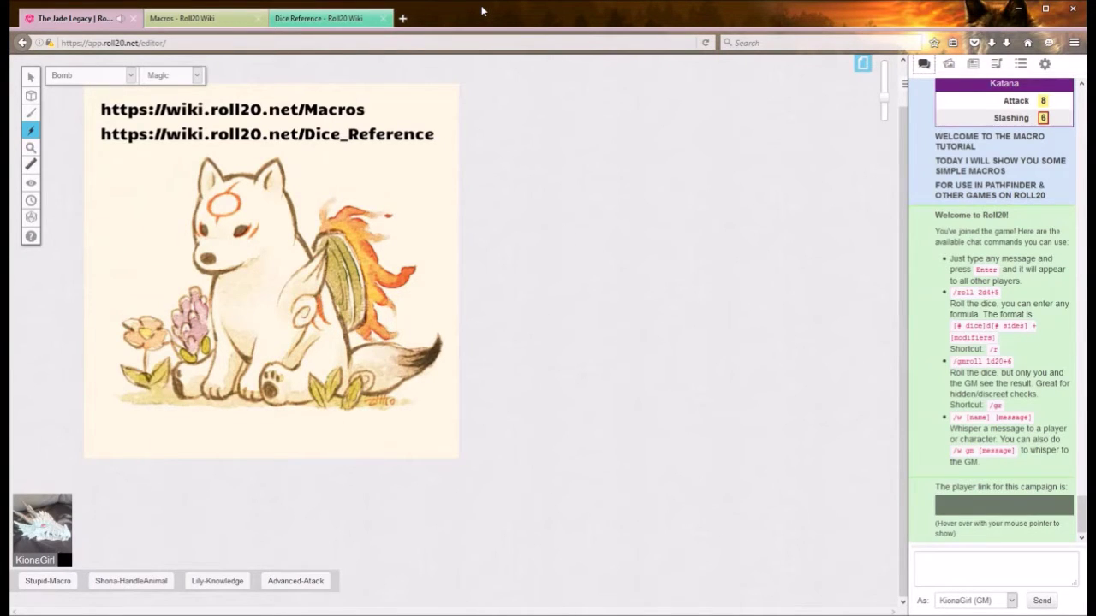
- Look through the Roll20 Wiki Macros page down to the roll query examples and the advanced usage section
{"action": "left_click", "coordinate": [181, 18]}
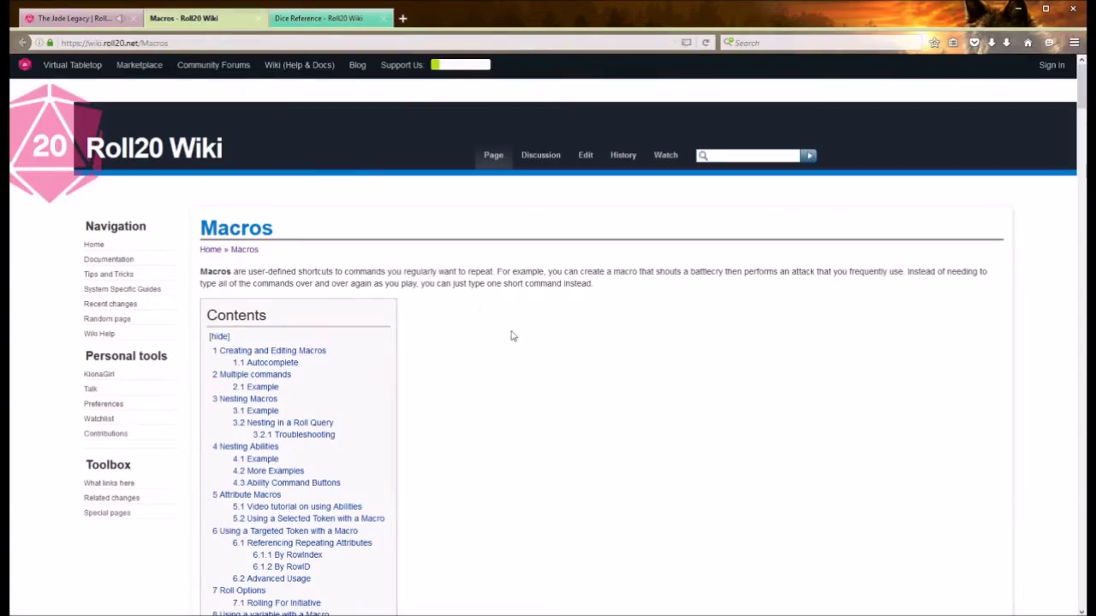
{"action": "scroll", "coordinate": [462, 321], "scroll_direction": "down", "scroll_amount": 15}
{"action": "scroll", "coordinate": [458, 319], "scroll_direction": "down", "scroll_amount": 20}
{"action": "scroll", "coordinate": [455, 321], "scroll_direction": "down", "scroll_amount": 20}
{"action": "scroll", "coordinate": [453, 317], "scroll_direction": "down", "scroll_amount": 8}
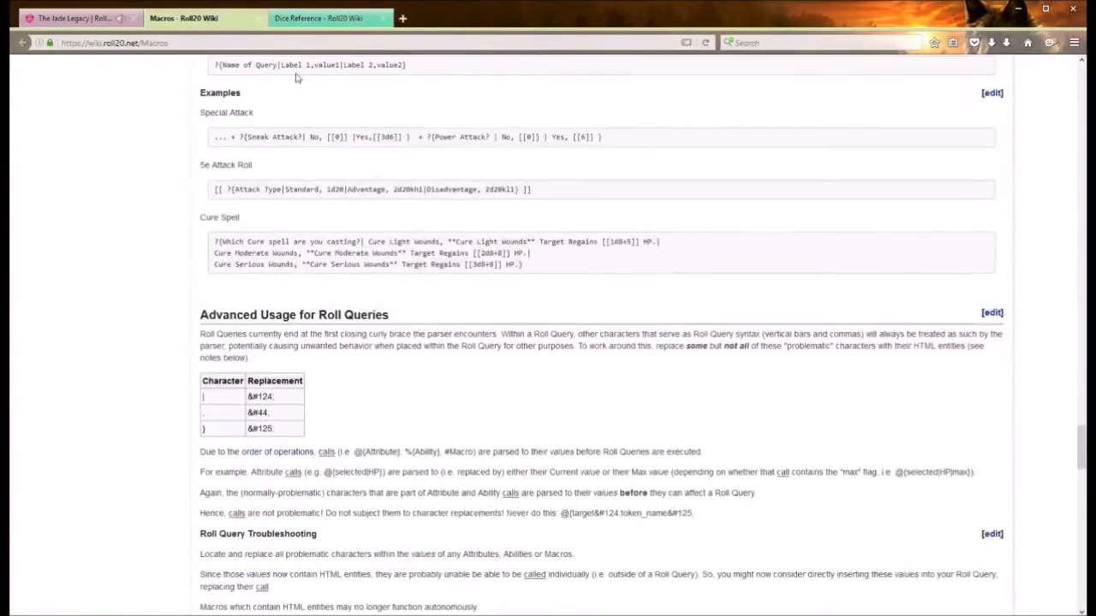
- Look through the Roll20 Wiki Dice Reference page, including the roll formulas, roll templates and dice specification sections
{"action": "left_click", "coordinate": [326, 18]}
{"action": "scroll", "coordinate": [425, 386], "scroll_direction": "down", "scroll_amount": 20}
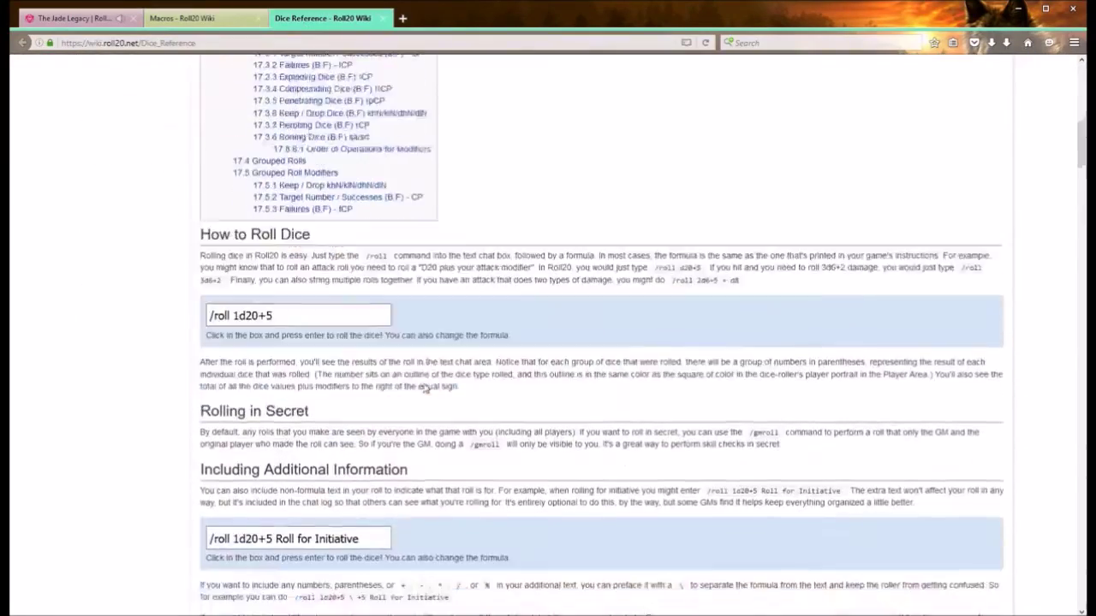
{"action": "scroll", "coordinate": [418, 380], "scroll_direction": "down", "scroll_amount": 20}
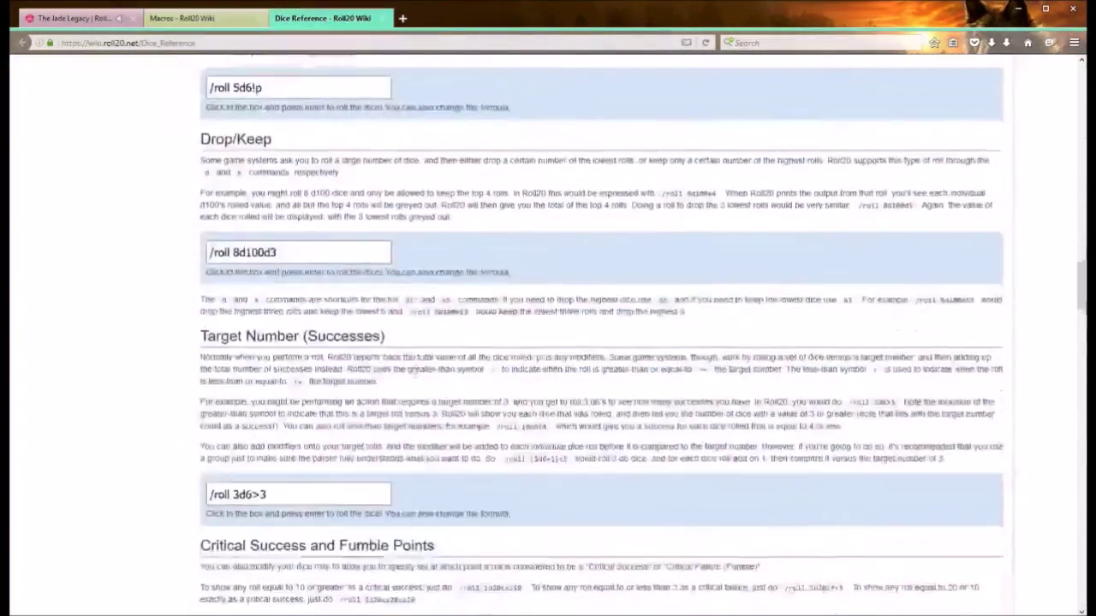
{"action": "scroll", "coordinate": [409, 366], "scroll_direction": "down", "scroll_amount": 12}
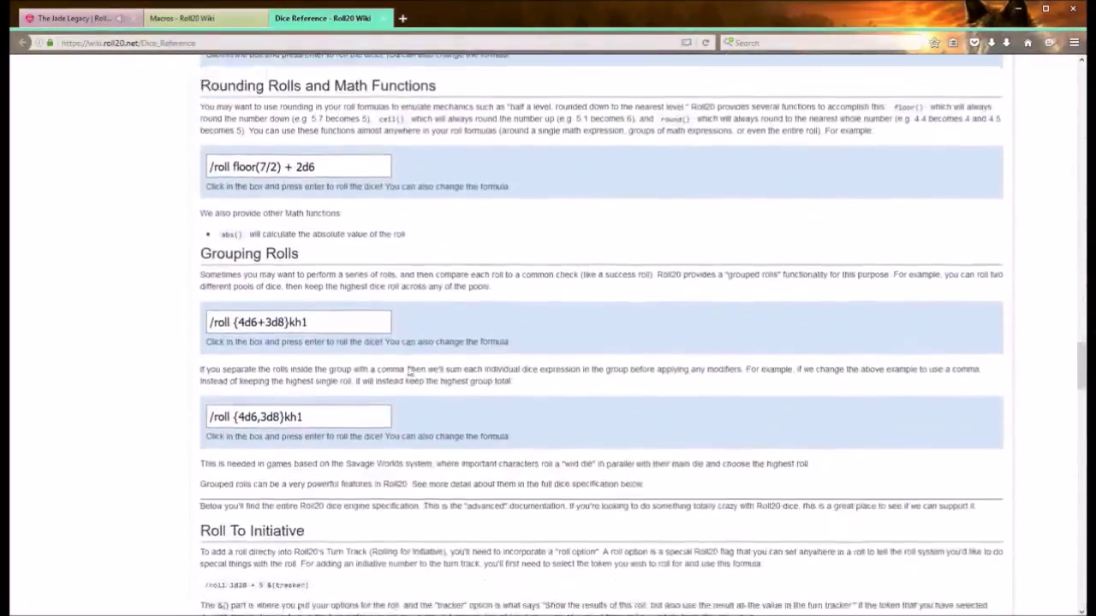
{"action": "scroll", "coordinate": [383, 378], "scroll_direction": "down", "scroll_amount": 10}
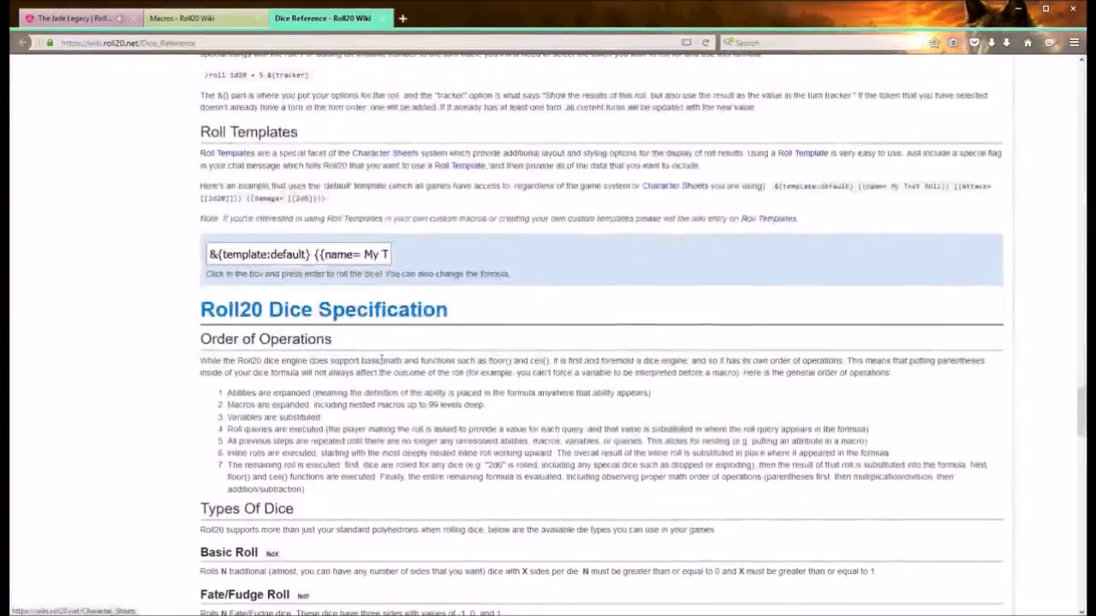
{"action": "scroll", "coordinate": [376, 358], "scroll_direction": "up", "scroll_amount": 12}
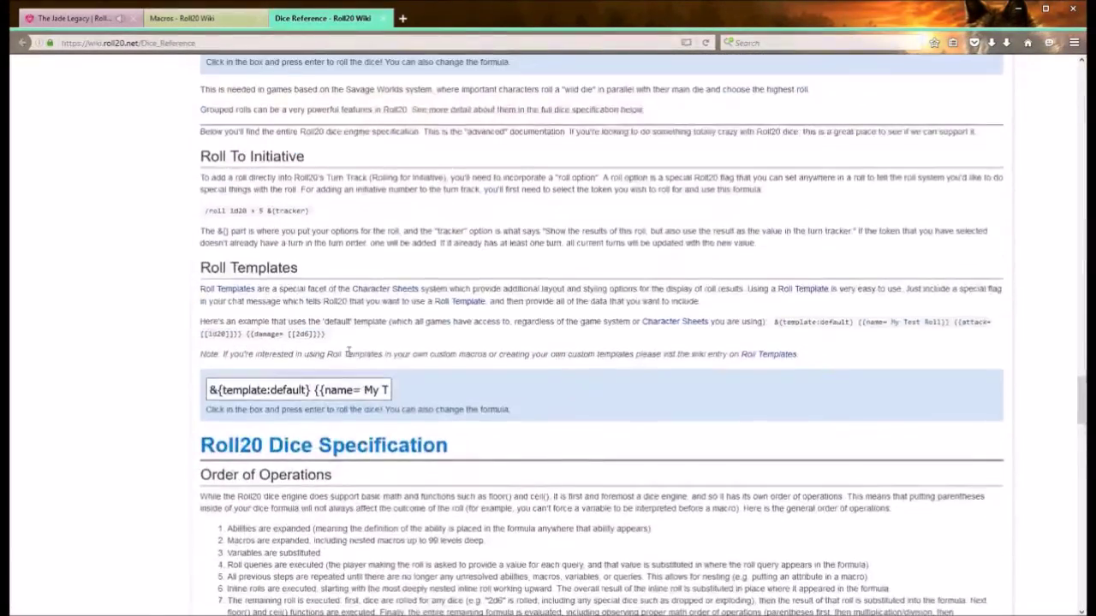
{"action": "scroll", "coordinate": [359, 342], "scroll_direction": "up", "scroll_amount": 10}
{"action": "scroll", "coordinate": [208, 290], "scroll_direction": "up", "scroll_amount": 15}
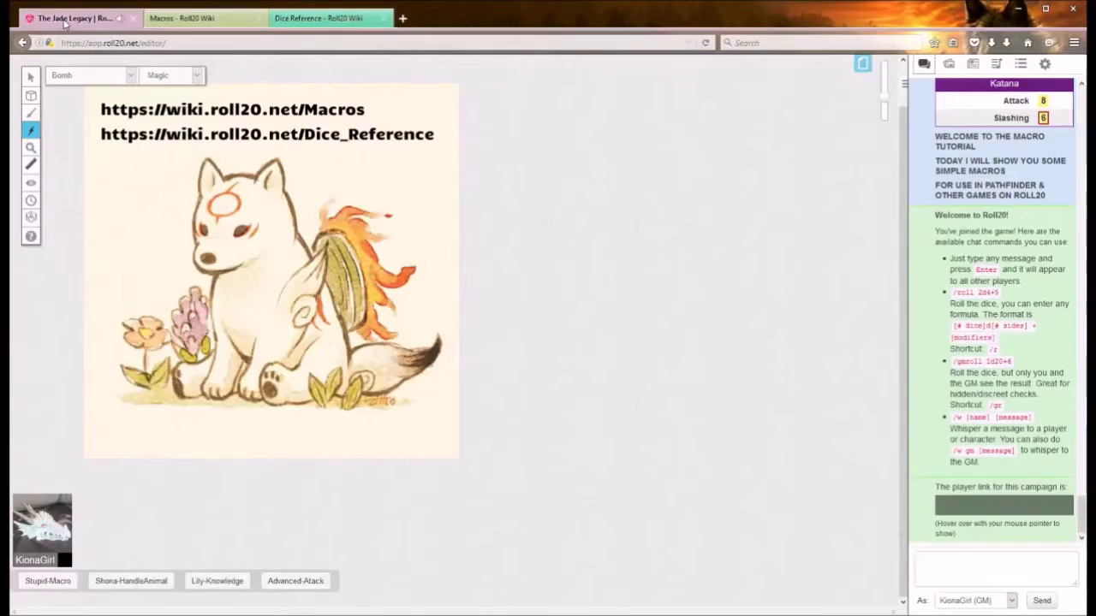
- Return to the game tab and roll a d20 through the chat with /roll 1d20
{"action": "left_click", "coordinate": [66, 18]}
{"action": "left_click", "coordinate": [946, 581]}
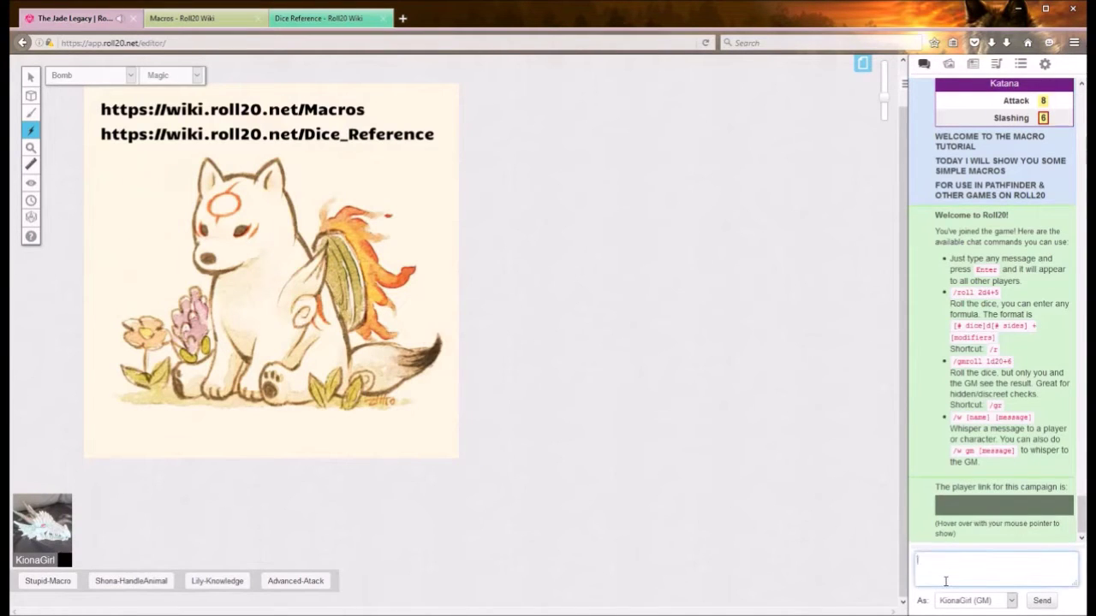
{"action": "type", "text": "/roll 1d20"}
{"action": "key", "text": "Return"}
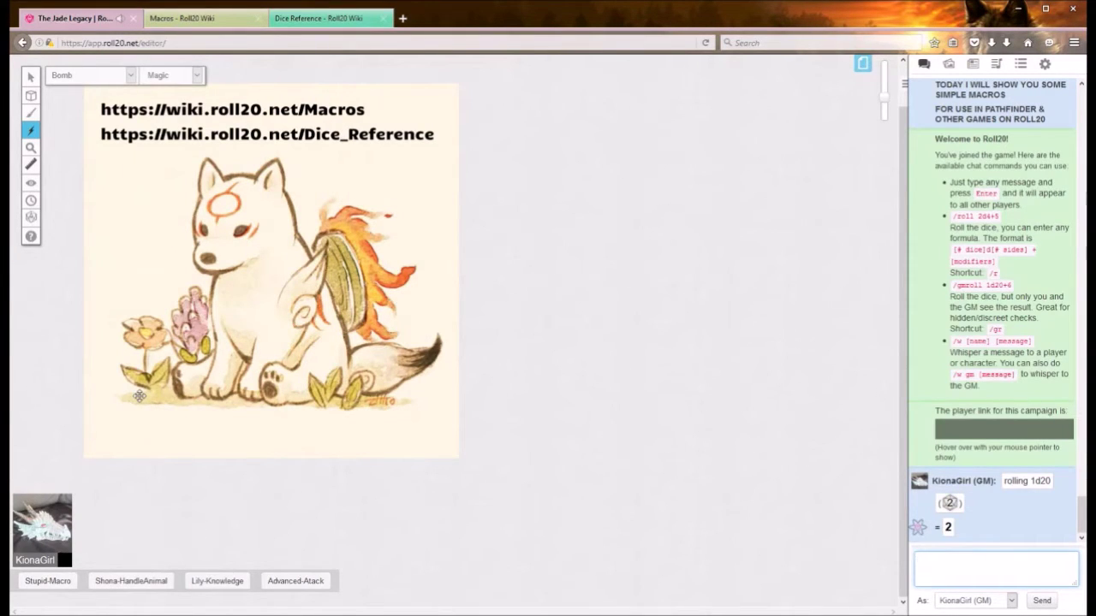
- Run the Stupid-Macro three times to post its attack and damage rolls in the chat
{"action": "left_click", "coordinate": [47, 582]}
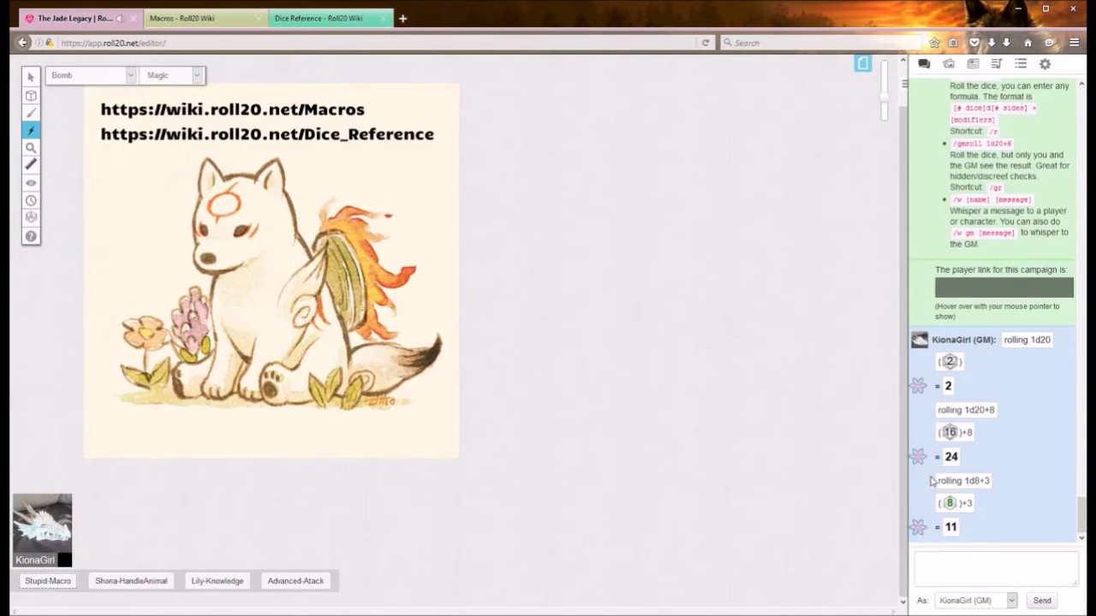
{"action": "left_click", "coordinate": [40, 584]}
{"action": "left_click", "coordinate": [41, 584]}
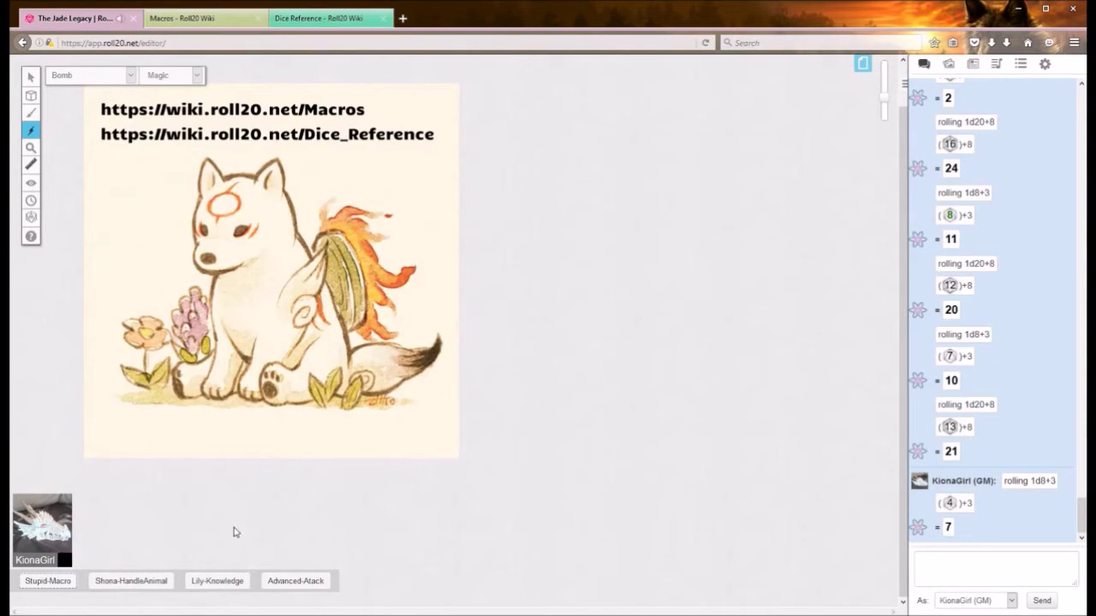
- Run the Shona-HandleAnimal macro, move its prompt over the picture, and submit it with Yes
{"action": "left_click", "coordinate": [139, 585]}
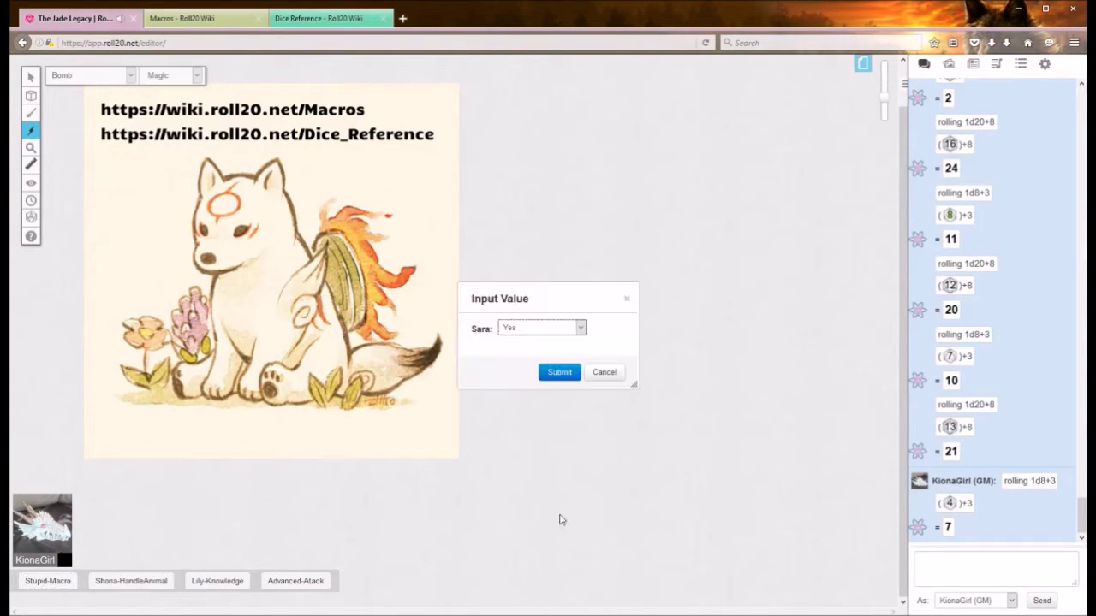
{"action": "left_click_drag", "start_coordinate": [536, 299], "coordinate": [321, 218]}
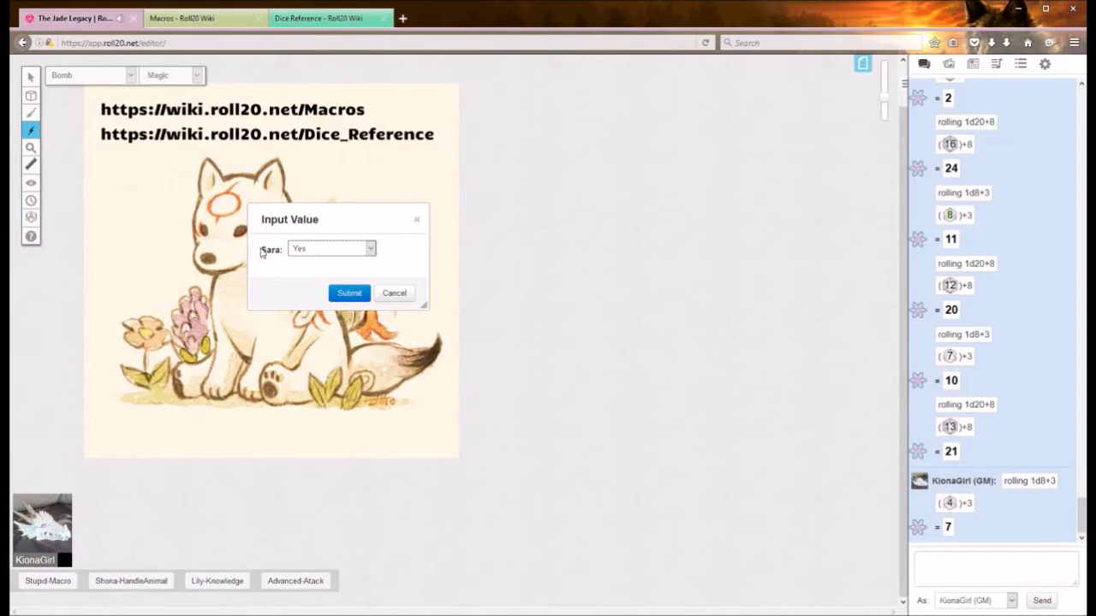
{"action": "left_click_drag", "start_coordinate": [281, 250], "coordinate": [259, 254]}
{"action": "left_click", "coordinate": [267, 269]}
{"action": "left_click", "coordinate": [313, 251]}
{"action": "left_click", "coordinate": [349, 293]}
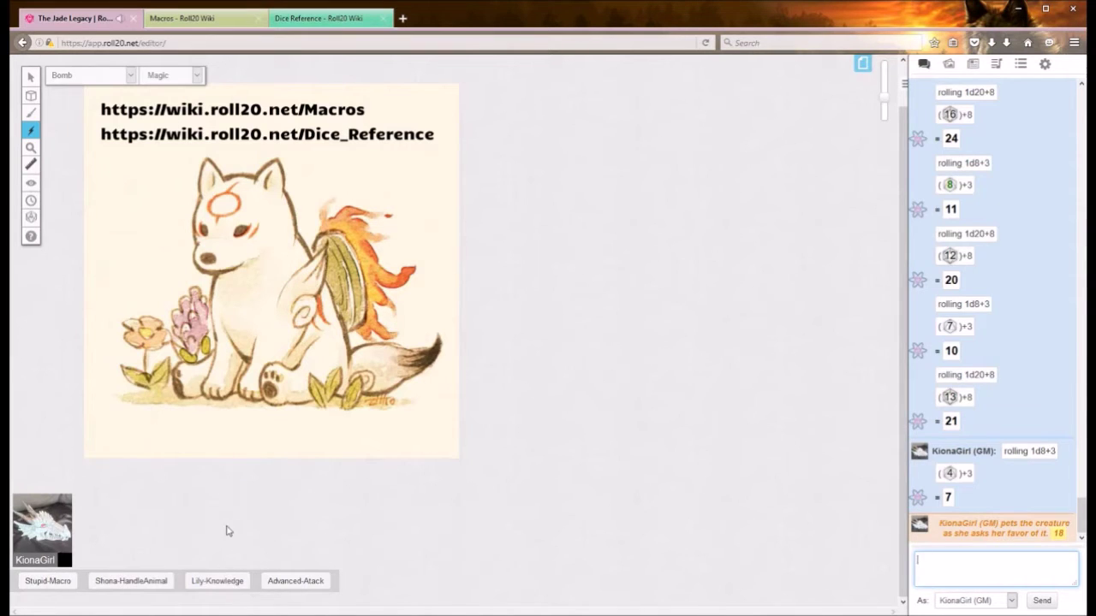
- Run the Lily-Knowledge macro and examine the knowledge table it posts, highlighting the second character in its heading
{"action": "left_click", "coordinate": [233, 583]}
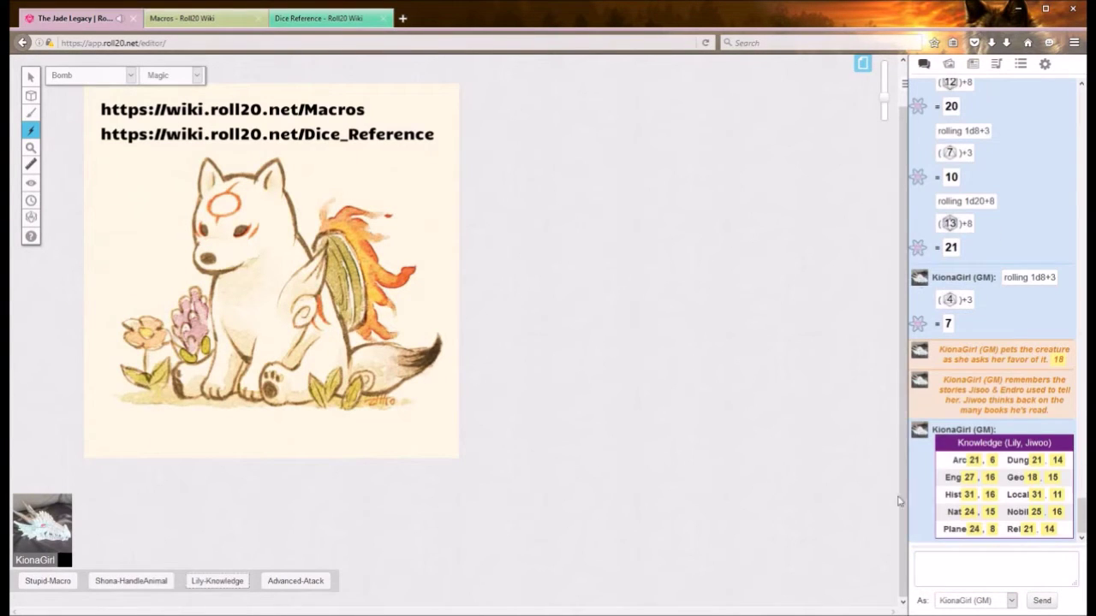
{"action": "mouse_move", "coordinate": [972, 533]}
{"action": "left_click_drag", "start_coordinate": [1025, 442], "coordinate": [1052, 443]}
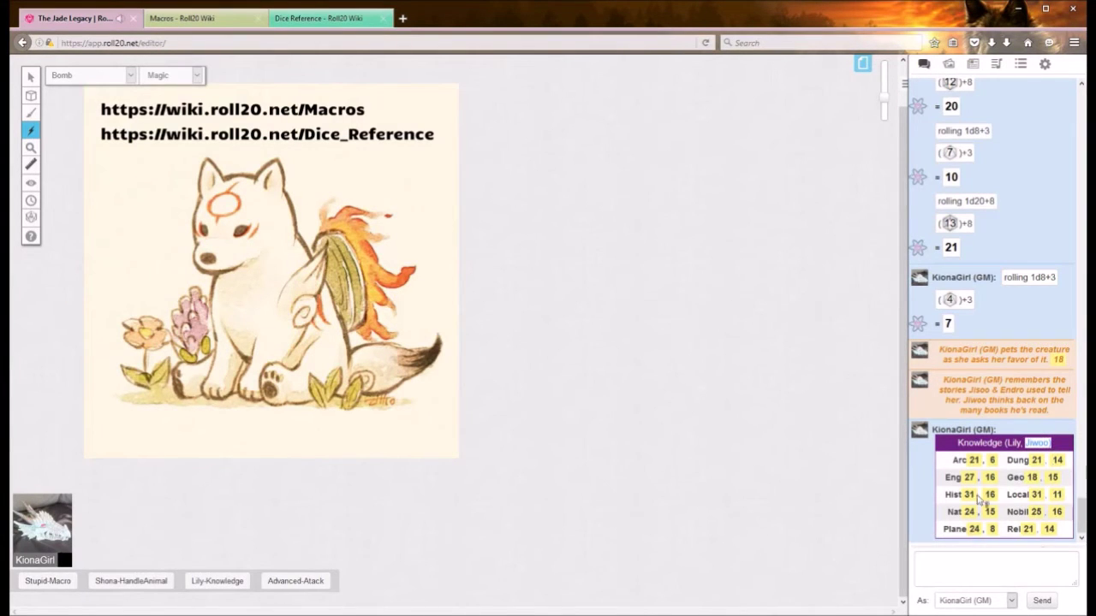
{"action": "mouse_move", "coordinate": [1035, 499]}
- Run the Advanced-Atack macro and answer its first prompts, including Power ATK and No for Charge (-2 AC)
{"action": "left_click", "coordinate": [289, 587]}
{"action": "left_click", "coordinate": [567, 328]}
{"action": "left_click", "coordinate": [562, 353]}
{"action": "left_click", "coordinate": [559, 371]}
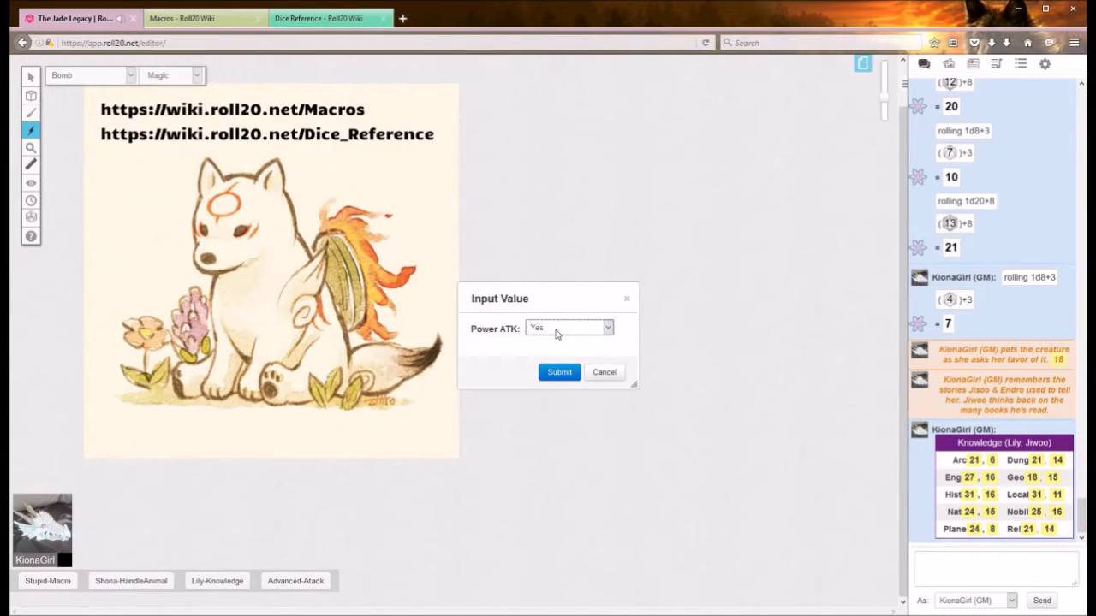
{"action": "left_click", "coordinate": [559, 370]}
{"action": "left_click", "coordinate": [552, 333]}
{"action": "left_click", "coordinate": [538, 358]}
{"action": "left_click_drag", "start_coordinate": [505, 319], "coordinate": [541, 323]}
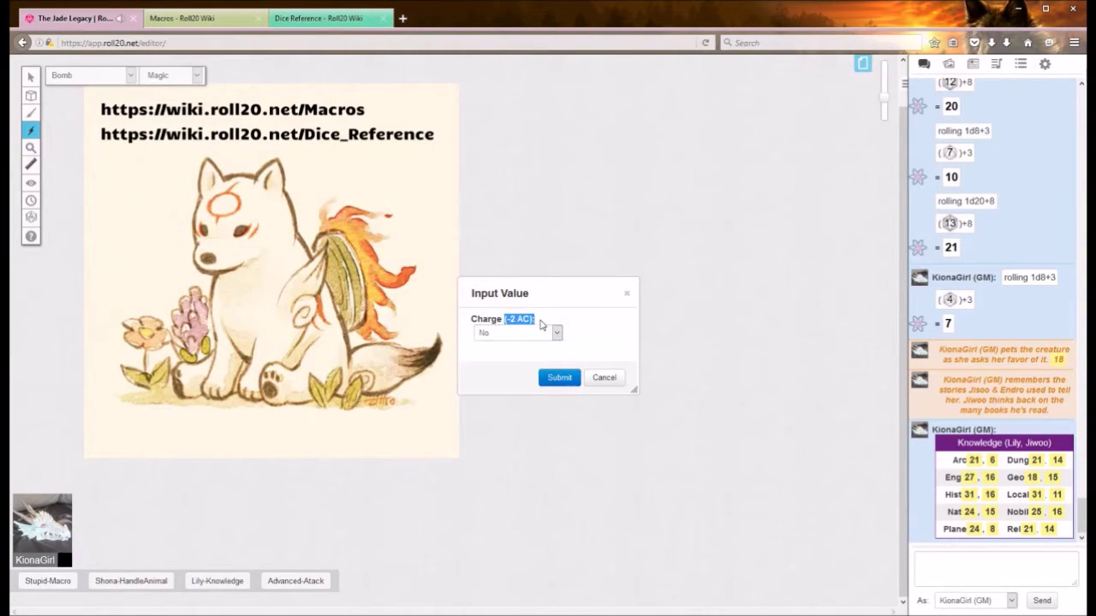
{"action": "left_click", "coordinate": [591, 347]}
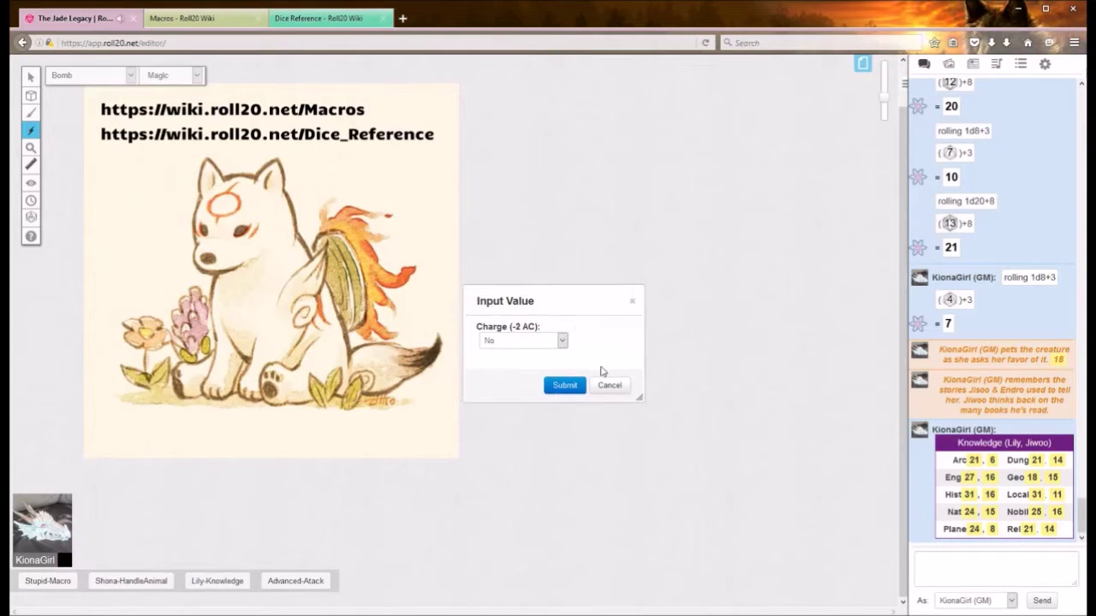
{"action": "left_click", "coordinate": [572, 382]}
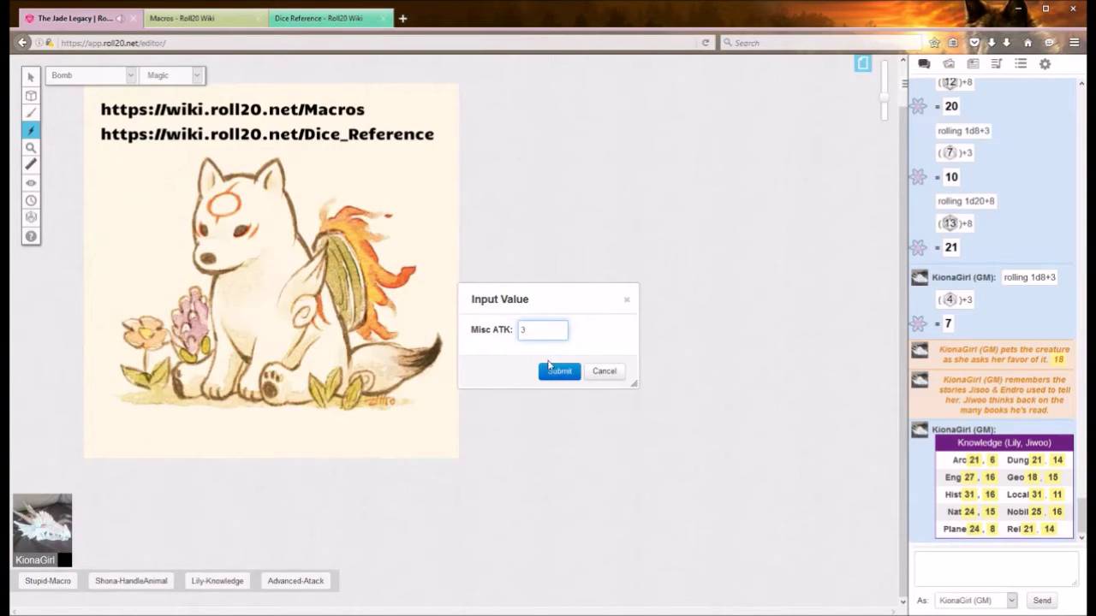
- Submit 3 for Misc ATK, Yes for Power DMG and 3 for Misc DMG, and run the Stupid-Macro again
{"action": "left_click", "coordinate": [559, 371]}
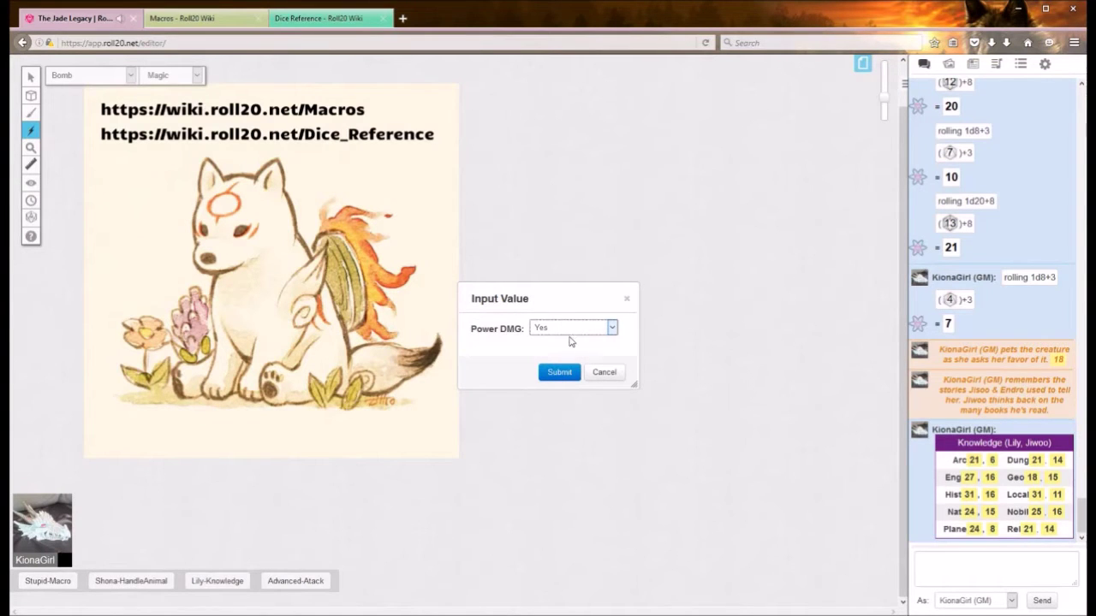
{"action": "left_click", "coordinate": [559, 372]}
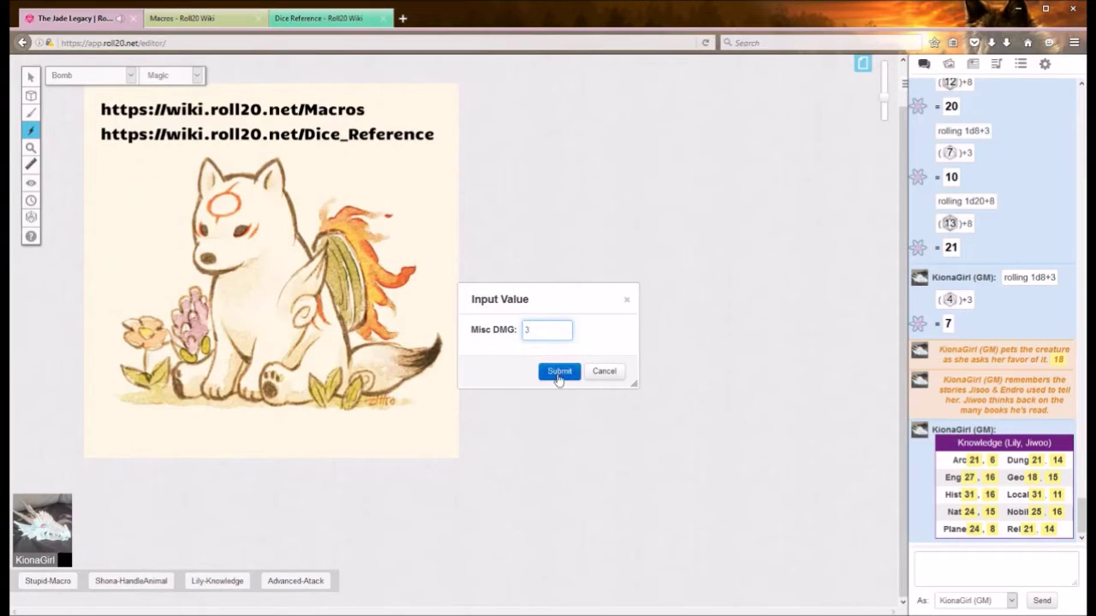
{"action": "left_click", "coordinate": [559, 371]}
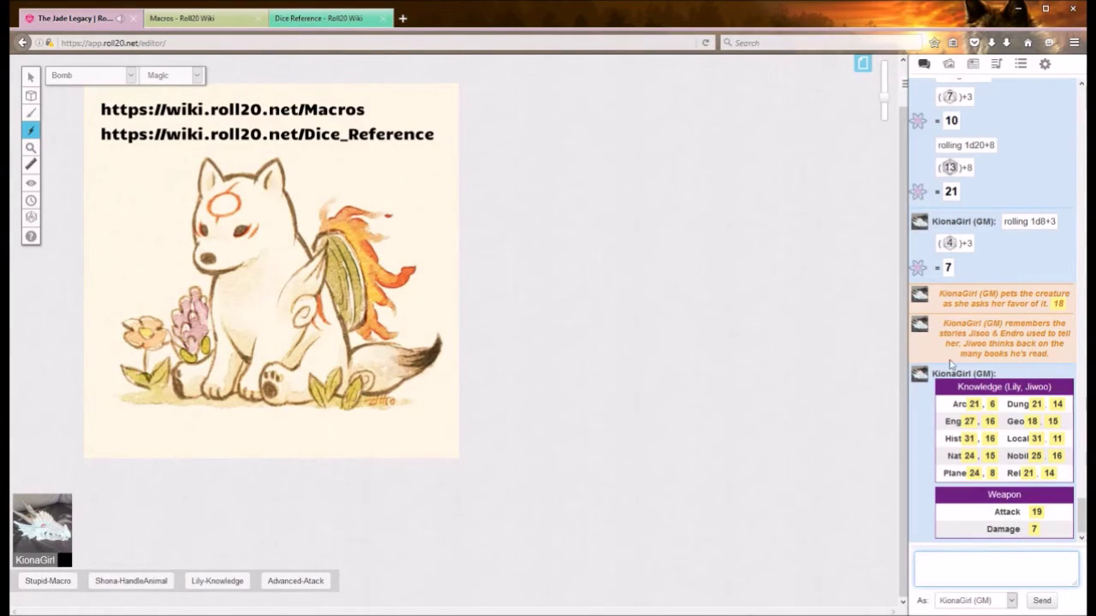
{"action": "left_click", "coordinate": [59, 581]}
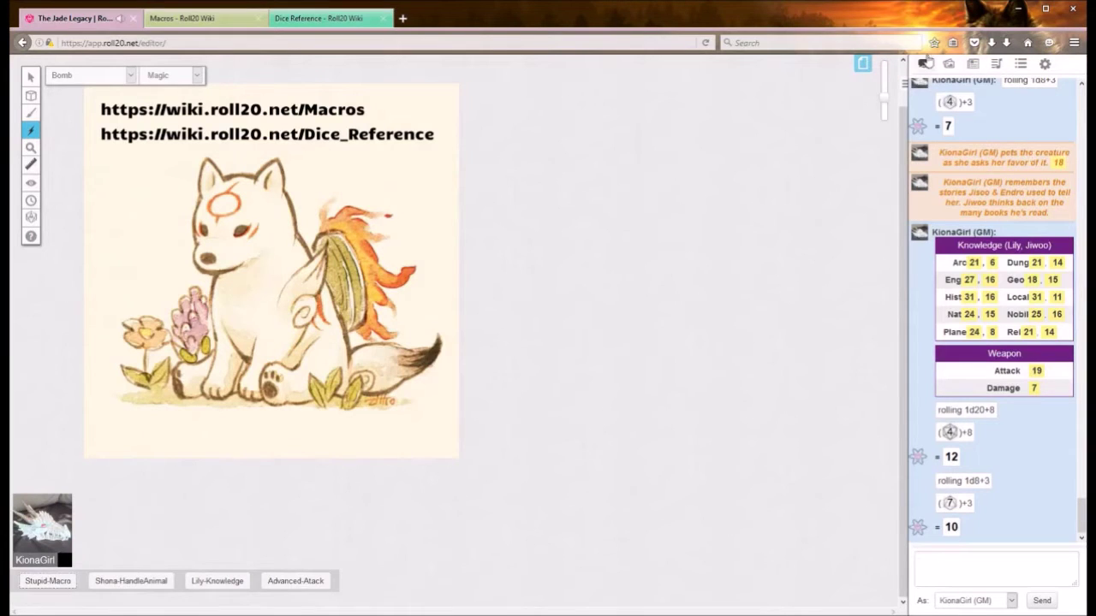
- Open the 0-Dummy macro for editing, bring the chat log back into view, and enter "plaintext" as its action
{"action": "left_click", "coordinate": [1044, 65]}
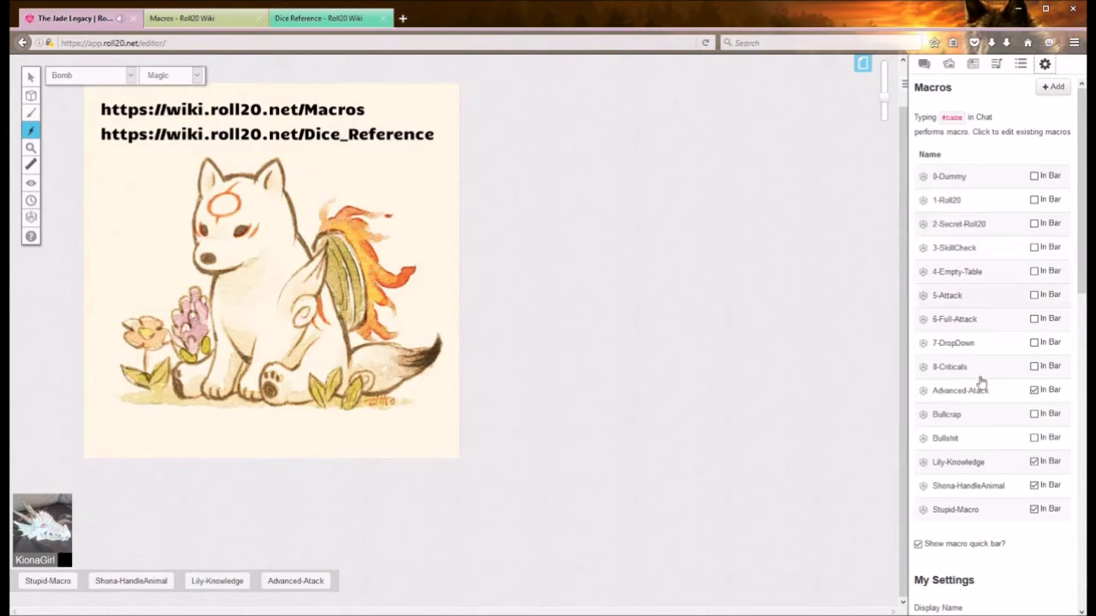
{"action": "left_click", "coordinate": [953, 177]}
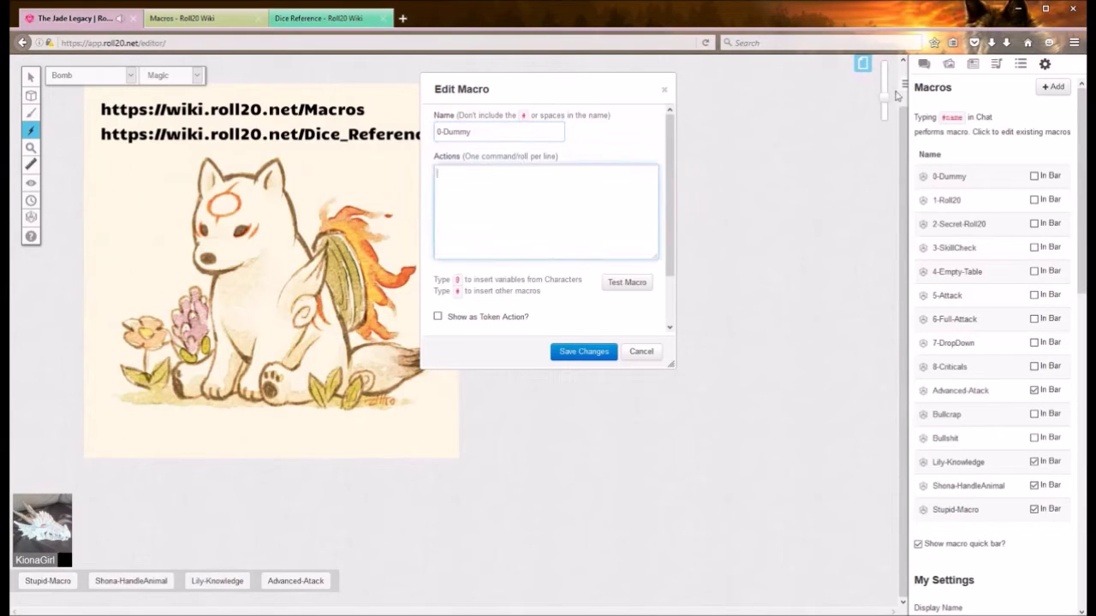
{"action": "left_click", "coordinate": [923, 64]}
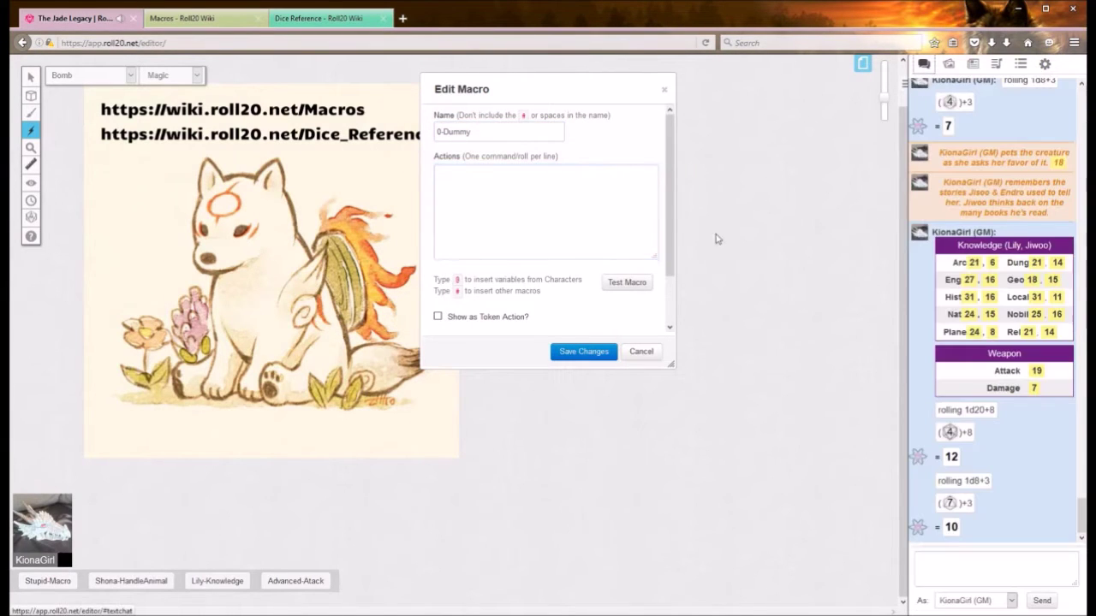
{"action": "left_click", "coordinate": [538, 223]}
{"action": "type", "text": "pl"}
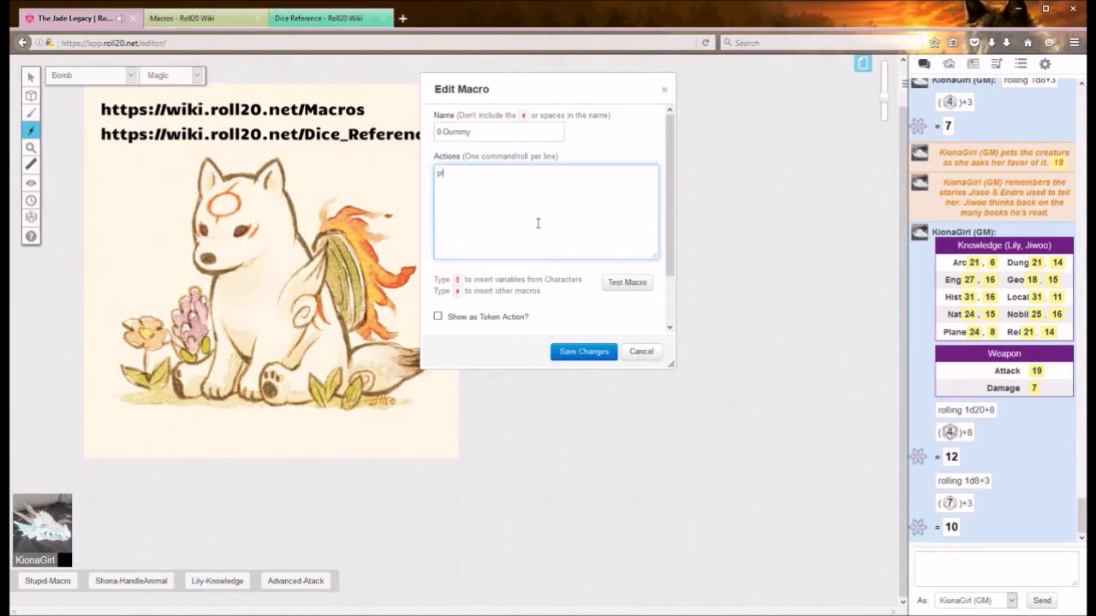
{"action": "type", "text": "aintext"}
- Shift the macro editor slightly aside and test the 0-Dummy macro twice in the chat
{"action": "left_click_drag", "start_coordinate": [502, 88], "coordinate": [482, 87]}
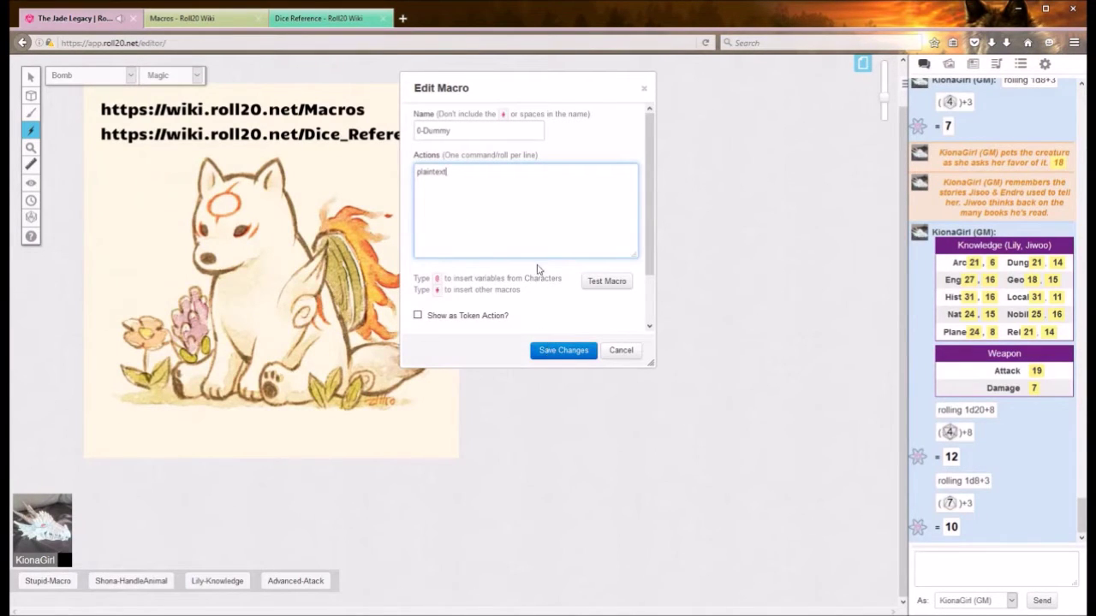
{"action": "left_click", "coordinate": [593, 284]}
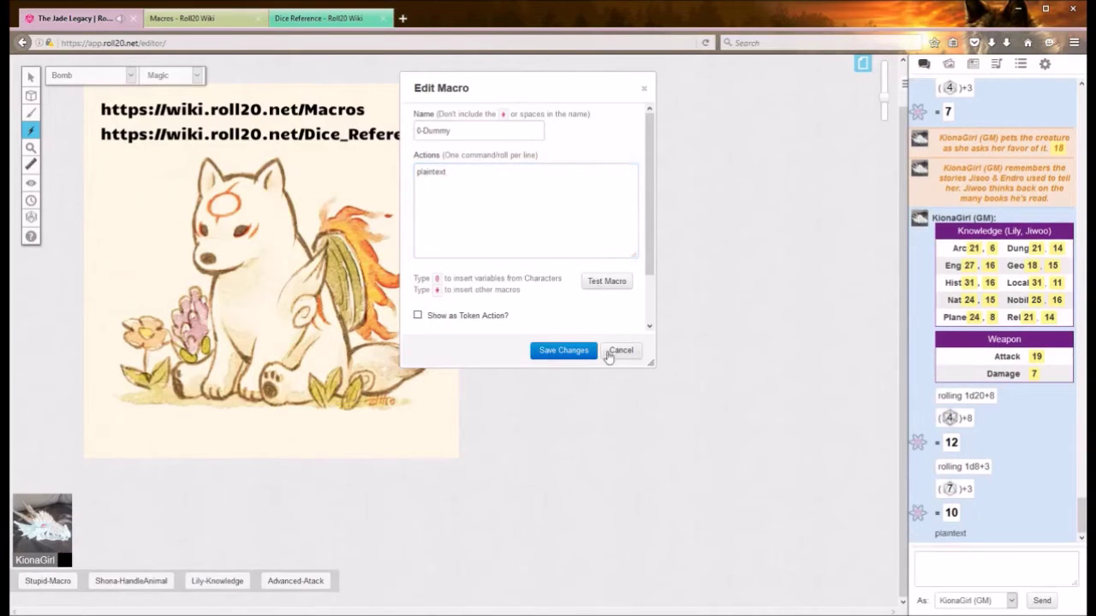
{"action": "left_click", "coordinate": [591, 288]}
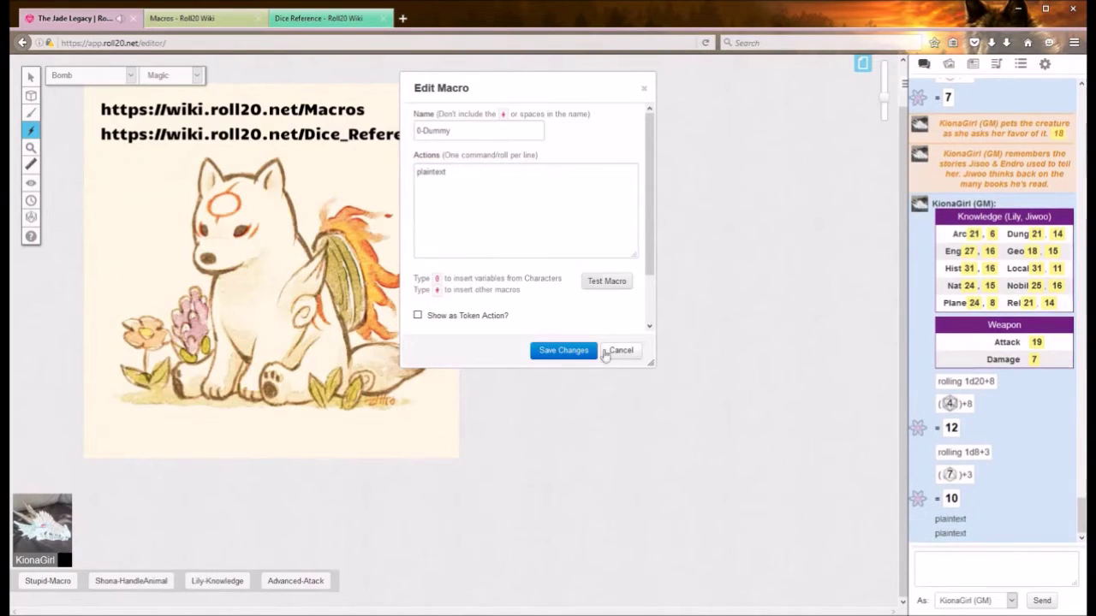
- Change the macro's action to "plain text", test it again, and view the editor's remaining options
{"action": "left_click", "coordinate": [438, 176]}
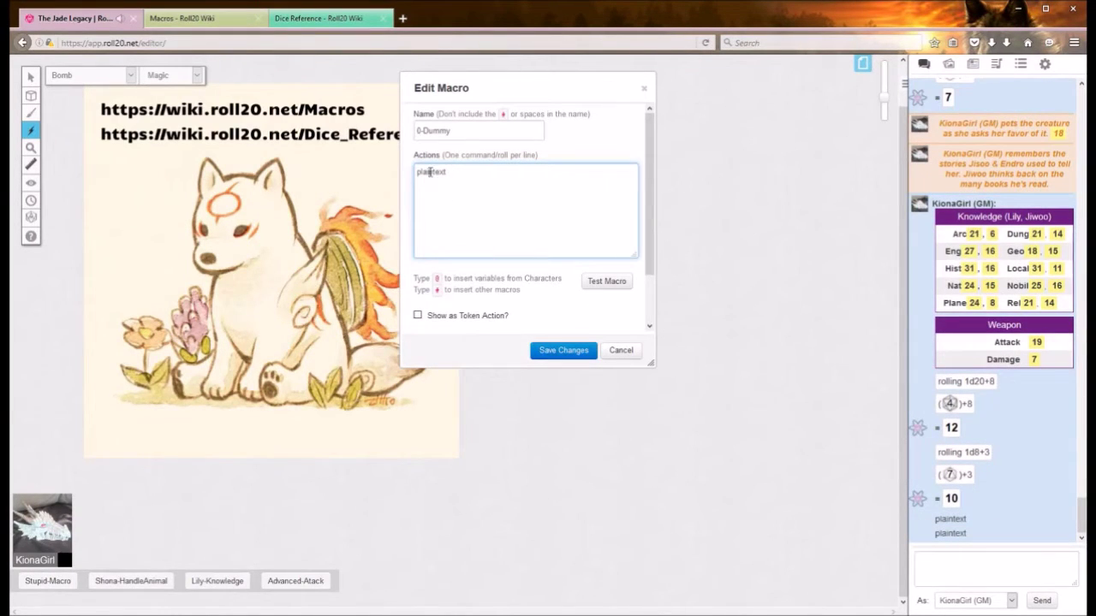
{"action": "left_click", "coordinate": [603, 286]}
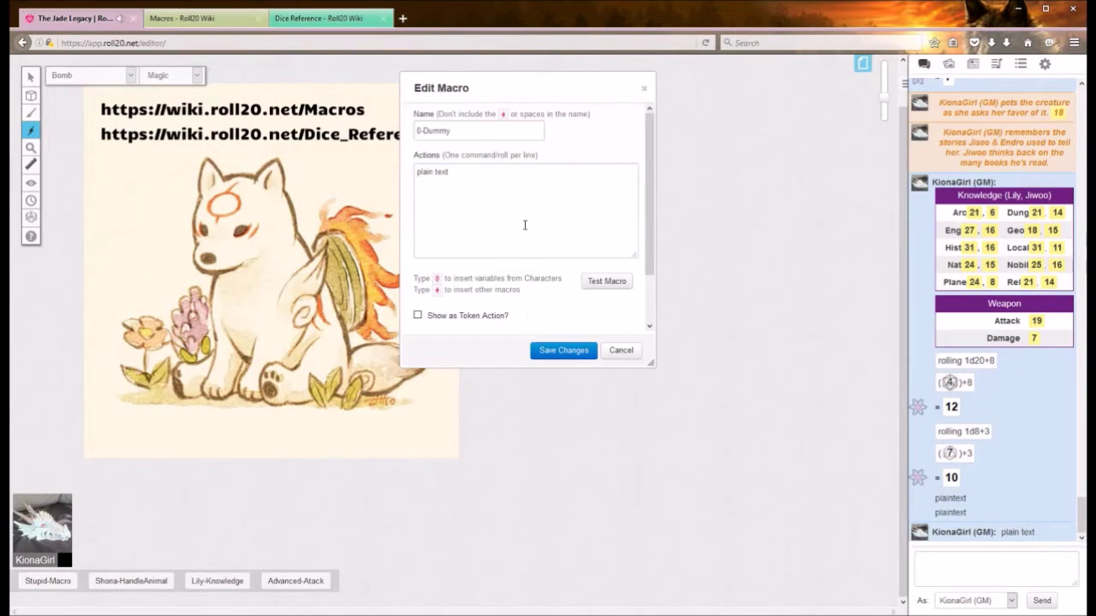
{"action": "scroll", "coordinate": [523, 225], "scroll_direction": "down", "scroll_amount": 2}
{"action": "scroll", "coordinate": [521, 223], "scroll_direction": "up", "scroll_amount": 1}
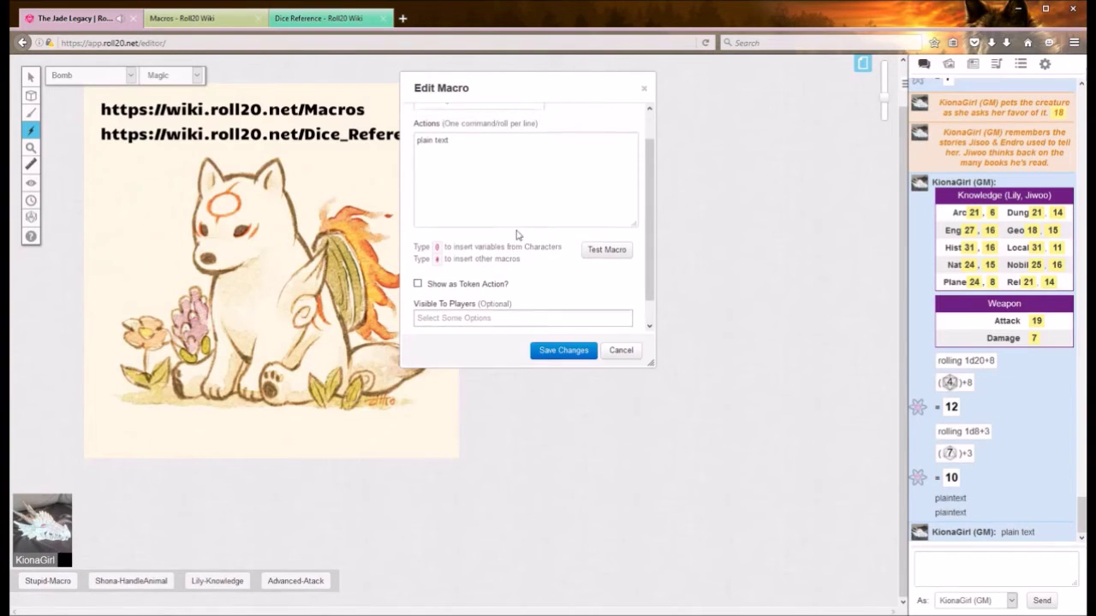
- Enable showing the 0-Dummy macro as a token action and place the Major NPCs character's token on the wolf picture
{"action": "left_click", "coordinate": [417, 285]}
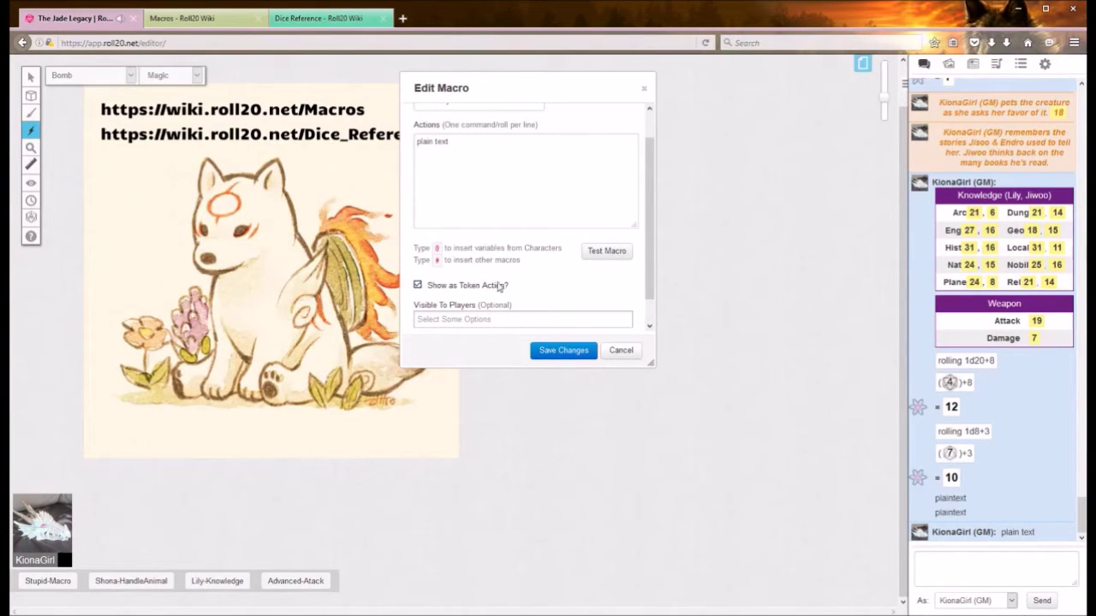
{"action": "left_click", "coordinate": [973, 63]}
{"action": "left_click_drag", "start_coordinate": [972, 185], "coordinate": [228, 276]}
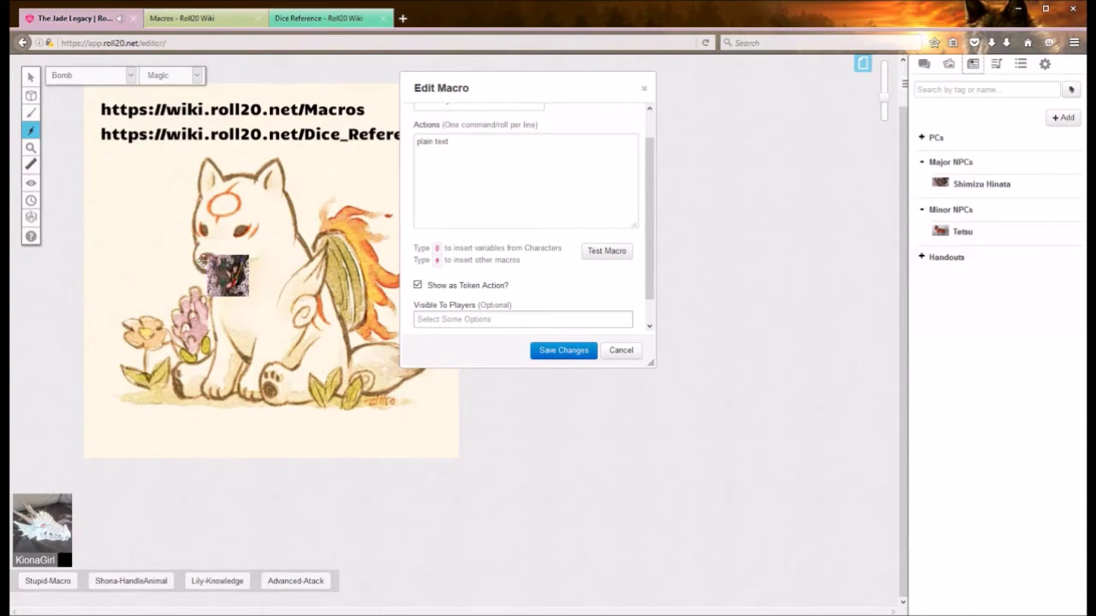
- Save the macro changes and select the new token to view its token actions, leaving it deselected
{"action": "left_click", "coordinate": [31, 77]}
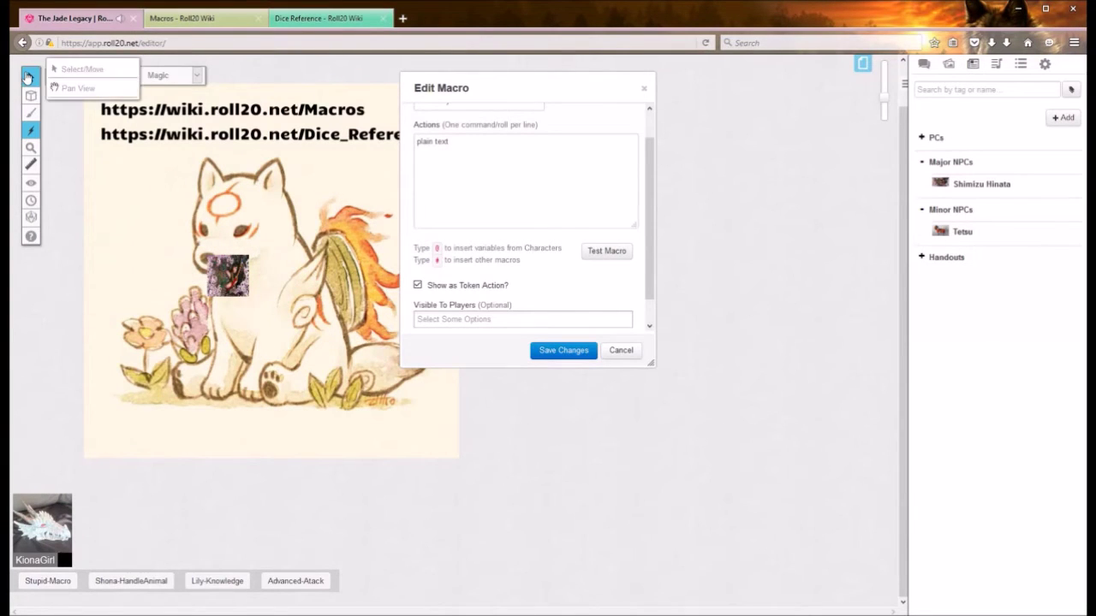
{"action": "left_click", "coordinate": [233, 287]}
{"action": "left_click", "coordinate": [276, 296]}
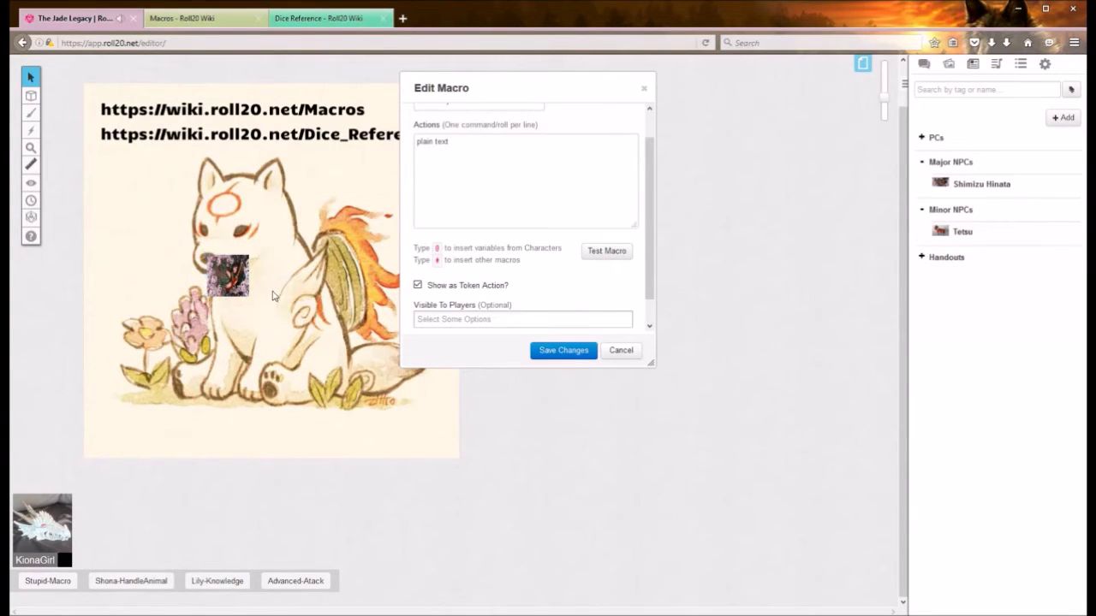
{"action": "left_click", "coordinate": [563, 350]}
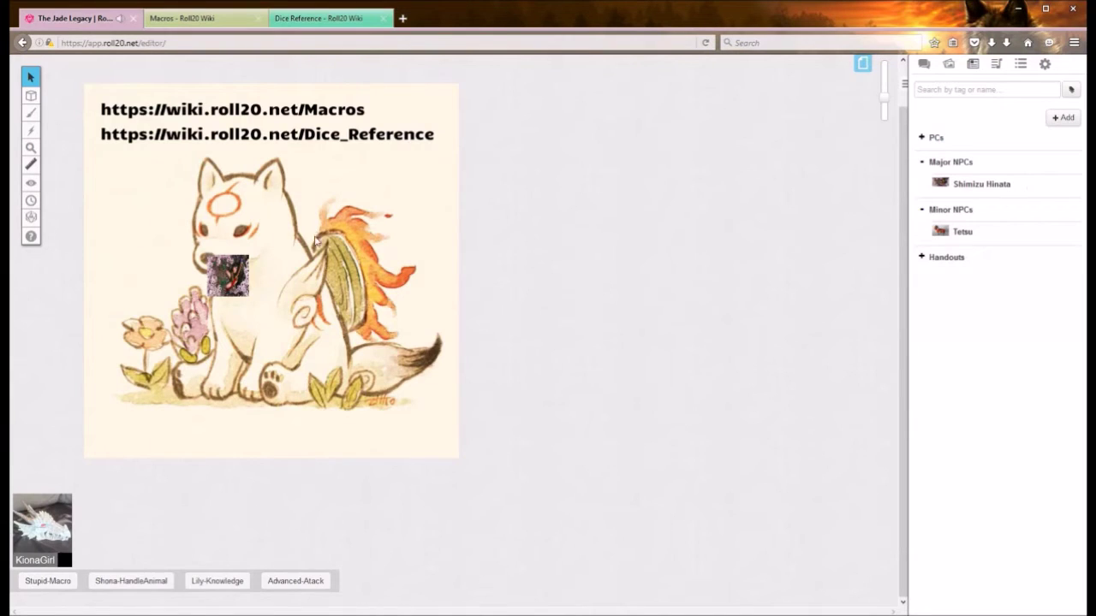
{"action": "left_click", "coordinate": [219, 272]}
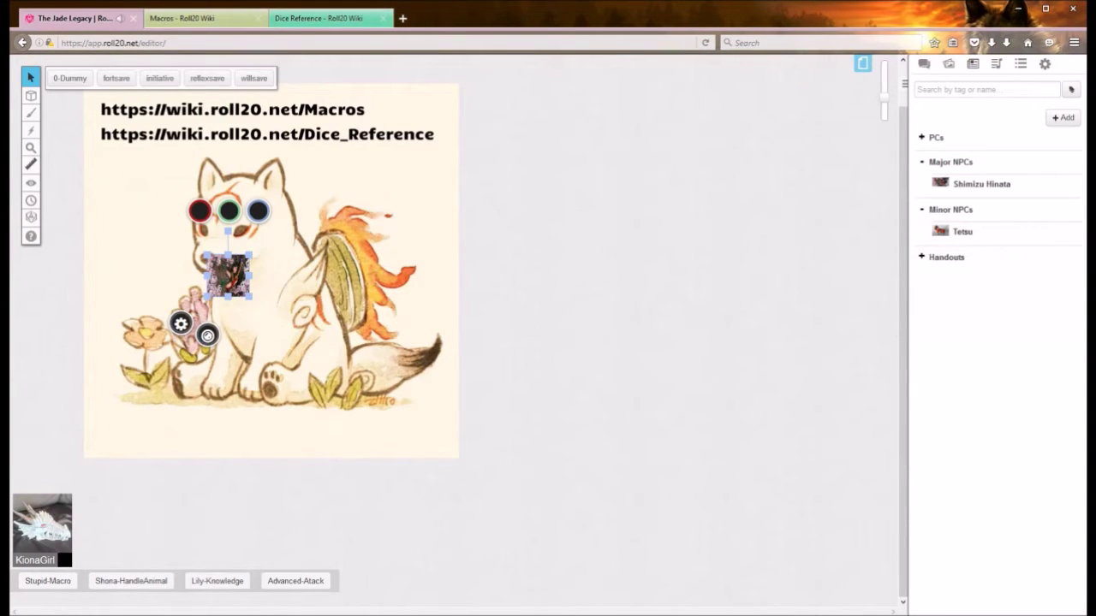
{"action": "left_click", "coordinate": [132, 262]}
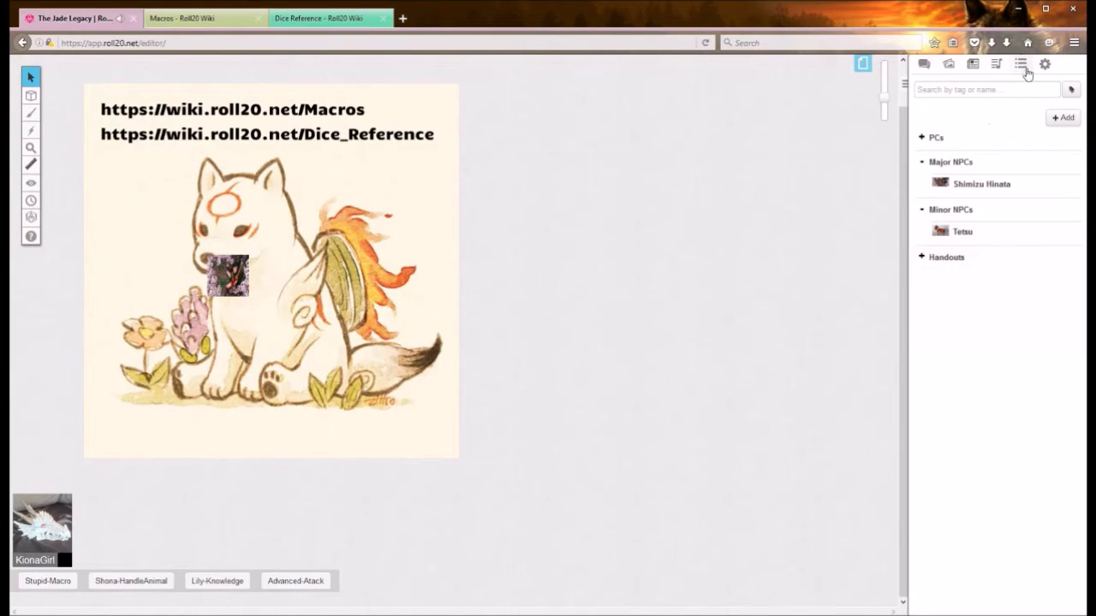
- Open the Major NPCs character's sheet and reopen the 0-Dummy macro at its visibility options
{"action": "left_click", "coordinate": [985, 184]}
{"action": "left_click", "coordinate": [1045, 65]}
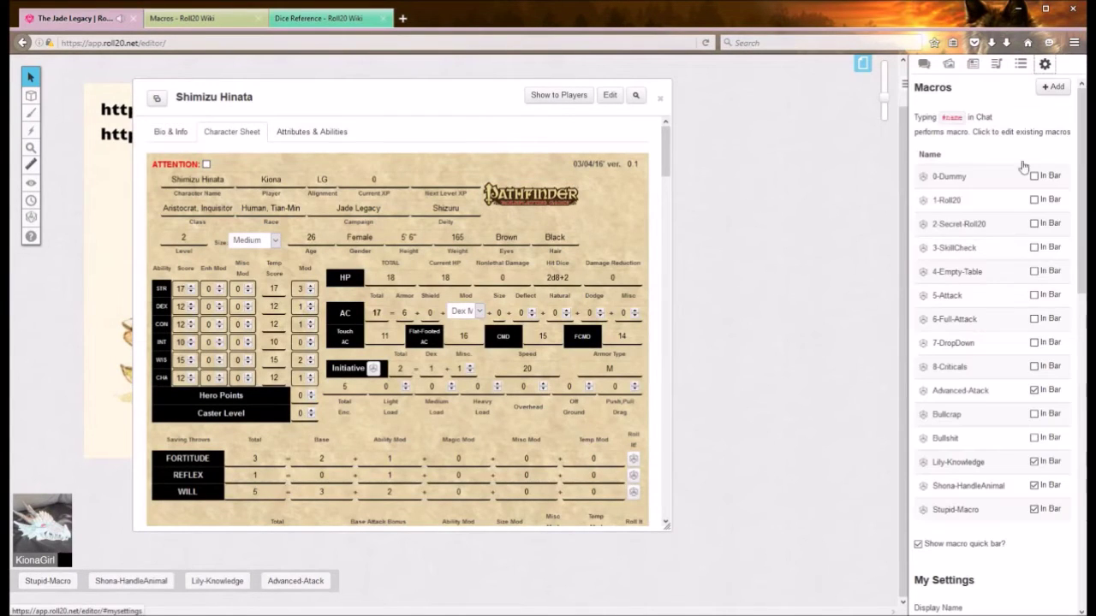
{"action": "left_click", "coordinate": [950, 177]}
{"action": "scroll", "coordinate": [517, 287], "scroll_direction": "down", "scroll_amount": 2}
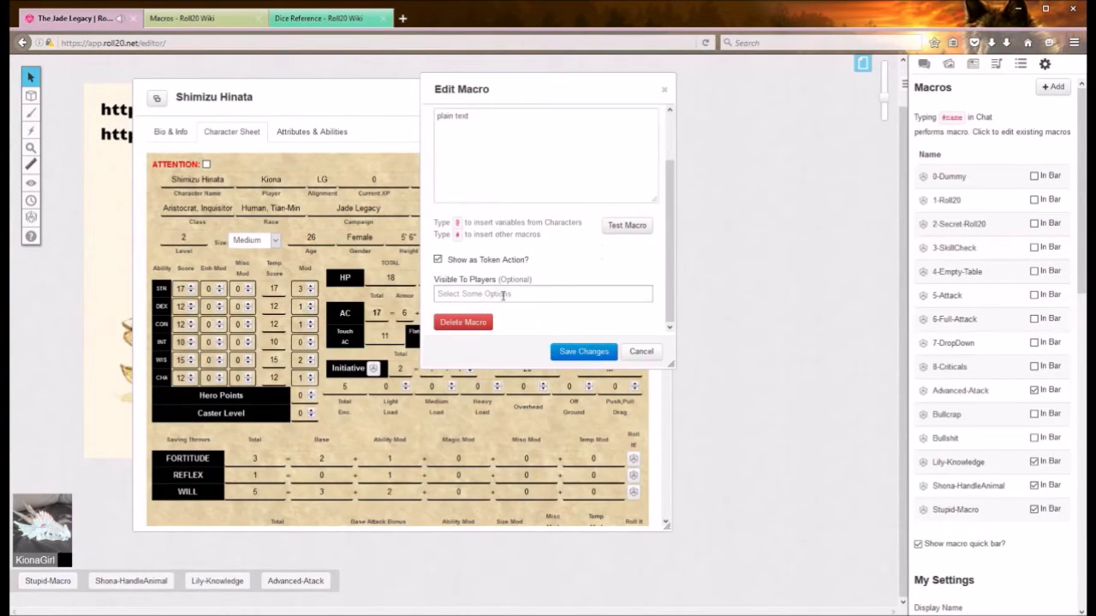
- Try making the macro visible to All Players, remove that choice, and turn off its token action option
{"action": "left_click", "coordinate": [462, 294]}
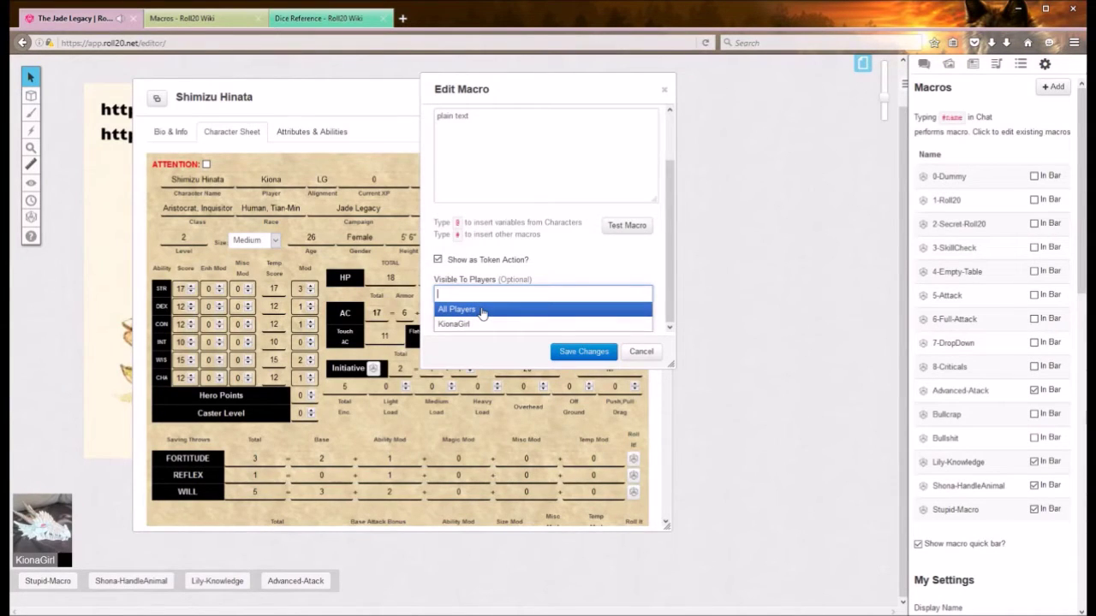
{"action": "left_click", "coordinate": [483, 312]}
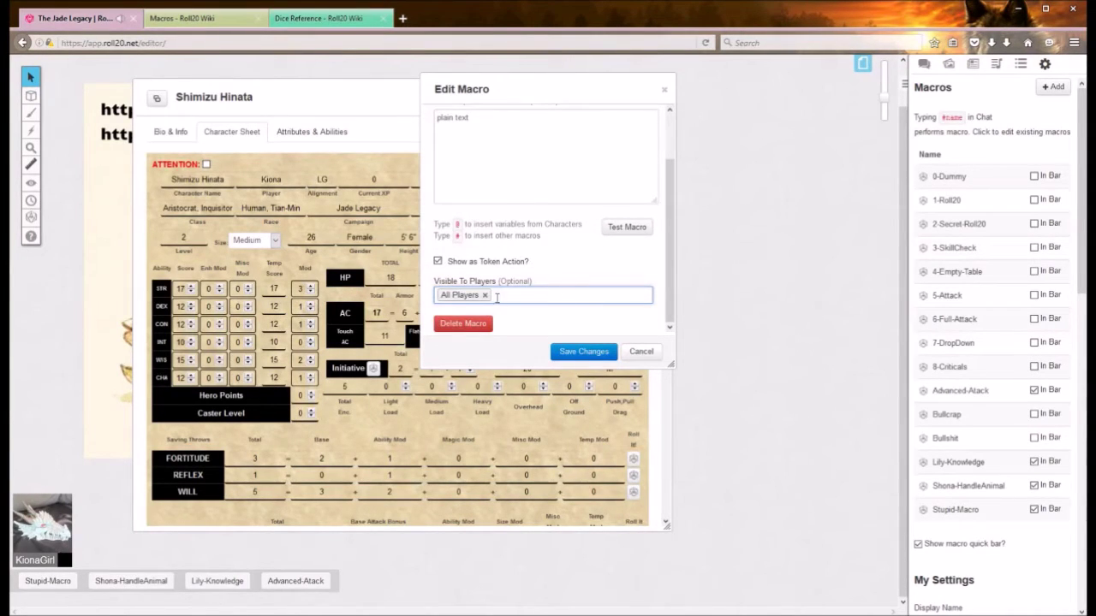
{"action": "left_click", "coordinate": [484, 295]}
{"action": "left_click", "coordinate": [583, 262]}
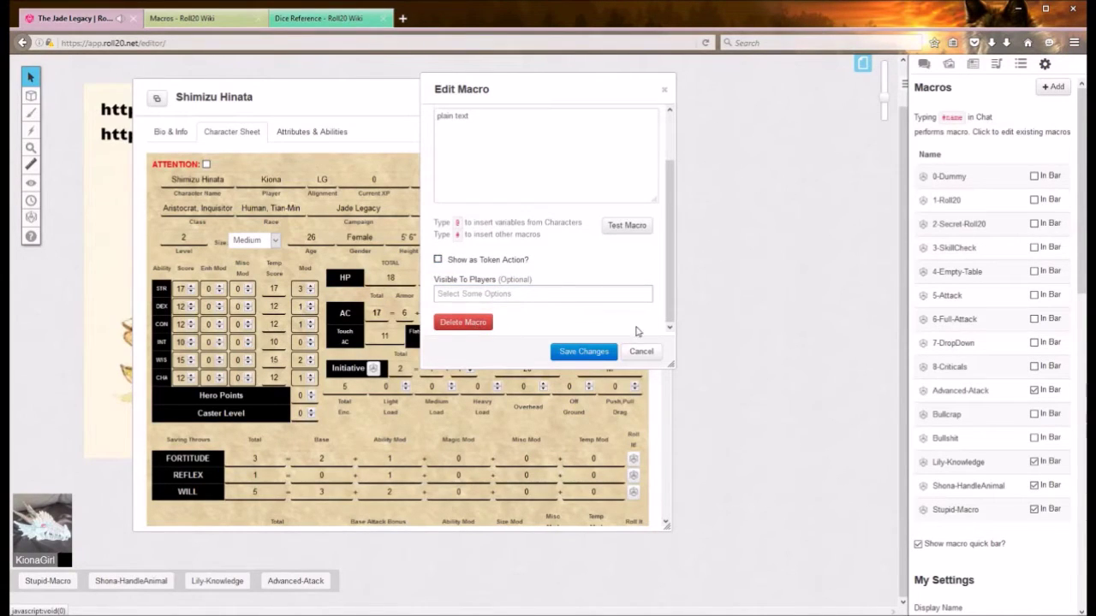
- Close the character sheet, replace the 0-Dummy action with "/me says hi", and test the macro in the chat
{"action": "scroll", "coordinate": [580, 213], "scroll_direction": "up", "scroll_amount": 2}
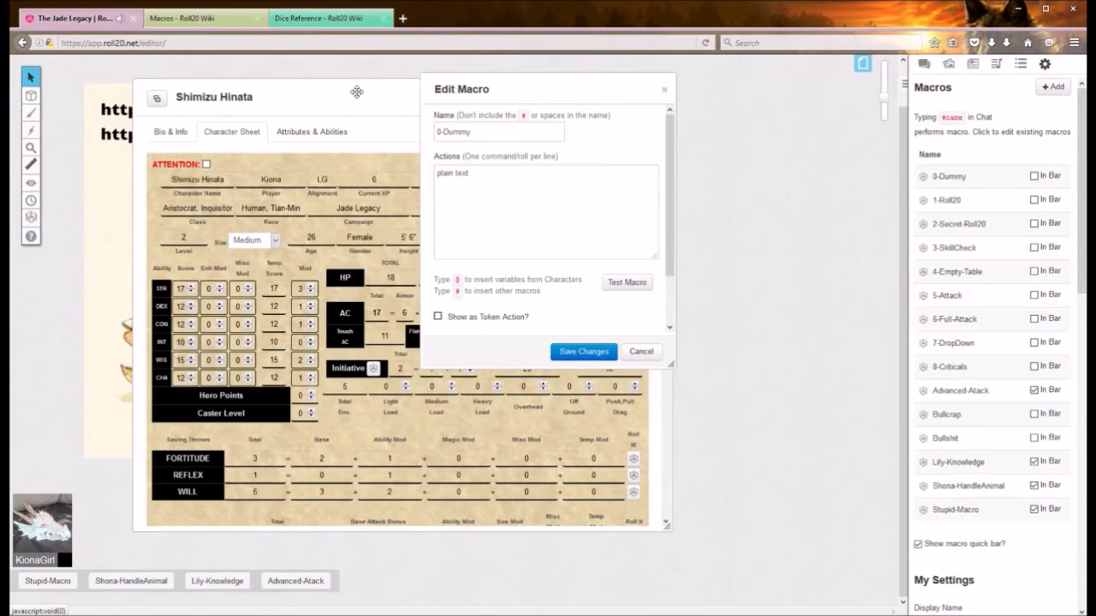
{"action": "left_click_drag", "start_coordinate": [354, 91], "coordinate": [340, 170]}
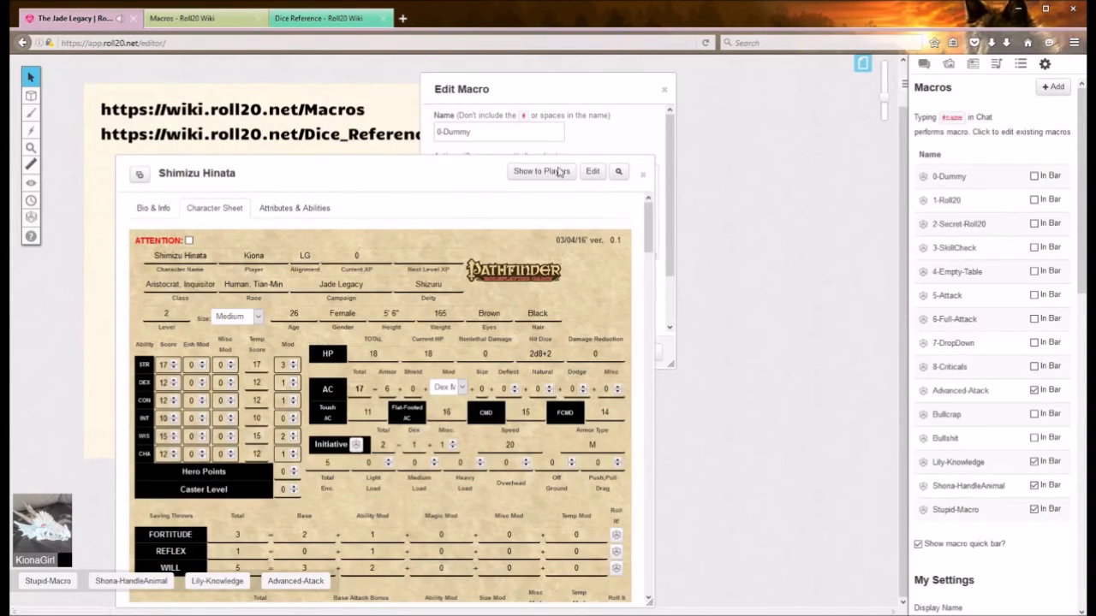
{"action": "left_click", "coordinate": [643, 174]}
{"action": "triple_click", "coordinate": [452, 173]}
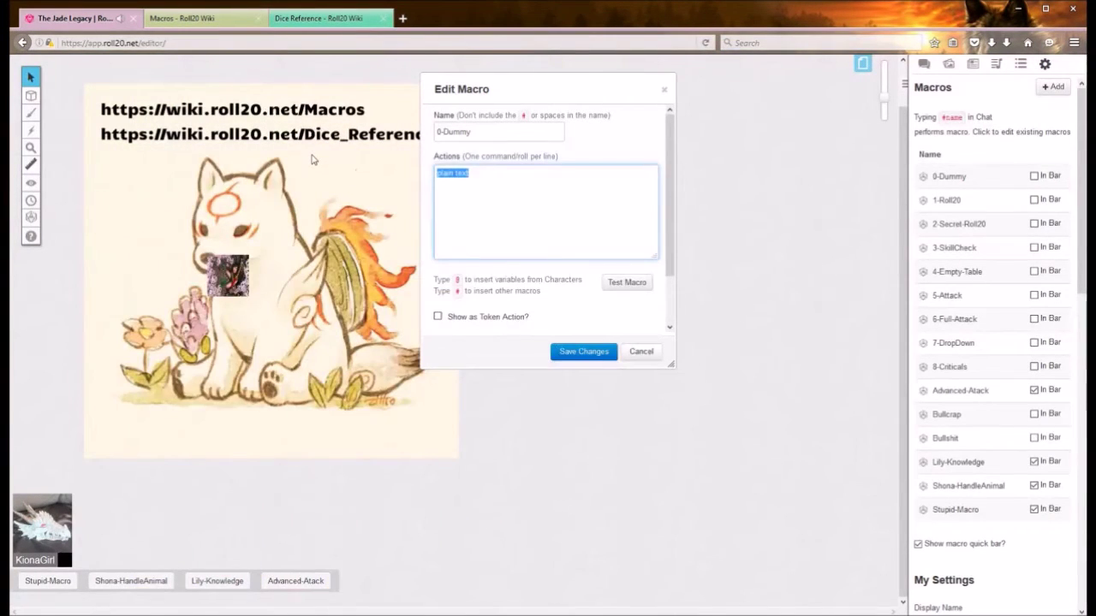
{"action": "type", "text": "/me says hi"}
{"action": "left_click", "coordinate": [923, 64]}
{"action": "left_click", "coordinate": [642, 282]}
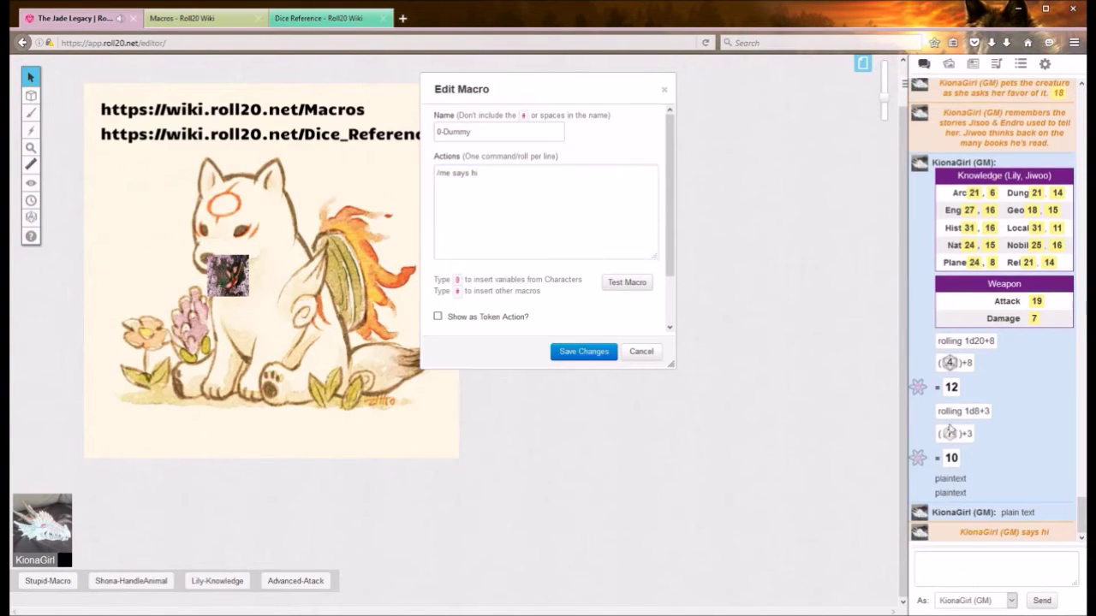
- Replace the macro's action with the dice roll "/r 1d20" and test it
{"action": "left_click_drag", "start_coordinate": [511, 177], "coordinate": [391, 164]}
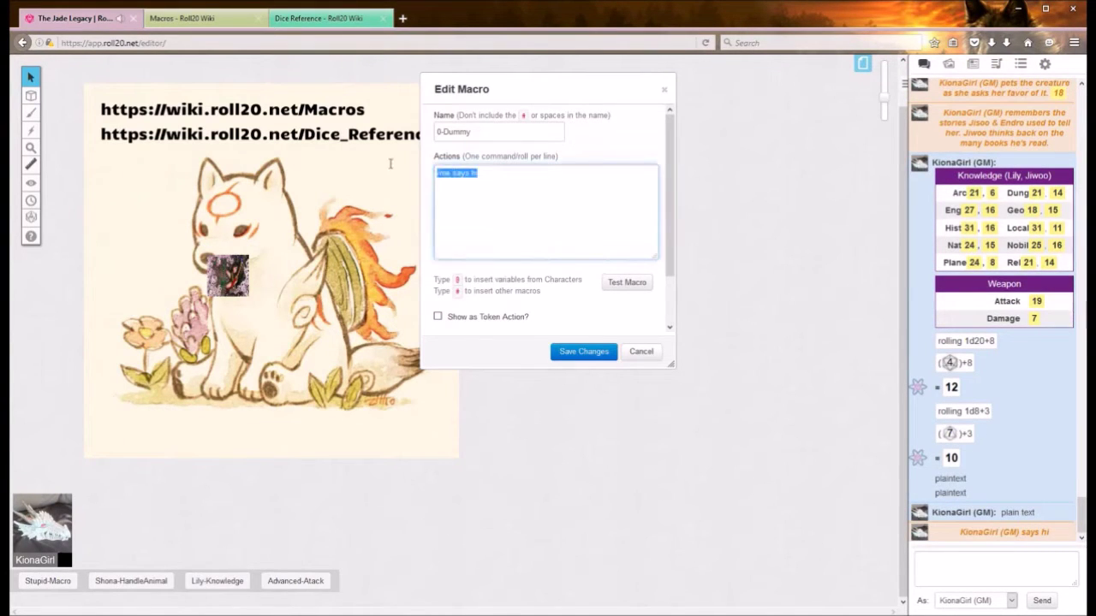
{"action": "type", "text": "/r 1d20"}
{"action": "left_click", "coordinate": [648, 284]}
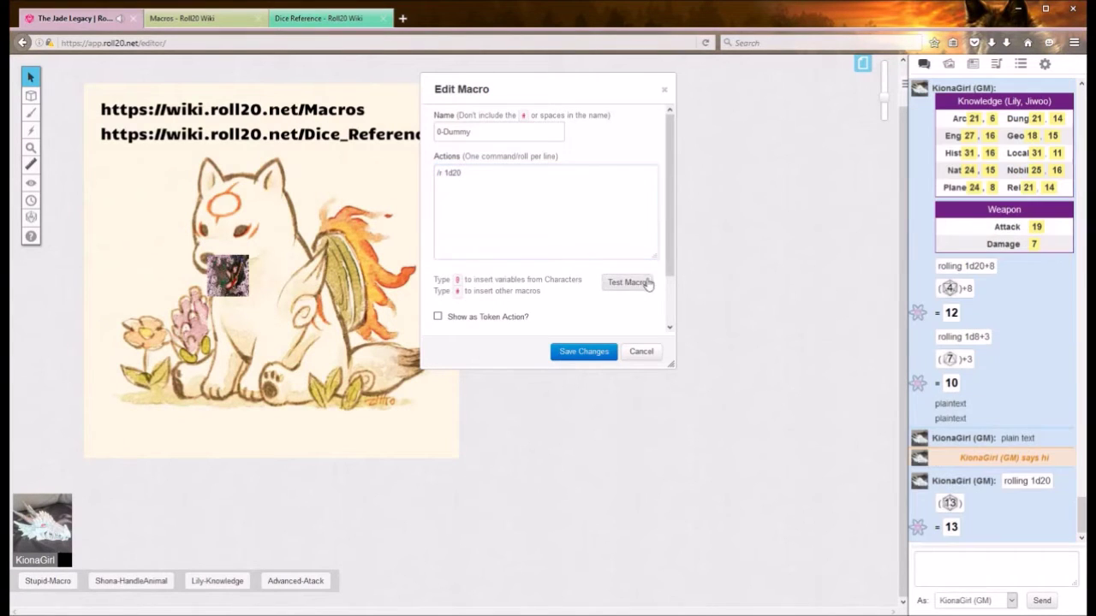
- Add "/r 1d8" and "/r 1d2" as separate action lines and test the multi-roll macro
{"action": "left_click", "coordinate": [531, 185]}
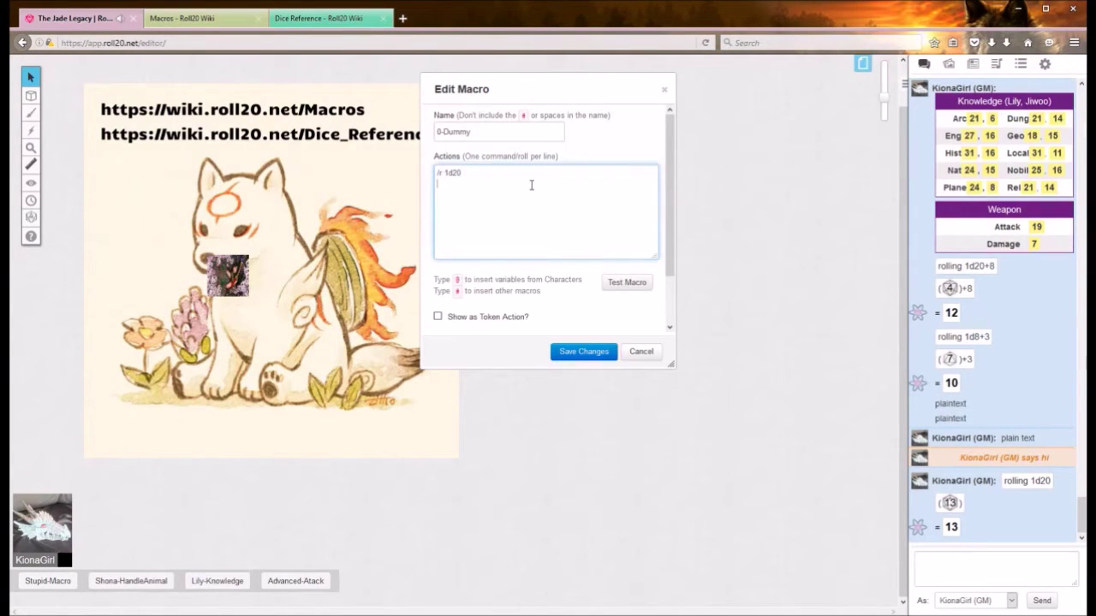
{"action": "type", "text": "/r 1d8"}
{"action": "type", "text": " /r 1d3"}
{"action": "left_click", "coordinate": [634, 283]}
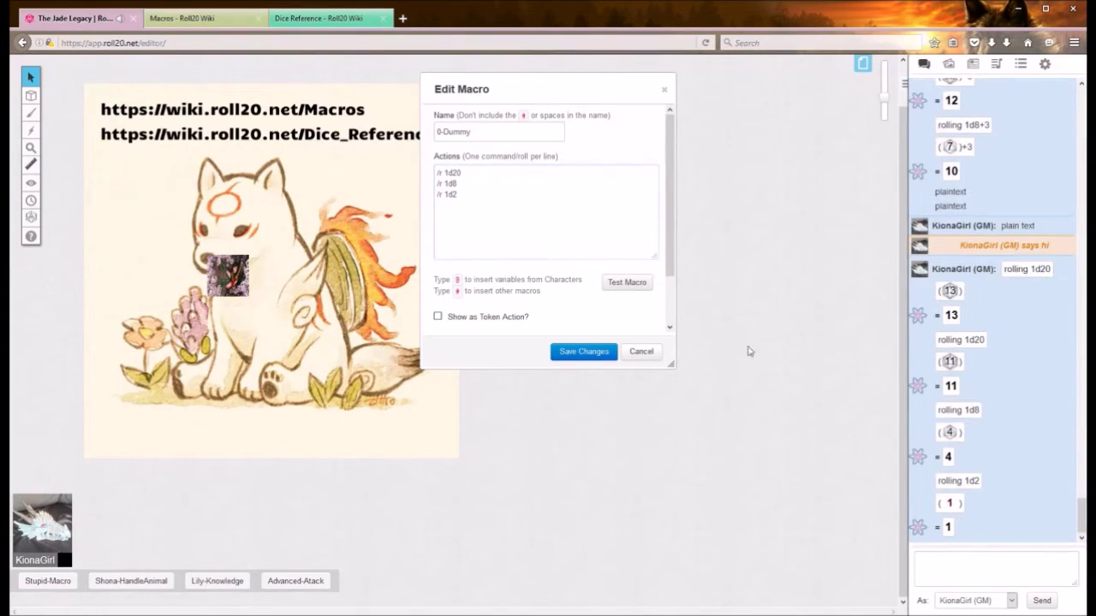
- Replace all the action lines with the inline roll "[[d20]]", test it, and repeat the test with "[[3d6]]"
{"action": "left_click", "coordinate": [511, 204]}
{"action": "key", "text": "ctrl+a"}
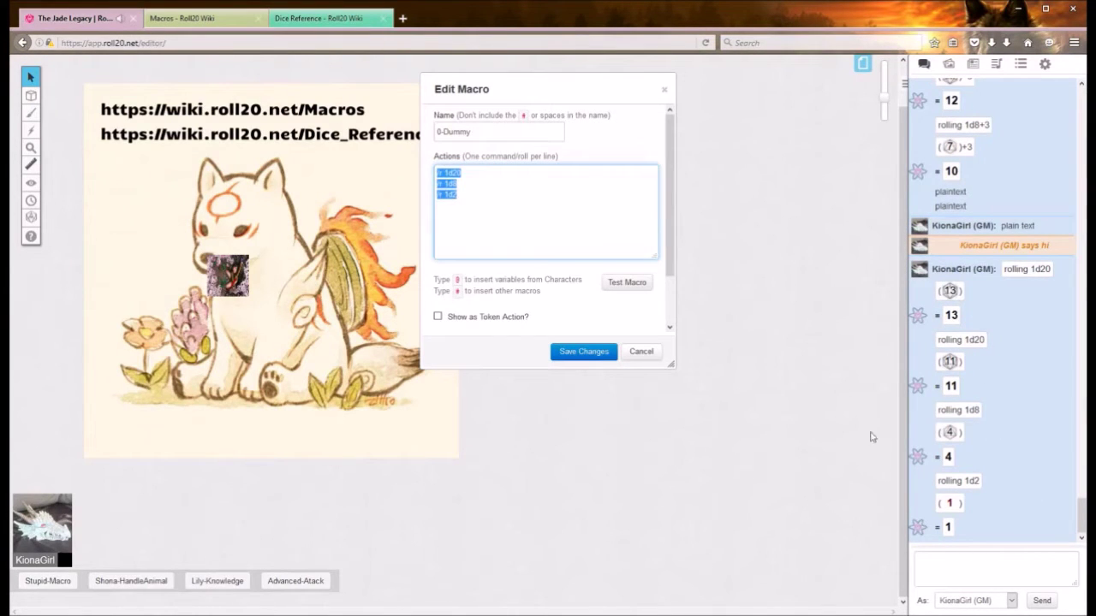
{"action": "scroll", "coordinate": [987, 417], "scroll_direction": "up", "scroll_amount": 5}
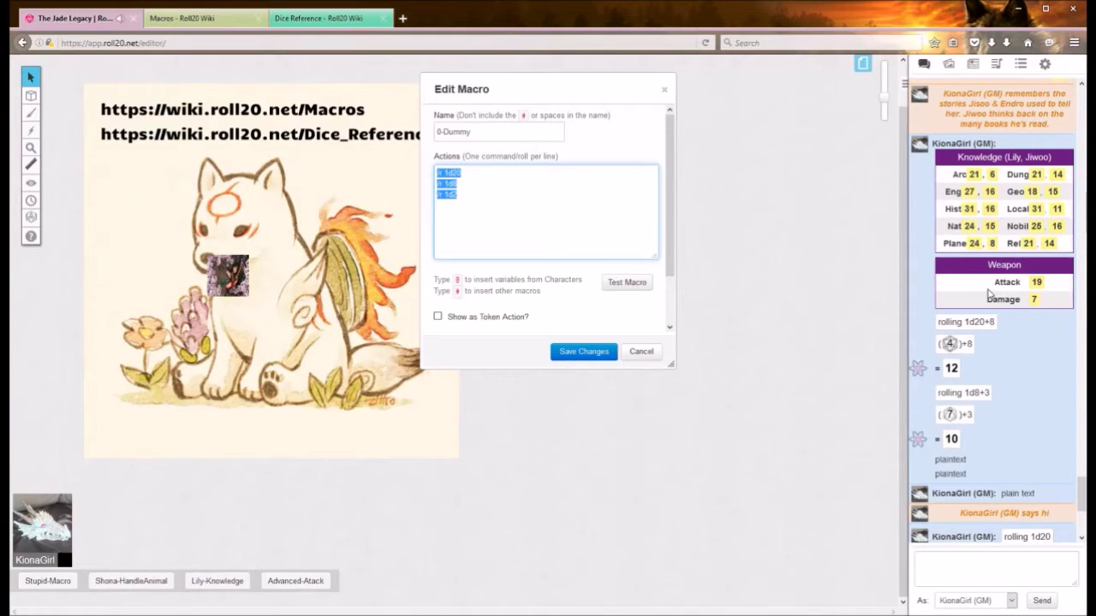
{"action": "key", "text": "BackSpace"}
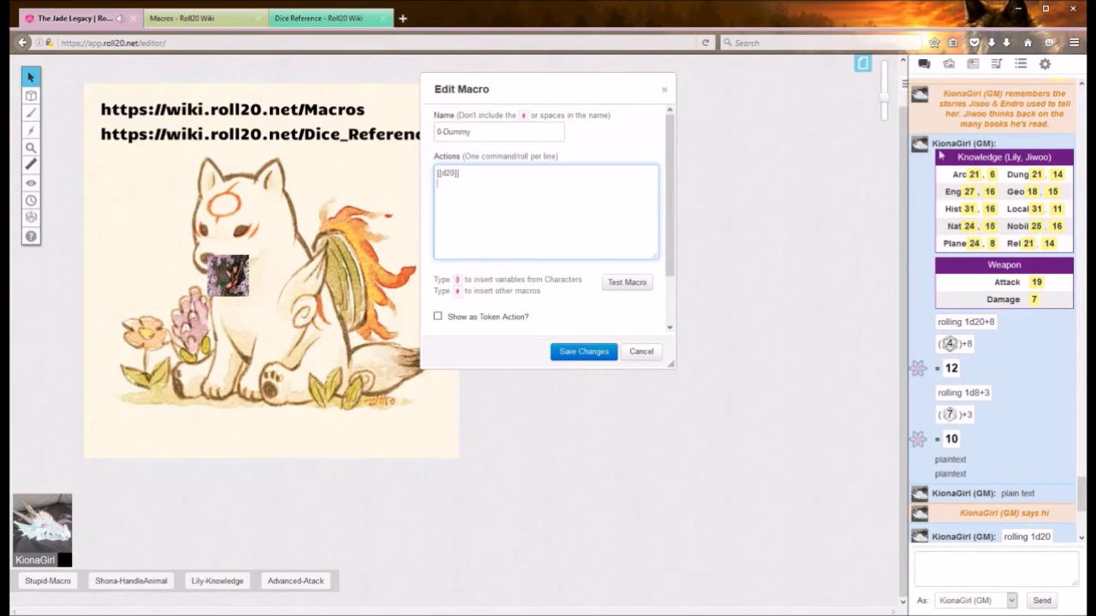
{"action": "left_click", "coordinate": [627, 282]}
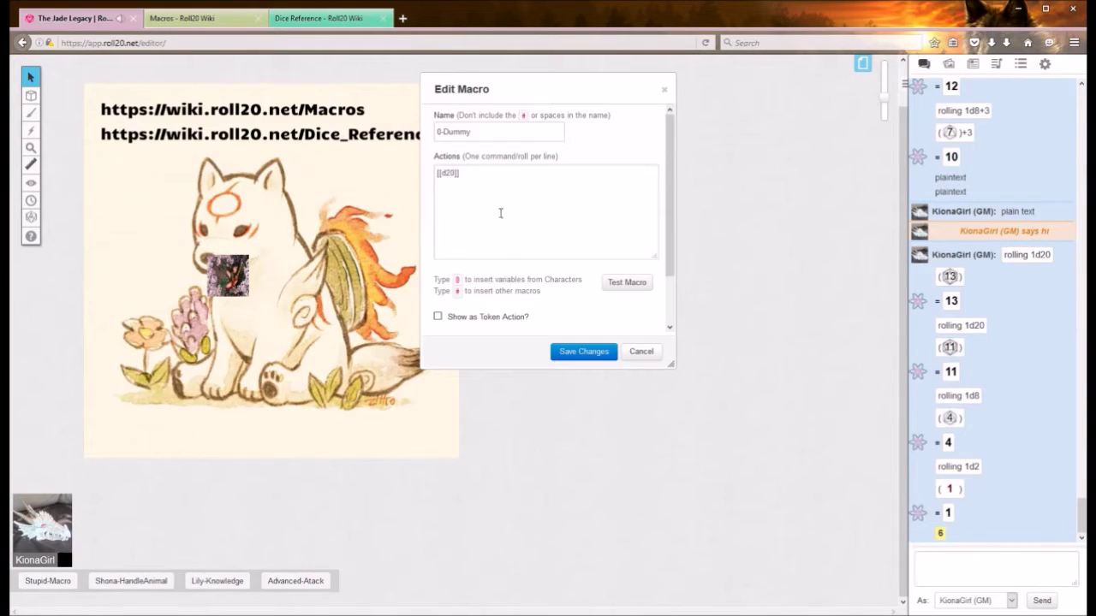
{"action": "left_click_drag", "start_coordinate": [444, 175], "coordinate": [438, 174]}
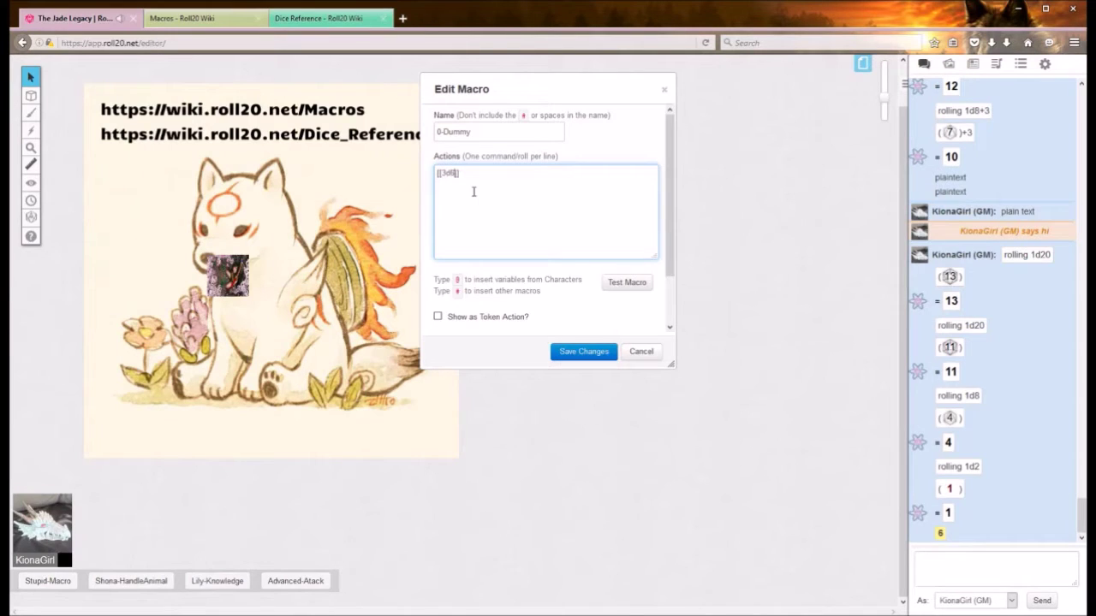
{"action": "left_click", "coordinate": [622, 285]}
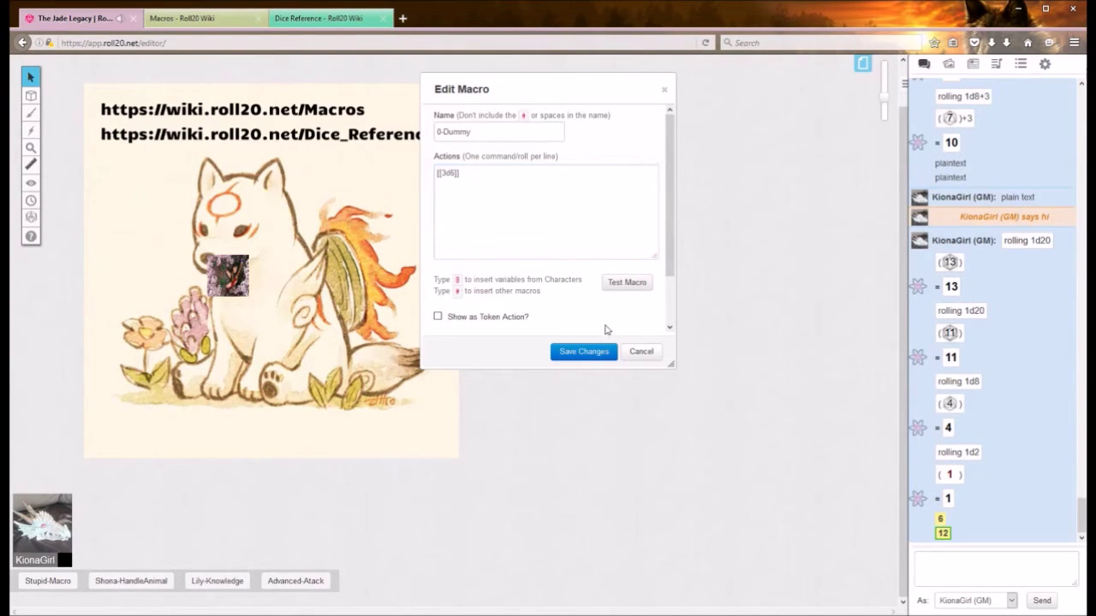
- Change the inline roll to "[[d8+3]]", test it, and inspect the breakdowns of the inline results in the chat
{"action": "left_click_drag", "start_coordinate": [459, 173], "coordinate": [438, 173]}
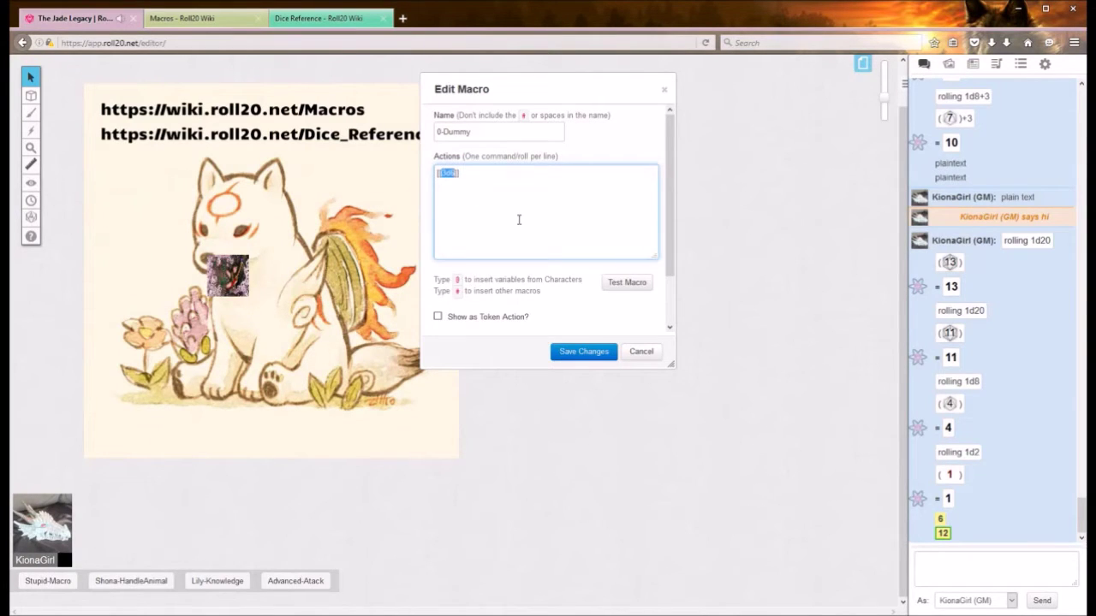
{"action": "type", "text": "[[4]]"}
{"action": "left_click", "coordinate": [613, 281]}
{"action": "mouse_move", "coordinate": [1006, 535]}
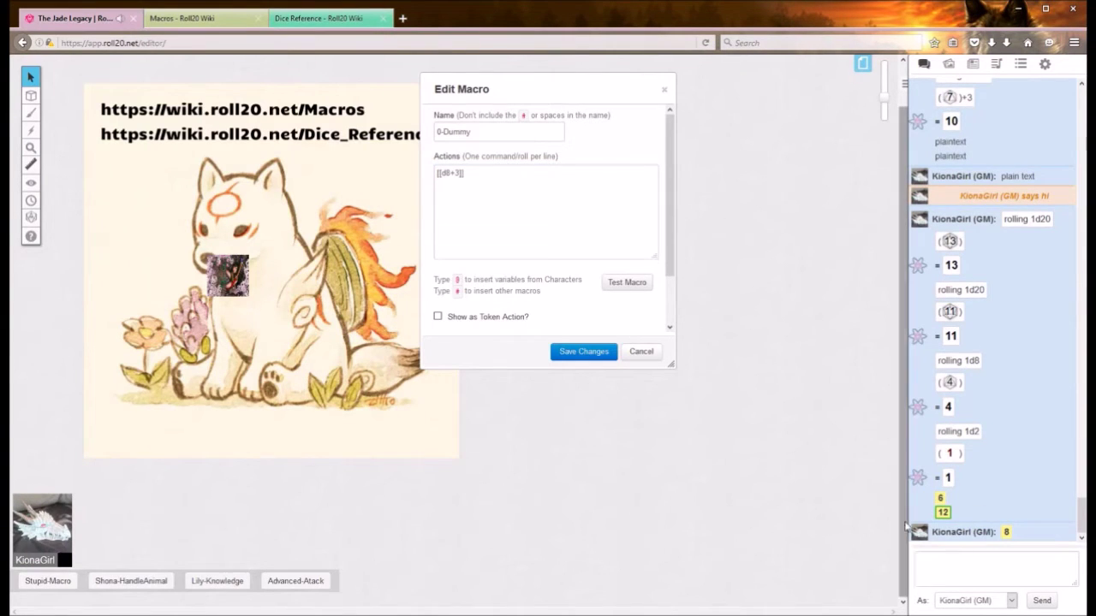
{"action": "mouse_move", "coordinate": [942, 512]}
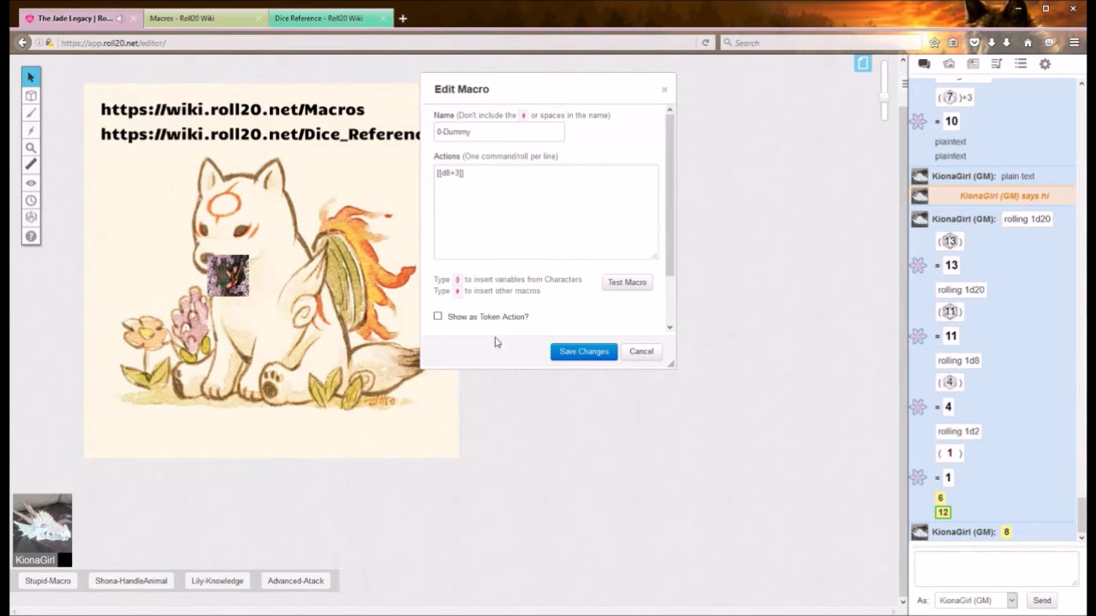
- Discard the macro edits, reopen 0-Dummy to check its saved action, and close the editor
{"action": "left_click", "coordinate": [641, 352]}
{"action": "left_click", "coordinate": [1045, 65]}
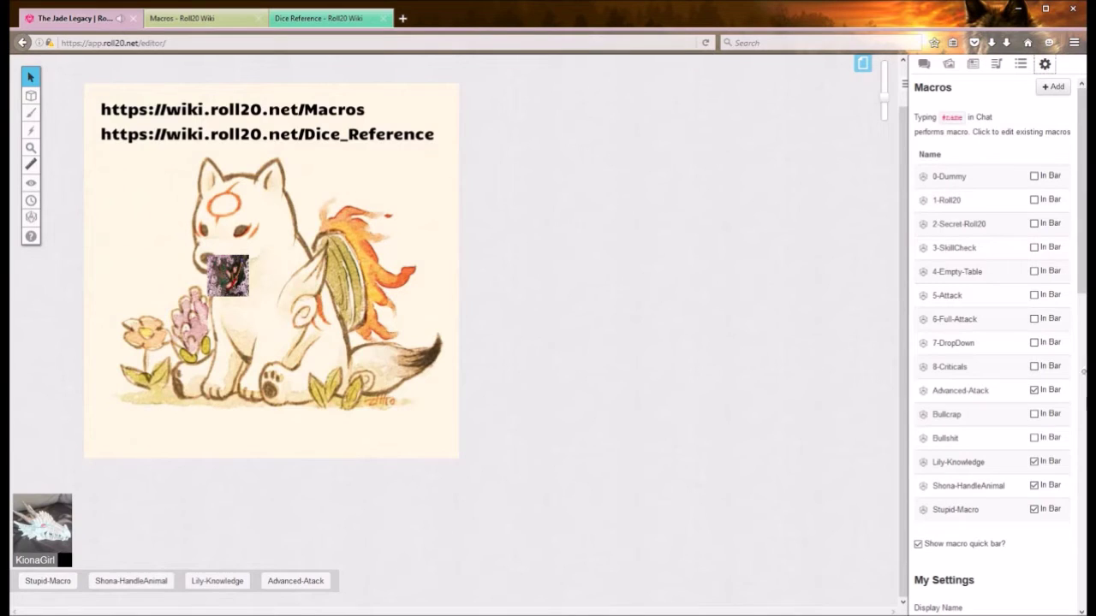
{"action": "left_click", "coordinate": [950, 176]}
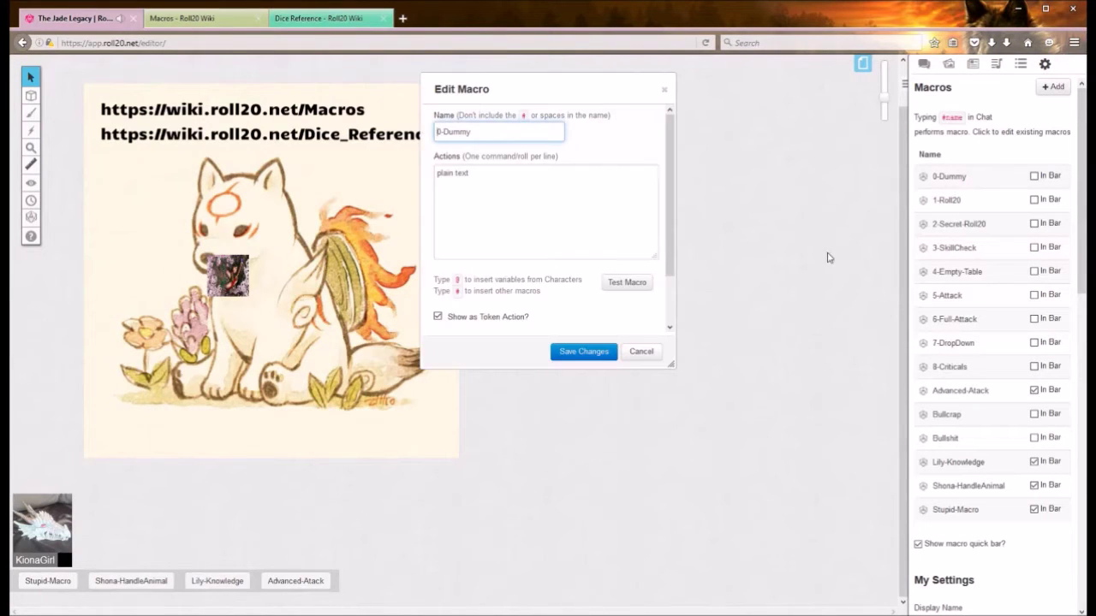
{"action": "left_click", "coordinate": [662, 91]}
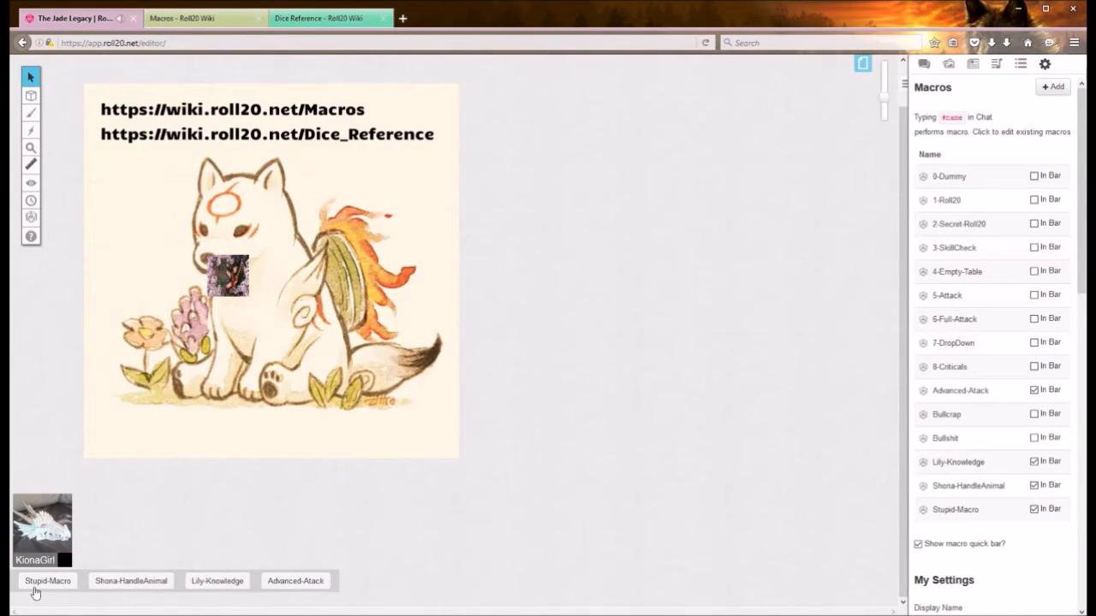
- Add 0-Dummy to the macro quick bar, run it from there, check the chat, and return to the macro list
{"action": "left_click", "coordinate": [1034, 175]}
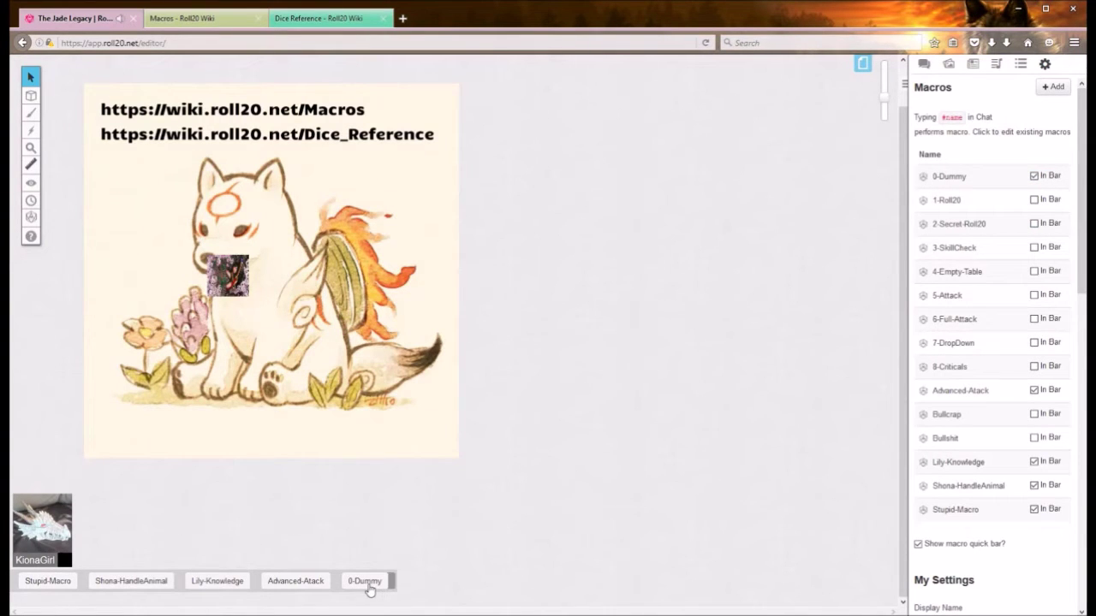
{"action": "left_click", "coordinate": [368, 586]}
{"action": "left_click", "coordinate": [924, 63]}
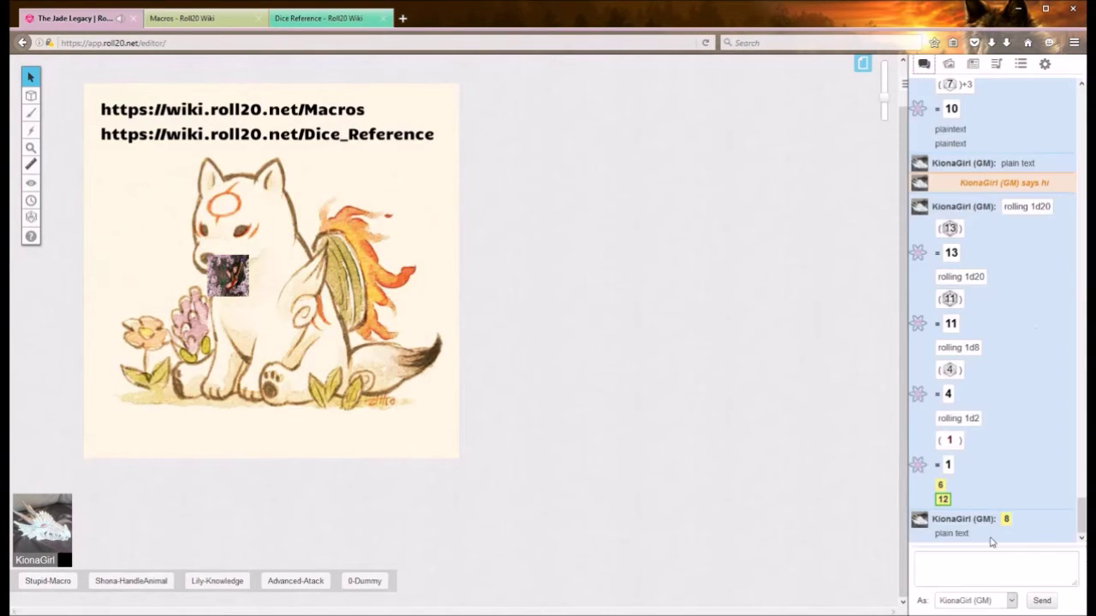
{"action": "left_click", "coordinate": [1044, 65]}
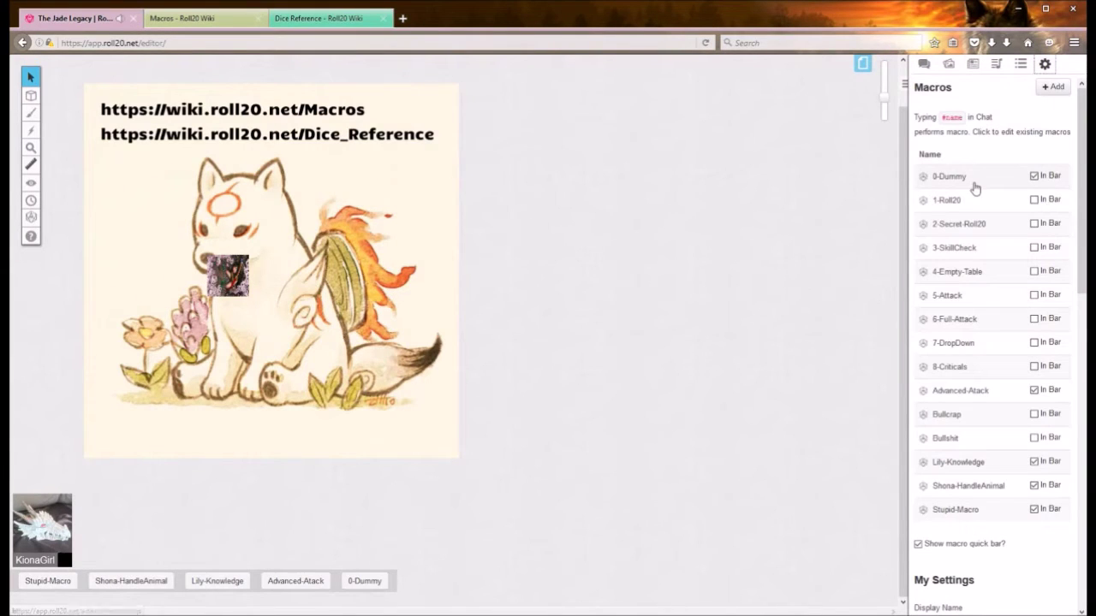
- Check 0-Dummy's saved action and its chat output, and toggle the macro quick bar off and back on
{"action": "left_click", "coordinate": [970, 179]}
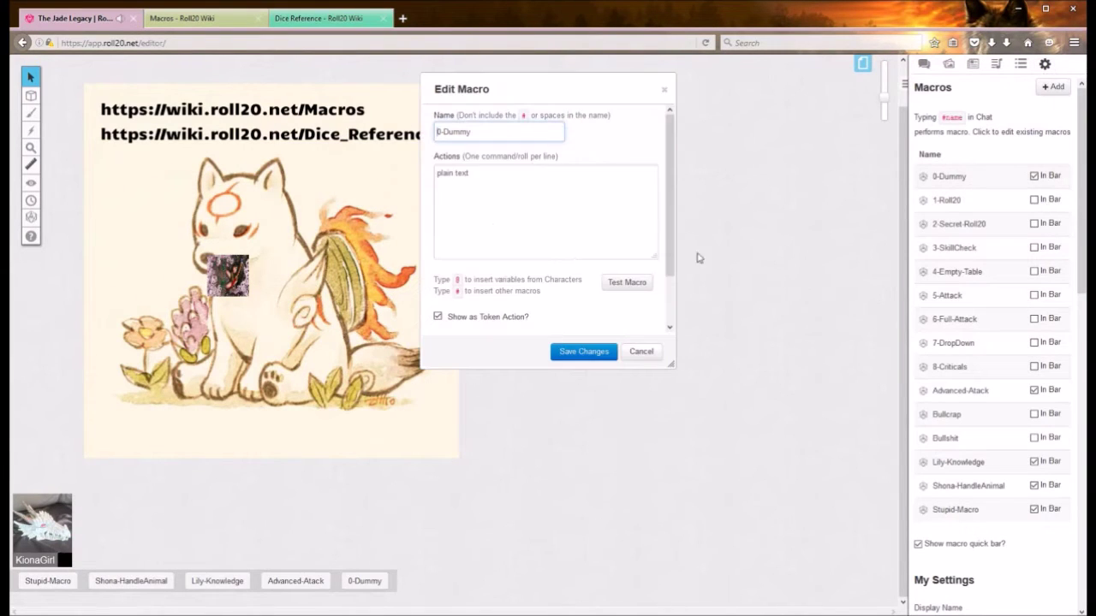
{"action": "left_click", "coordinate": [644, 353]}
{"action": "left_click", "coordinate": [924, 65]}
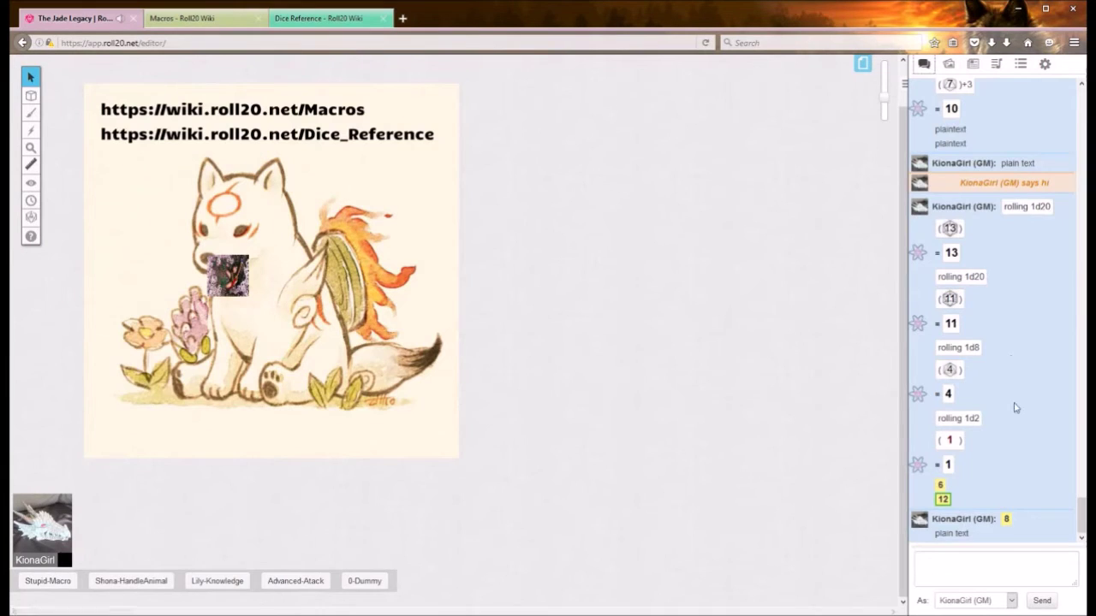
{"action": "left_click", "coordinate": [1043, 65]}
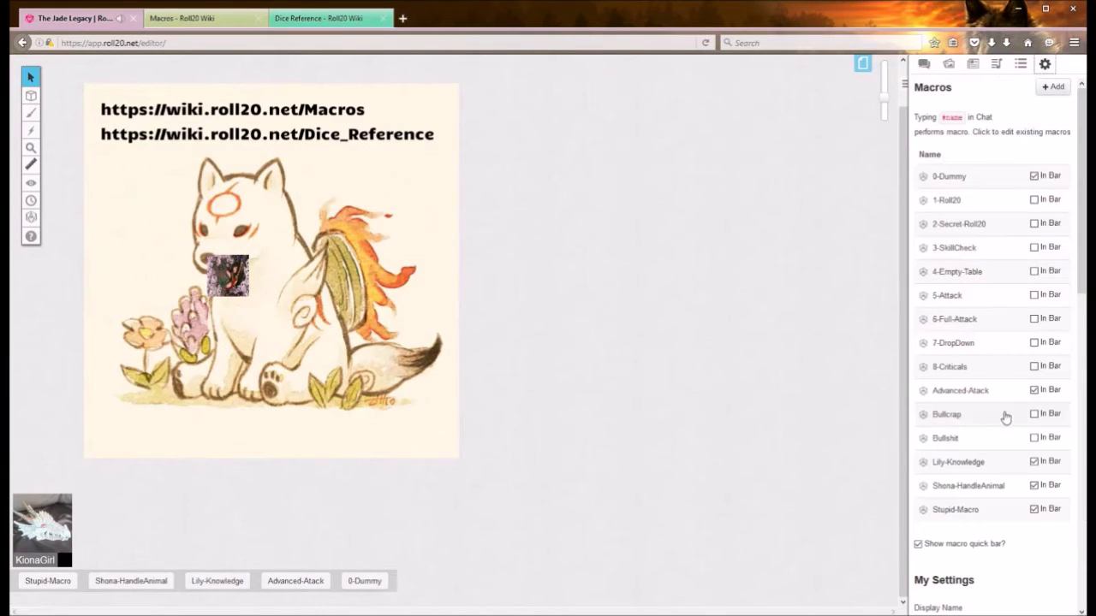
{"action": "left_click", "coordinate": [919, 545]}
{"action": "left_click", "coordinate": [918, 545]}
- Enter the macro call "#0-Dummy" in the chat message by picking the suggestion for "#0"
{"action": "left_click", "coordinate": [923, 64]}
{"action": "left_click", "coordinate": [975, 565]}
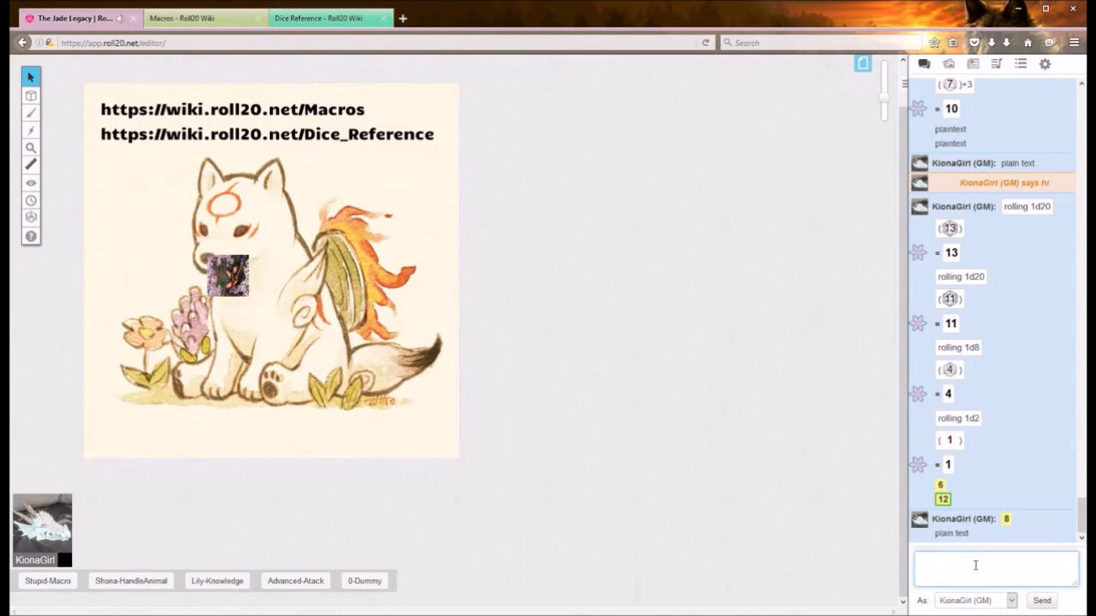
{"action": "type", "text": "#0"}
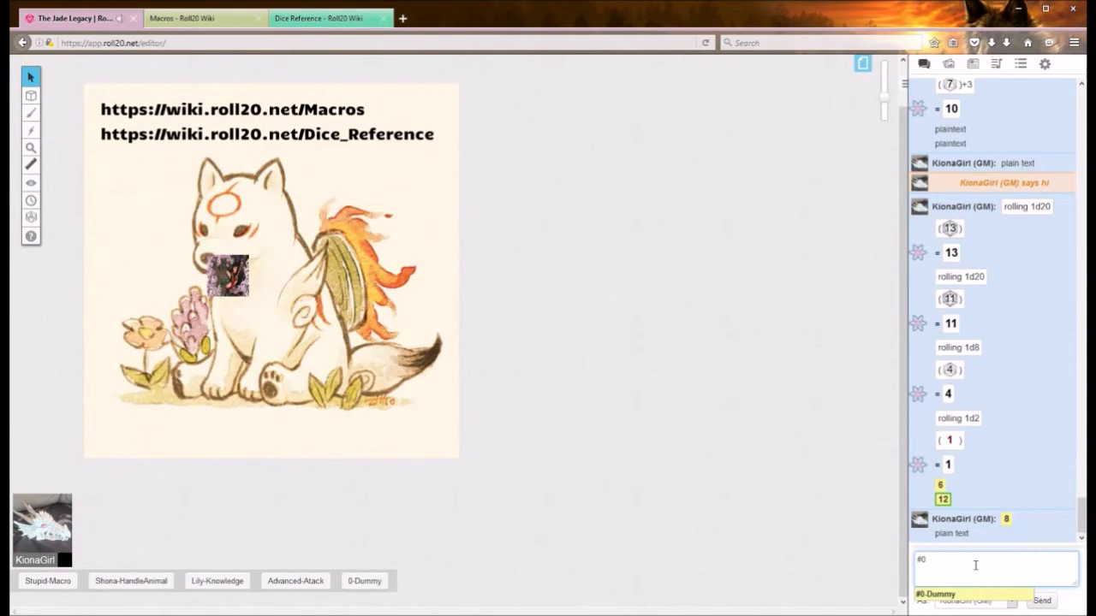
{"action": "left_click", "coordinate": [946, 596]}
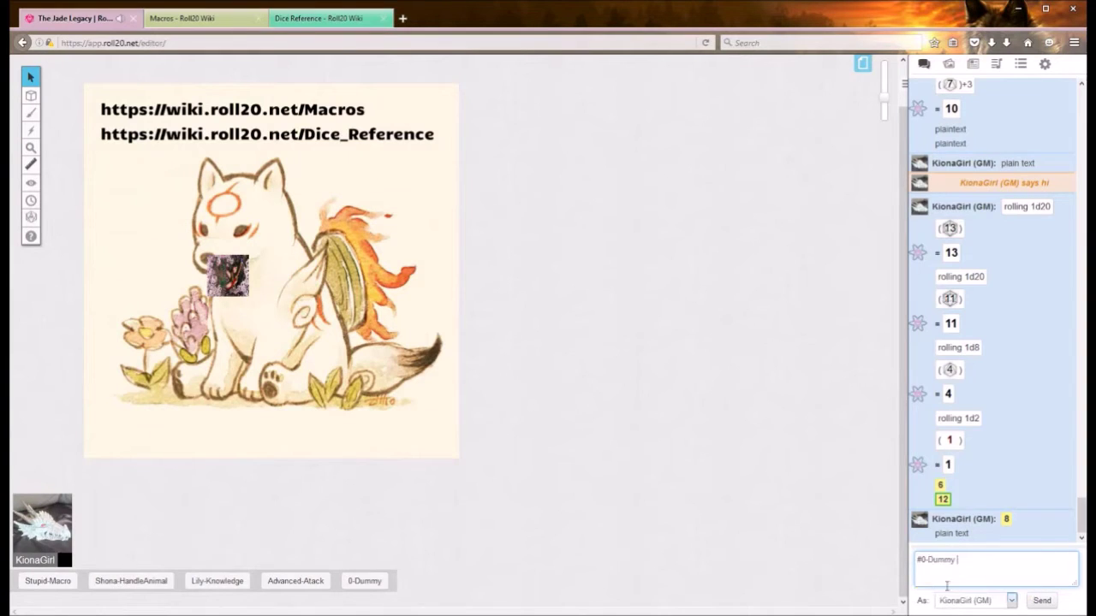
- Replace the chat message with "#BULL" to view the matching macro suggestions, and clear the message
{"action": "left_click_drag", "start_coordinate": [978, 552], "coordinate": [924, 565]}
{"action": "type", "text": "B"}
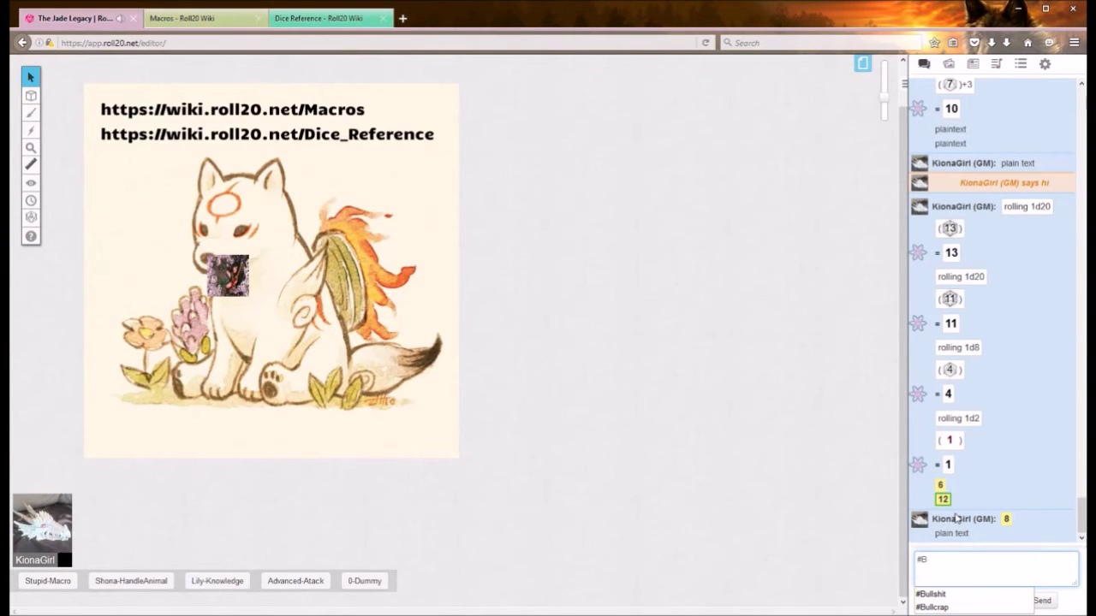
{"action": "type", "text": "ULL"}
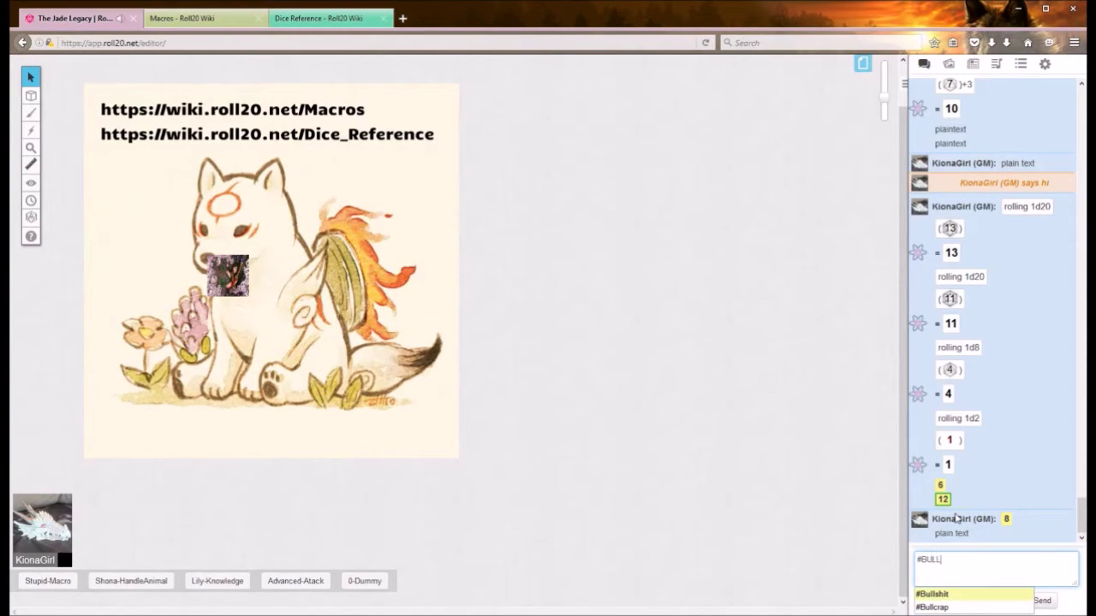
{"action": "left_click_drag", "start_coordinate": [970, 565], "coordinate": [858, 560]}
{"action": "key", "text": "BackSpace"}
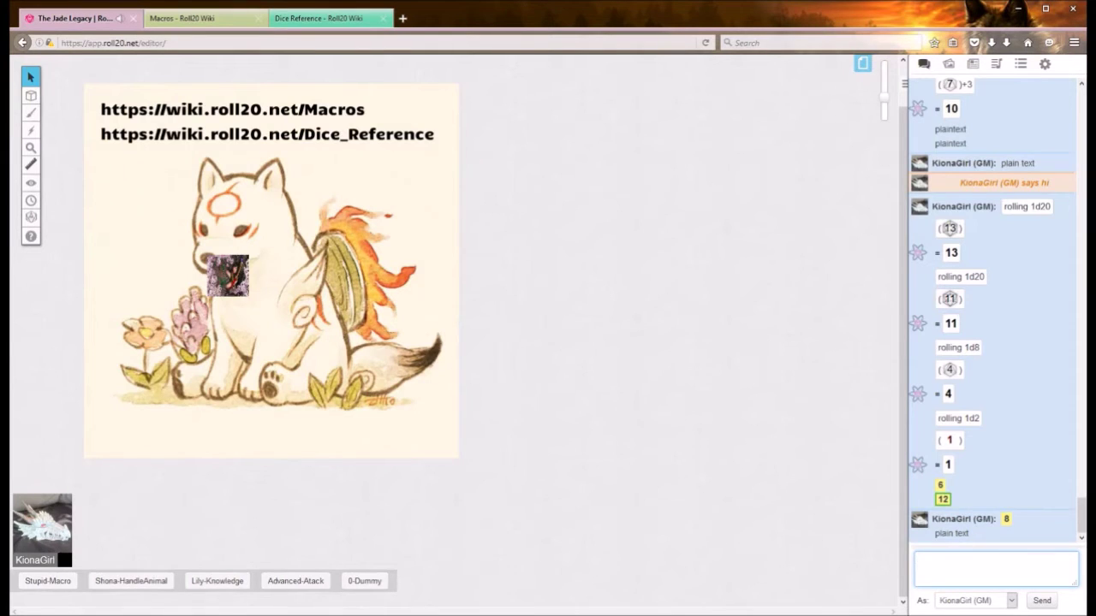
- Open the 1-Roll20 macro for editing, show the chat, and reposition the macro editor
{"action": "left_click", "coordinate": [1045, 63]}
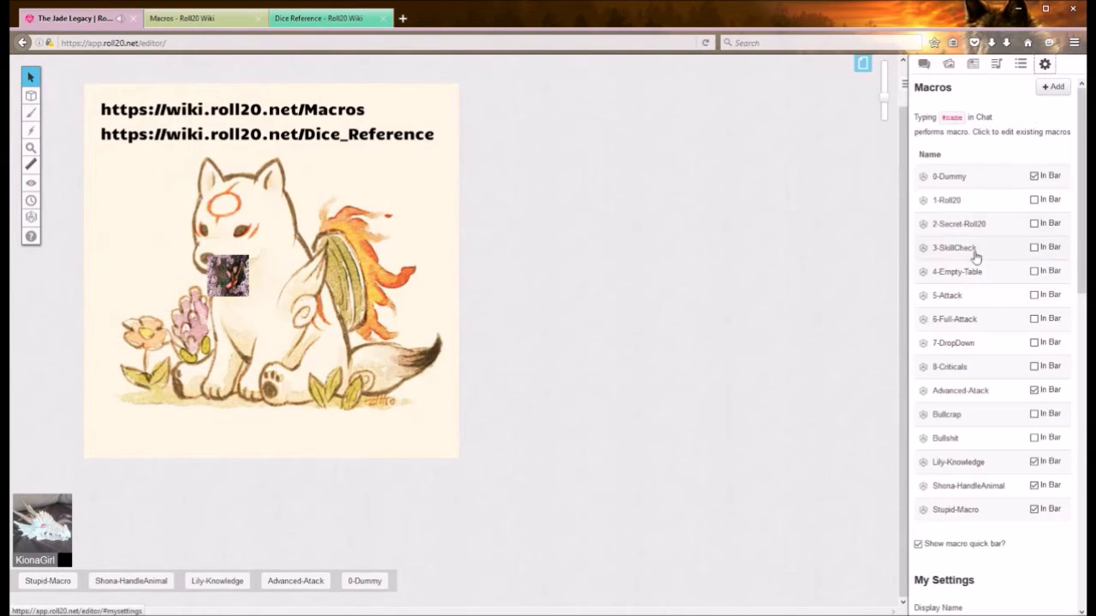
{"action": "left_click", "coordinate": [963, 202]}
{"action": "left_click", "coordinate": [923, 64]}
{"action": "left_click_drag", "start_coordinate": [529, 90], "coordinate": [498, 84]}
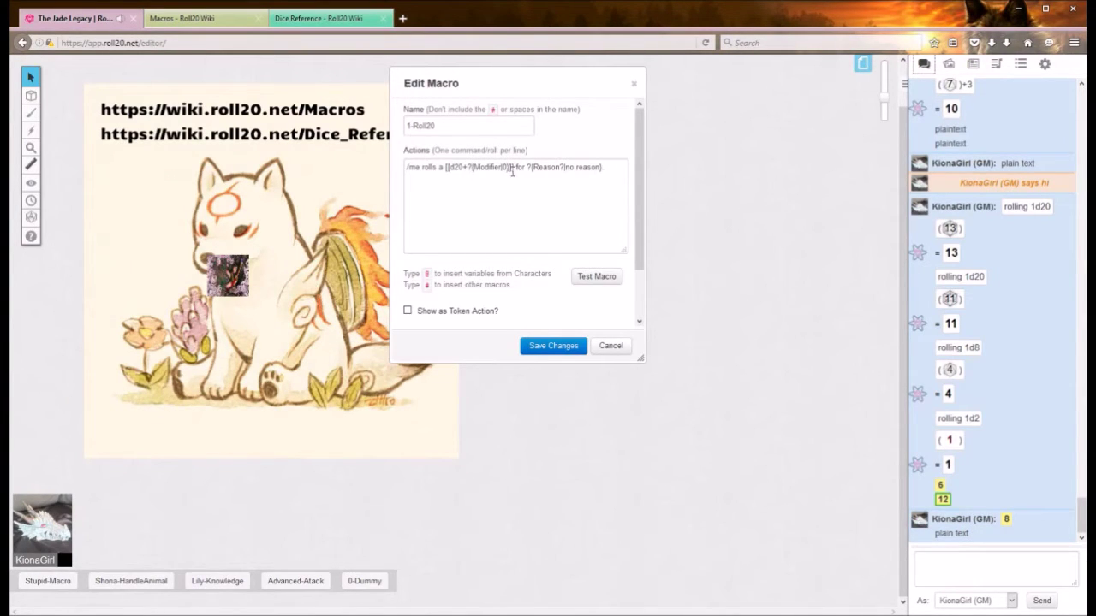
- Test the 1-Roll20 macro, move its Modifier prompt clear of the editor, and select the default value
{"action": "left_click", "coordinate": [598, 278]}
{"action": "left_click_drag", "start_coordinate": [561, 308], "coordinate": [750, 172]}
{"action": "left_click", "coordinate": [736, 203]}
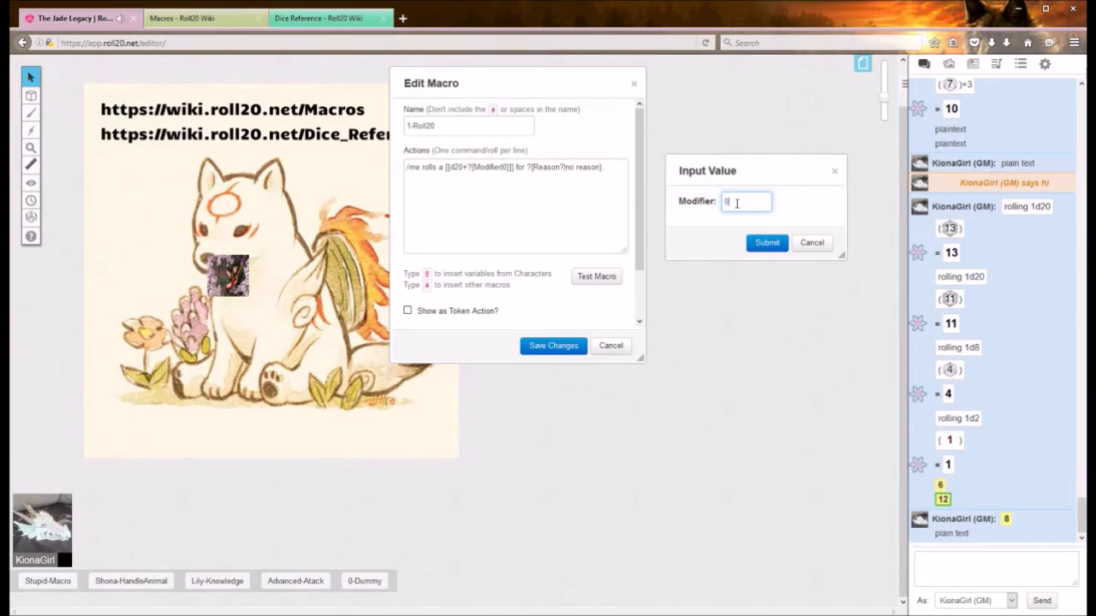
{"action": "left_click_drag", "start_coordinate": [734, 197], "coordinate": [722, 216]}
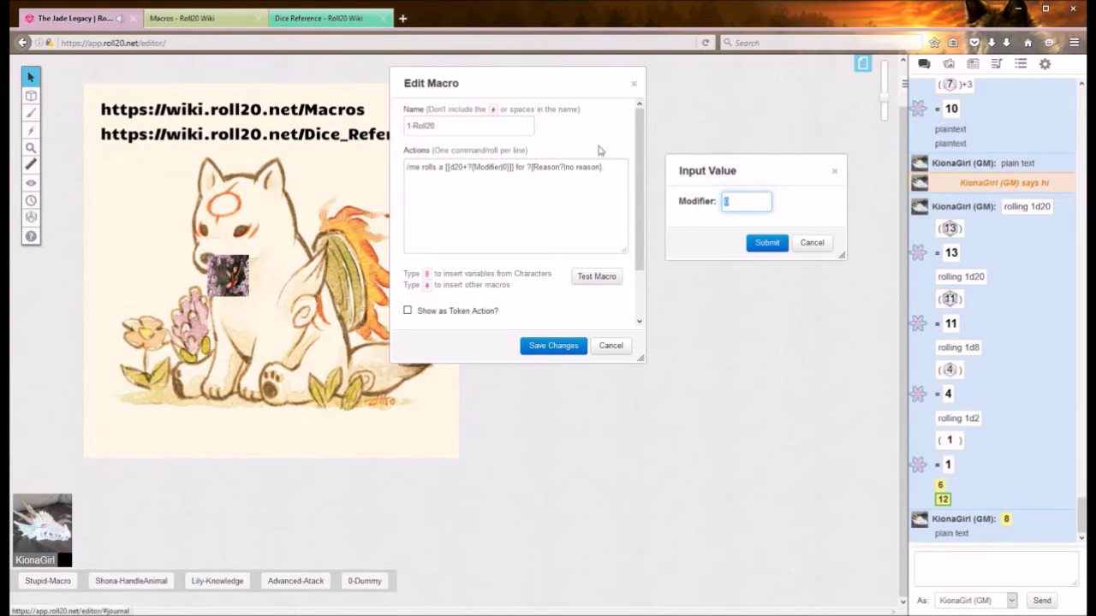
- Look up the Stealth modifier on the Major NPC's character sheet and submit it in the macro's Modifier prompt
{"action": "left_click", "coordinate": [976, 67]}
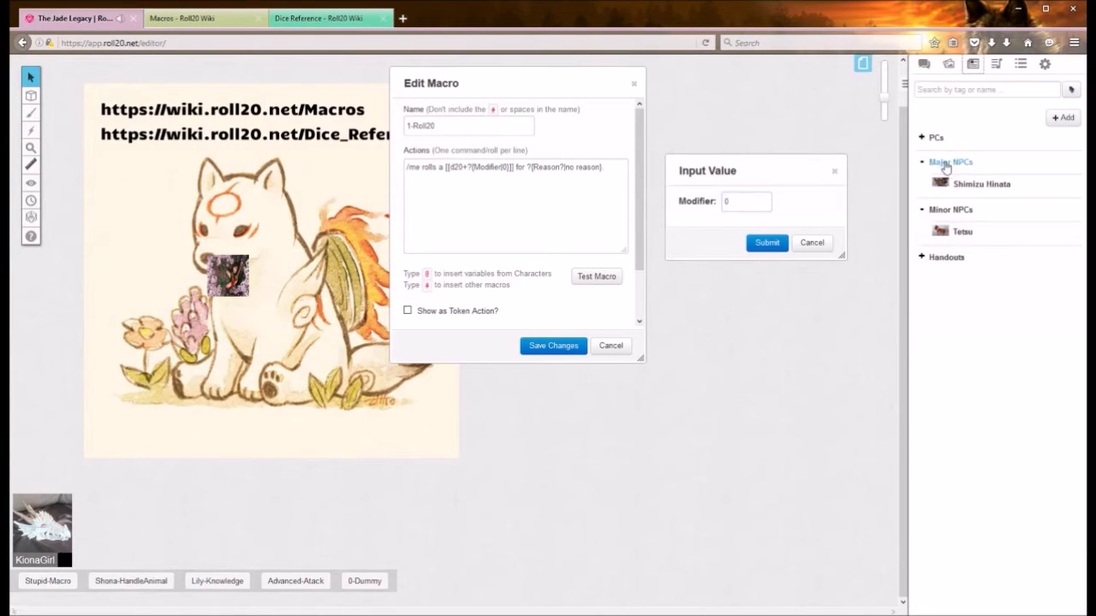
{"action": "left_click", "coordinate": [967, 183]}
{"action": "left_click_drag", "start_coordinate": [367, 180], "coordinate": [311, 108]}
{"action": "scroll", "coordinate": [337, 299], "scroll_direction": "down", "scroll_amount": 15}
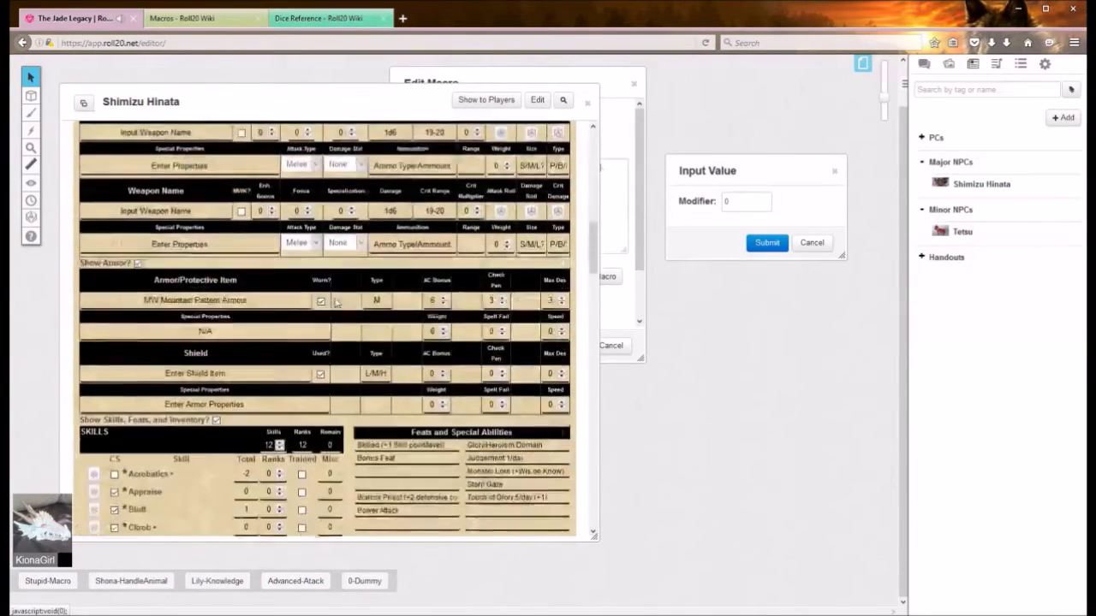
{"action": "scroll", "coordinate": [329, 302], "scroll_direction": "down", "scroll_amount": 3}
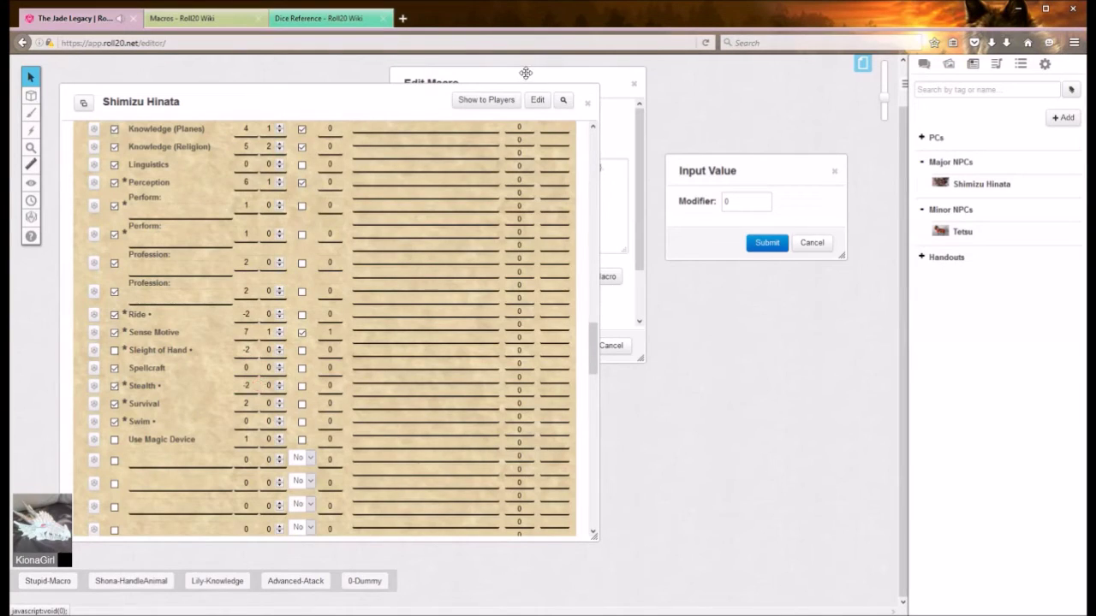
{"action": "left_click", "coordinate": [588, 73]}
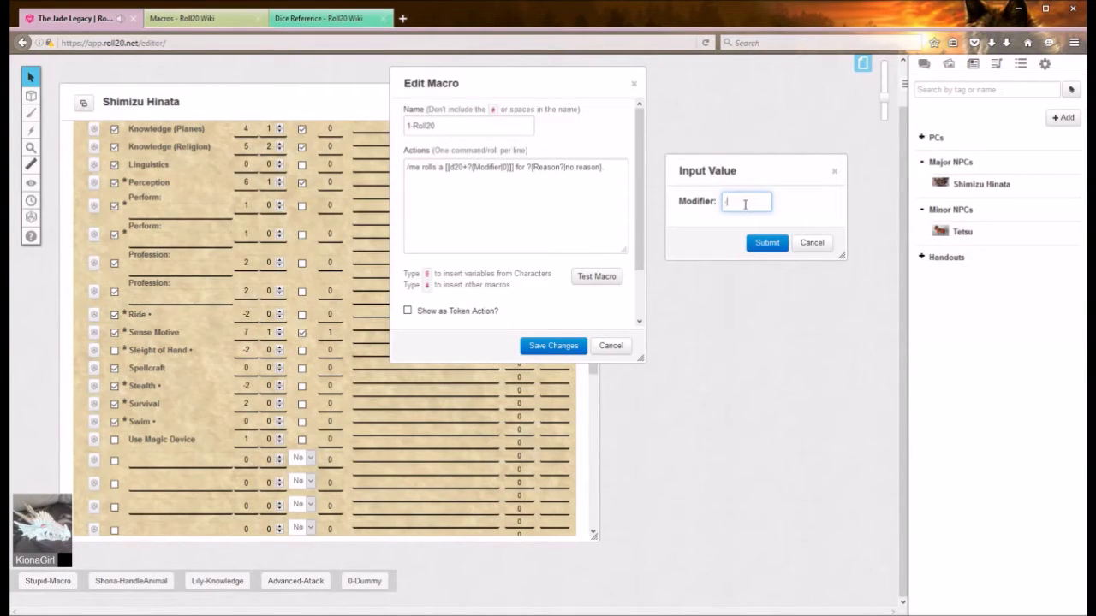
{"action": "left_click", "coordinate": [766, 243]}
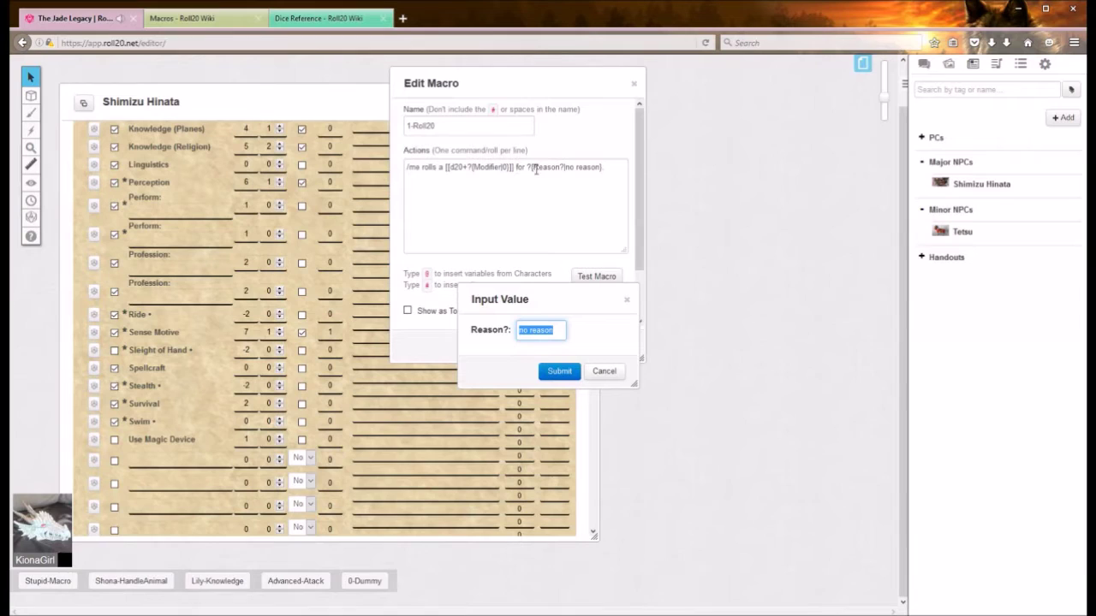
- Compare the Reason prompt's label and default value with the matching "Reason?" and "no reason" parts of the macro's action
{"action": "left_click_drag", "start_coordinate": [511, 332], "coordinate": [465, 333]}
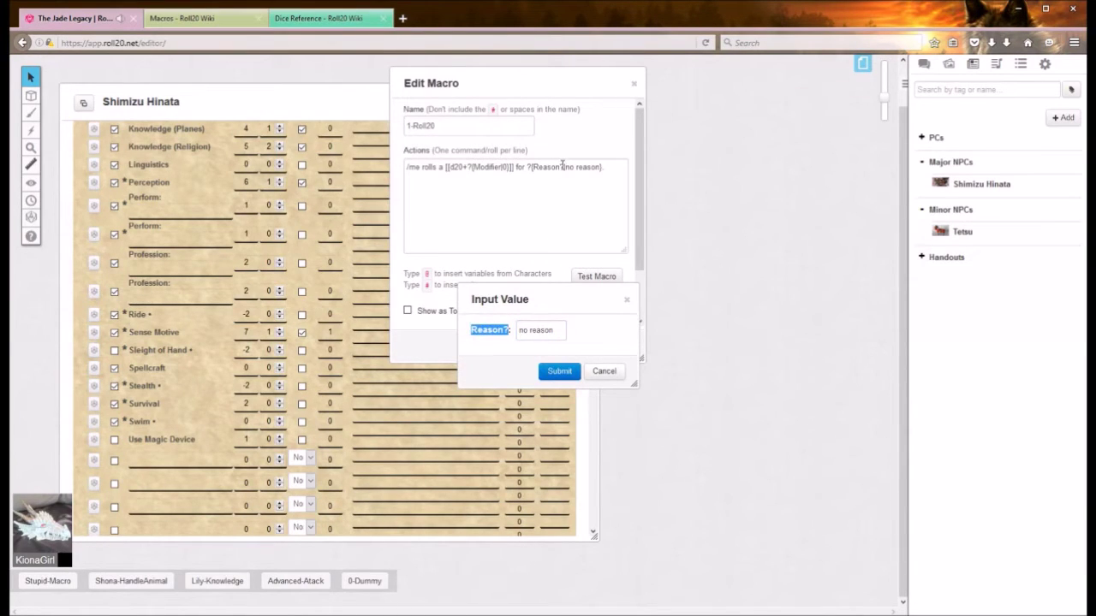
{"action": "left_click_drag", "start_coordinate": [563, 167], "coordinate": [536, 168]}
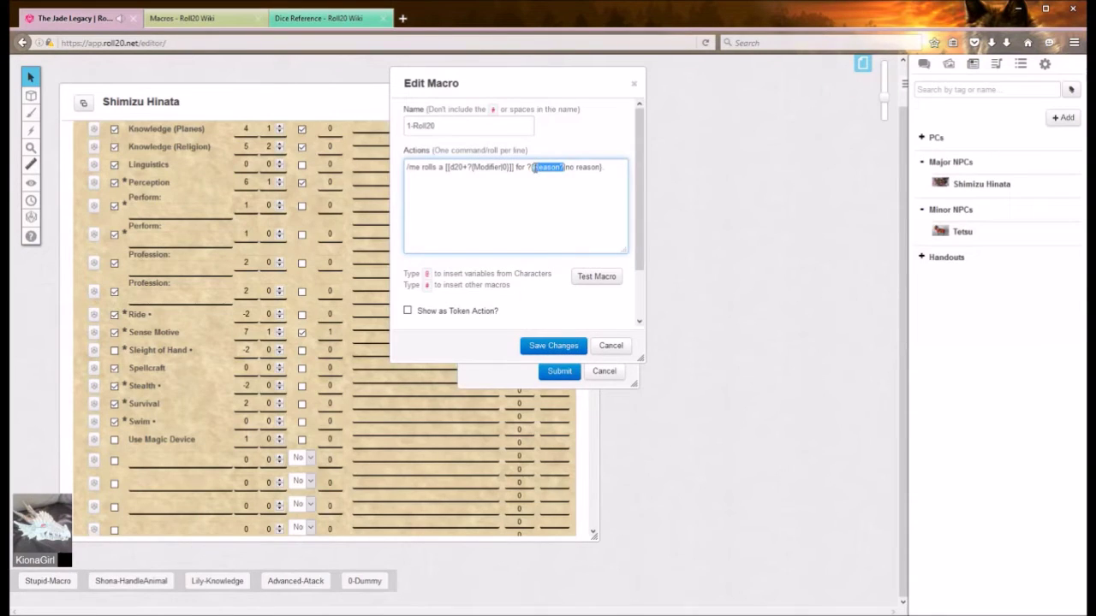
{"action": "left_click", "coordinate": [474, 382]}
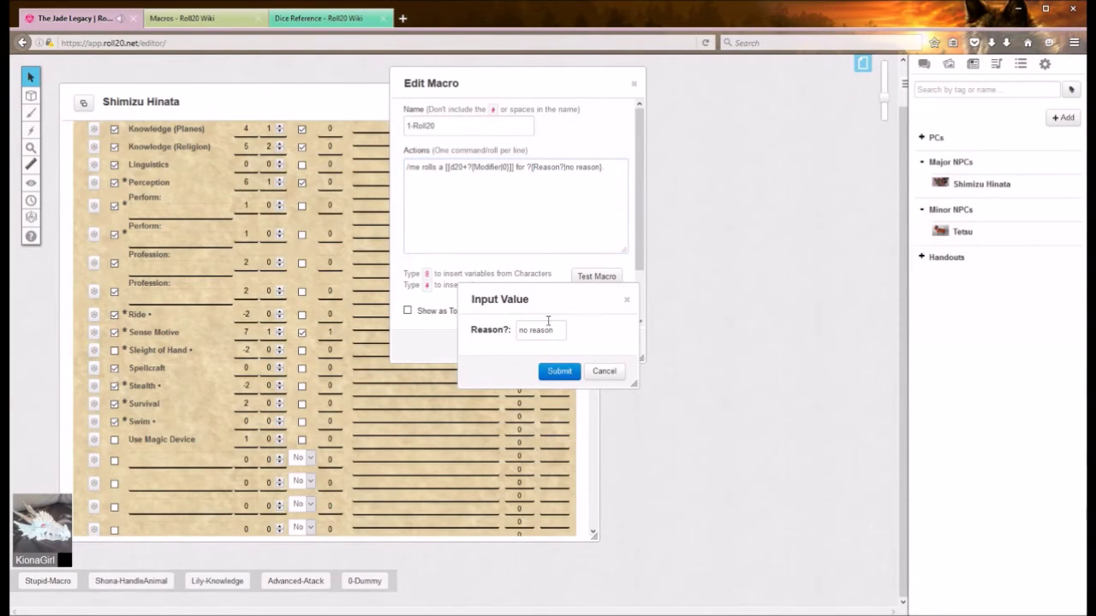
{"action": "left_click_drag", "start_coordinate": [566, 167], "coordinate": [600, 170]}
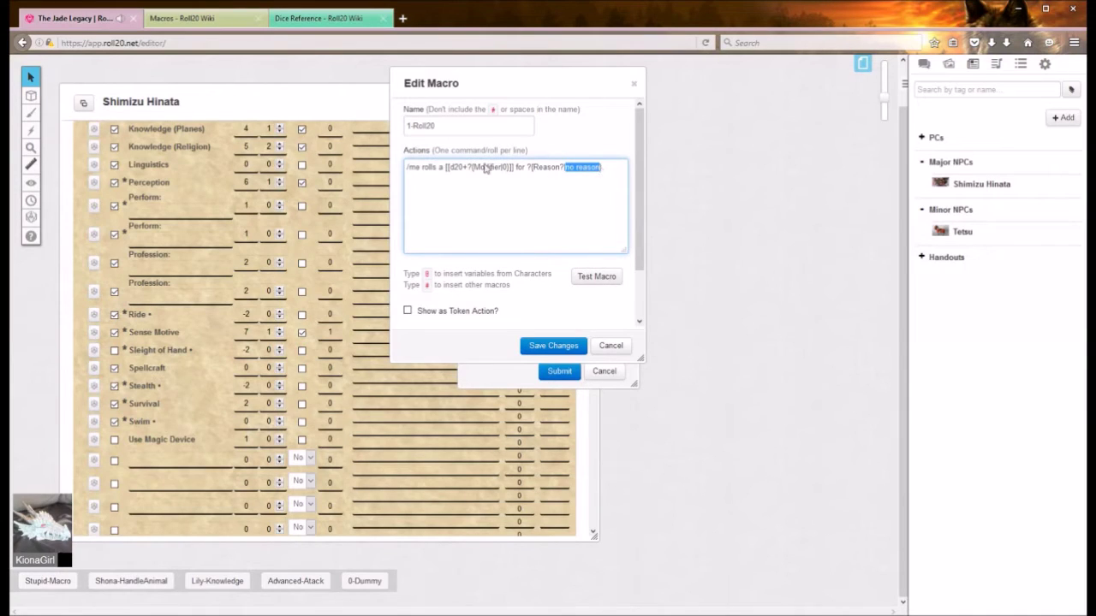
{"action": "left_click", "coordinate": [501, 385]}
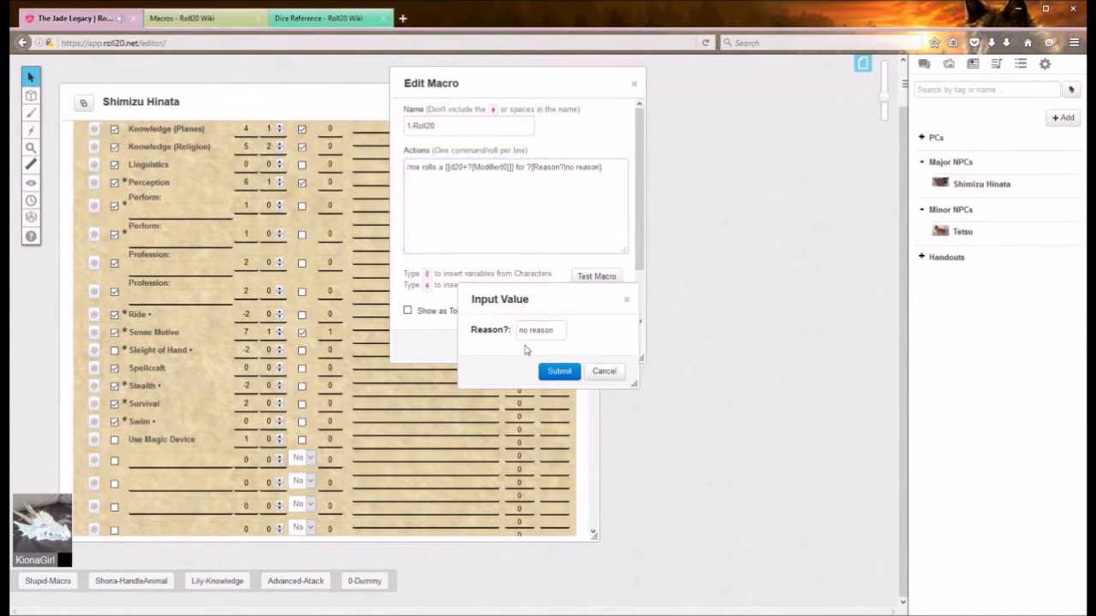
- Enter "STEALTH" as the roll's reason, show the chat, and submit the roll
{"action": "left_click_drag", "start_coordinate": [557, 329], "coordinate": [498, 329]}
{"action": "type", "text": "ST"}
{"action": "key", "text": "ctrl+a"}
{"action": "type", "text": "STE"}
{"action": "left_click", "coordinate": [924, 63]}
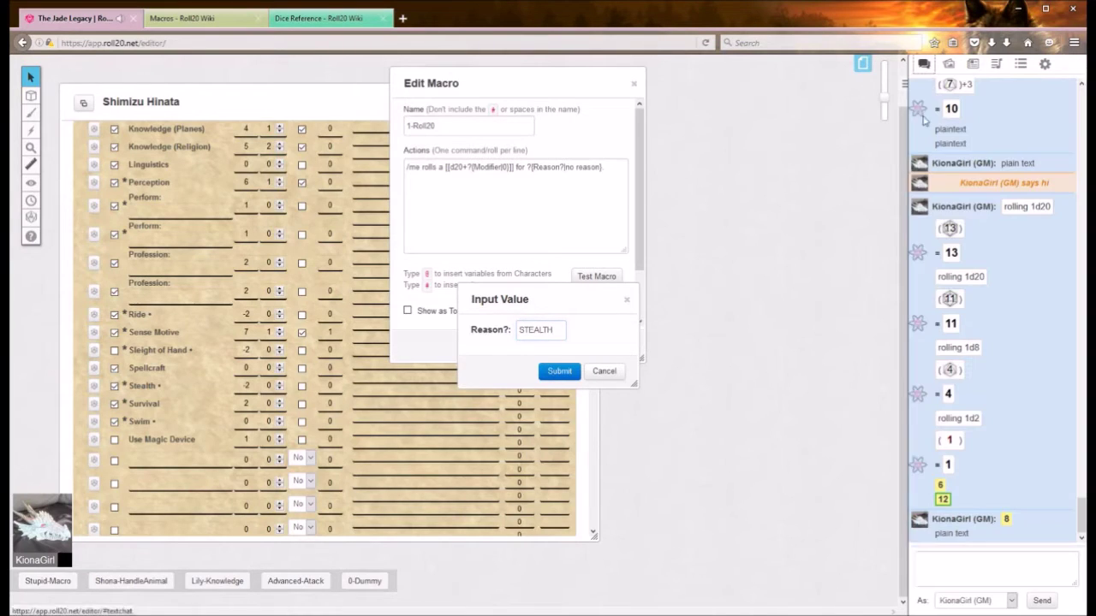
{"action": "left_click", "coordinate": [559, 371]}
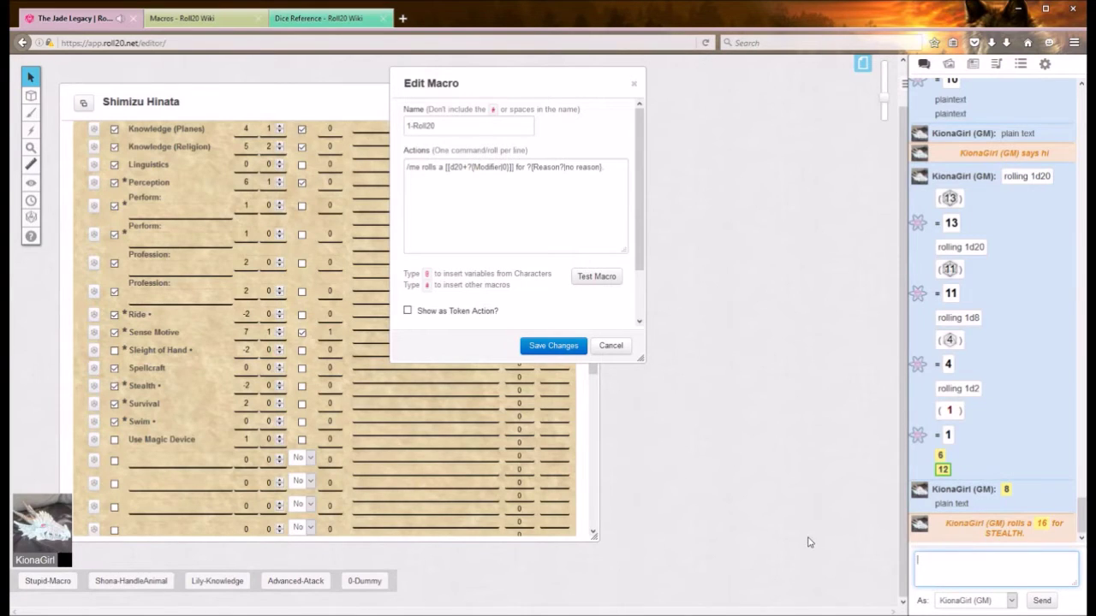
- Find the Knowledge (Arcana) modifier on the character sheet and test the macro with the reason "arcana"
{"action": "scroll", "coordinate": [236, 338], "scroll_direction": "up", "scroll_amount": 3}
{"action": "scroll", "coordinate": [236, 338], "scroll_direction": "up", "scroll_amount": 2}
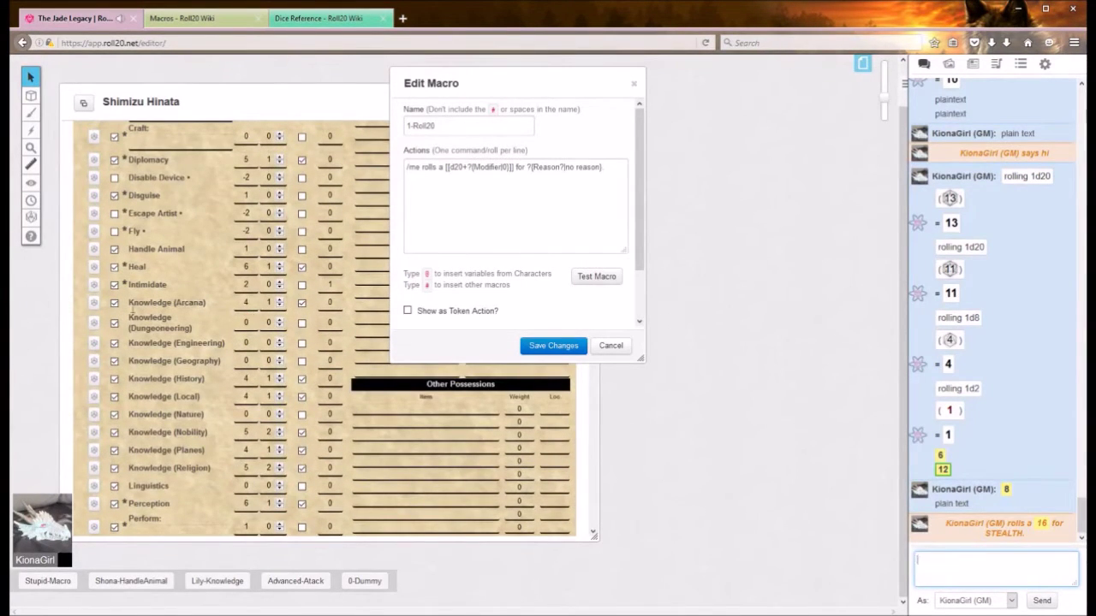
{"action": "left_click", "coordinate": [597, 276]}
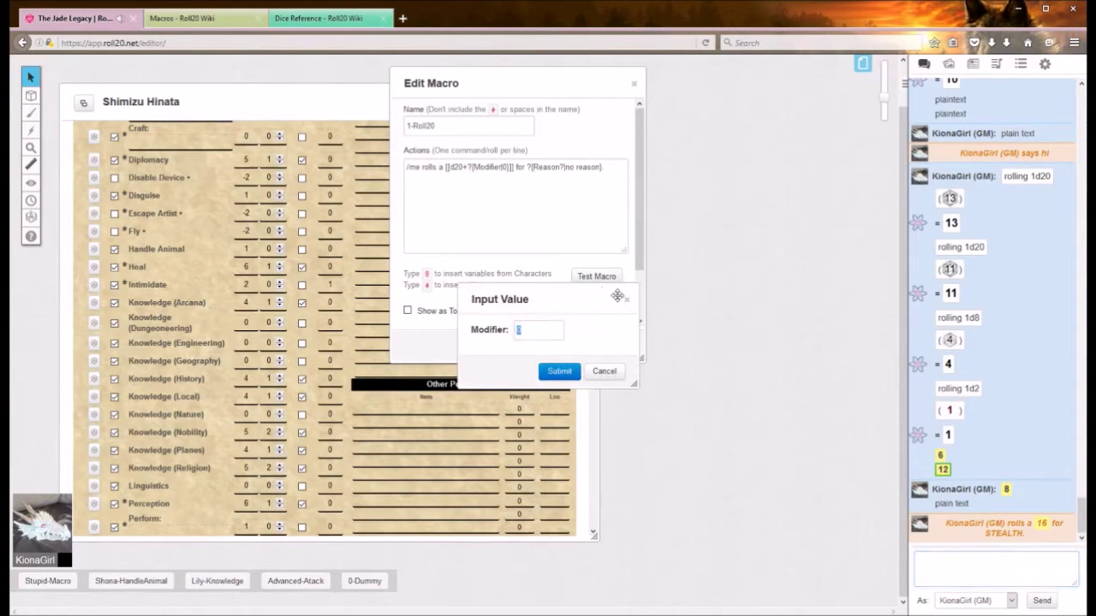
{"action": "key", "text": "Return"}
{"action": "type", "text": "arcana"}
{"action": "key", "text": "Return"}
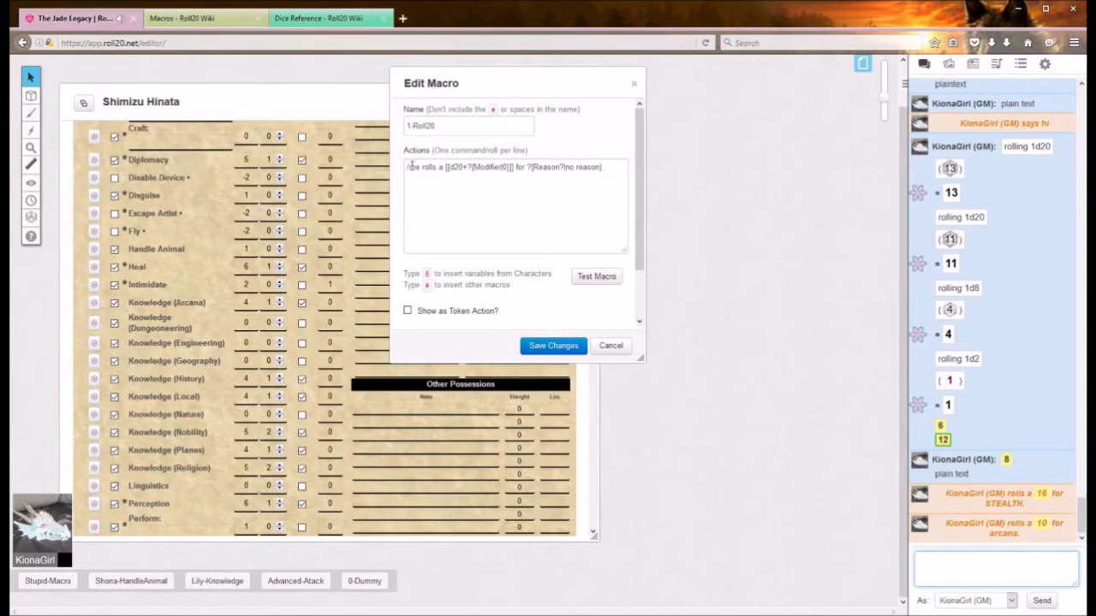
- Review the macro's action line and test it with the modifier "+5" and the reason "Diplomacy"
{"action": "left_click_drag", "start_coordinate": [407, 167], "coordinate": [592, 168]}
{"action": "left_click", "coordinate": [582, 171]}
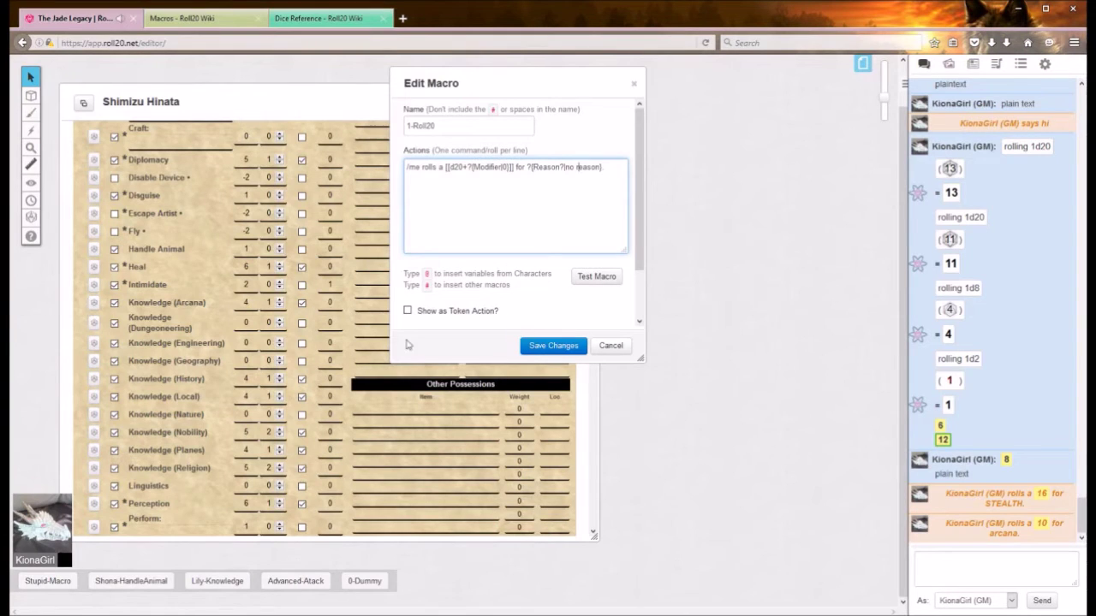
{"action": "scroll", "coordinate": [251, 388], "scroll_direction": "up", "scroll_amount": 2}
{"action": "scroll", "coordinate": [251, 387], "scroll_direction": "up", "scroll_amount": 1}
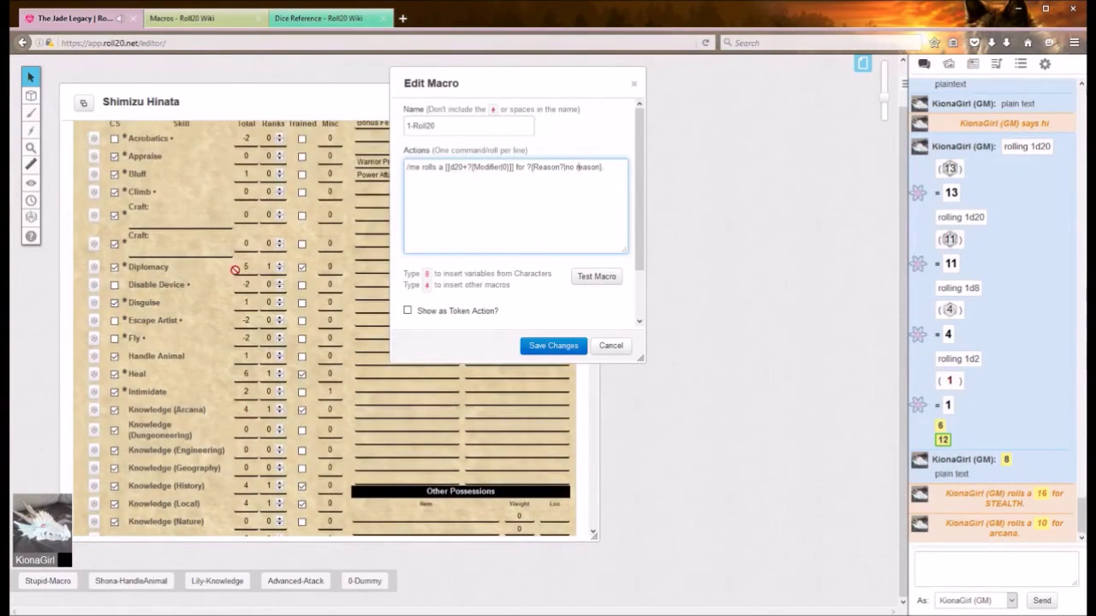
{"action": "left_click", "coordinate": [591, 277]}
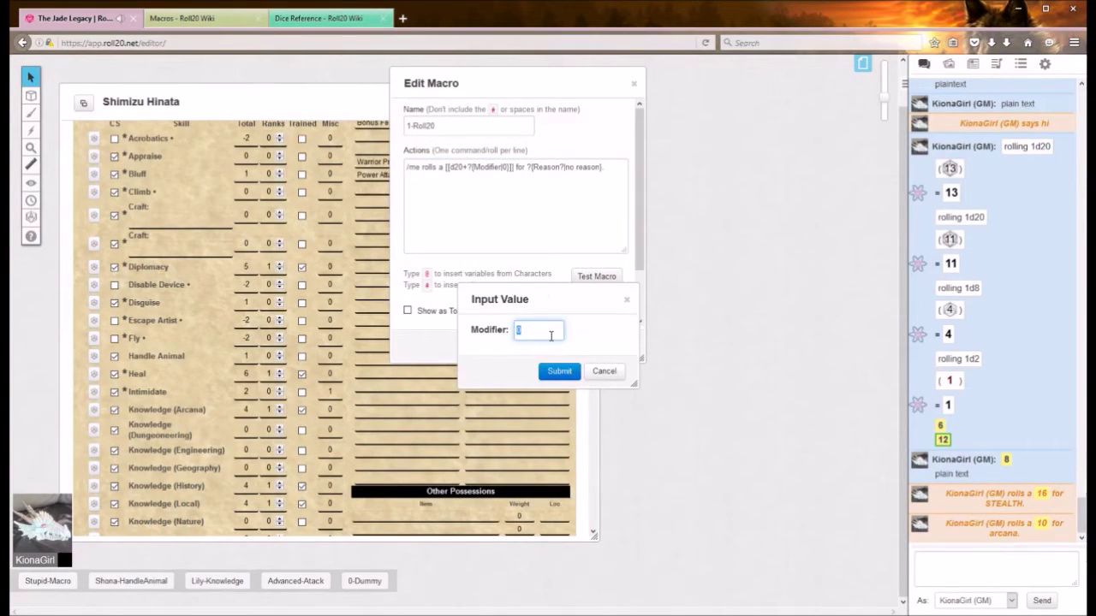
{"action": "key", "text": "Return"}
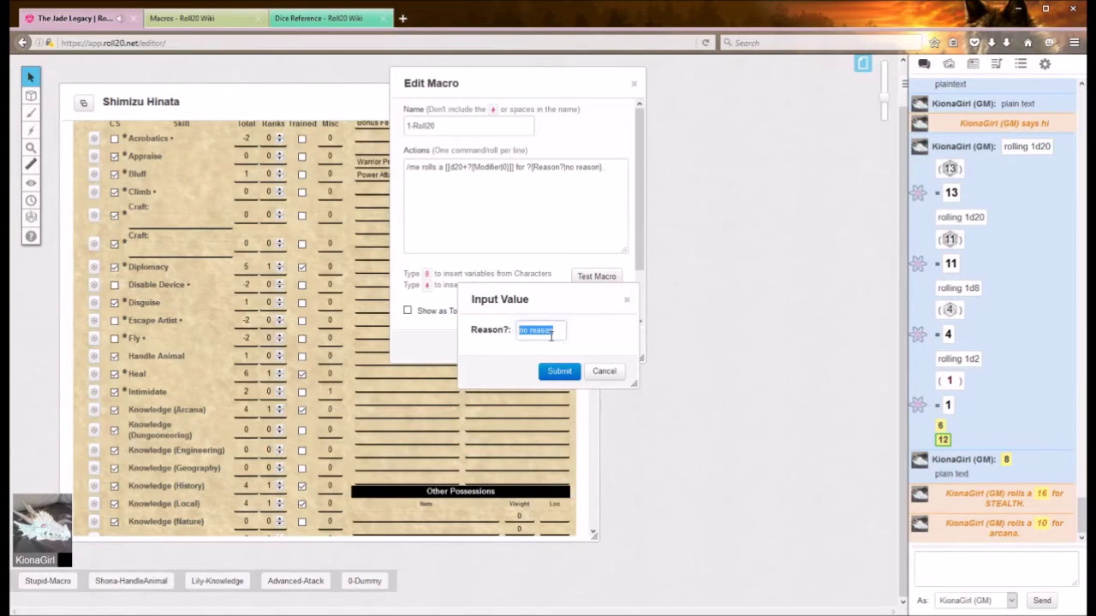
{"action": "type", "text": "Diplomacy"}
{"action": "key", "text": "Return"}
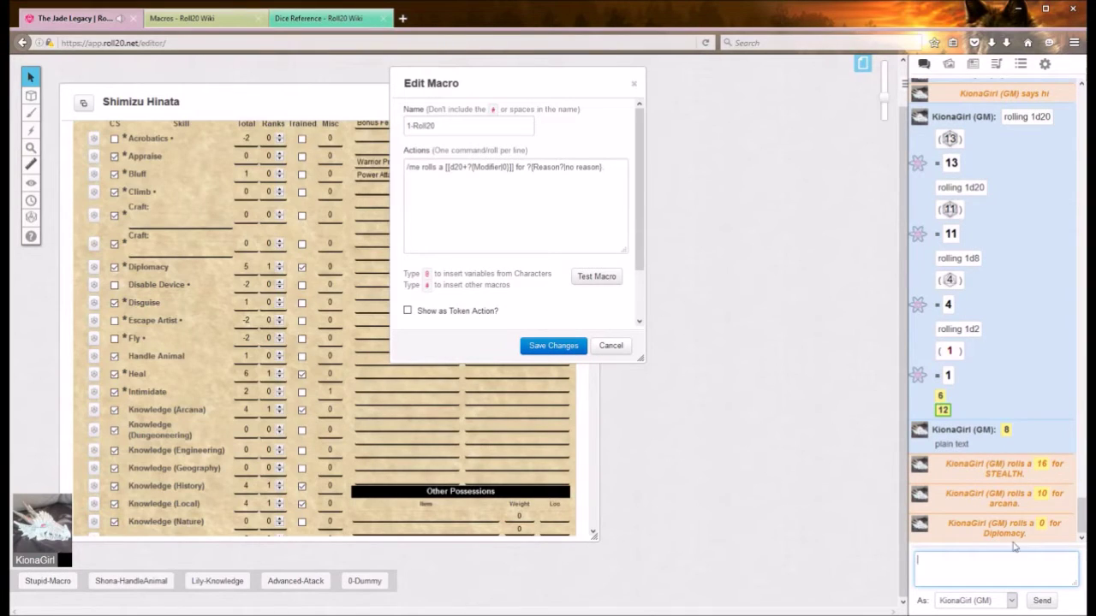
- Inspect the breakdowns of the arcana and Diplomacy rolls in the chat, close the macro editor without saving, and return to the macro list
{"action": "left_click", "coordinate": [997, 567]}
{"action": "left_click_drag", "start_coordinate": [467, 168], "coordinate": [458, 168]}
{"action": "left_click", "coordinate": [949, 467]}
{"action": "mouse_move", "coordinate": [1039, 528]}
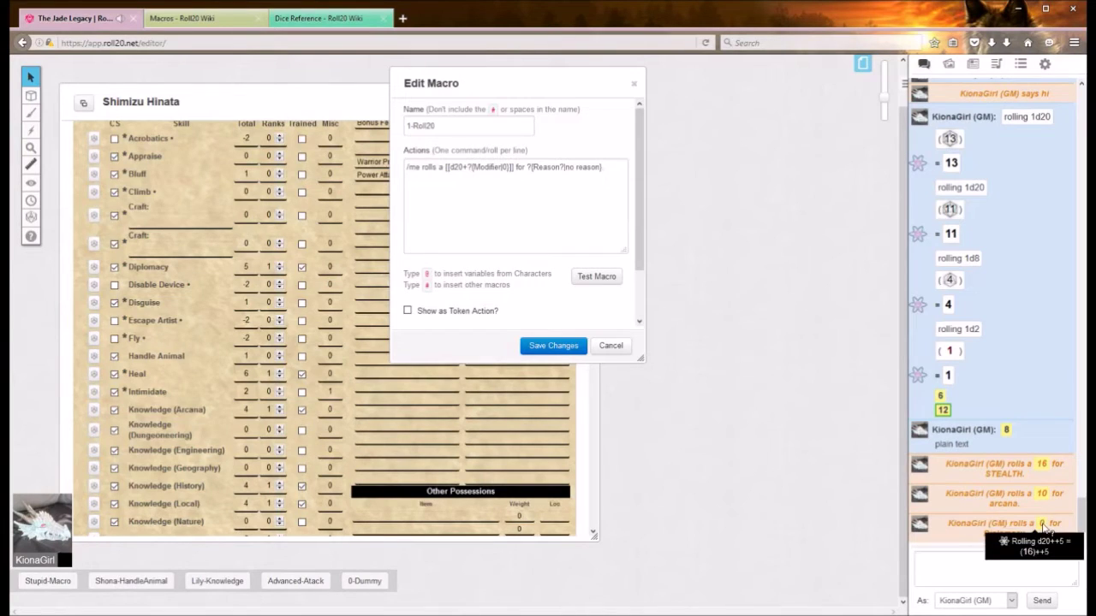
{"action": "mouse_move", "coordinate": [1043, 499]}
{"action": "mouse_move", "coordinate": [1044, 523]}
{"action": "left_click", "coordinate": [610, 346]}
{"action": "left_click", "coordinate": [1044, 64]}
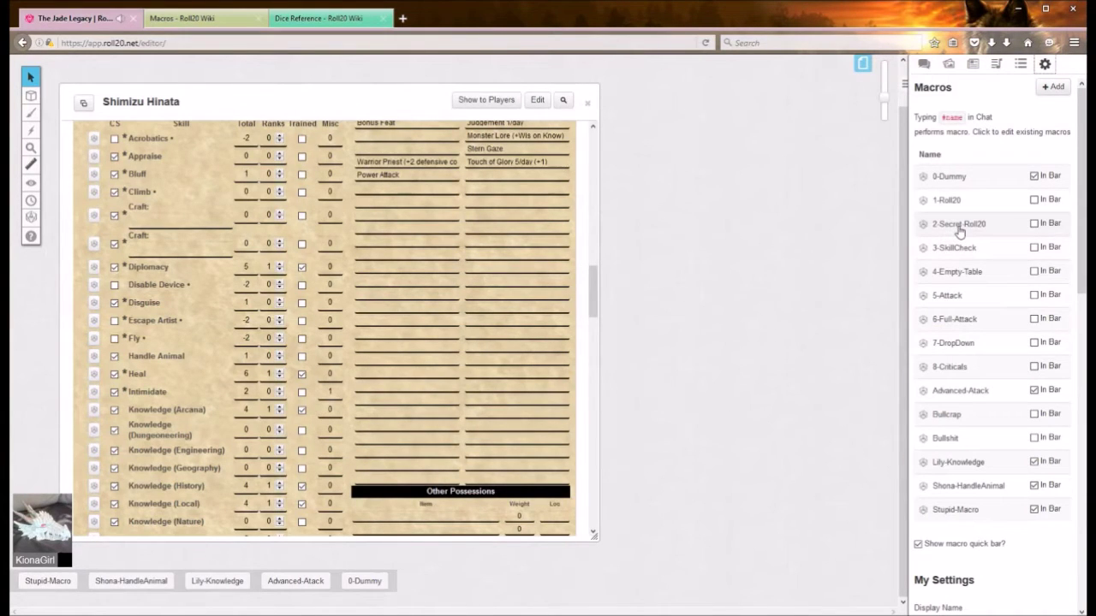
- Open the 2-Secret-Roll20 macro, look up the Stealth modifier on the character sheet, and test the macro with the modifier -2
{"action": "left_click", "coordinate": [958, 224]}
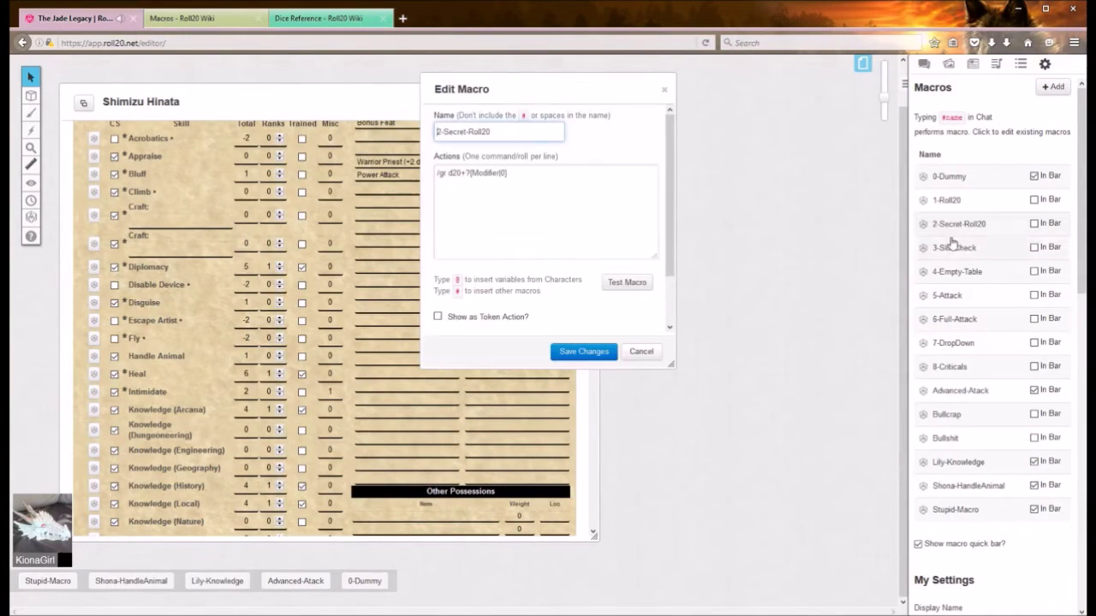
{"action": "left_click", "coordinate": [924, 64]}
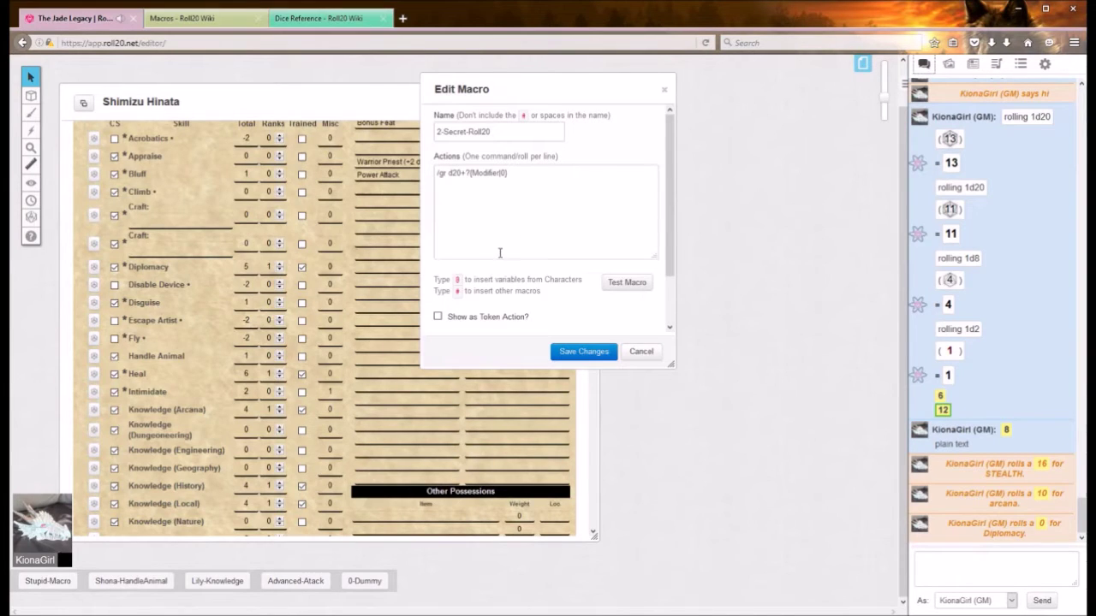
{"action": "scroll", "coordinate": [354, 268], "scroll_direction": "down", "scroll_amount": 2}
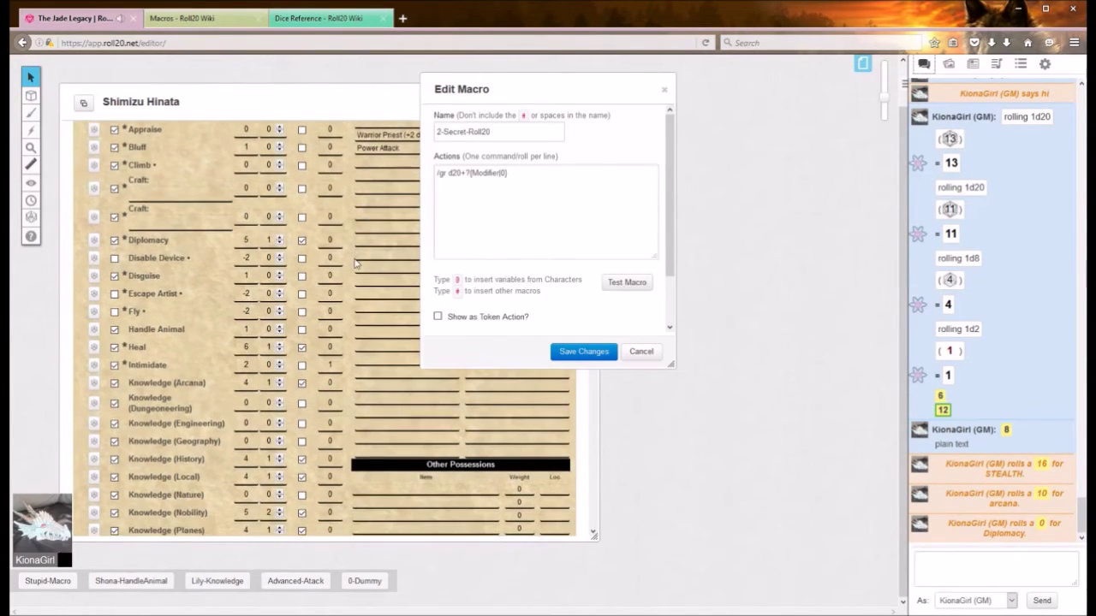
{"action": "scroll", "coordinate": [355, 264], "scroll_direction": "down", "scroll_amount": 2}
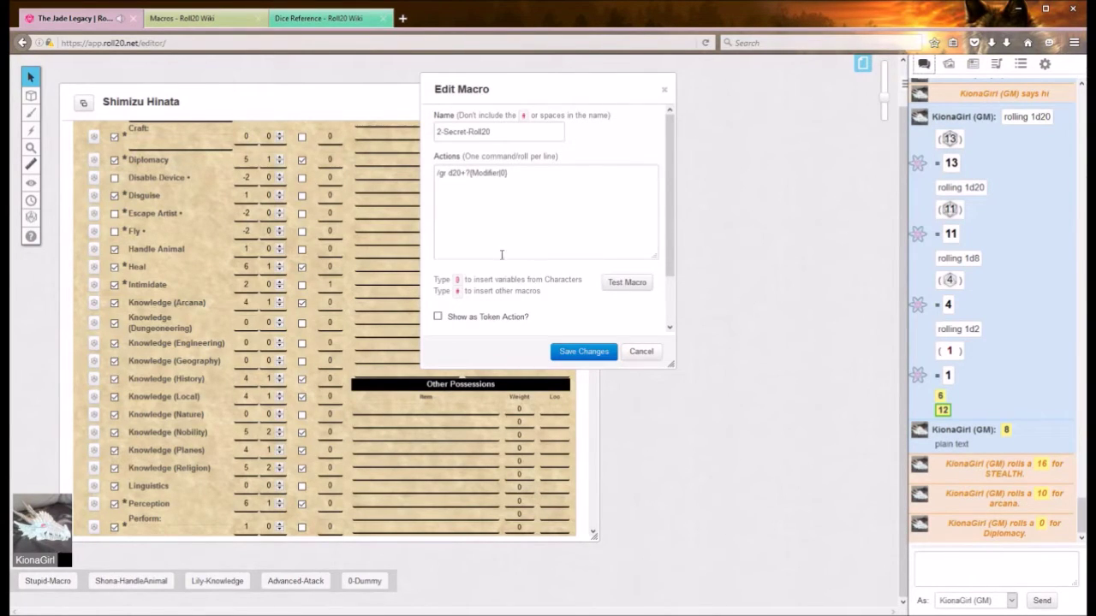
{"action": "left_click", "coordinate": [624, 282]}
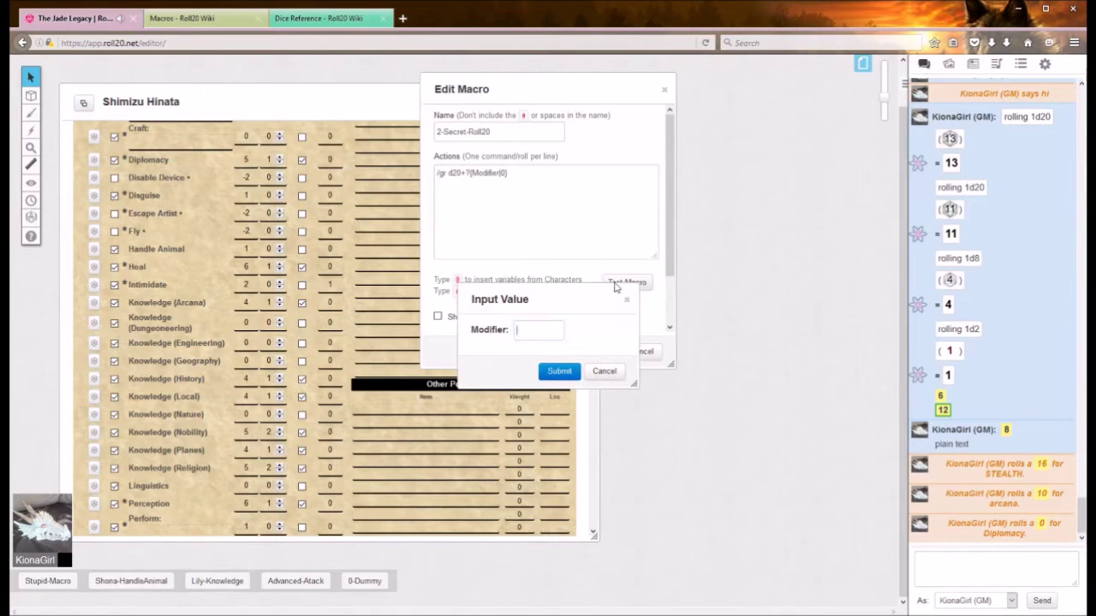
{"action": "scroll", "coordinate": [229, 390], "scroll_direction": "down", "scroll_amount": 5}
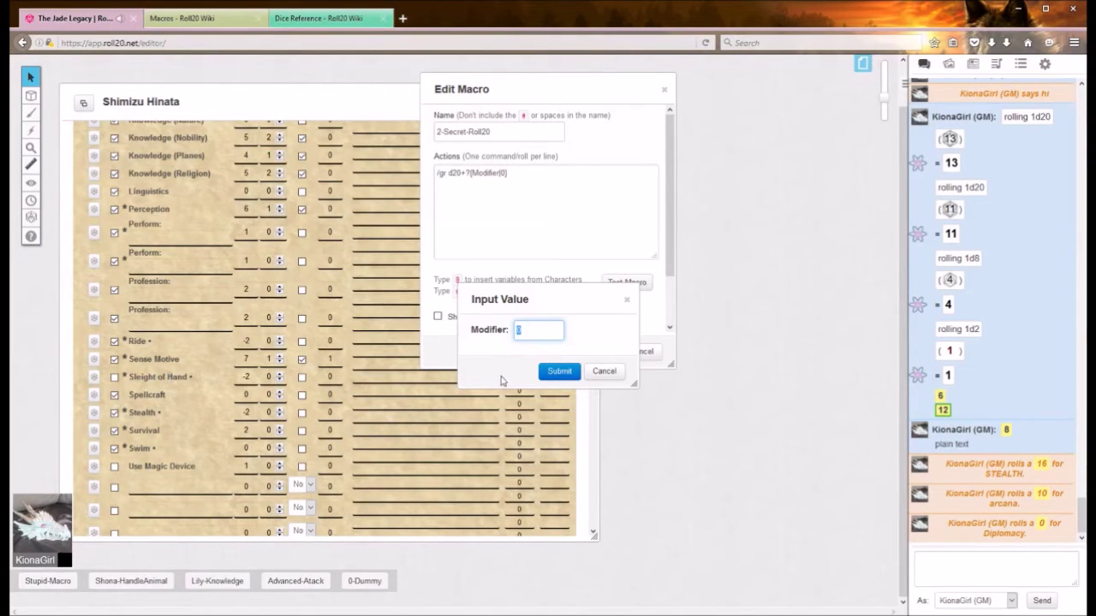
{"action": "left_click", "coordinate": [548, 372]}
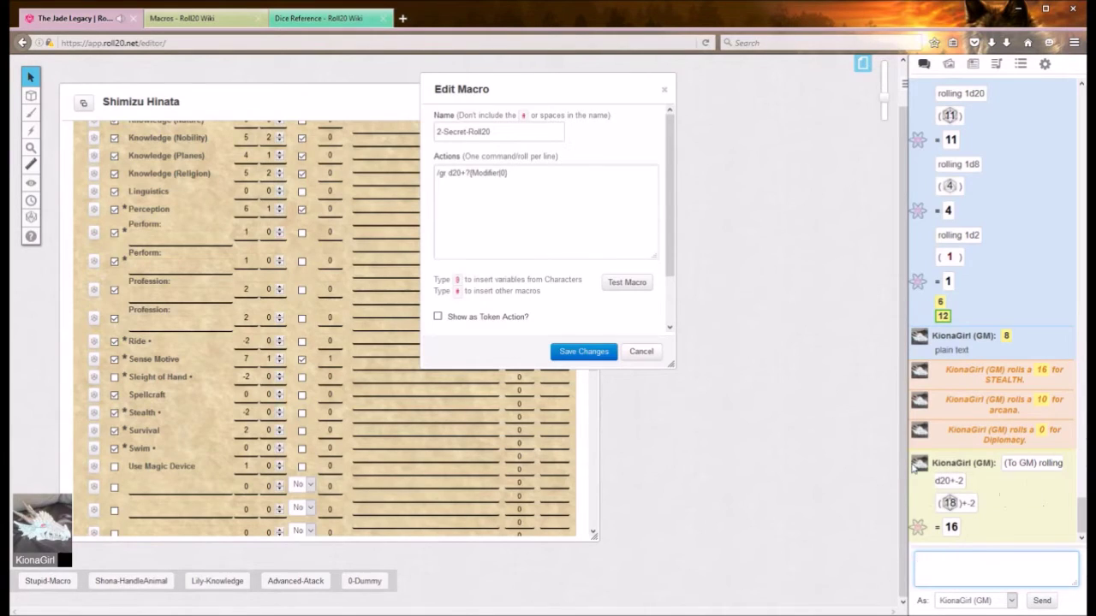
- Whisper "hi" to the GM, set the chat to speak as the open sheet's character, and close the macro editor without saving
{"action": "type", "text": "gm hi"}
{"action": "key", "text": "Return"}
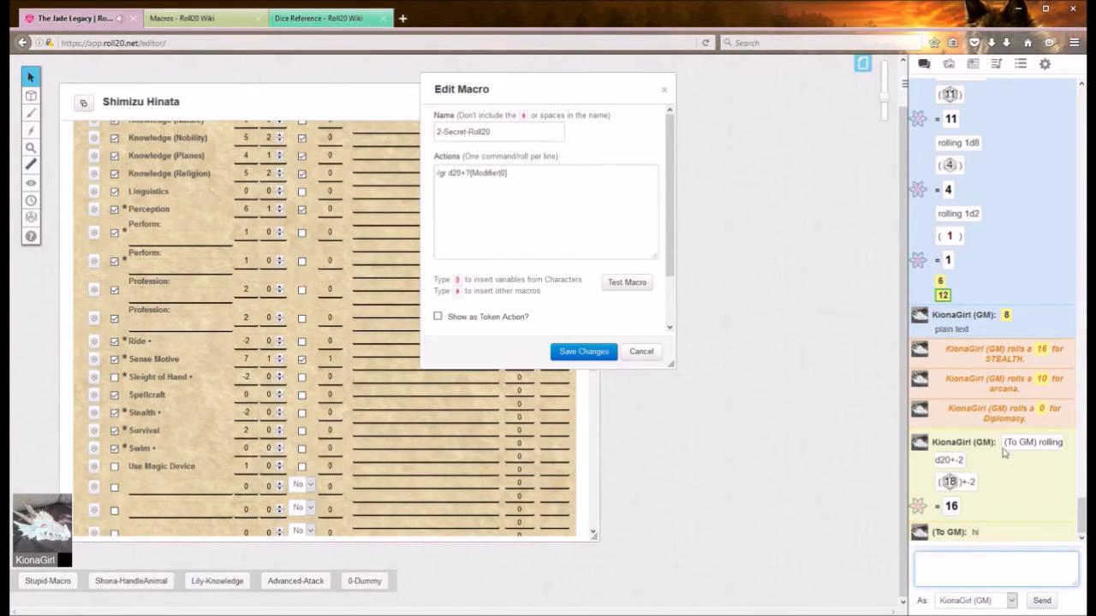
{"action": "left_click", "coordinate": [989, 601]}
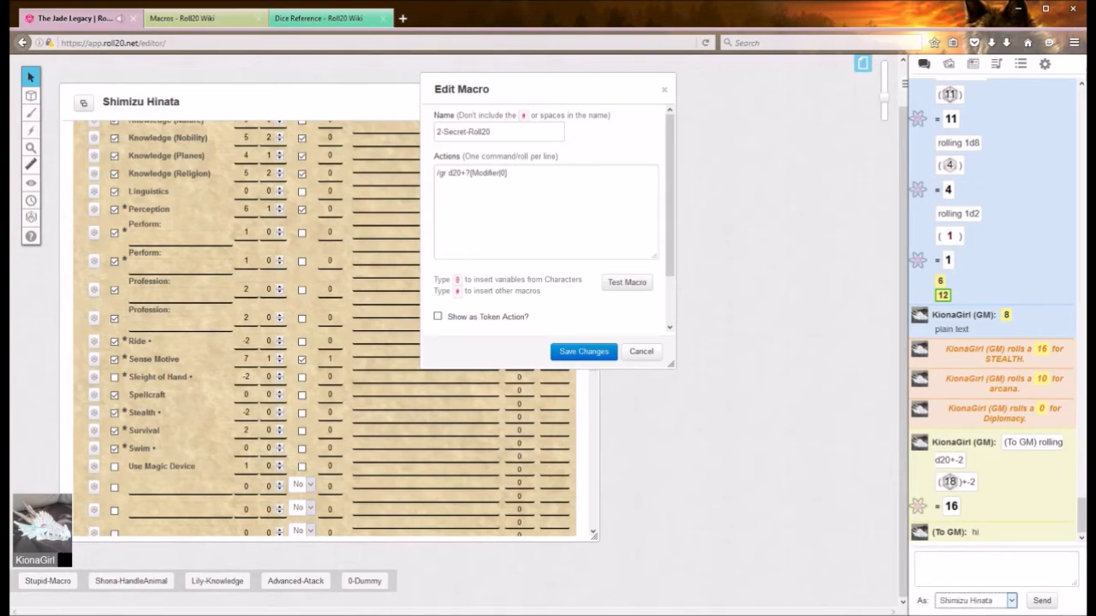
{"action": "left_click", "coordinate": [986, 553]}
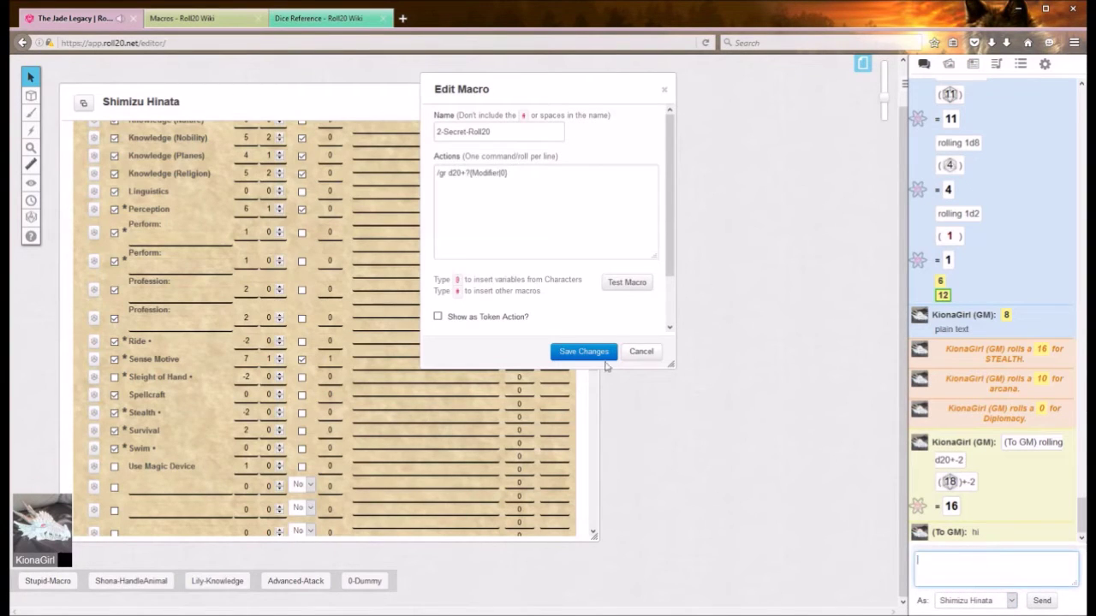
{"action": "left_click", "coordinate": [642, 352]}
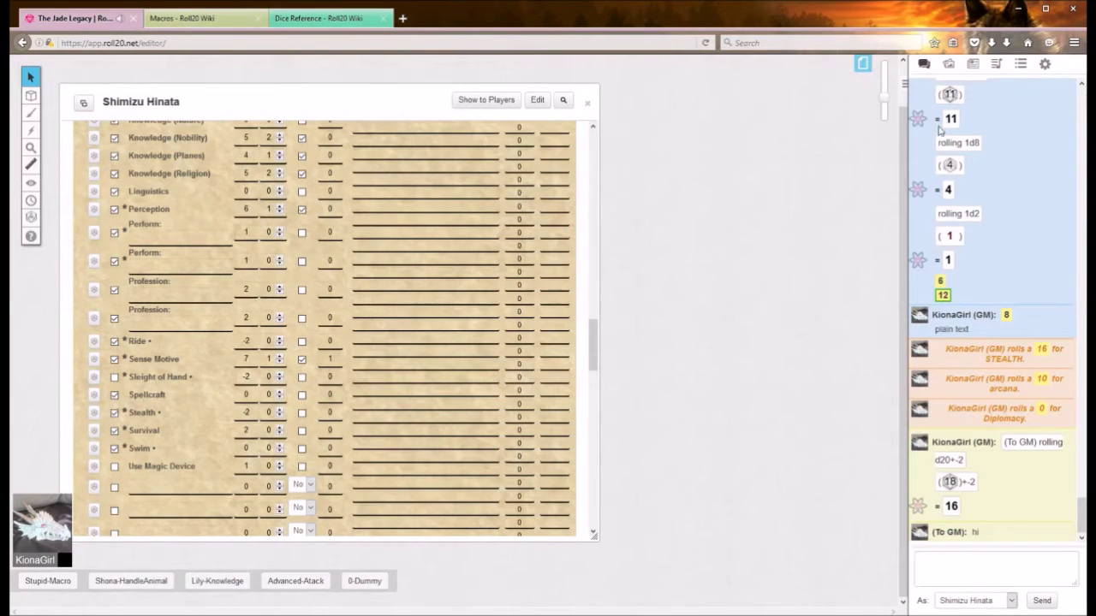
- Test the 3-SkillCheck macro with a Misc Mods value of -10, showing the chat, and close its editor without saving
{"action": "left_click", "coordinate": [1045, 64]}
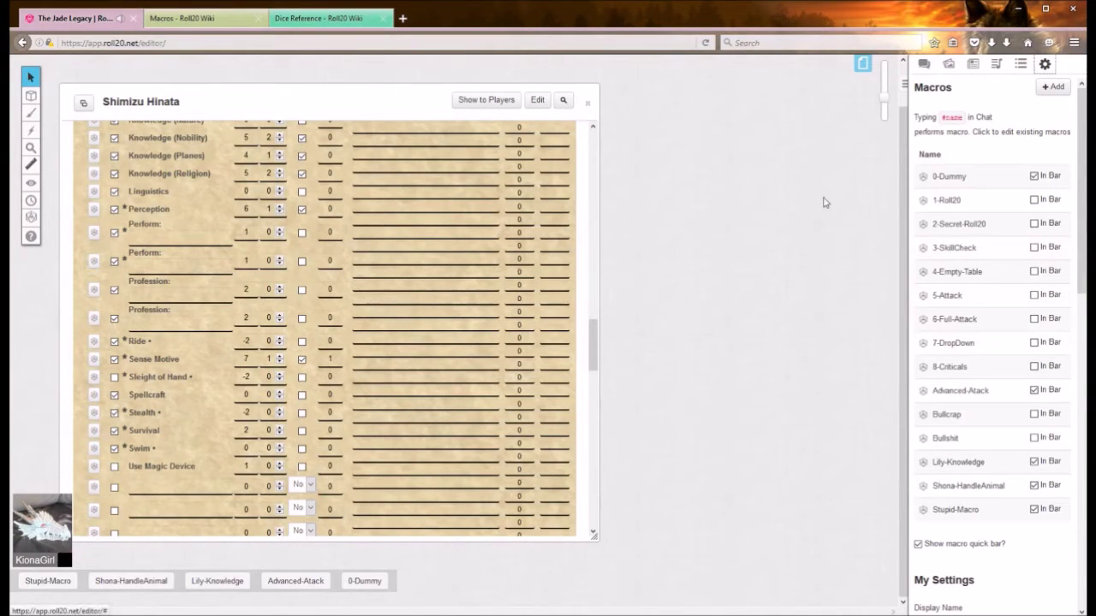
{"action": "left_click", "coordinate": [958, 248]}
{"action": "mouse_move", "coordinate": [582, 90]}
{"action": "left_mouse_down"}
{"action": "mouse_move", "coordinate": [630, 90]}
{"action": "mouse_move", "coordinate": [583, 88]}
{"action": "left_mouse_up"}
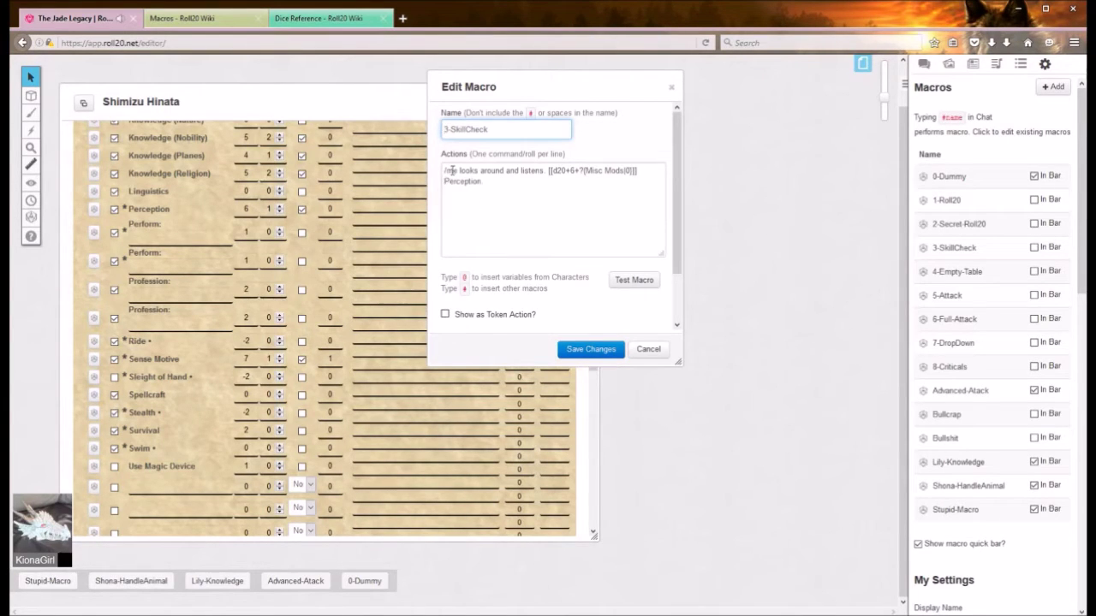
{"action": "left_click", "coordinate": [924, 64]}
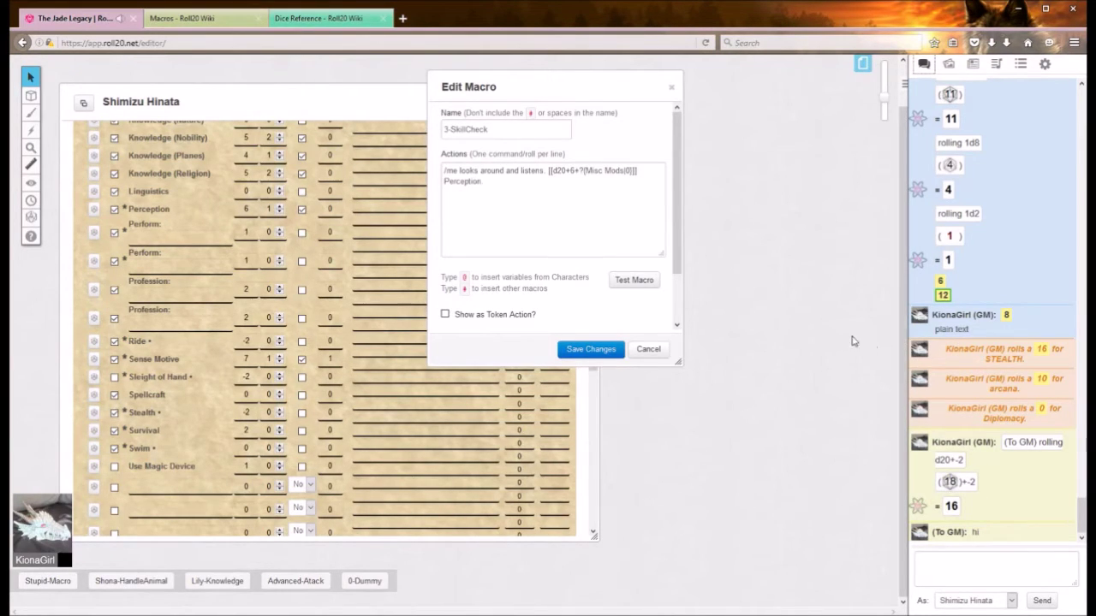
{"action": "left_click", "coordinate": [633, 280]}
{"action": "left_click_drag", "start_coordinate": [548, 300], "coordinate": [735, 392]}
{"action": "type", "text": "-10"}
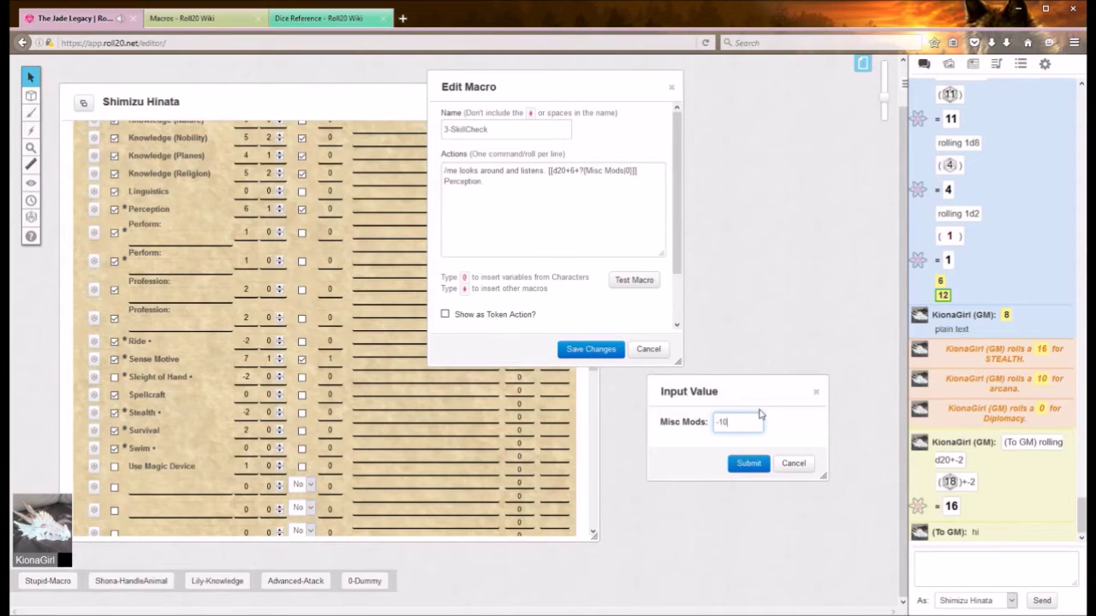
{"action": "left_click", "coordinate": [749, 463]}
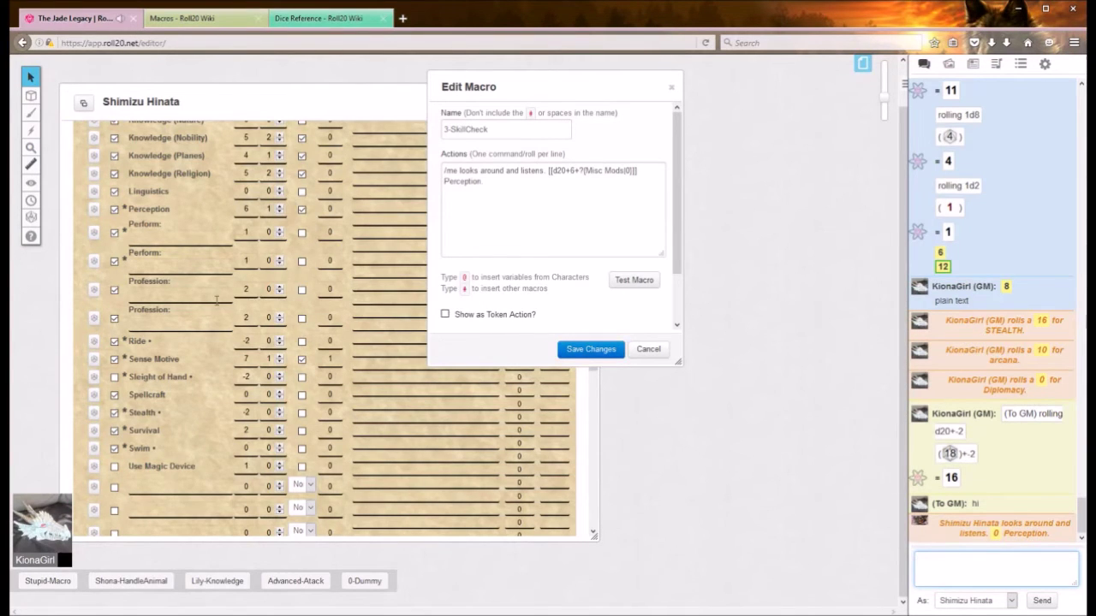
{"action": "scroll", "coordinate": [217, 299], "scroll_direction": "up", "scroll_amount": 5}
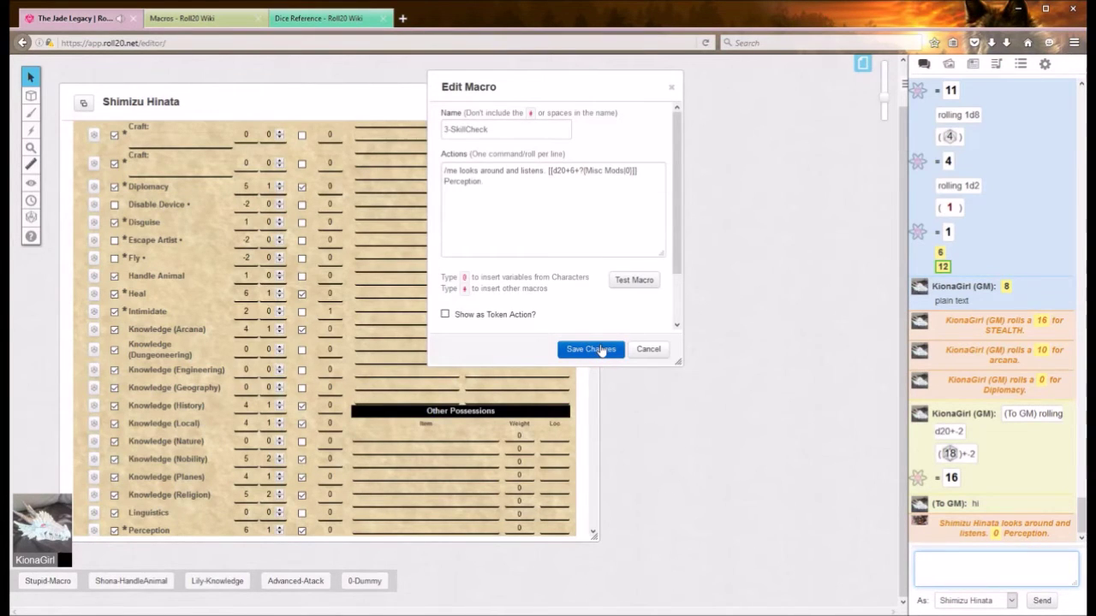
{"action": "left_click", "coordinate": [654, 353]}
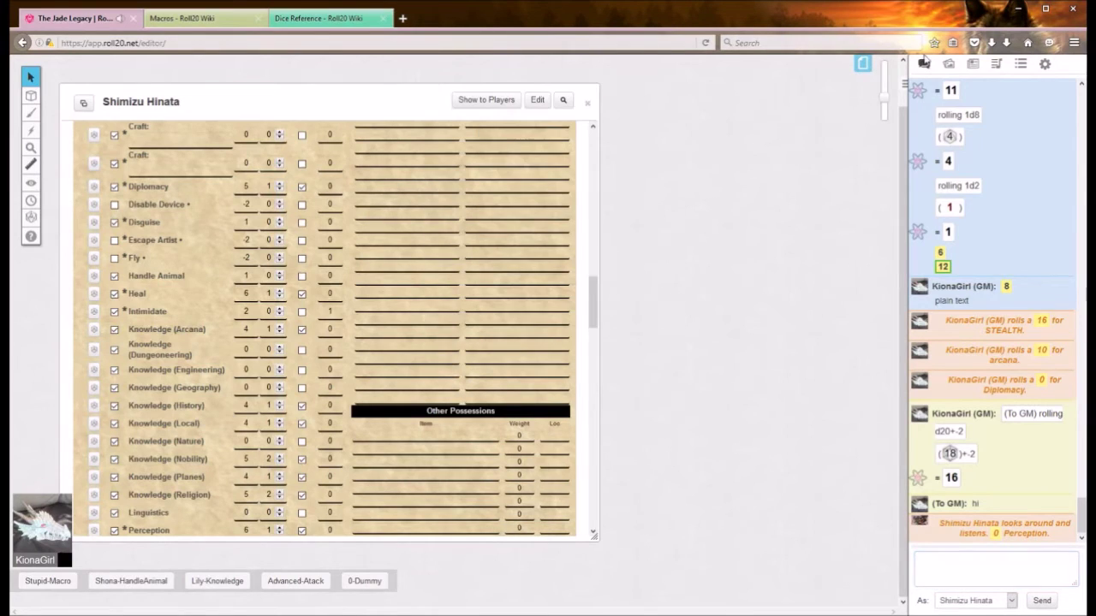
- Open the 4-Empty-Table macro and find the earlier Weapon table output in the chat history for comparison
{"action": "left_click", "coordinate": [1044, 64]}
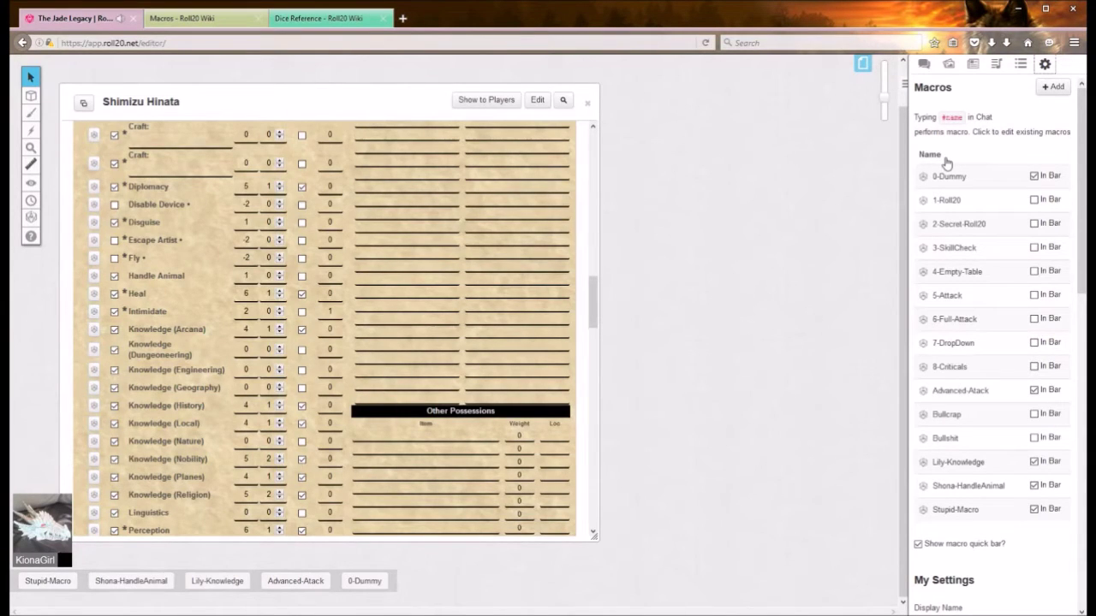
{"action": "left_click", "coordinate": [971, 271]}
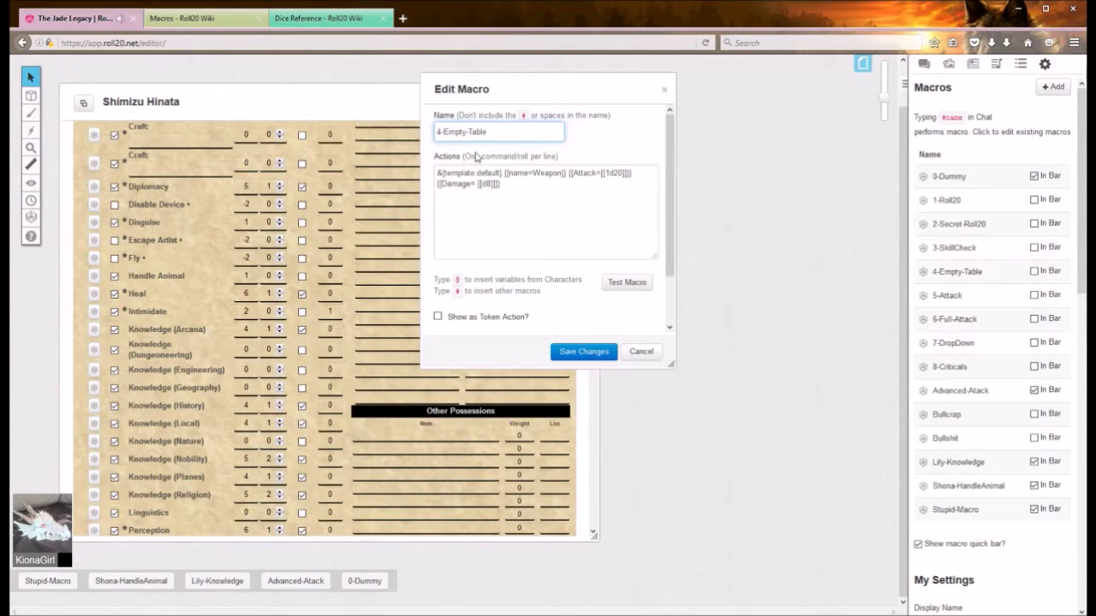
{"action": "left_click", "coordinate": [924, 64]}
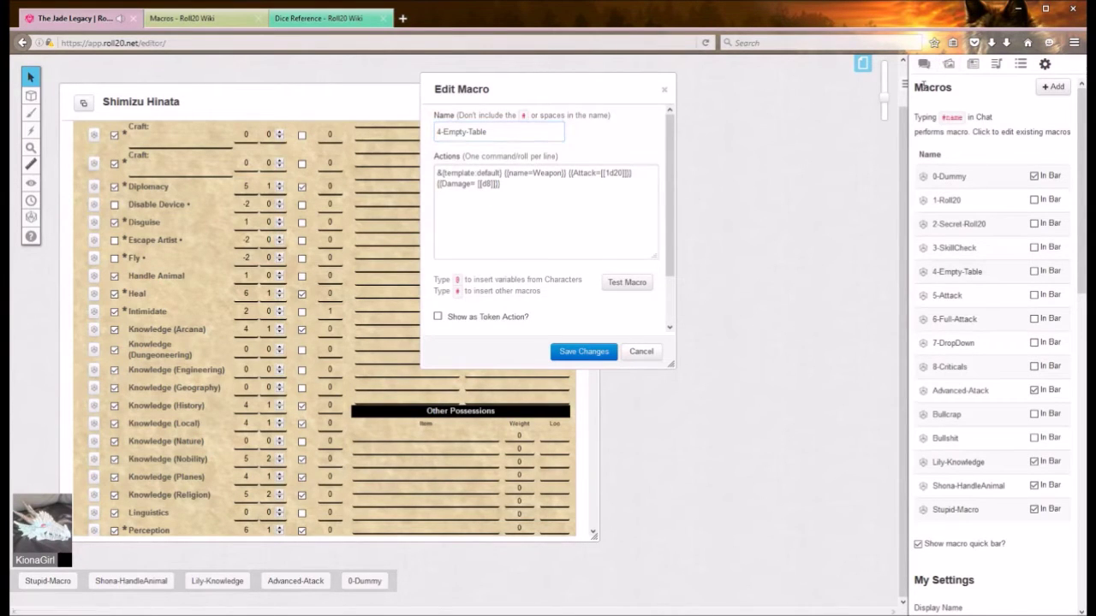
{"action": "scroll", "coordinate": [971, 378], "scroll_direction": "up", "scroll_amount": 10}
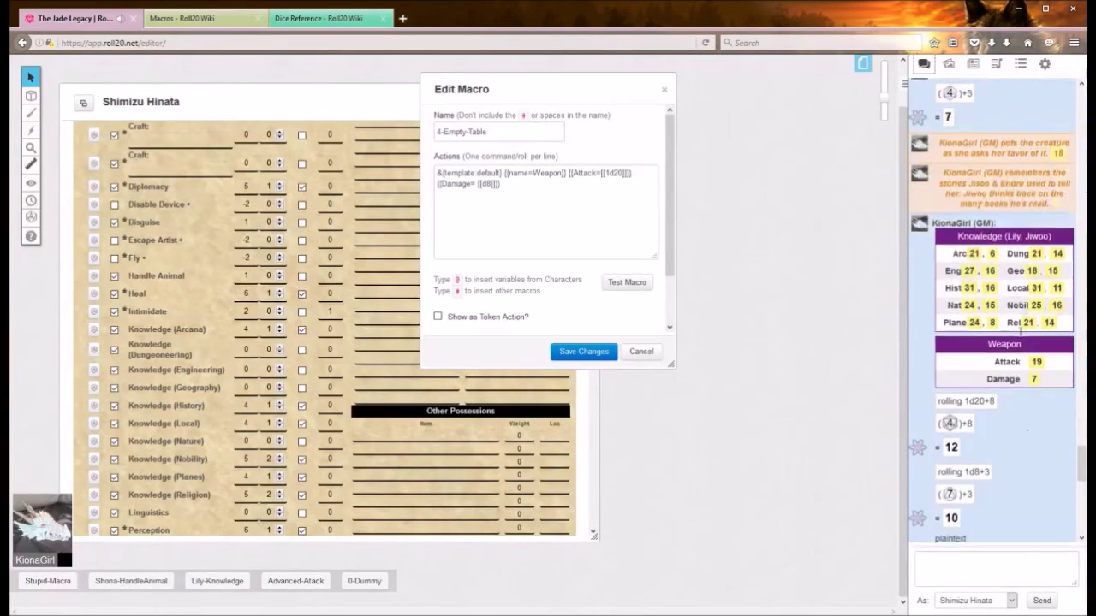
{"action": "mouse_move", "coordinate": [971, 338]}
{"action": "scroll", "coordinate": [1036, 457], "scroll_direction": "down", "scroll_amount": 10}
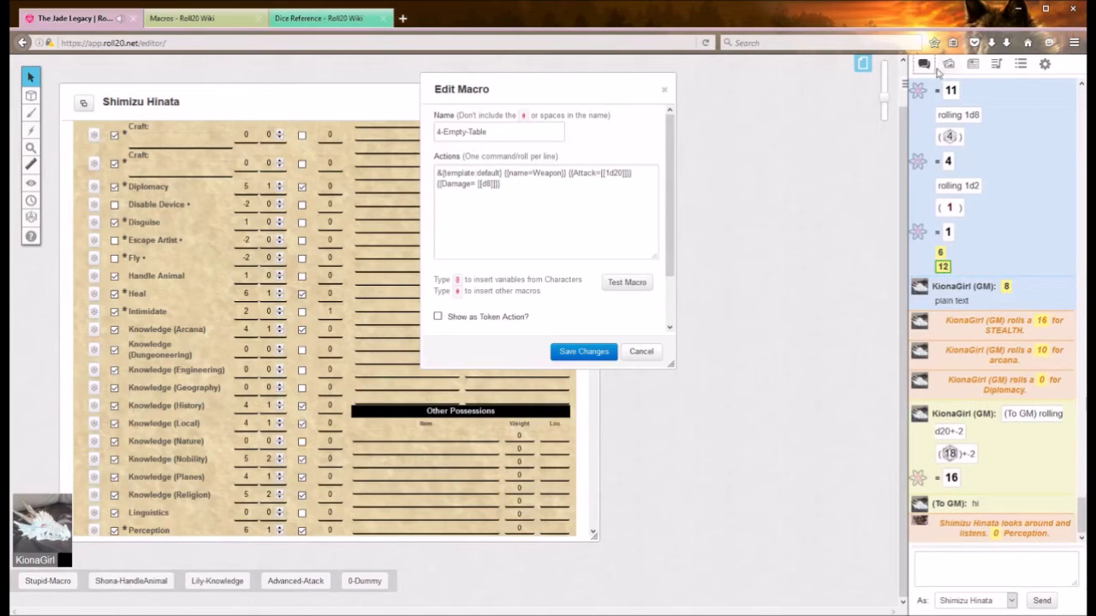
- Review the template, name and Attack parts of the 4-Empty-Table macro, test it with the chat shown, and save it
{"action": "left_click", "coordinate": [1044, 65]}
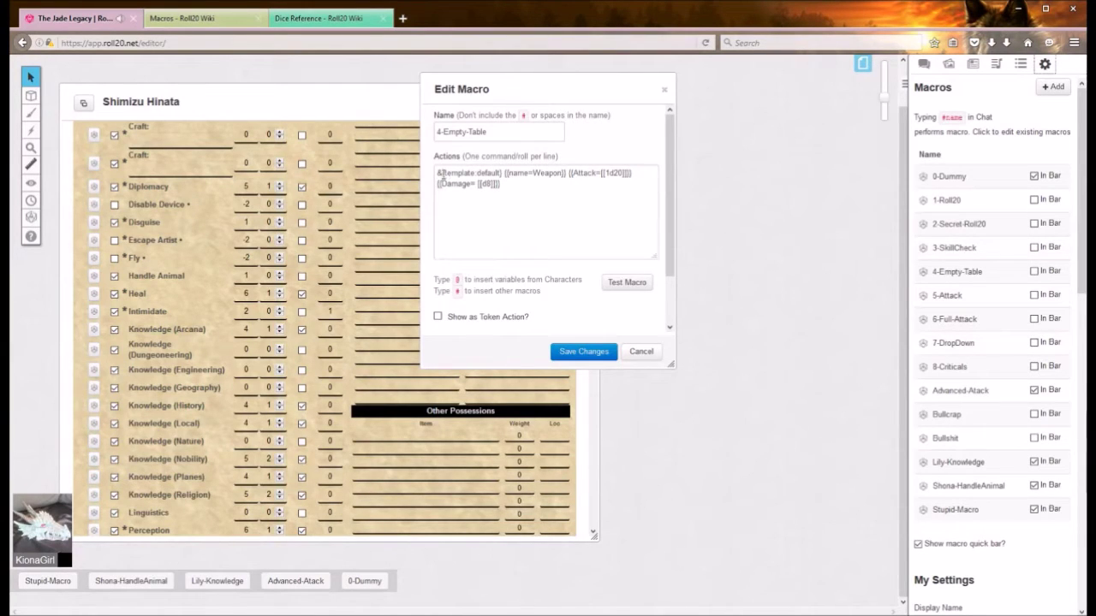
{"action": "left_click", "coordinate": [502, 173]}
{"action": "left_click", "coordinate": [569, 174]}
{"action": "left_click", "coordinate": [924, 65]}
{"action": "left_click", "coordinate": [637, 286]}
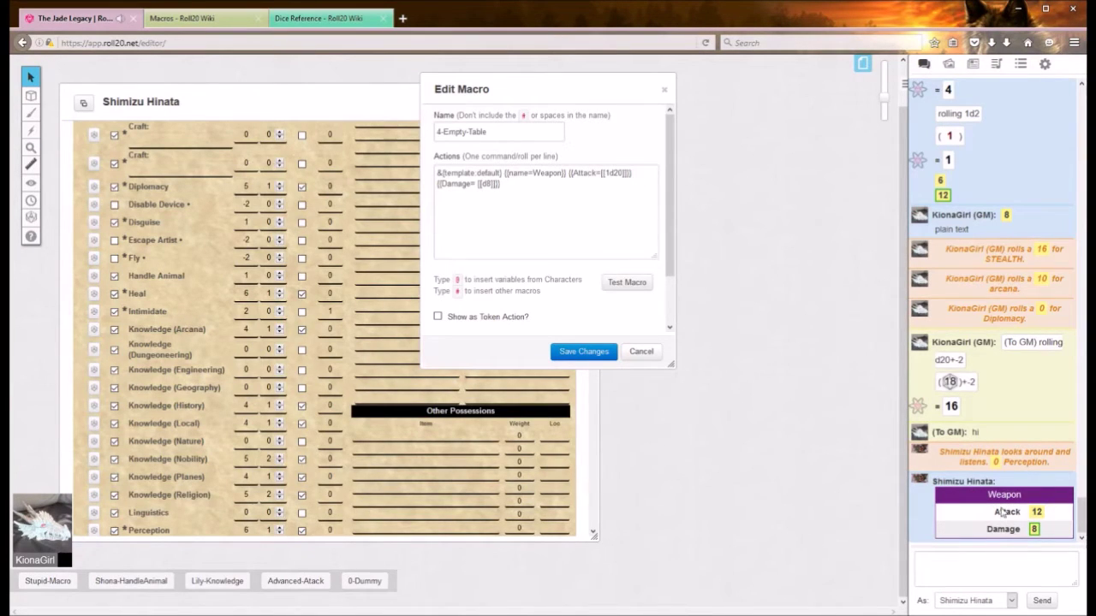
{"action": "mouse_move", "coordinate": [1044, 514]}
{"action": "left_click", "coordinate": [605, 351]}
- Open the 5-Attack macro and compare its bonuses with the melee total, Strength modifier and Katana entry on the character sheet
{"action": "left_click", "coordinate": [1045, 64]}
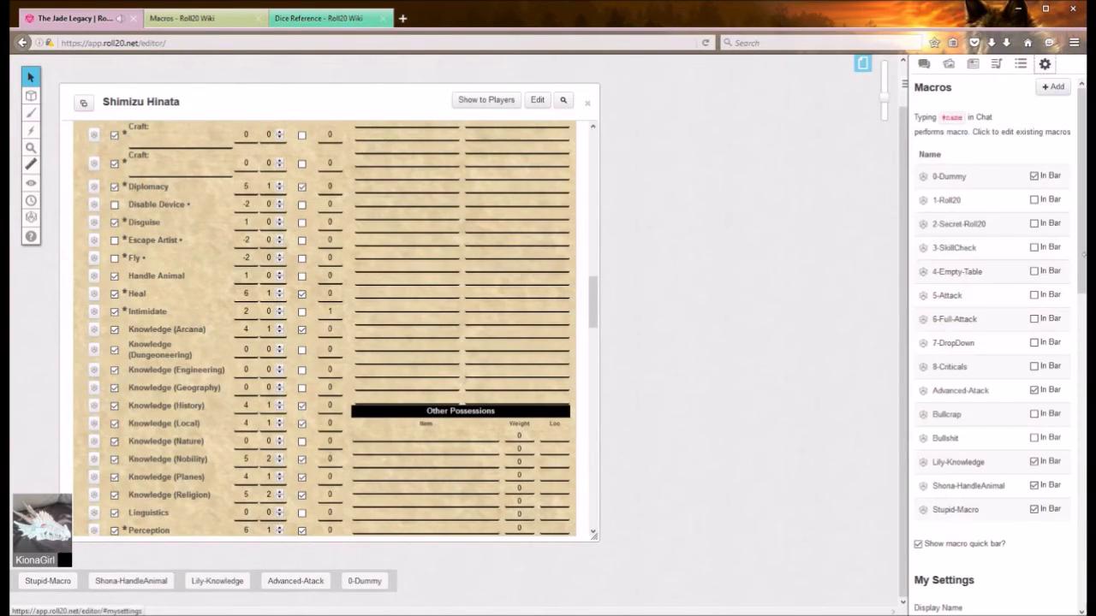
{"action": "left_click", "coordinate": [978, 301]}
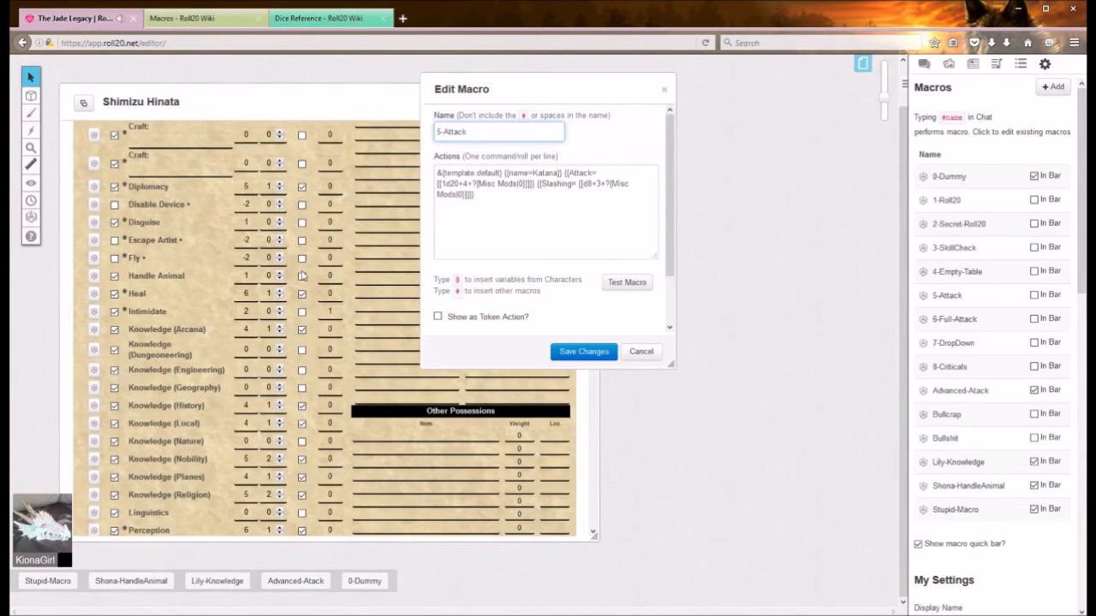
{"action": "scroll", "coordinate": [325, 284], "scroll_direction": "up", "scroll_amount": 10}
{"action": "scroll", "coordinate": [326, 284], "scroll_direction": "up", "scroll_amount": 4}
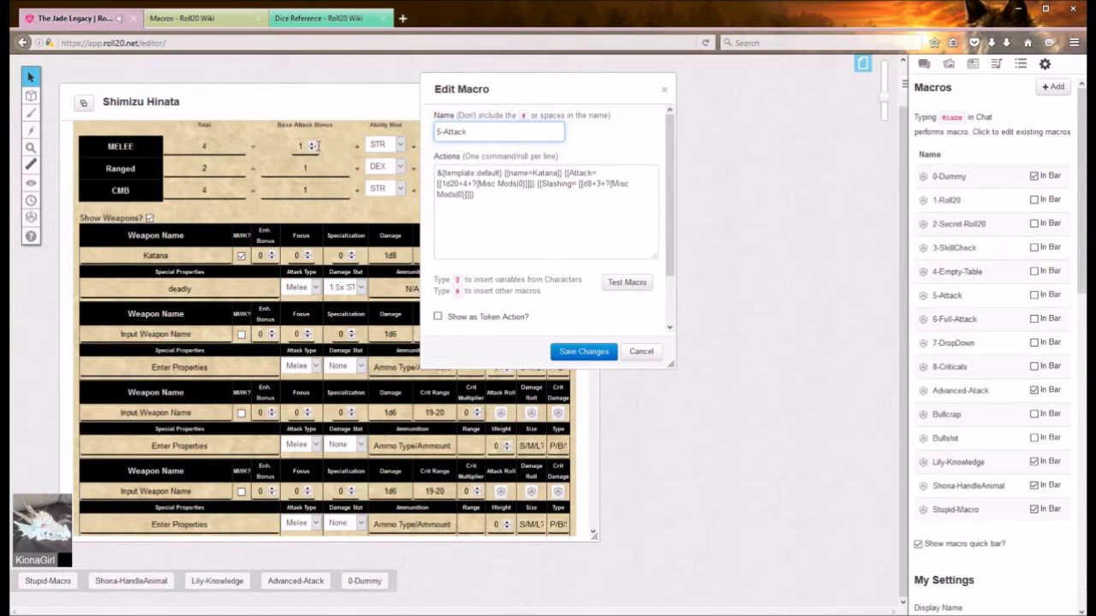
{"action": "scroll", "coordinate": [305, 147], "scroll_direction": "up", "scroll_amount": 5}
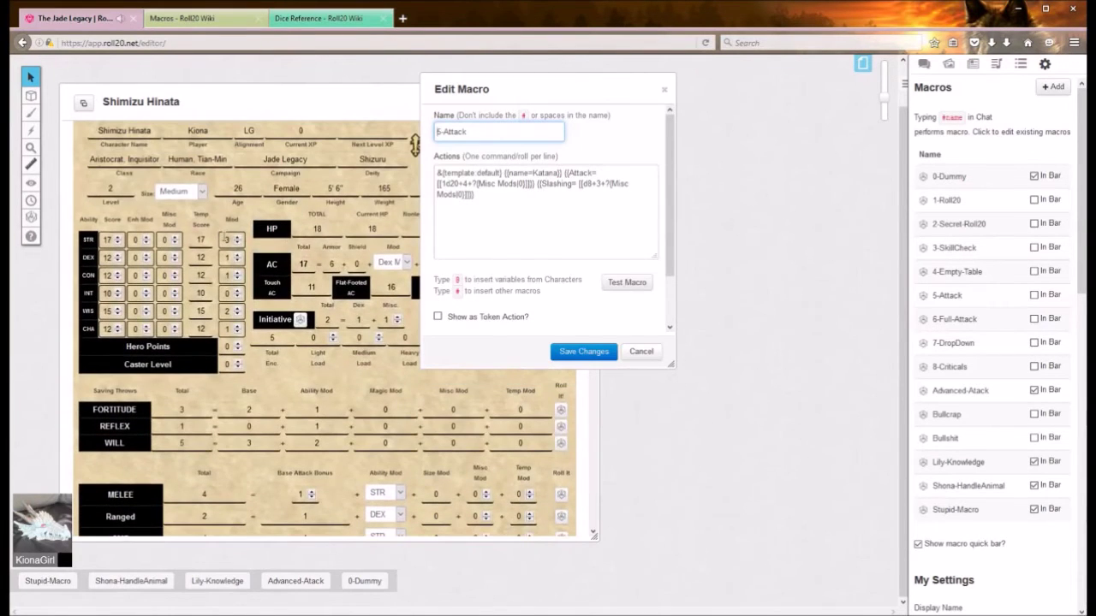
{"action": "scroll", "coordinate": [348, 266], "scroll_direction": "down", "scroll_amount": 4}
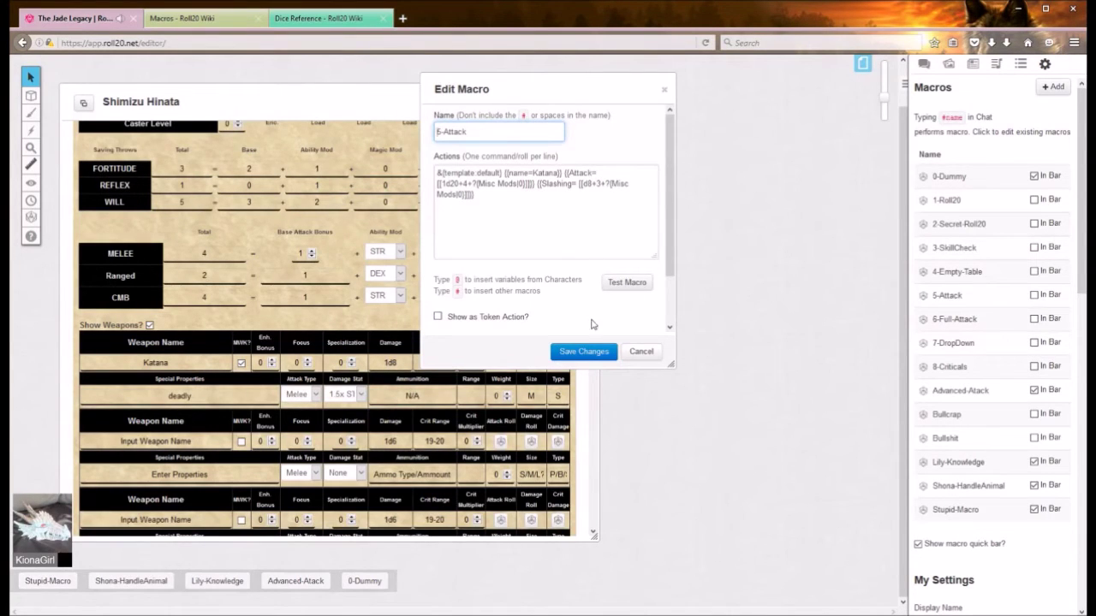
- Test the 5-Attack macro with a Misc Mods value of 3 and inspect the Slashing roll's breakdown in the chat
{"action": "left_click", "coordinate": [624, 287]}
{"action": "left_click_drag", "start_coordinate": [499, 289], "coordinate": [684, 261]}
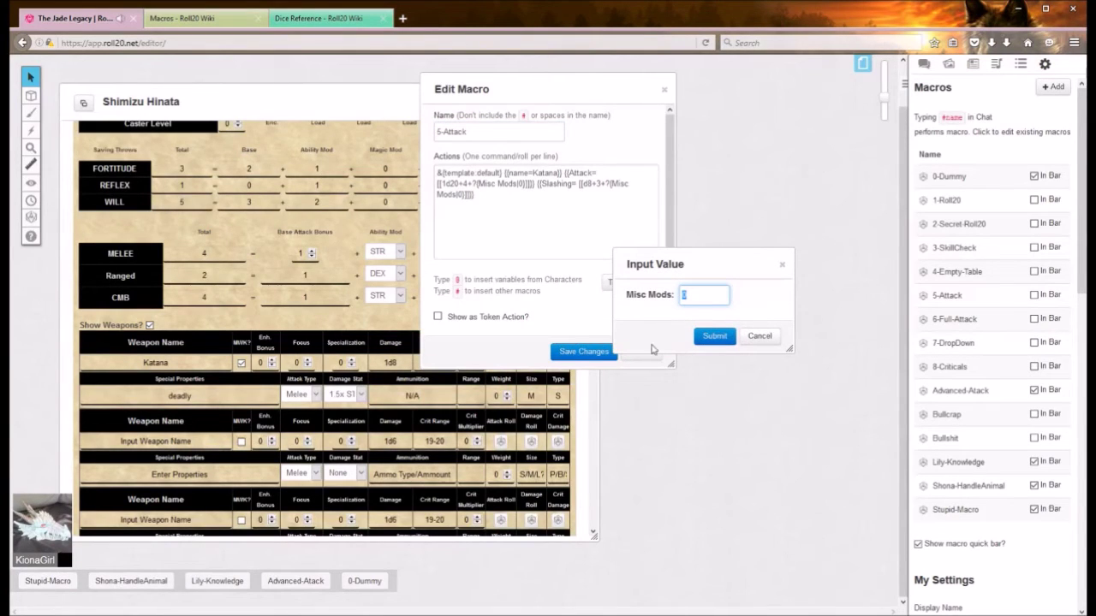
{"action": "type", "text": "3"}
{"action": "left_click", "coordinate": [713, 336]}
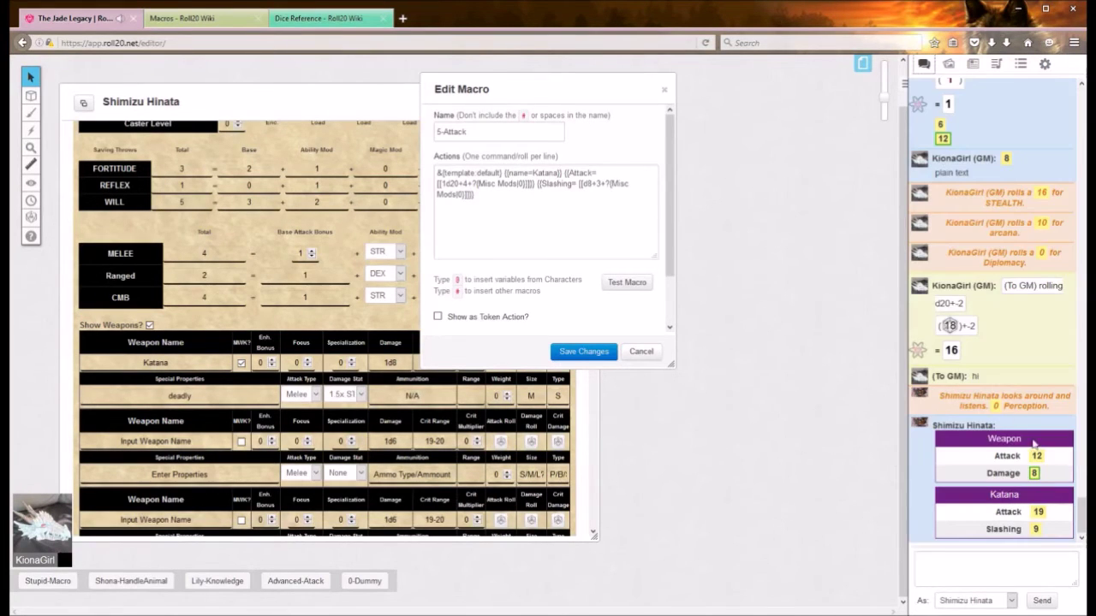
{"action": "mouse_move", "coordinate": [1034, 531]}
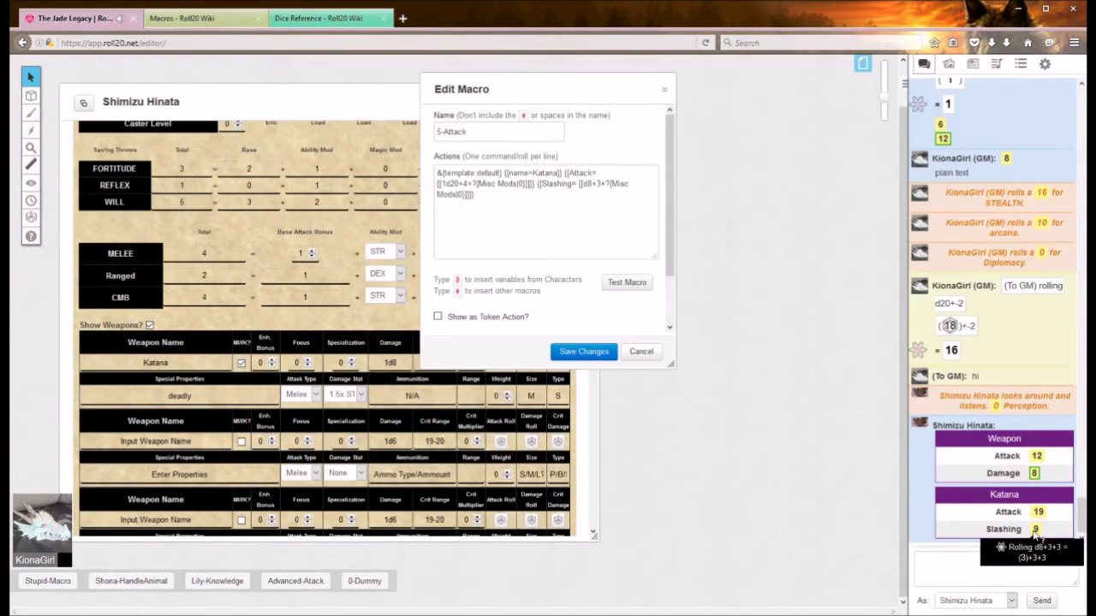
- Highlight the Misc Mods prompt in the Attack roll and the matching one in the Slashing roll to compare their names
{"action": "left_click_drag", "start_coordinate": [478, 184], "coordinate": [513, 183]}
{"action": "left_click", "coordinate": [519, 187]}
{"action": "left_click_drag", "start_coordinate": [516, 184], "coordinate": [477, 184]}
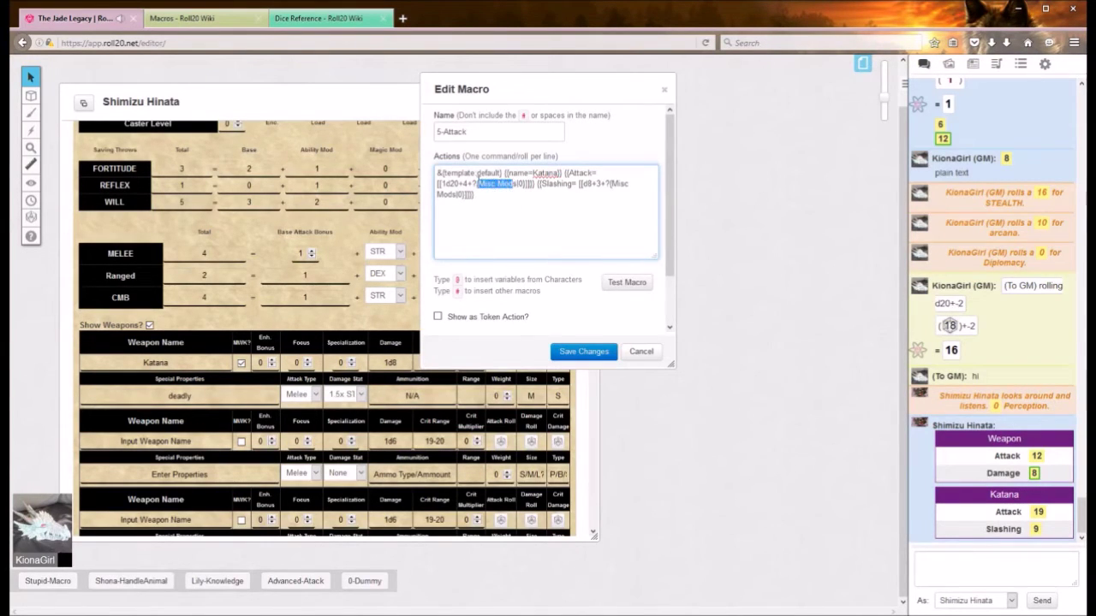
{"action": "left_click_drag", "start_coordinate": [613, 183], "coordinate": [456, 202]}
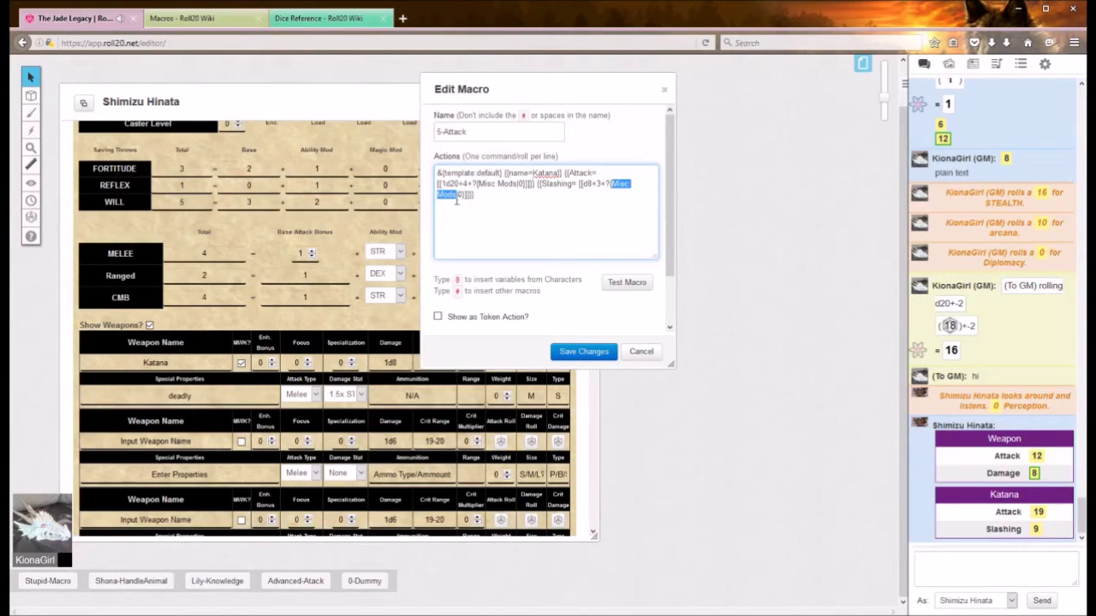
- Rename the Misc Mods prompts in the 5-Attack macro to Misc ATK for the Attack roll and Misc DMG for the Slashing roll
{"action": "double_click", "coordinate": [511, 186]}
{"action": "type", "text": "ATK"}
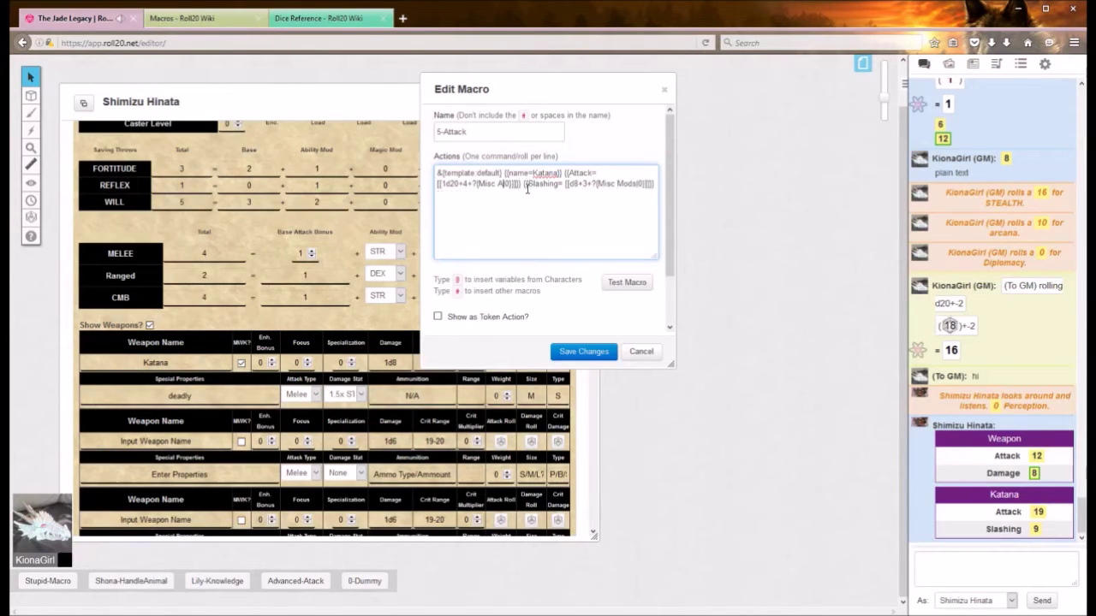
{"action": "double_click", "coordinate": [446, 201]}
{"action": "type", "text": "DMG"}
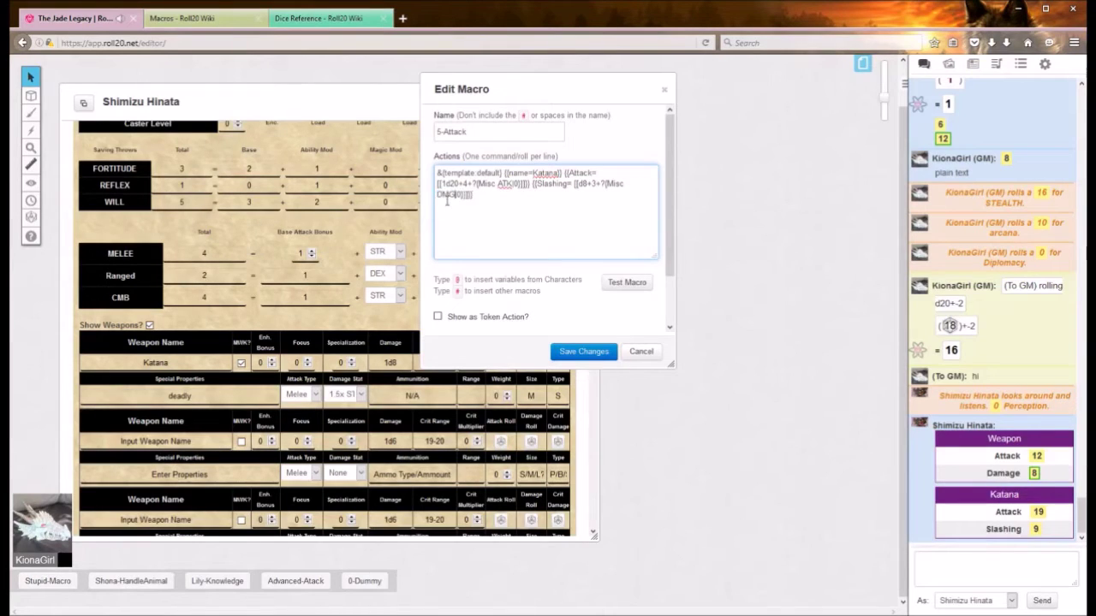
- Test the 5-Attack macro with a Misc ATK value of 3 and a separate Misc DMG value, inspect the Attack roll, and save it
{"action": "left_click", "coordinate": [626, 282]}
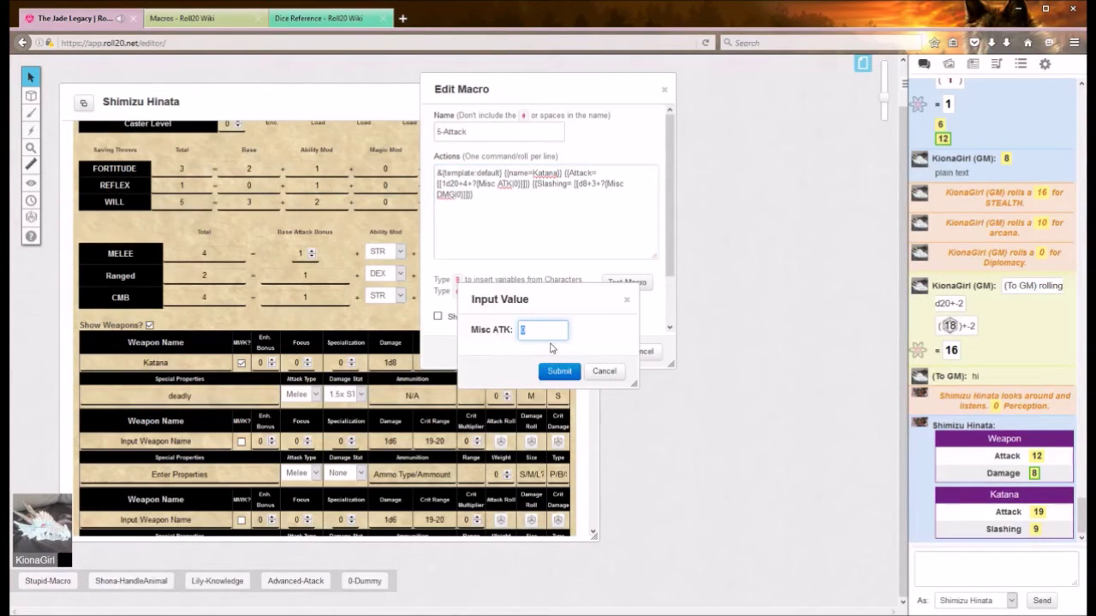
{"action": "type", "text": "1"}
{"action": "left_click", "coordinate": [559, 370]}
{"action": "type", "text": "2"}
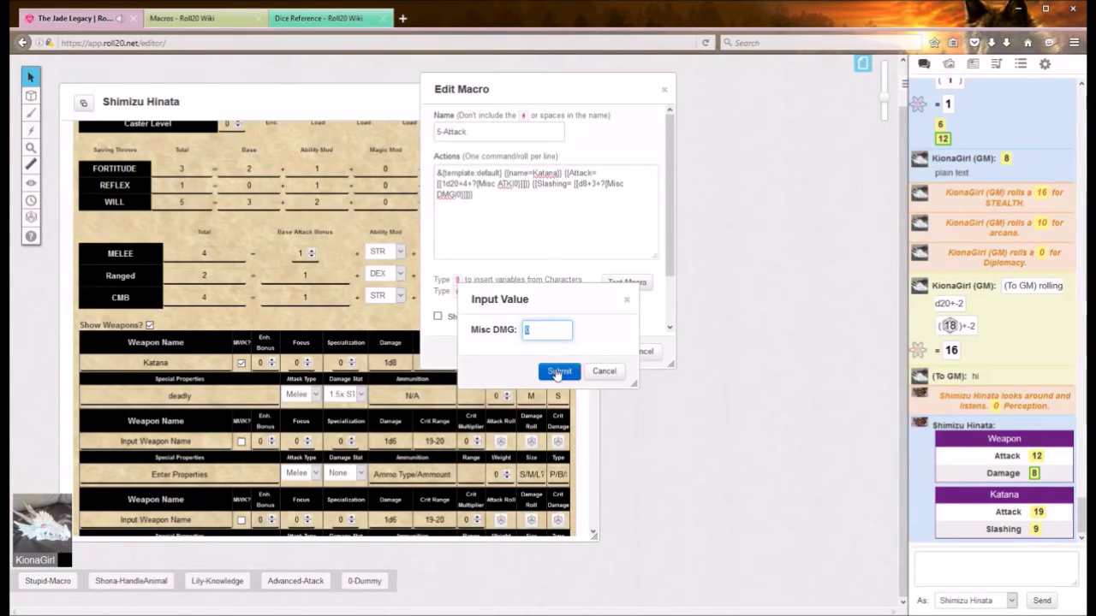
{"action": "left_click", "coordinate": [559, 373]}
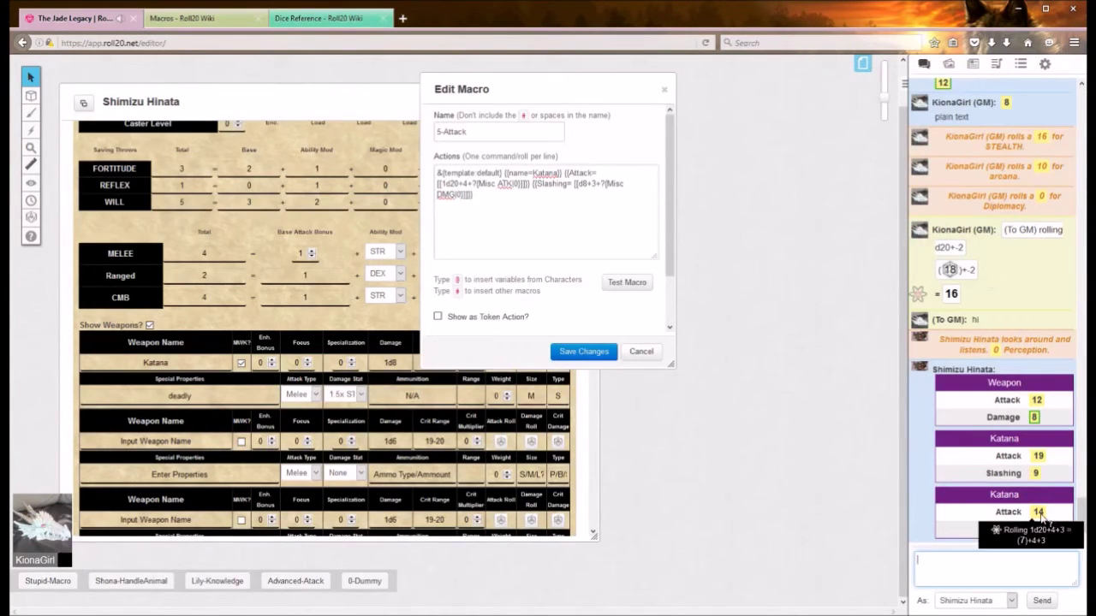
{"action": "left_click", "coordinate": [577, 351]}
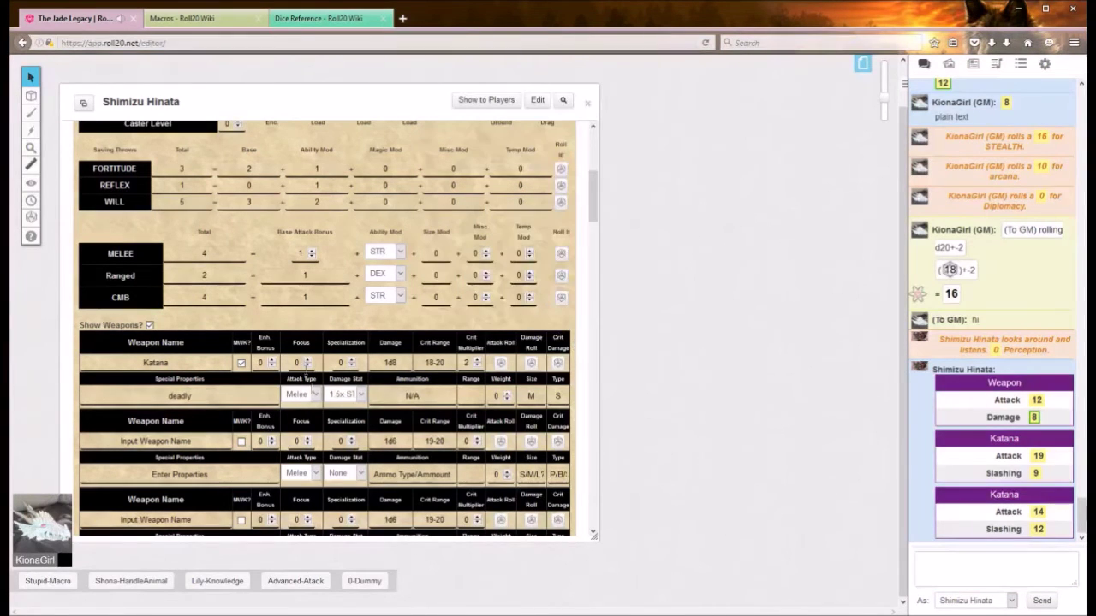
- Close the open character sheet and place Tetsu's token from the Minor NPCs journal folder on the map image
{"action": "left_click", "coordinate": [1043, 65]}
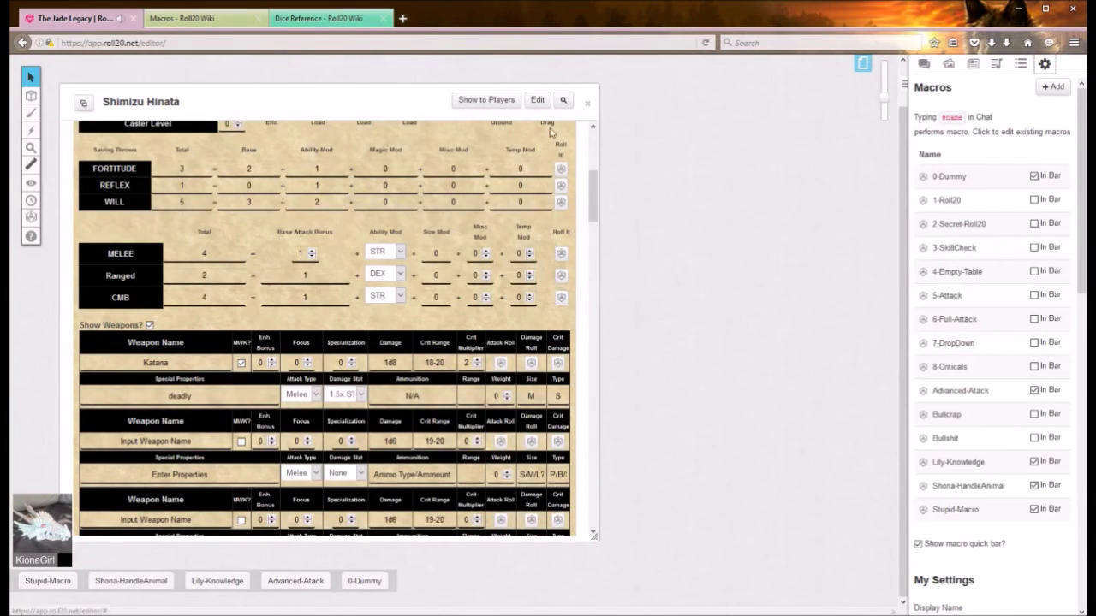
{"action": "scroll", "coordinate": [411, 317], "scroll_direction": "up", "scroll_amount": 5}
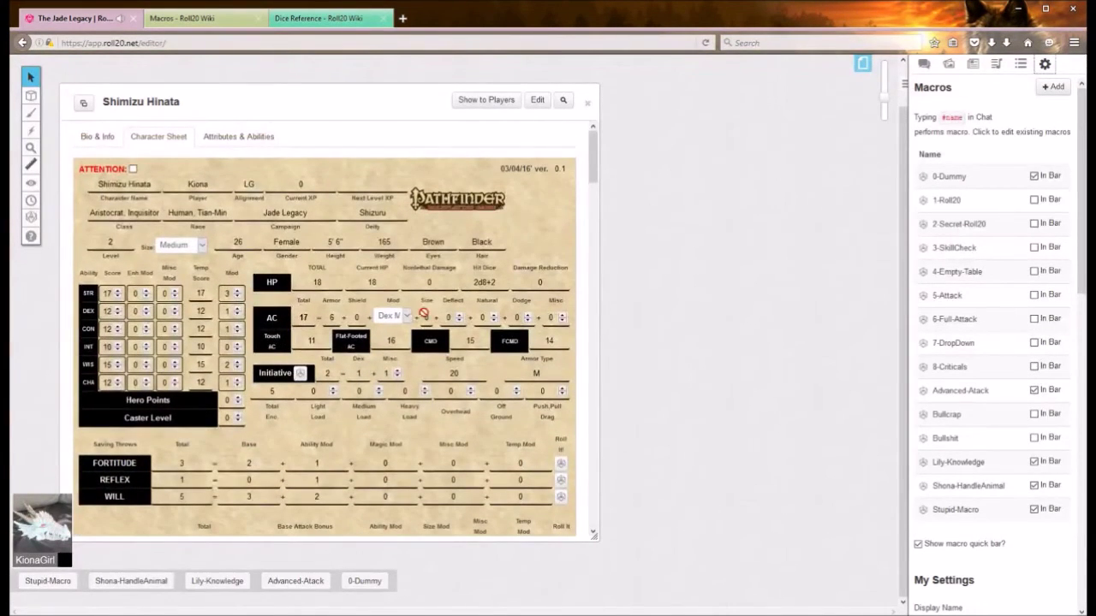
{"action": "scroll", "coordinate": [412, 316], "scroll_direction": "down", "scroll_amount": 3}
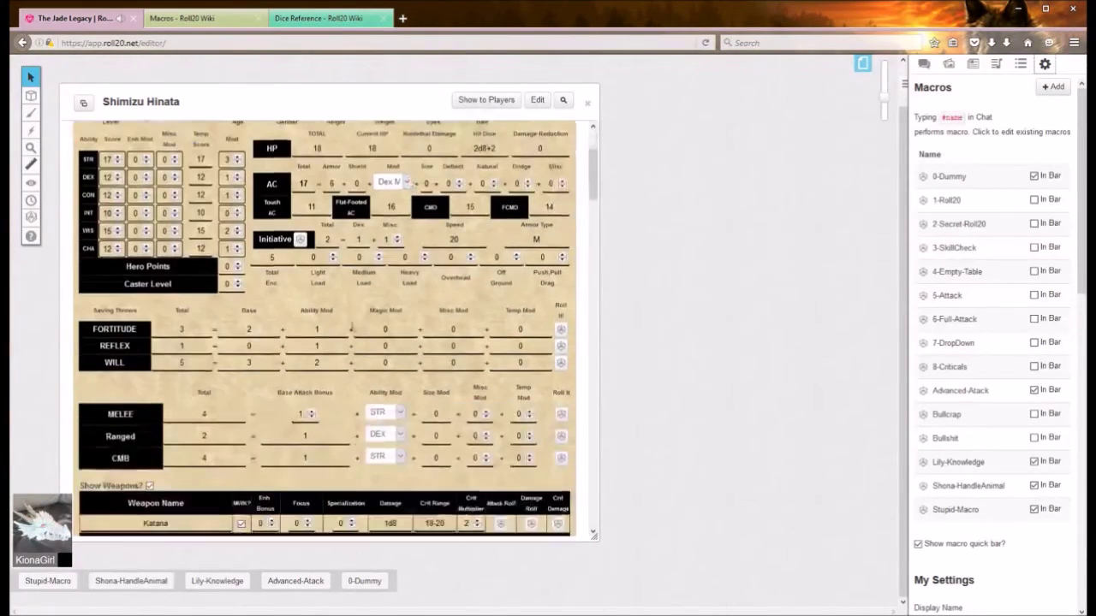
{"action": "left_click", "coordinate": [588, 103]}
{"action": "left_click", "coordinate": [978, 70]}
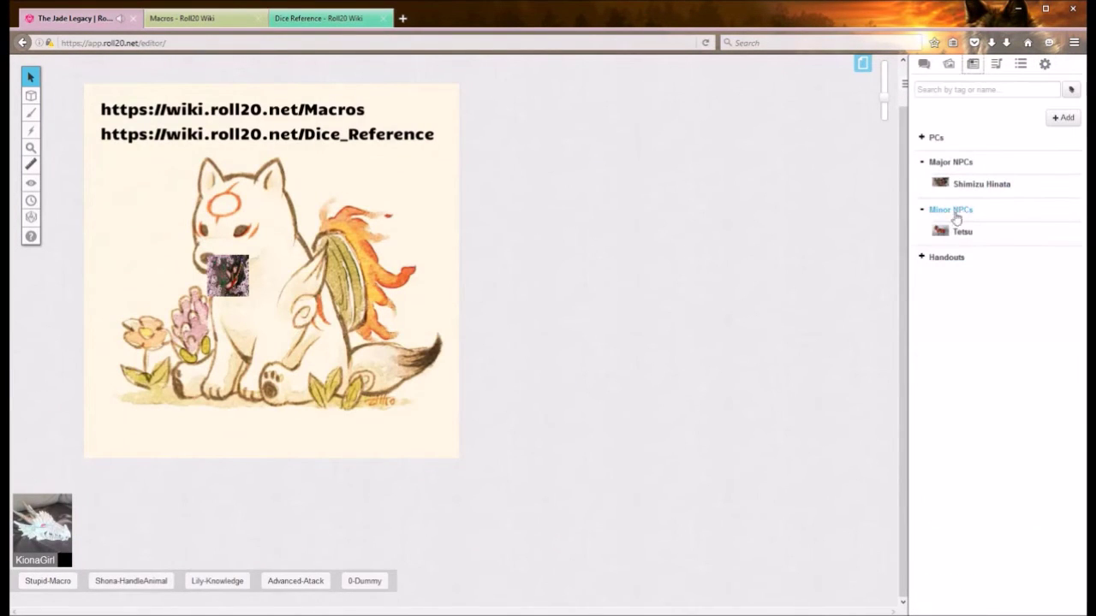
{"action": "left_click_drag", "start_coordinate": [958, 232], "coordinate": [379, 266]}
- Open Tetsu's character sheet and review the melee bonus and the Bite and 2 Hooves weapon entries
{"action": "left_click", "coordinate": [968, 232]}
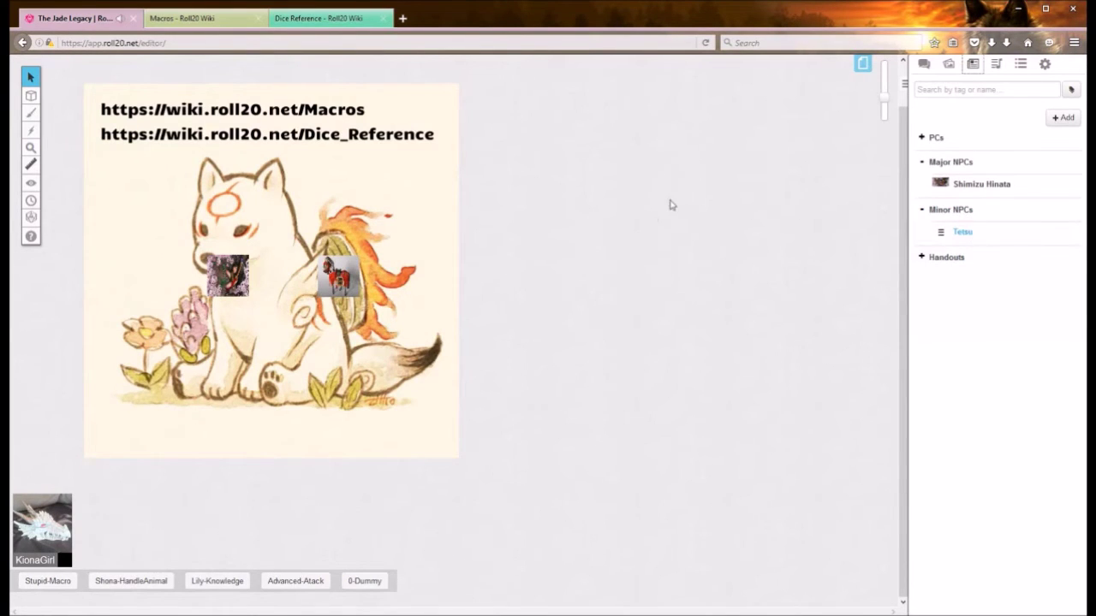
{"action": "left_click_drag", "start_coordinate": [411, 91], "coordinate": [284, 80]}
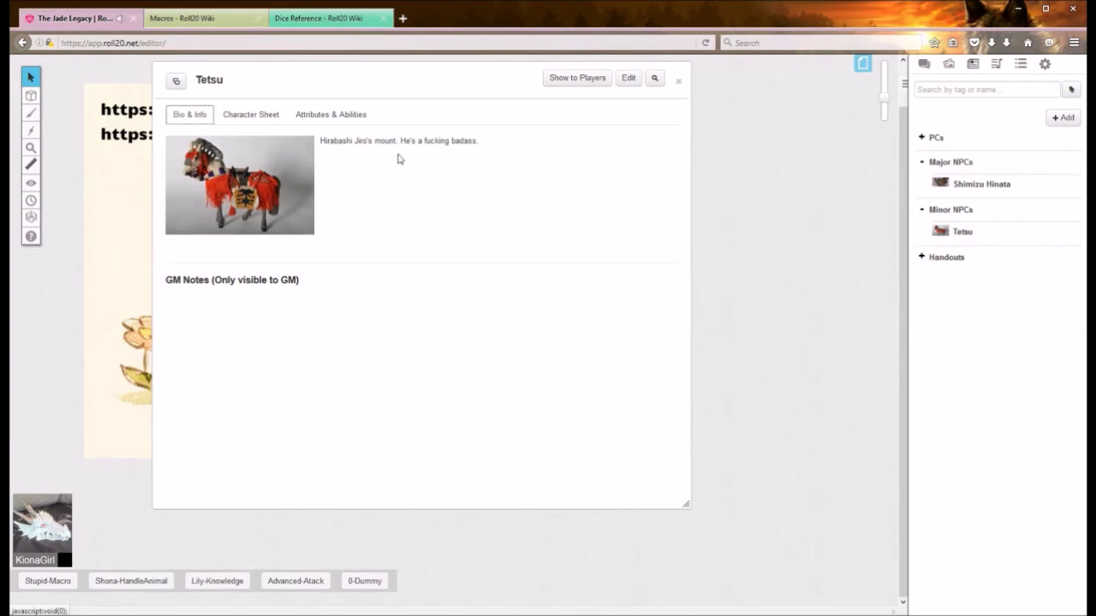
{"action": "left_click", "coordinate": [262, 119]}
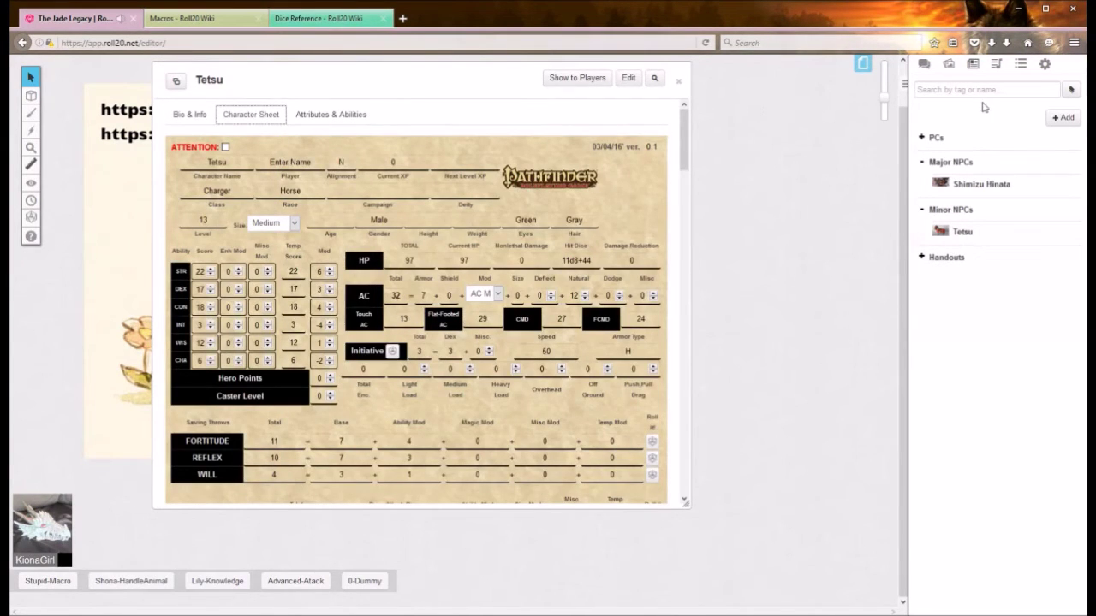
{"action": "scroll", "coordinate": [291, 359], "scroll_direction": "down", "scroll_amount": 4}
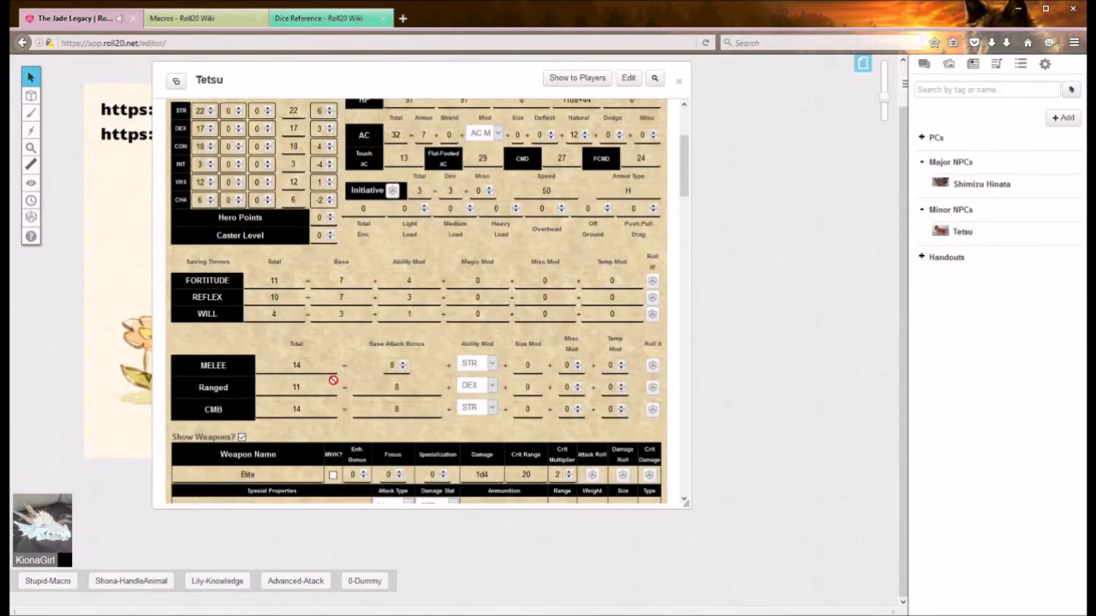
{"action": "scroll", "coordinate": [400, 365], "scroll_direction": "down", "scroll_amount": 6}
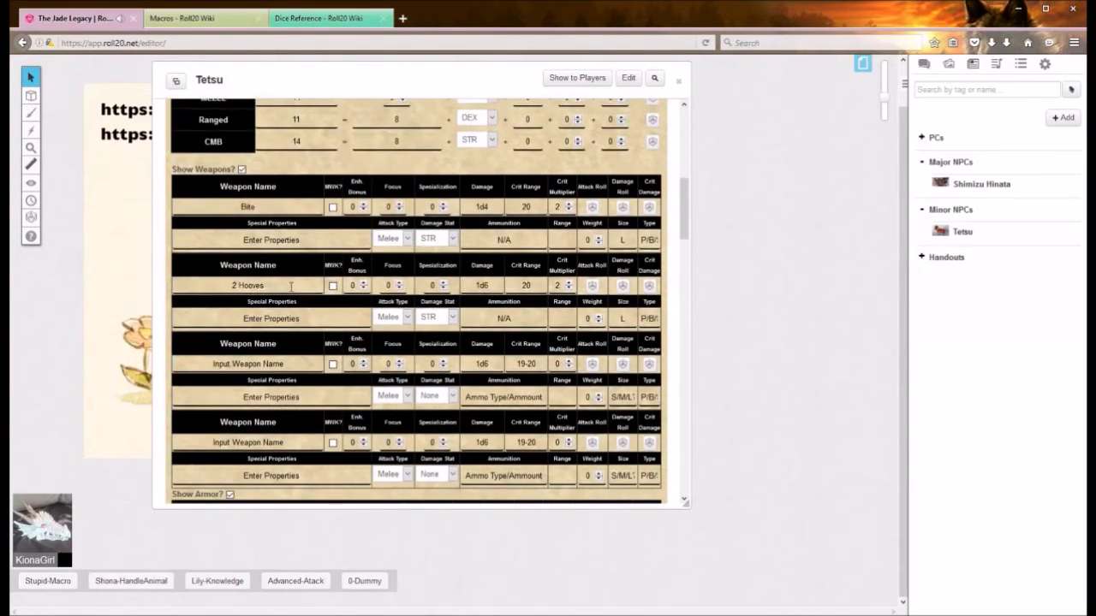
- Open the 6-Full-Attack macro for editing and move its window off the weapon names on Tetsu's sheet
{"action": "left_click", "coordinate": [1044, 64]}
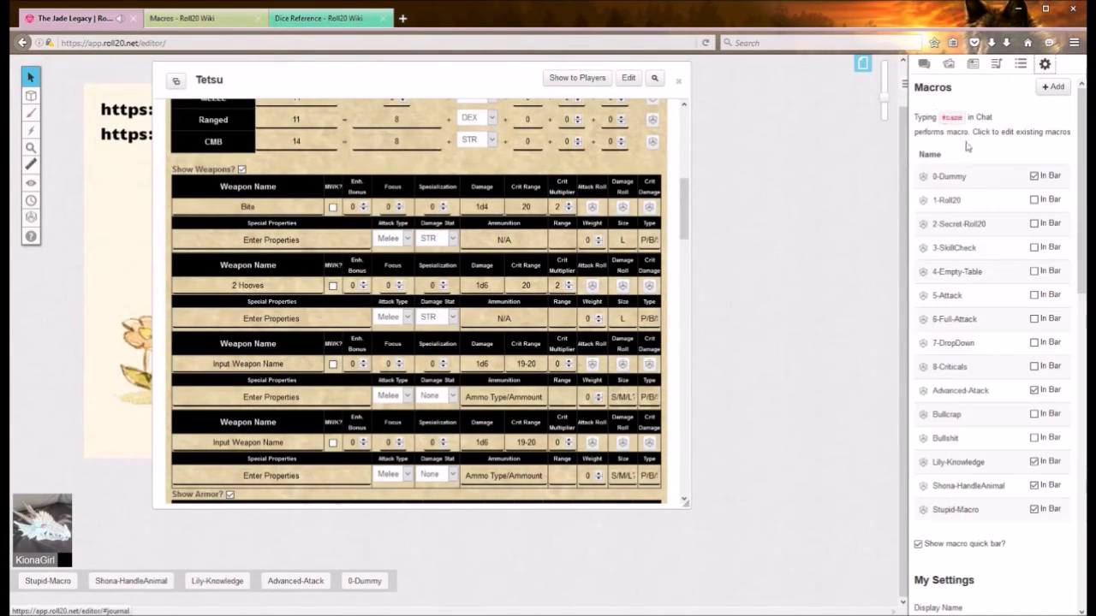
{"action": "left_click", "coordinate": [959, 321]}
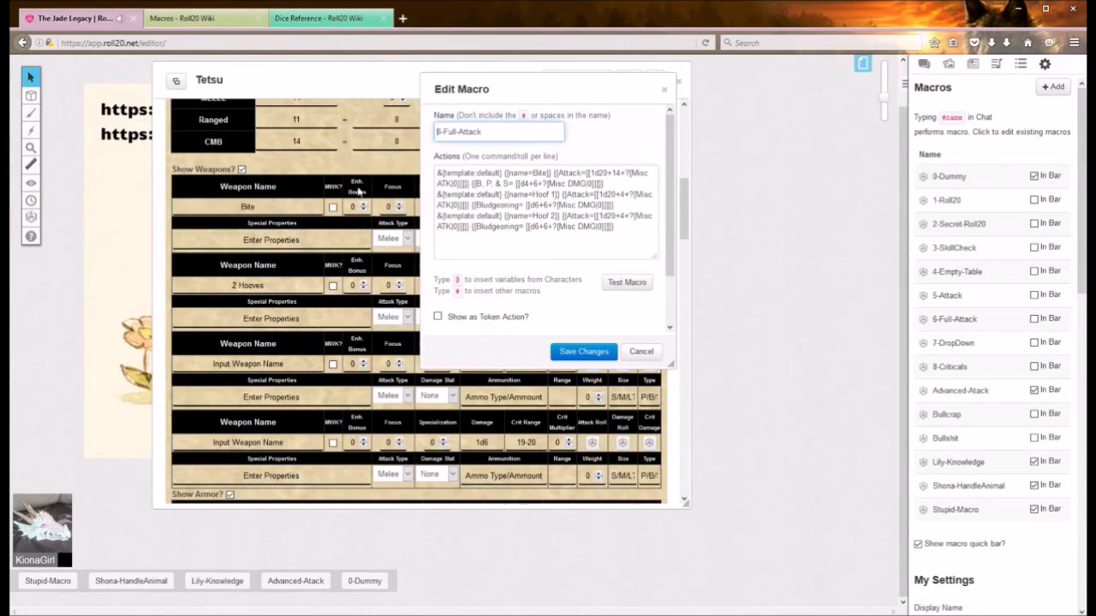
{"action": "left_click_drag", "start_coordinate": [545, 90], "coordinate": [653, 113]}
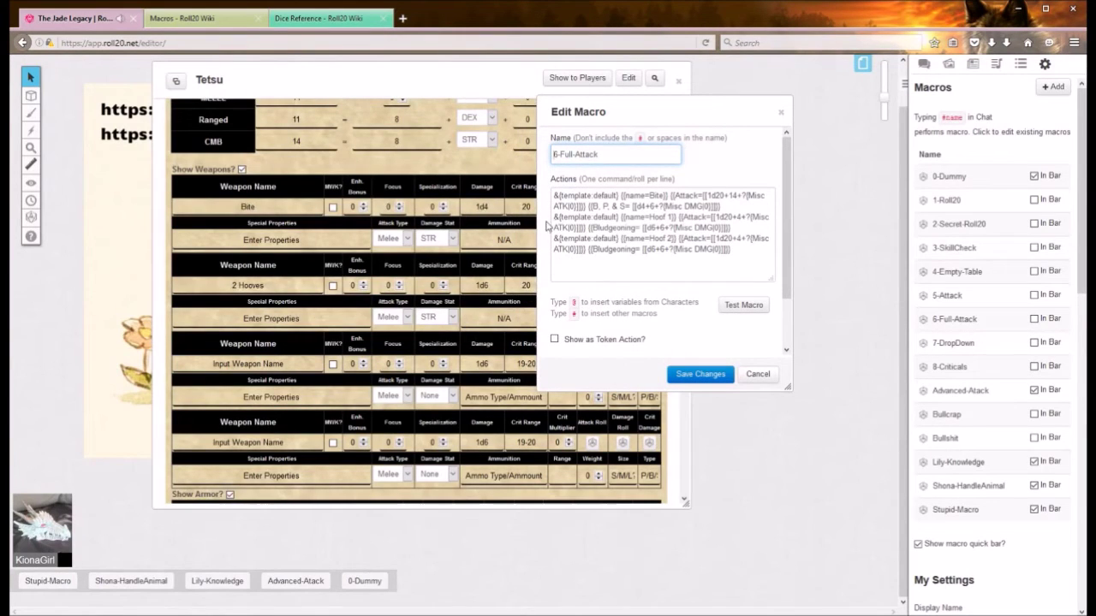
- Separate the Bite, Hoof 1 and Hoof 2 commands in the macro with blank lines, and remove those lines again
{"action": "left_click", "coordinate": [553, 217]}
{"action": "key", "text": "Return"}
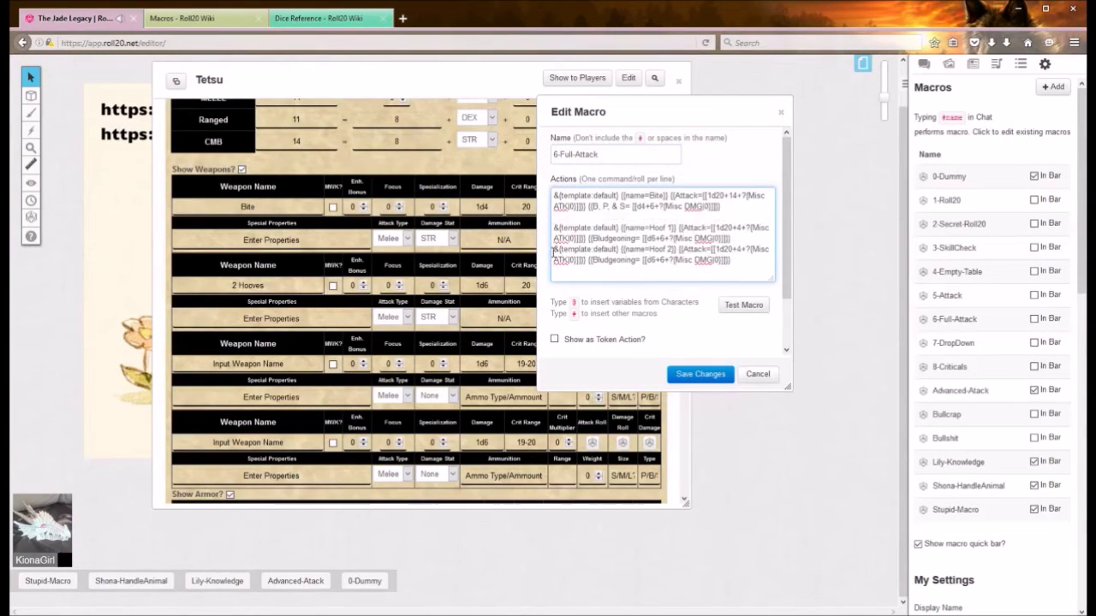
{"action": "left_click", "coordinate": [553, 248]}
{"action": "key", "text": "Return"}
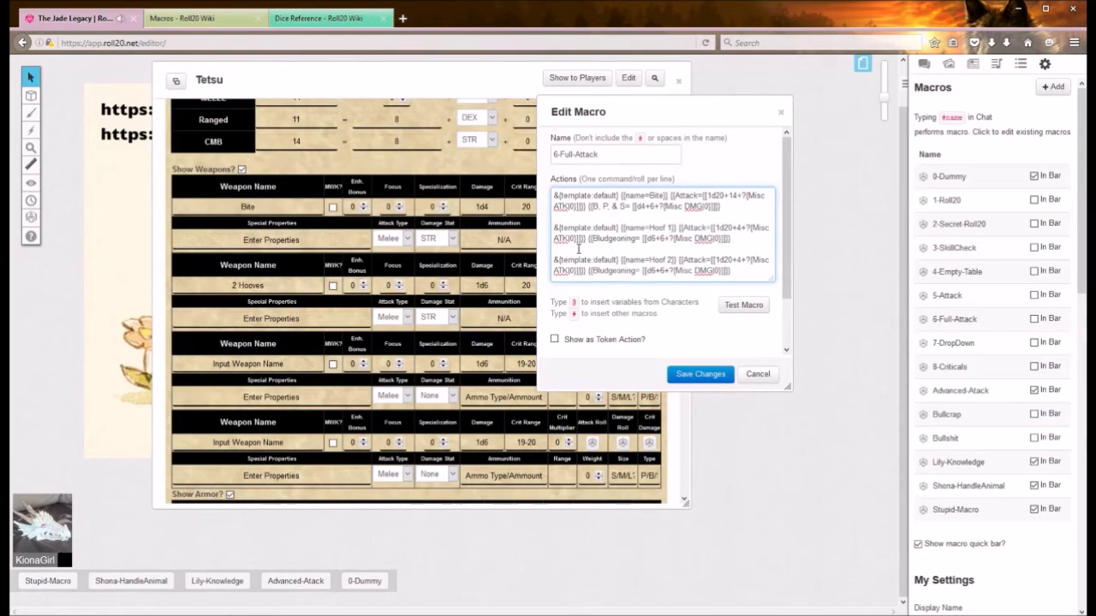
{"action": "key", "text": "BackSpace"}
{"action": "left_click", "coordinate": [553, 227]}
{"action": "key", "text": "BackSpace"}
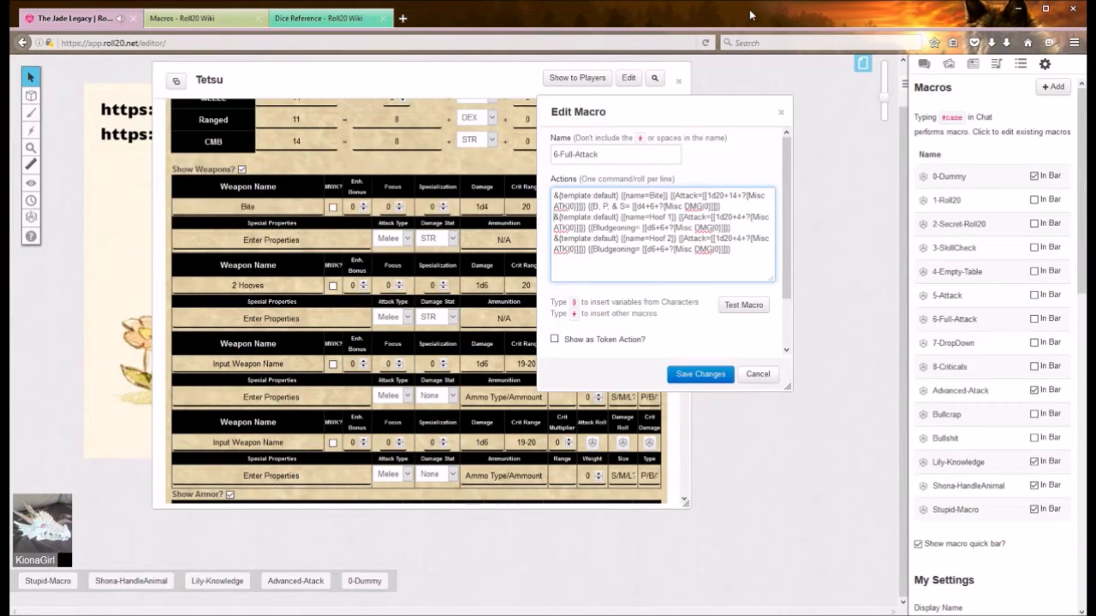
- Show the chat and compare the Bite attack and damage bonuses in the macro with the melee total and Strength modifier on Tetsu's sheet
{"action": "left_click", "coordinate": [924, 65]}
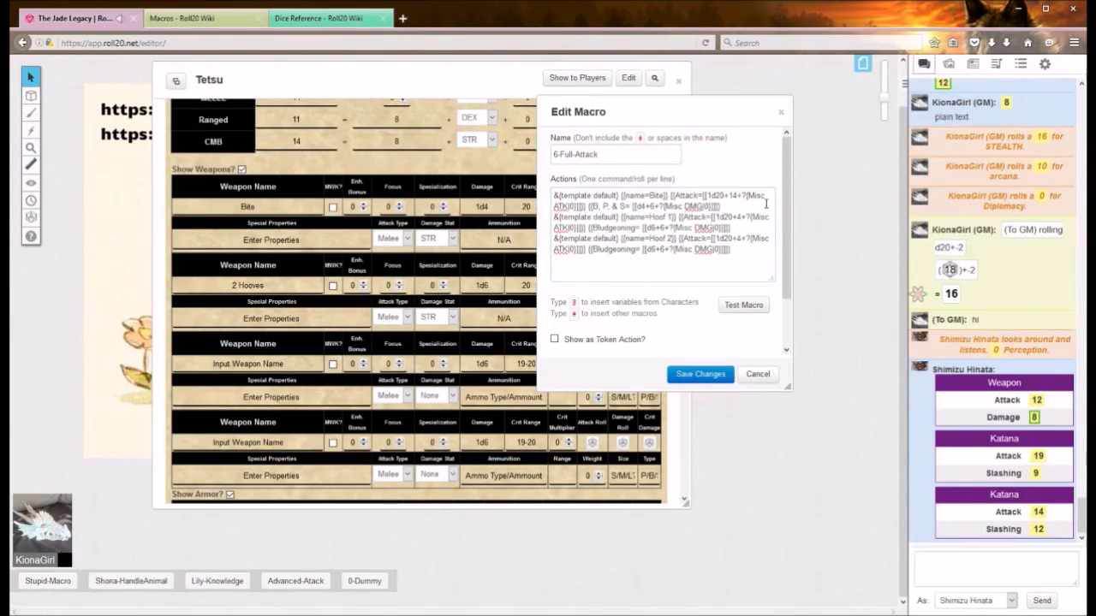
{"action": "double_click", "coordinate": [649, 196]}
{"action": "left_click_drag", "start_coordinate": [709, 196], "coordinate": [734, 196]}
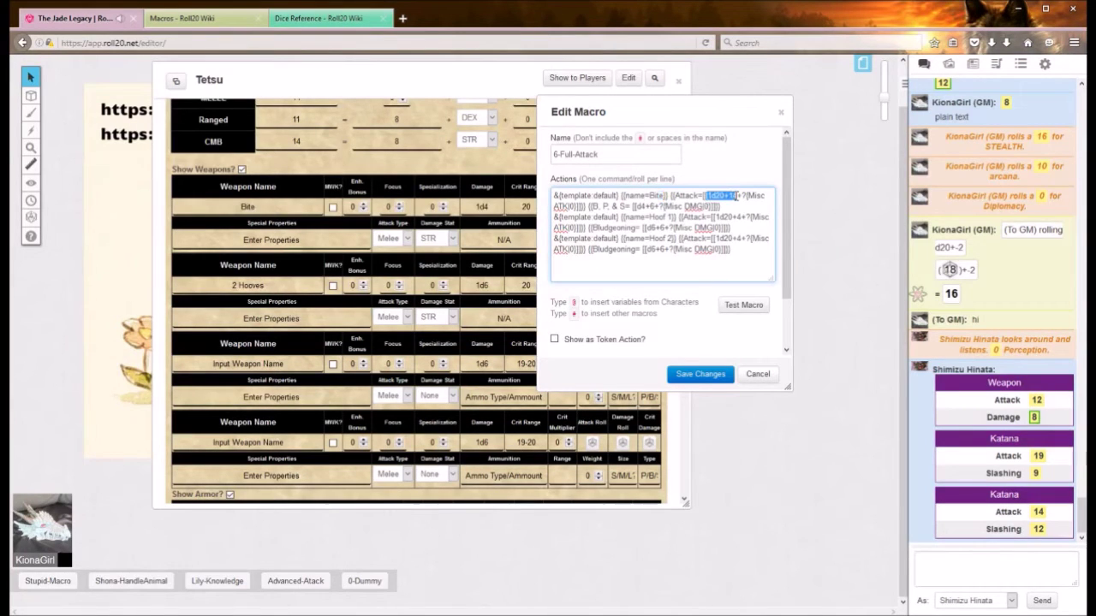
{"action": "scroll", "coordinate": [322, 180], "scroll_direction": "up", "scroll_amount": 2}
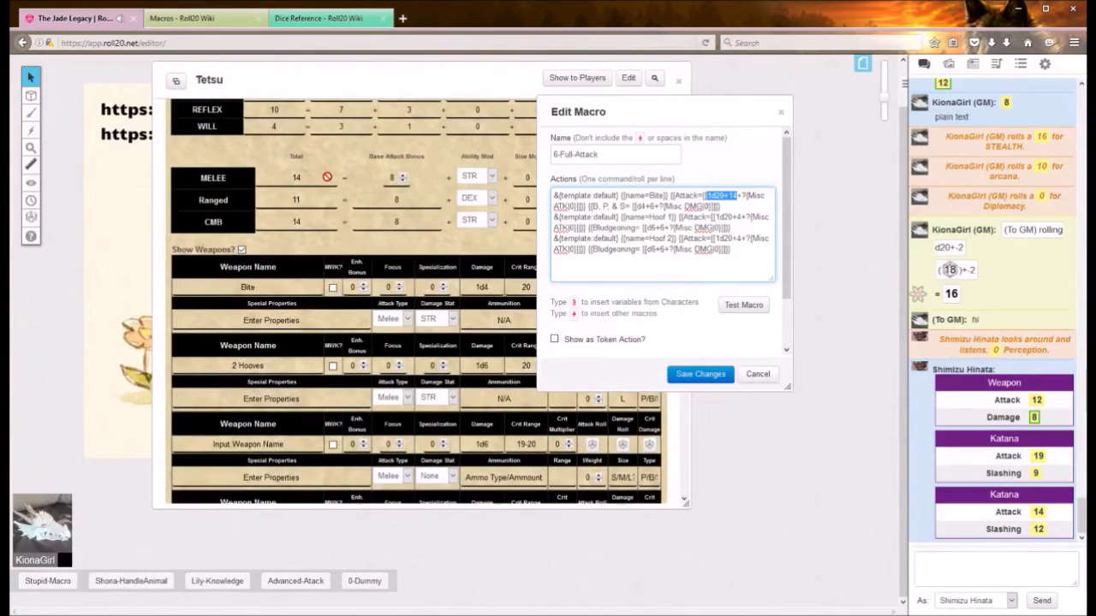
{"action": "double_click", "coordinate": [642, 206]}
{"action": "scroll", "coordinate": [402, 200], "scroll_direction": "up", "scroll_amount": 3}
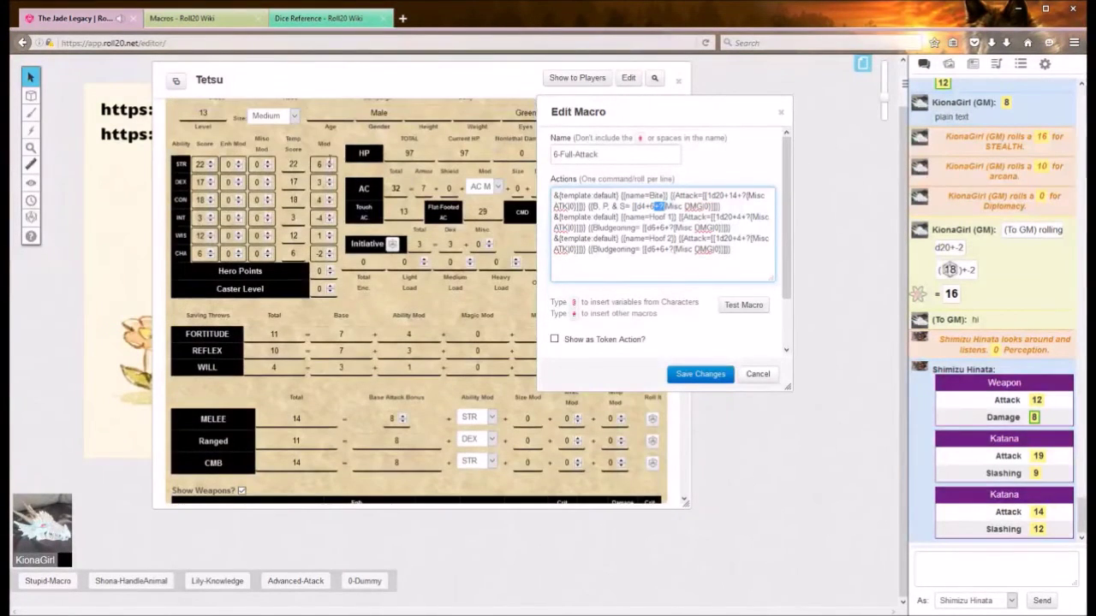
{"action": "scroll", "coordinate": [471, 246], "scroll_direction": "down", "scroll_amount": 3}
{"action": "scroll", "coordinate": [467, 249], "scroll_direction": "down", "scroll_amount": 3}
{"action": "left_click", "coordinate": [667, 209]}
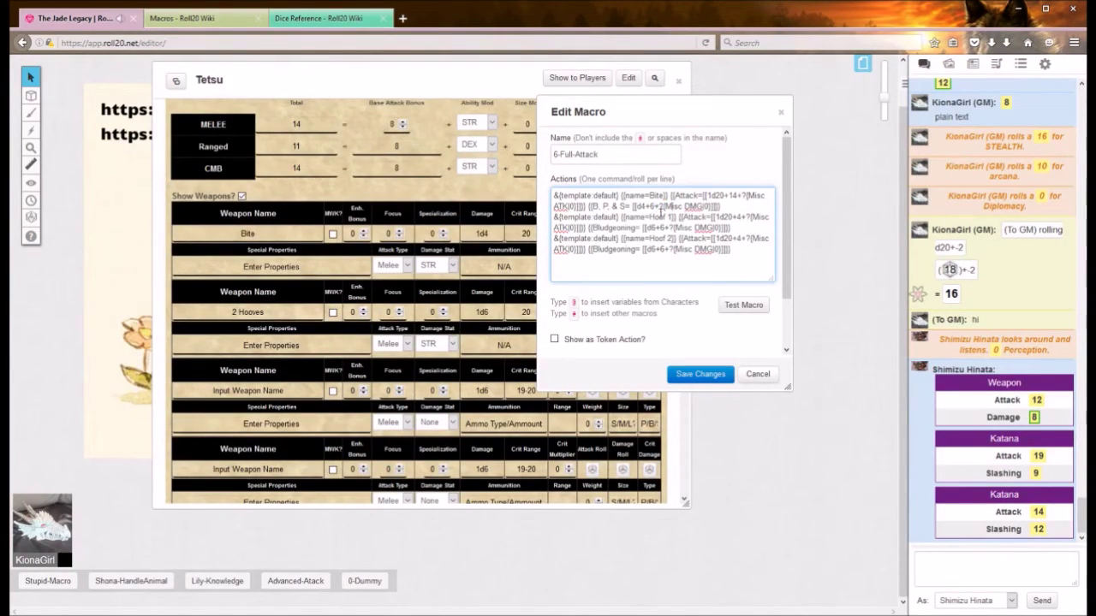
- Set the attack bonus of both the Hoof 1 and Hoof 2 rolls to 14
{"action": "left_click_drag", "start_coordinate": [651, 216], "coordinate": [742, 217]}
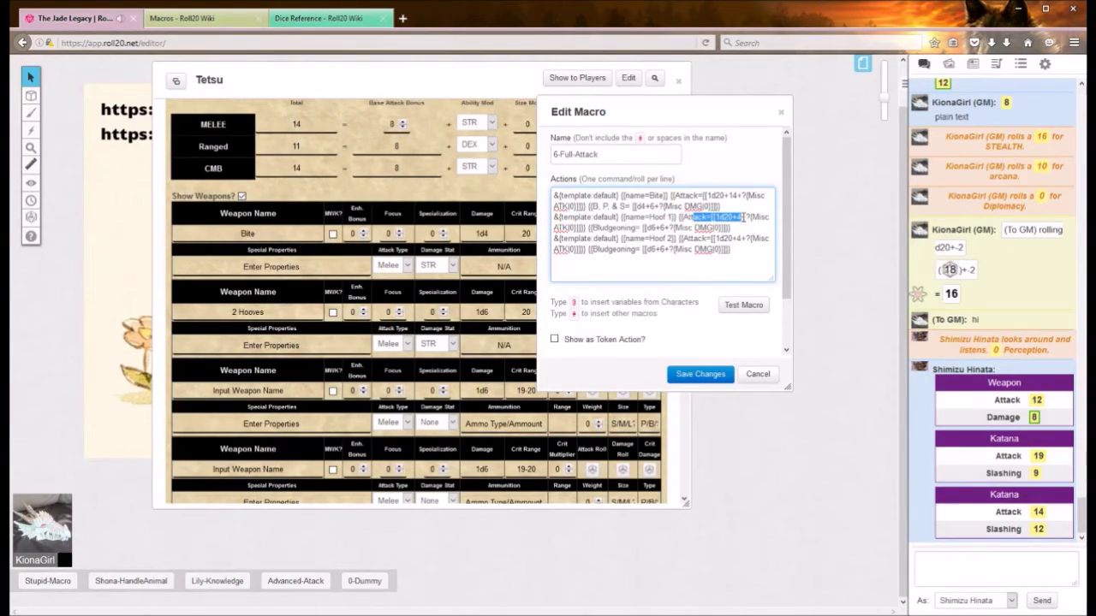
{"action": "left_click", "coordinate": [751, 238]}
{"action": "type", "text": "1"}
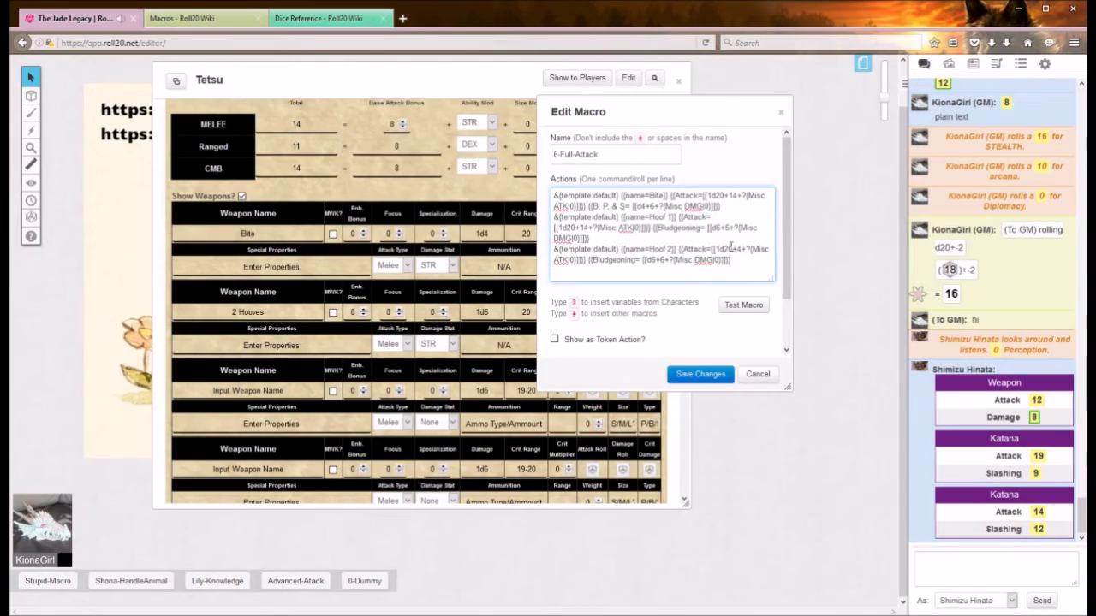
{"action": "left_click", "coordinate": [735, 249]}
{"action": "type", "text": "1"}
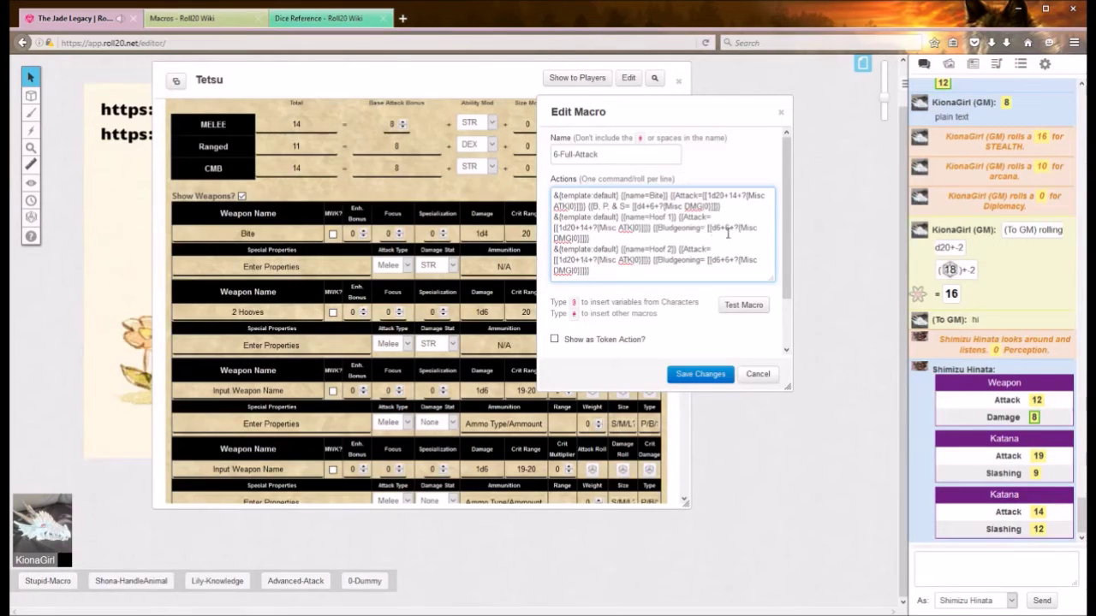
- Check the hooves' damage bonus and dice against the Strength modifier and the 2 Hooves entry on Tetsu's sheet
{"action": "scroll", "coordinate": [488, 312], "scroll_direction": "up", "scroll_amount": 5}
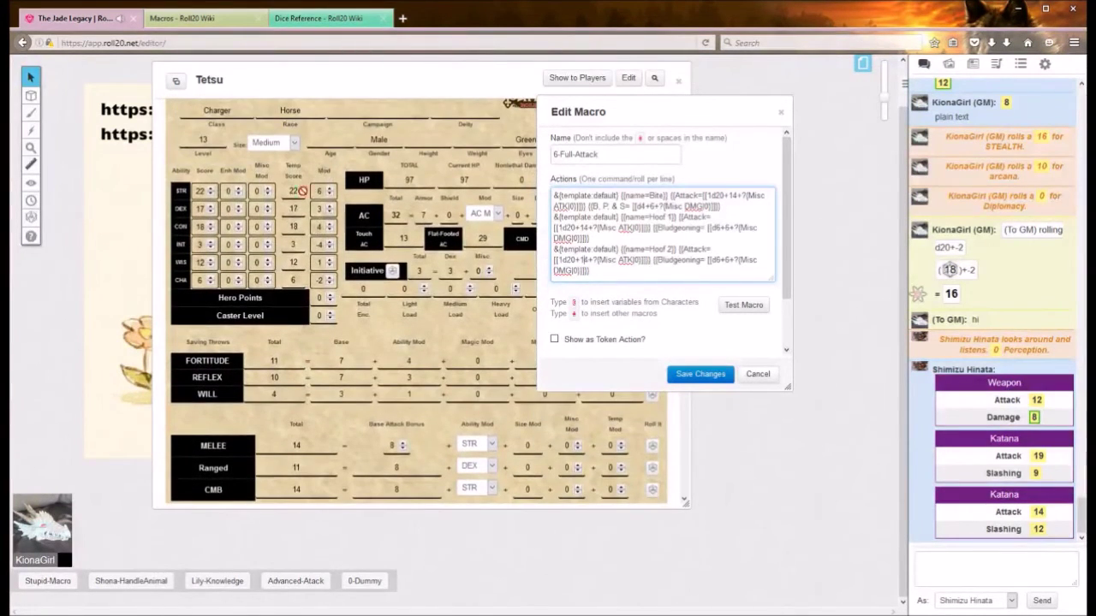
{"action": "scroll", "coordinate": [426, 293], "scroll_direction": "down", "scroll_amount": 5}
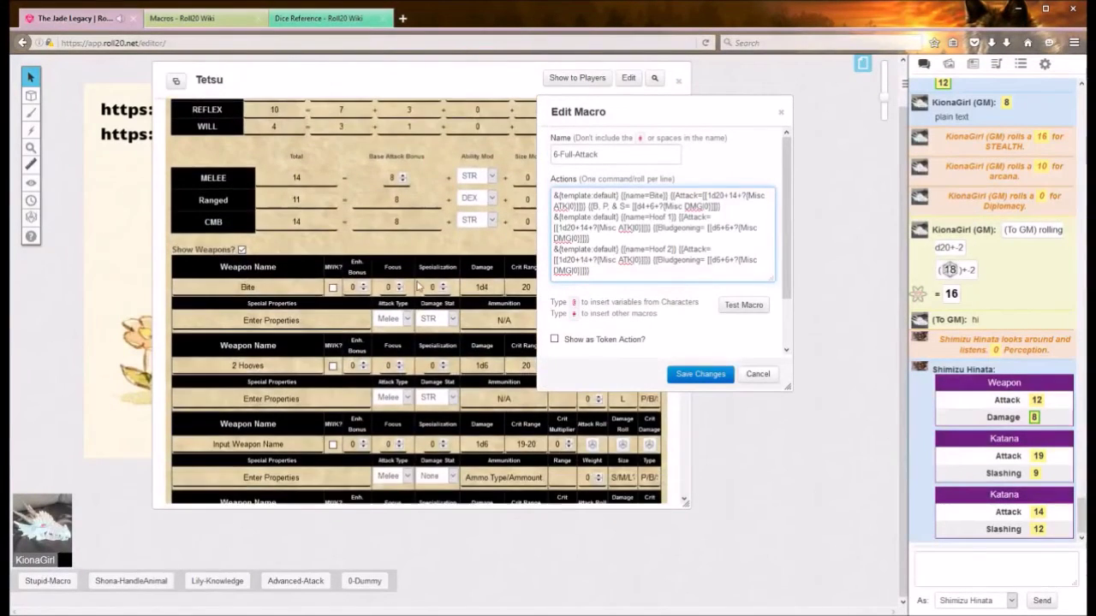
{"action": "scroll", "coordinate": [420, 285], "scroll_direction": "down", "scroll_amount": 2}
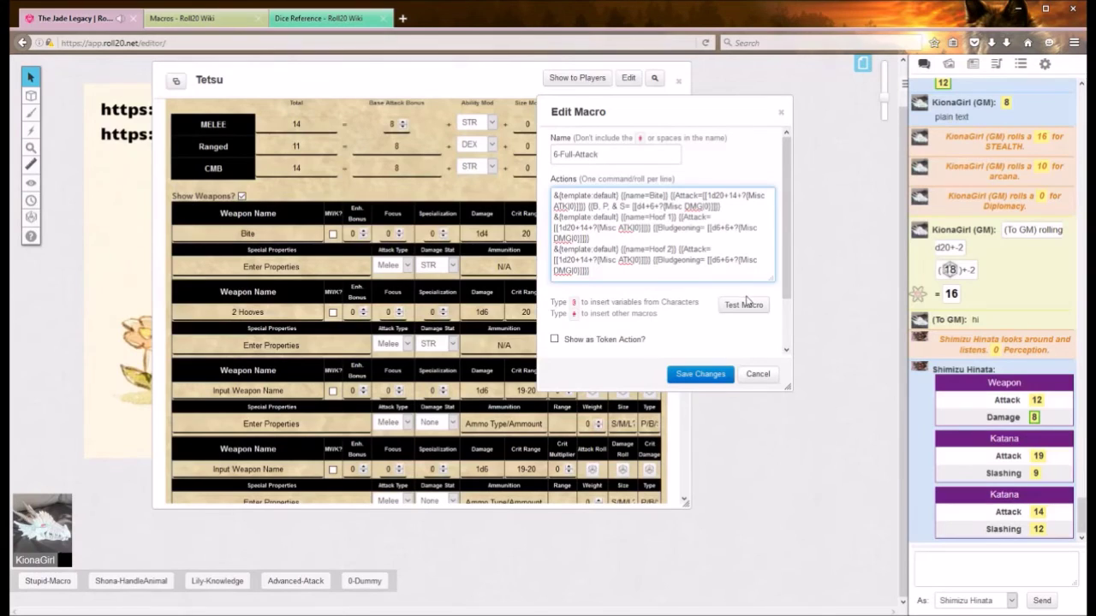
- Test the 6-Full-Attack macro, submitting the Misc ATK and Misc DMG prompts to roll the bite and both hooves
{"action": "left_click", "coordinate": [745, 303]}
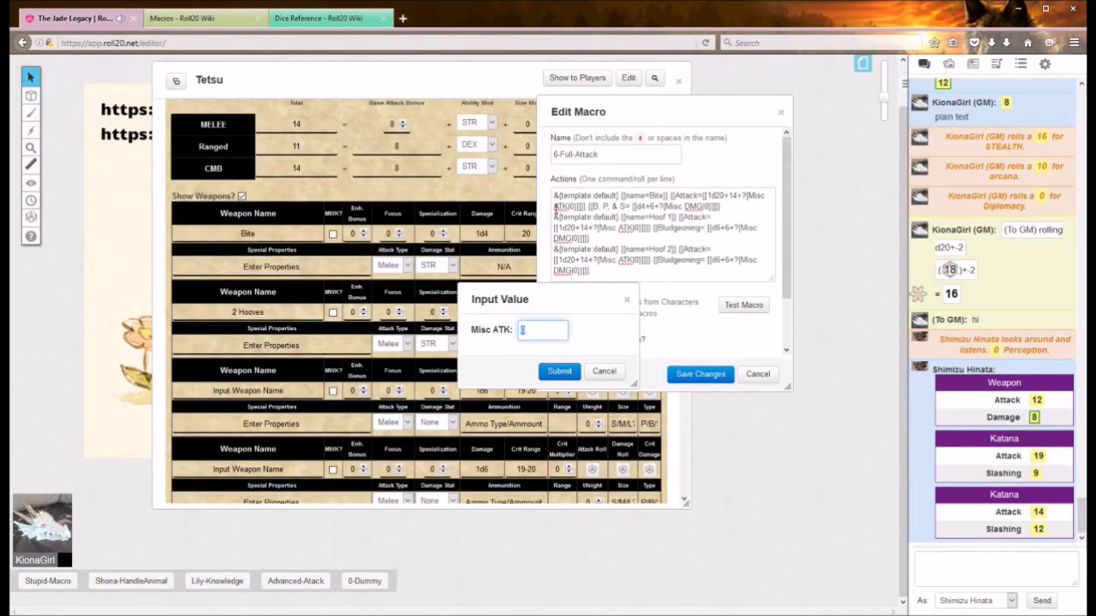
{"action": "left_click", "coordinate": [561, 373]}
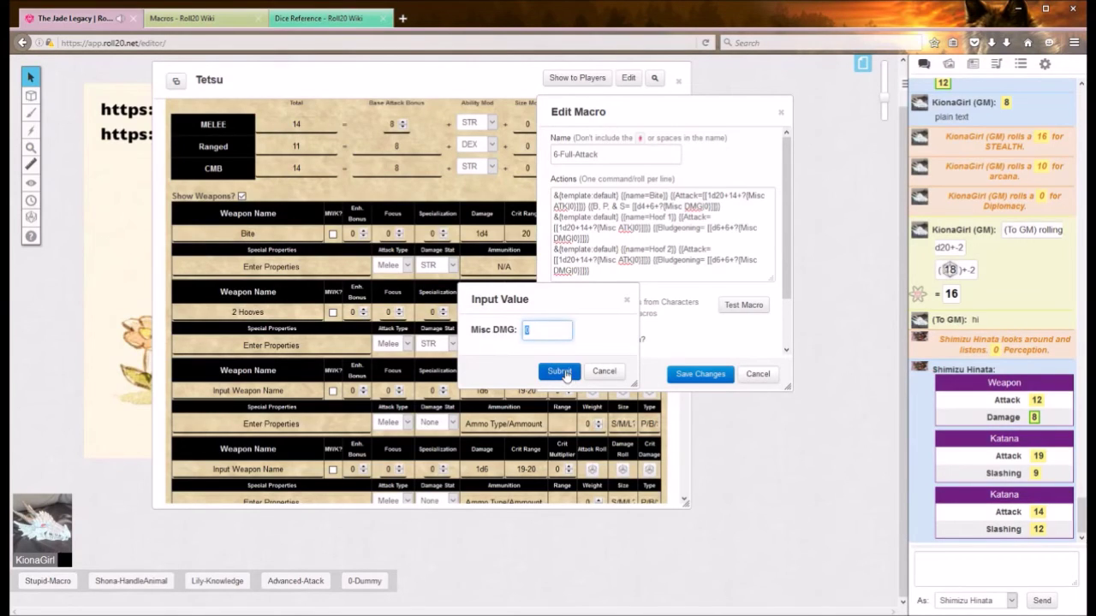
{"action": "left_click", "coordinate": [563, 372]}
{"action": "left_click", "coordinate": [571, 368]}
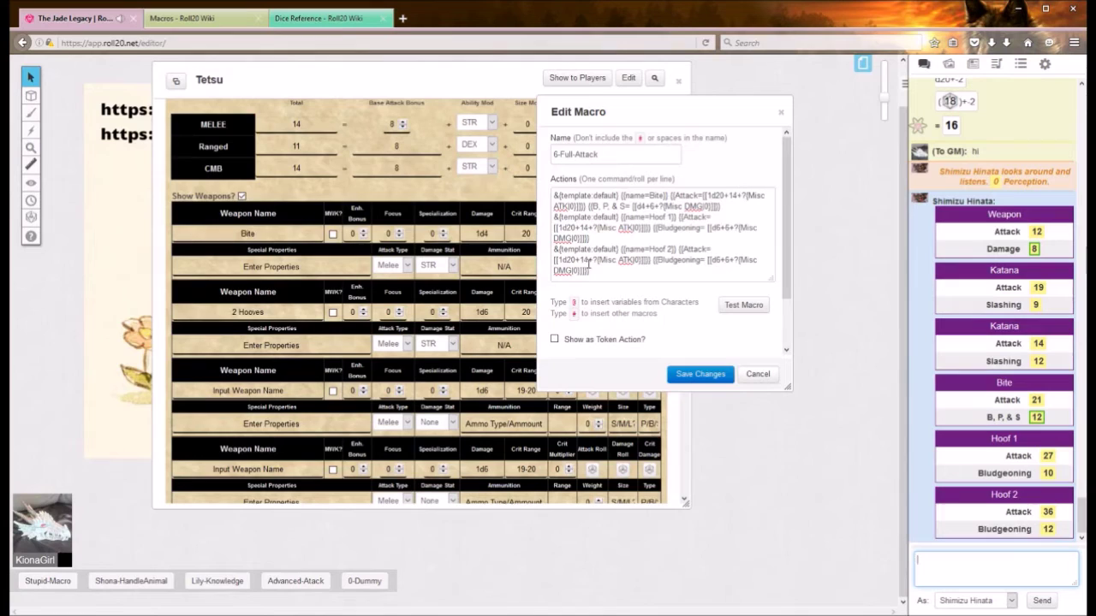
- Close the macro and Tetsu's sheet, delete the horse token, and move the remaining token beside the wolf's head
{"action": "left_click", "coordinate": [757, 375]}
{"action": "left_click", "coordinate": [680, 83]}
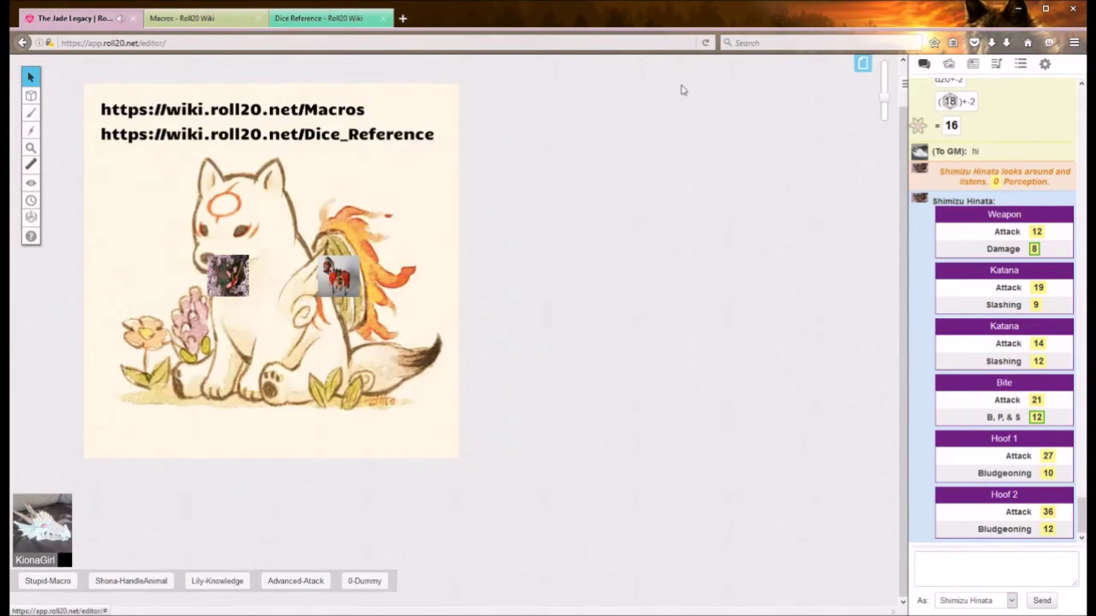
{"action": "left_click", "coordinate": [344, 267]}
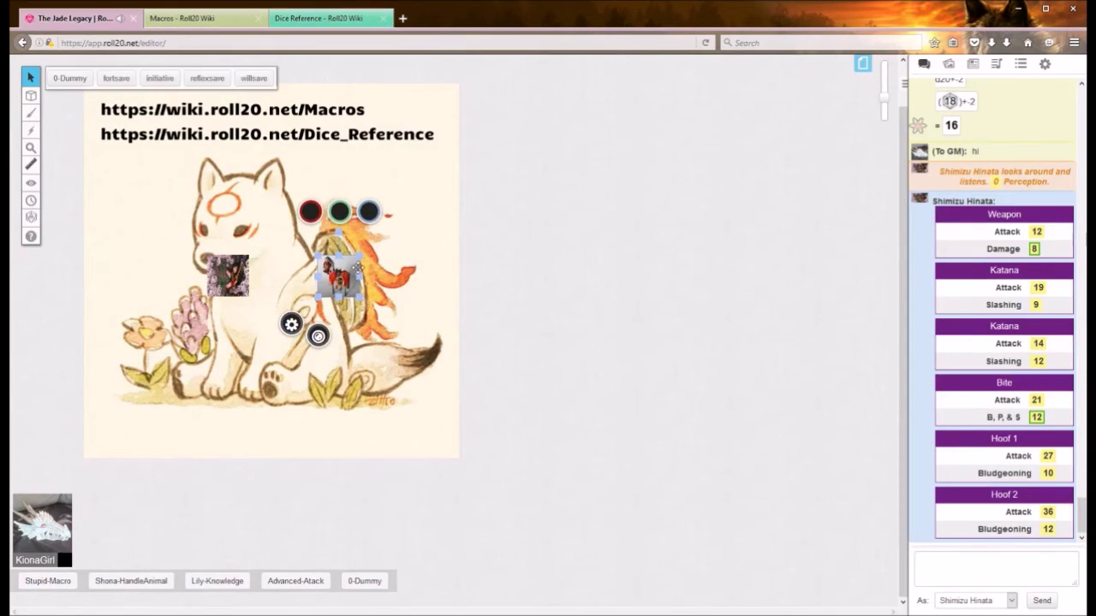
{"action": "key", "text": "Delete"}
{"action": "left_click_drag", "start_coordinate": [229, 265], "coordinate": [126, 231]}
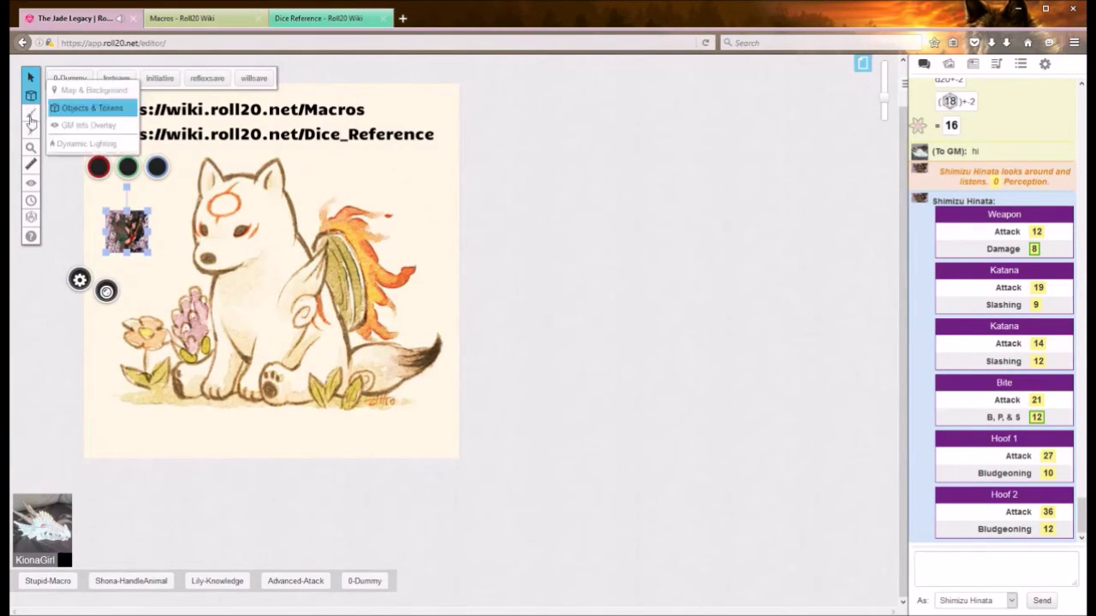
- Trigger a Magic Bomb effect on the wolf's muzzle
{"action": "left_click_drag", "start_coordinate": [172, 261], "coordinate": [202, 266]}
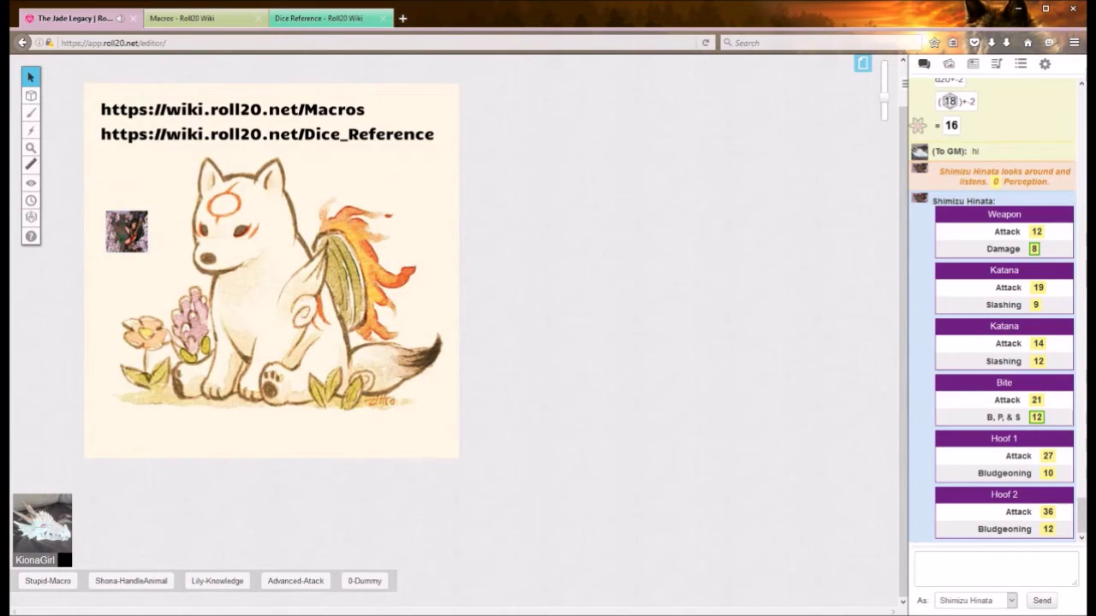
{"action": "left_click", "coordinate": [30, 130]}
{"action": "left_click", "coordinate": [223, 256]}
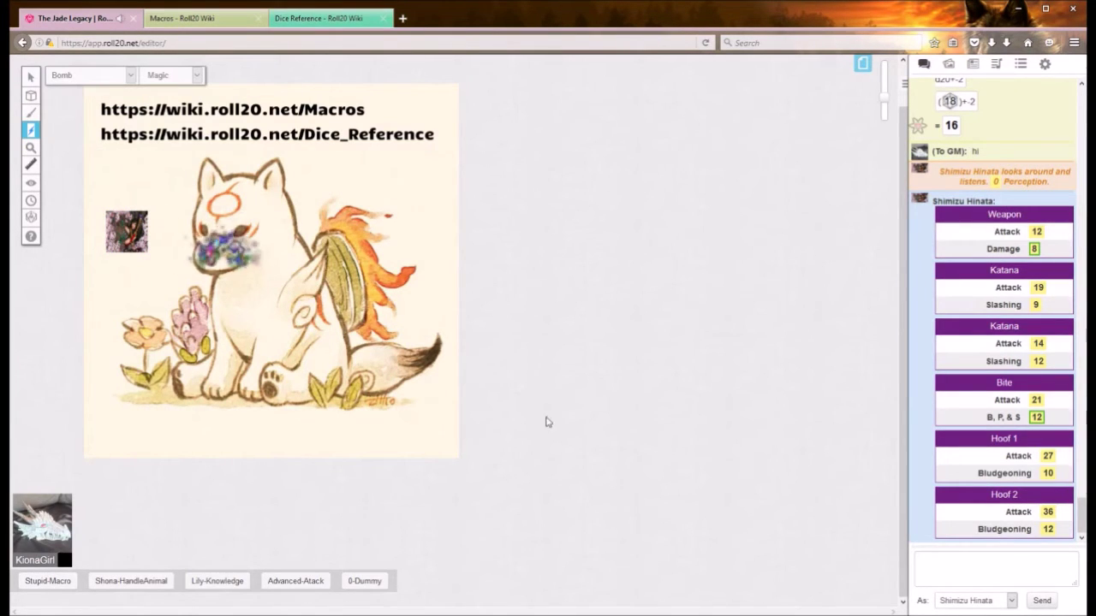
- Open the 7-DropDown macro for editing and show the chat beside it
{"action": "left_click", "coordinate": [997, 65]}
{"action": "left_click", "coordinate": [1020, 64]}
{"action": "left_click", "coordinate": [1044, 64]}
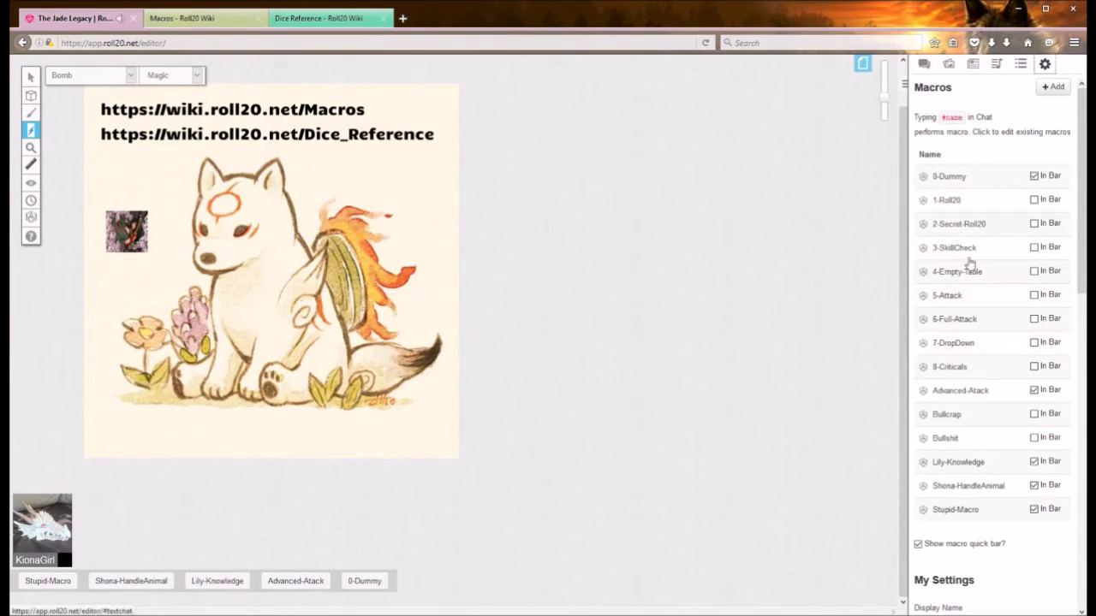
{"action": "left_click", "coordinate": [955, 344]}
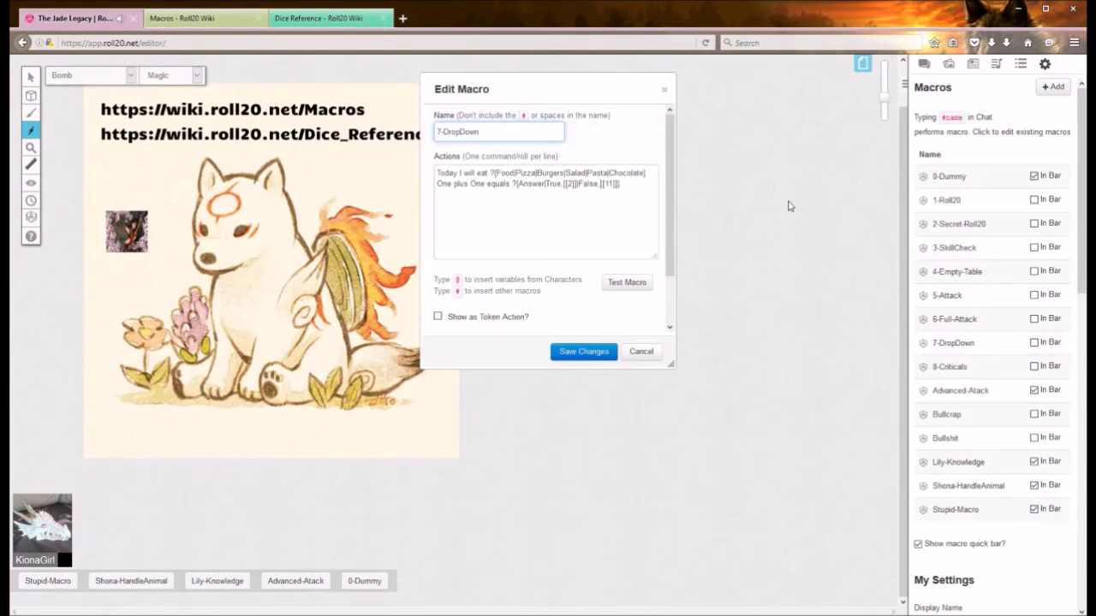
{"action": "left_click_drag", "start_coordinate": [560, 92], "coordinate": [443, 86]}
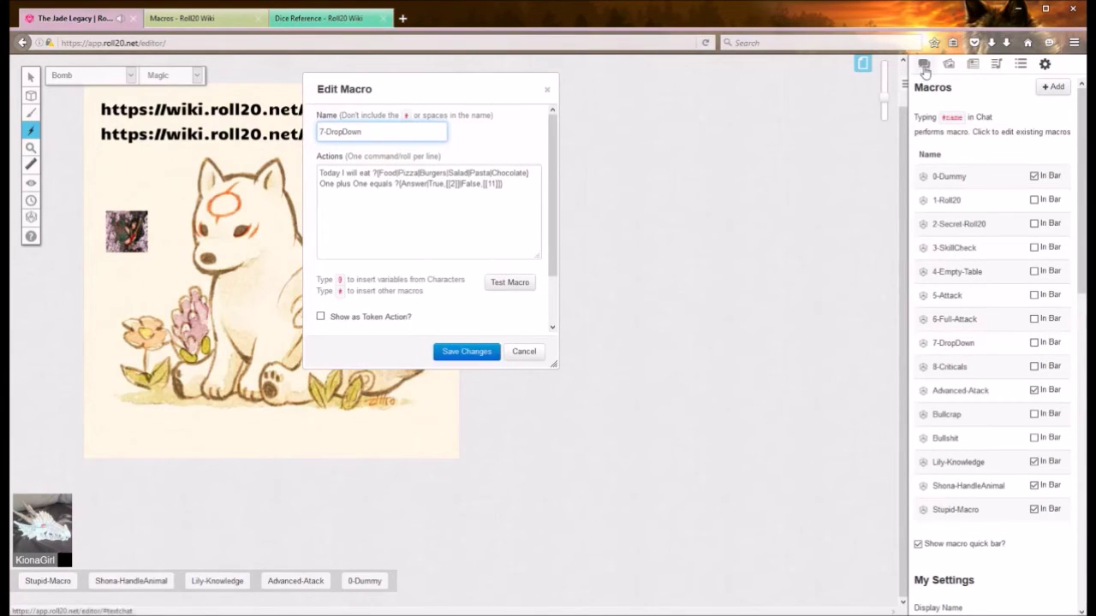
{"action": "left_click", "coordinate": [925, 72]}
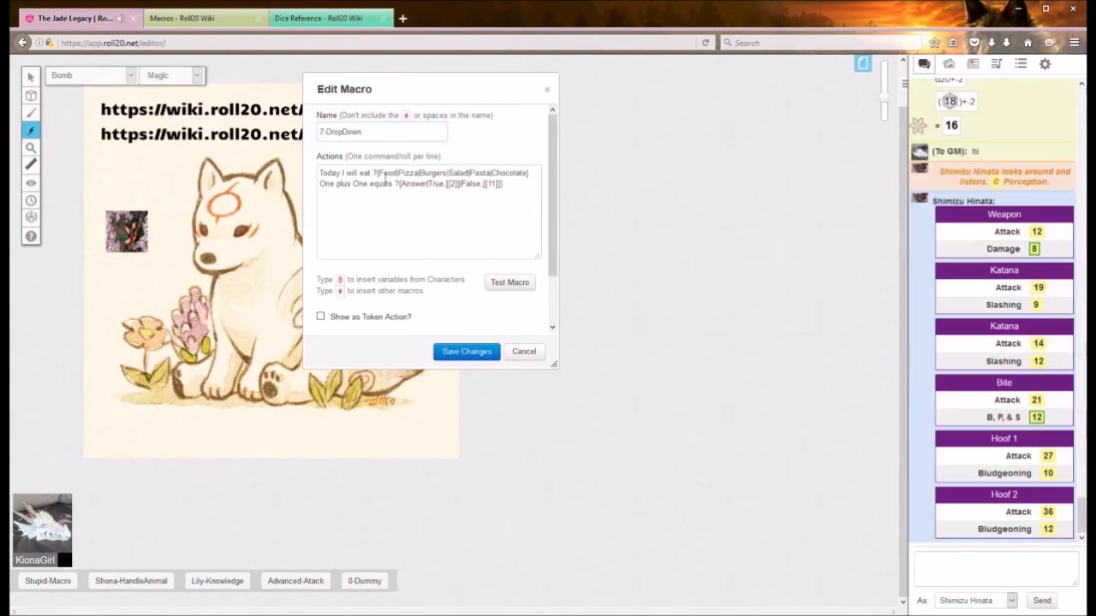
- Examine the Food query in the first line, from its question mark and label to the separators and option list
{"action": "left_click_drag", "start_coordinate": [378, 173], "coordinate": [400, 174]}
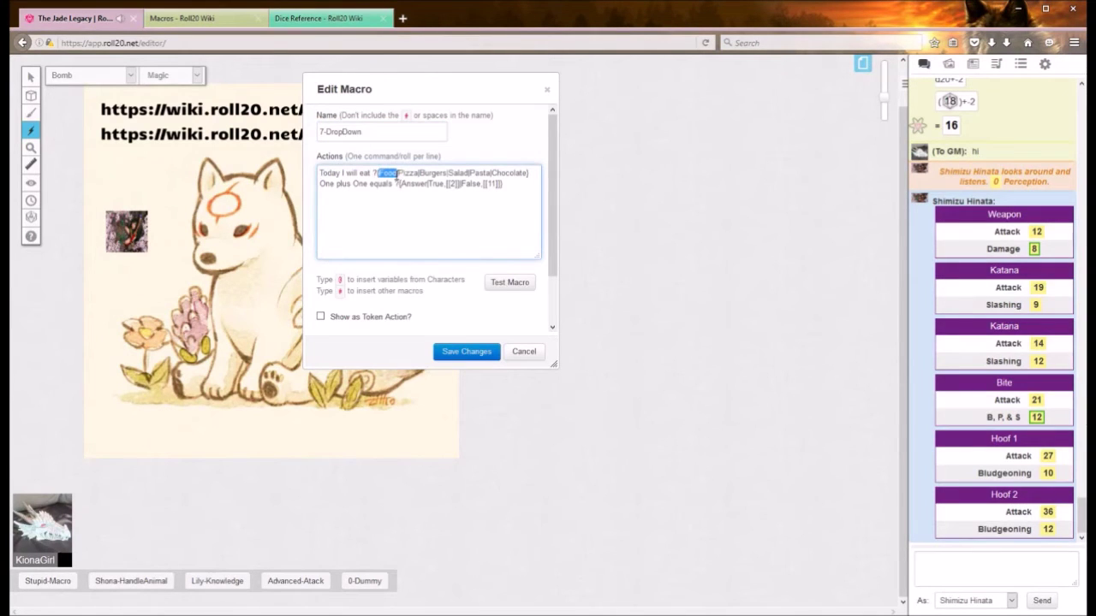
{"action": "left_click_drag", "start_coordinate": [399, 174], "coordinate": [415, 175]}
{"action": "left_click", "coordinate": [397, 173]}
{"action": "left_click_drag", "start_coordinate": [397, 172], "coordinate": [530, 173]}
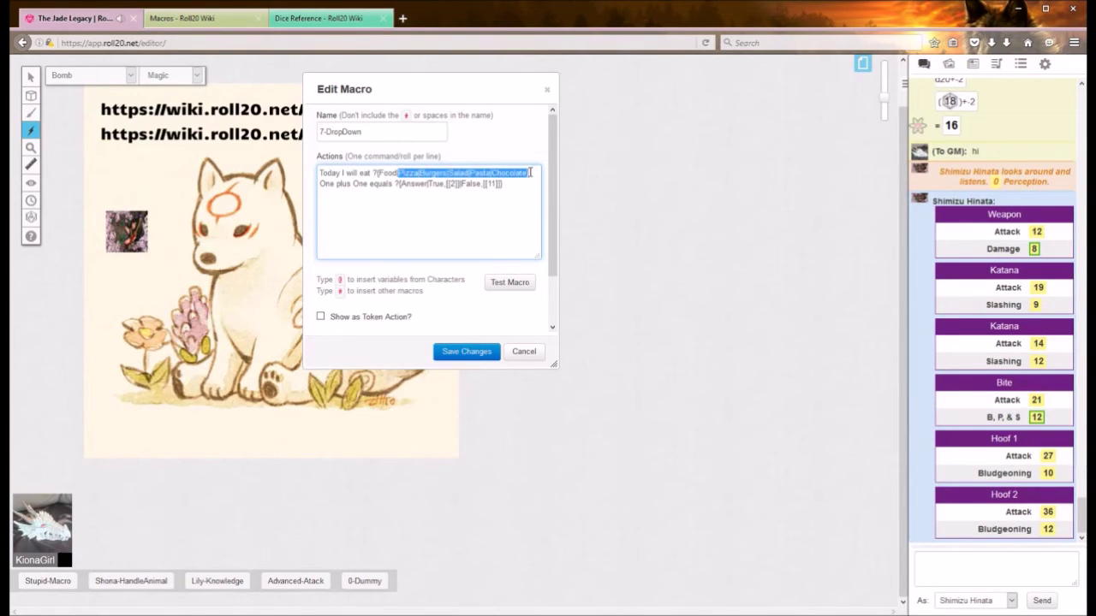
{"action": "left_click", "coordinate": [375, 174]}
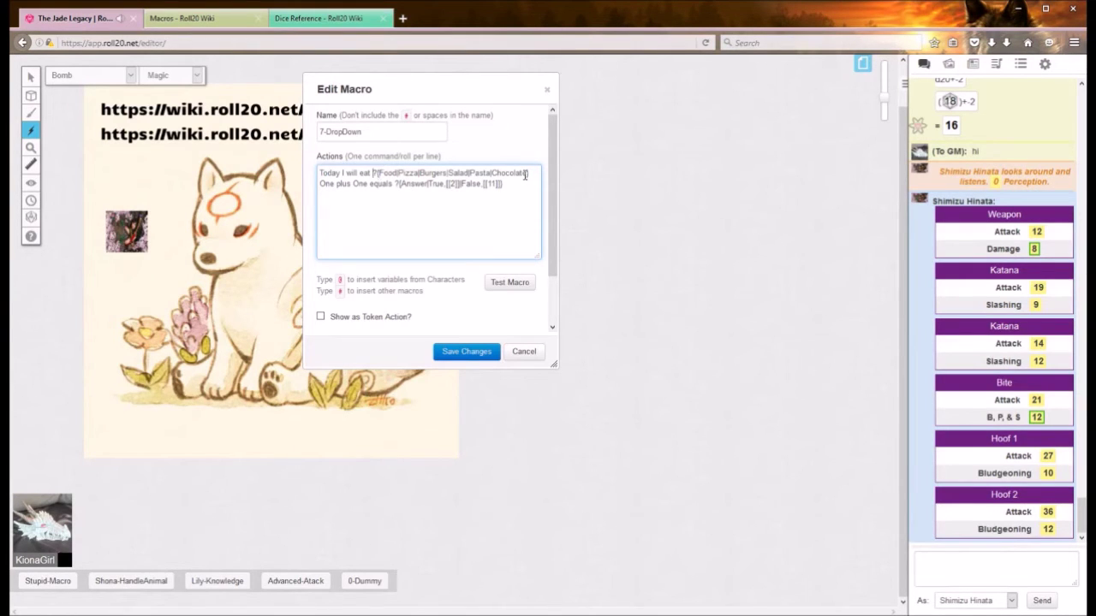
{"action": "mouse_move", "coordinate": [398, 174]}
{"action": "left_mouse_down"}
{"action": "mouse_move", "coordinate": [377, 174]}
{"action": "mouse_move", "coordinate": [405, 174]}
{"action": "left_mouse_up"}
{"action": "left_click", "coordinate": [395, 173]}
- Test the 7-DropDown macro and submit Chocolate for the Food prompt
{"action": "left_click", "coordinate": [519, 285]}
{"action": "left_click_drag", "start_coordinate": [557, 291], "coordinate": [651, 163]}
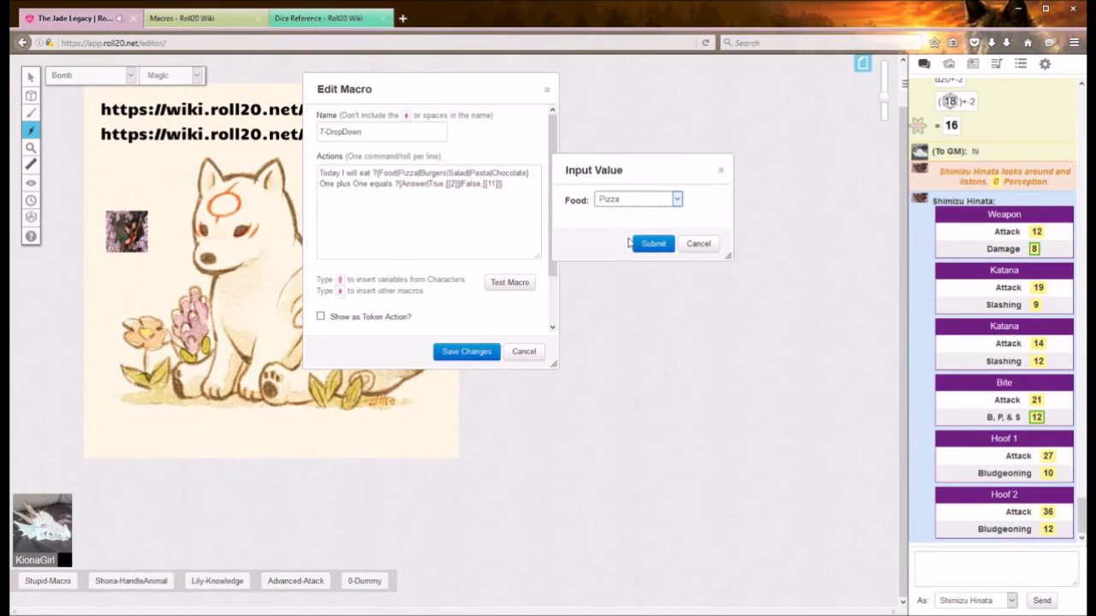
{"action": "left_click", "coordinate": [633, 257]}
{"action": "left_click", "coordinate": [653, 243]}
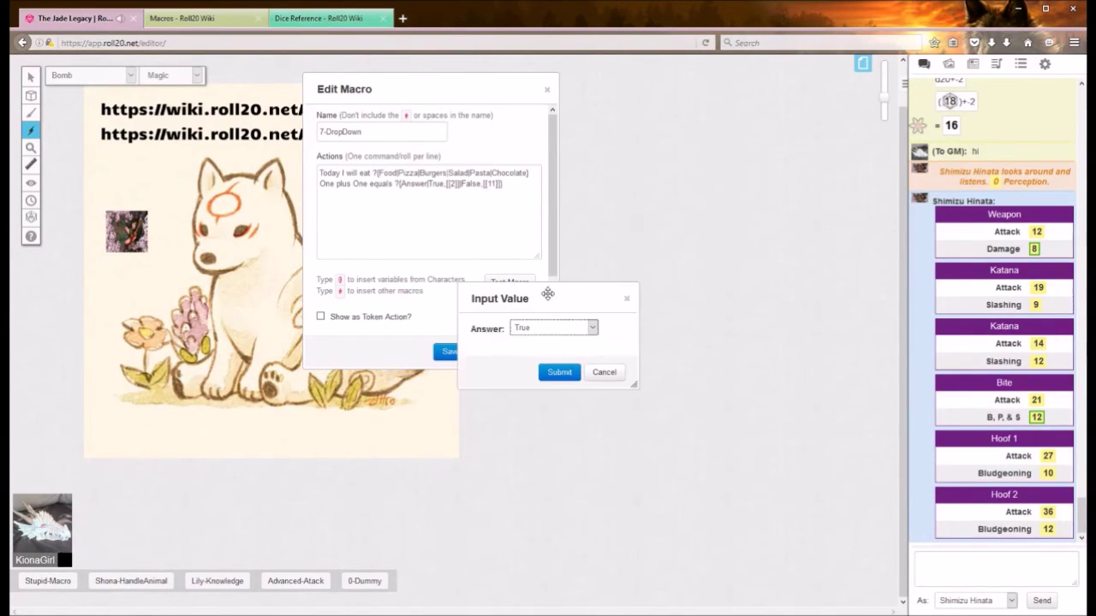
- Move the Answer prompt clear of the macro and try its False and True options without submitting
{"action": "left_click_drag", "start_coordinate": [548, 293], "coordinate": [681, 170]}
{"action": "left_click", "coordinate": [693, 203]}
{"action": "left_click", "coordinate": [684, 225]}
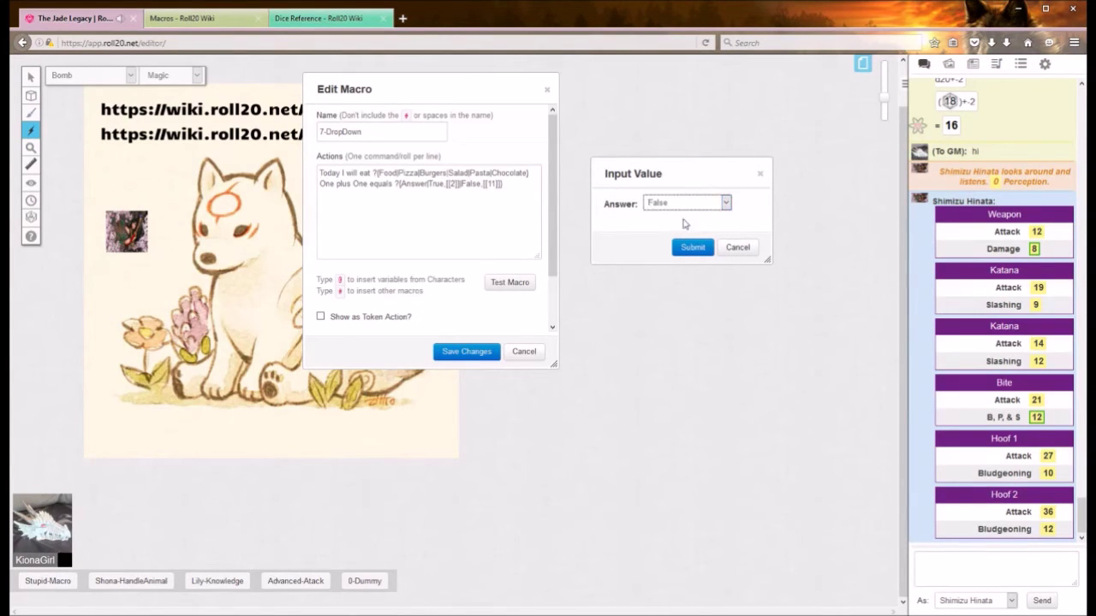
{"action": "left_click", "coordinate": [675, 207]}
{"action": "left_click", "coordinate": [673, 215]}
- Examine how the Answer query's True option is written, including its comma, the value [[2]] and the separator
{"action": "left_click", "coordinate": [448, 184]}
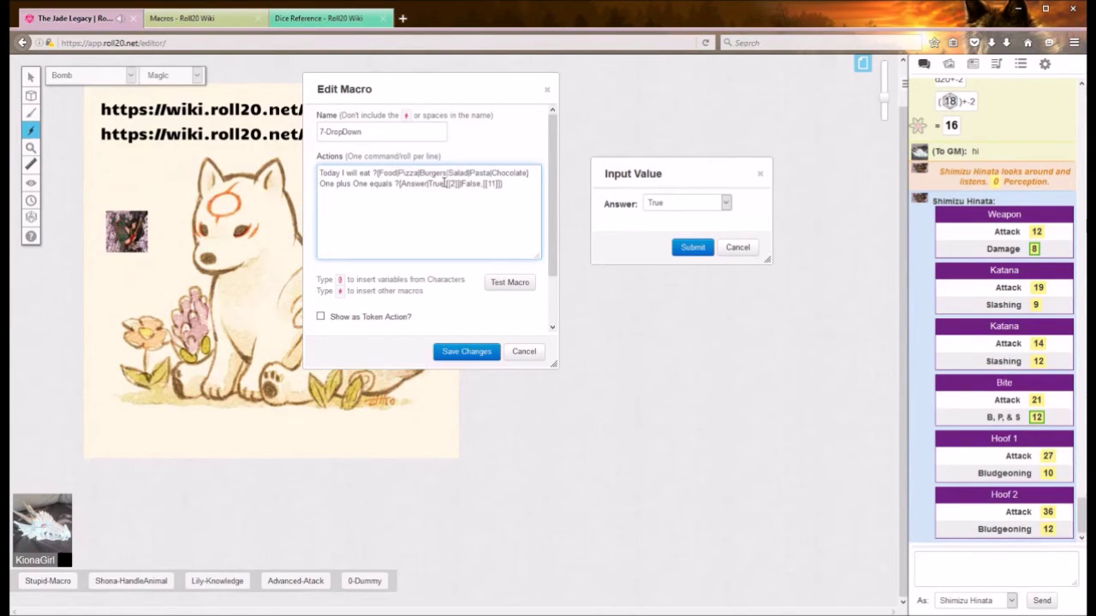
{"action": "left_click_drag", "start_coordinate": [446, 184], "coordinate": [461, 184]}
{"action": "left_click", "coordinate": [459, 215]}
{"action": "left_click_drag", "start_coordinate": [423, 184], "coordinate": [460, 184]}
{"action": "left_click", "coordinate": [445, 197]}
{"action": "double_click", "coordinate": [437, 186]}
{"action": "left_click_drag", "start_coordinate": [461, 185], "coordinate": [452, 187]}
{"action": "left_click", "coordinate": [445, 186]}
{"action": "left_click", "coordinate": [657, 203]}
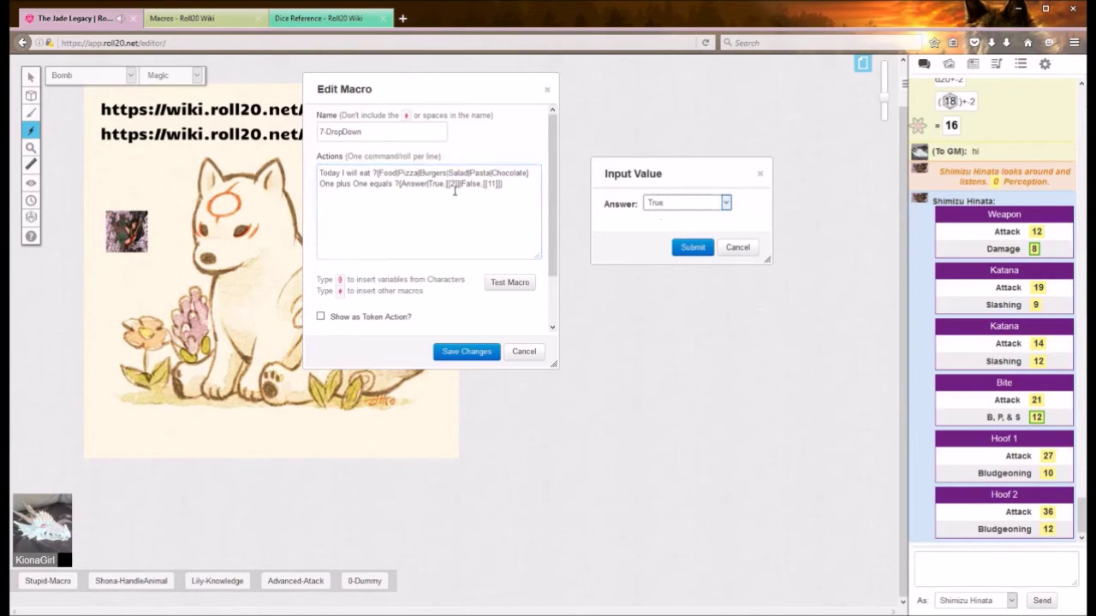
{"action": "left_click_drag", "start_coordinate": [454, 184], "coordinate": [462, 184]}
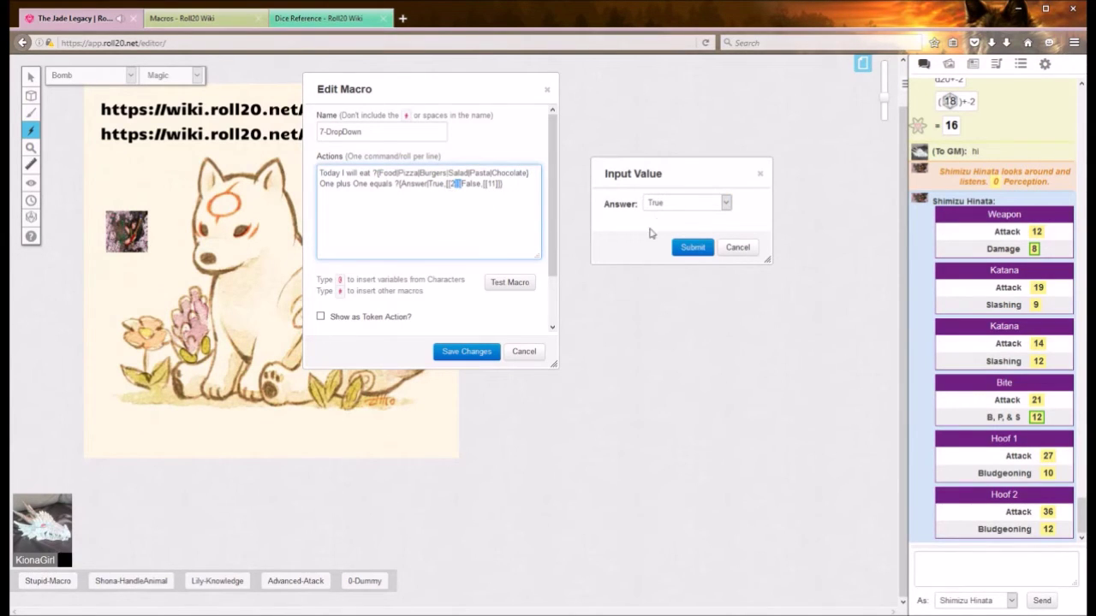
- Submit False for the Answer prompt
{"action": "left_click", "coordinate": [692, 210]}
{"action": "left_click", "coordinate": [687, 229]}
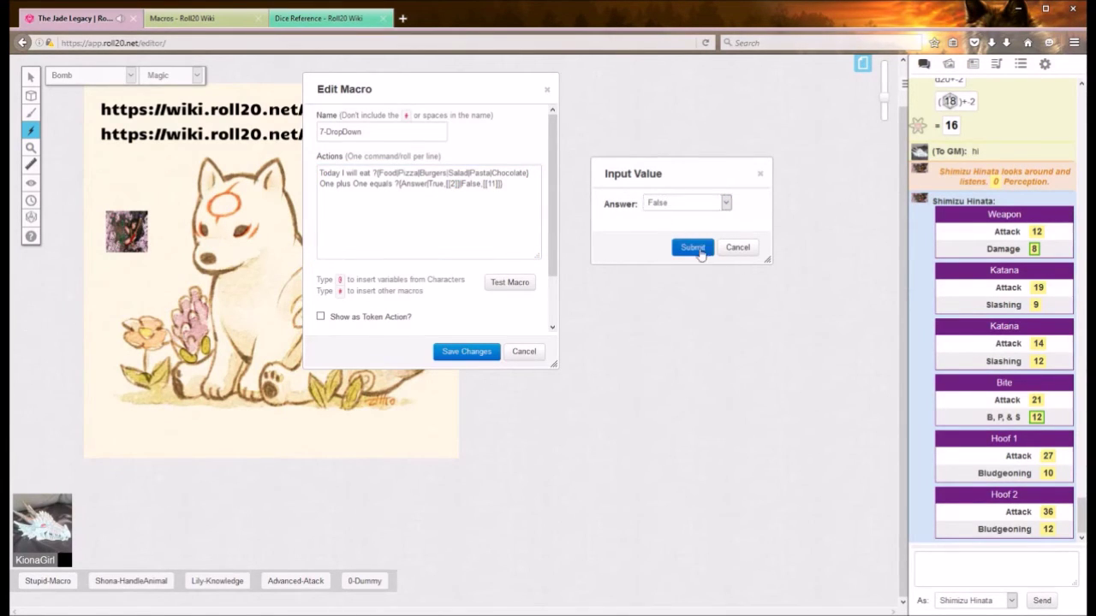
{"action": "left_click", "coordinate": [704, 248]}
- Compare the chat output with the False option and its value in the macro, and close the macro without saving
{"action": "left_click_drag", "start_coordinate": [1001, 509], "coordinate": [954, 532]}
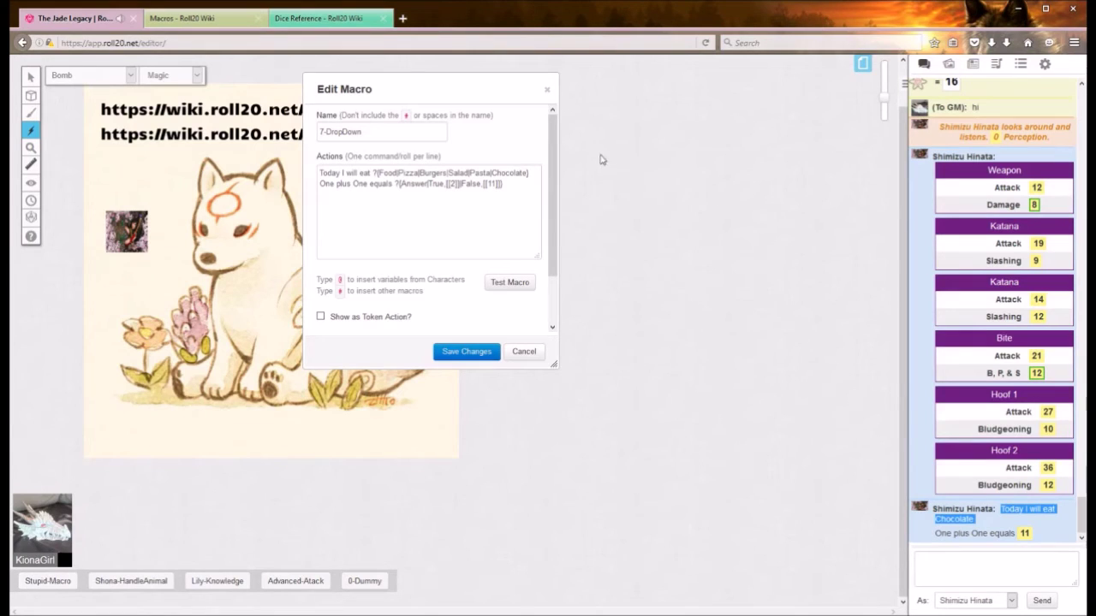
{"action": "double_click", "coordinate": [473, 185]}
{"action": "double_click", "coordinate": [493, 183]}
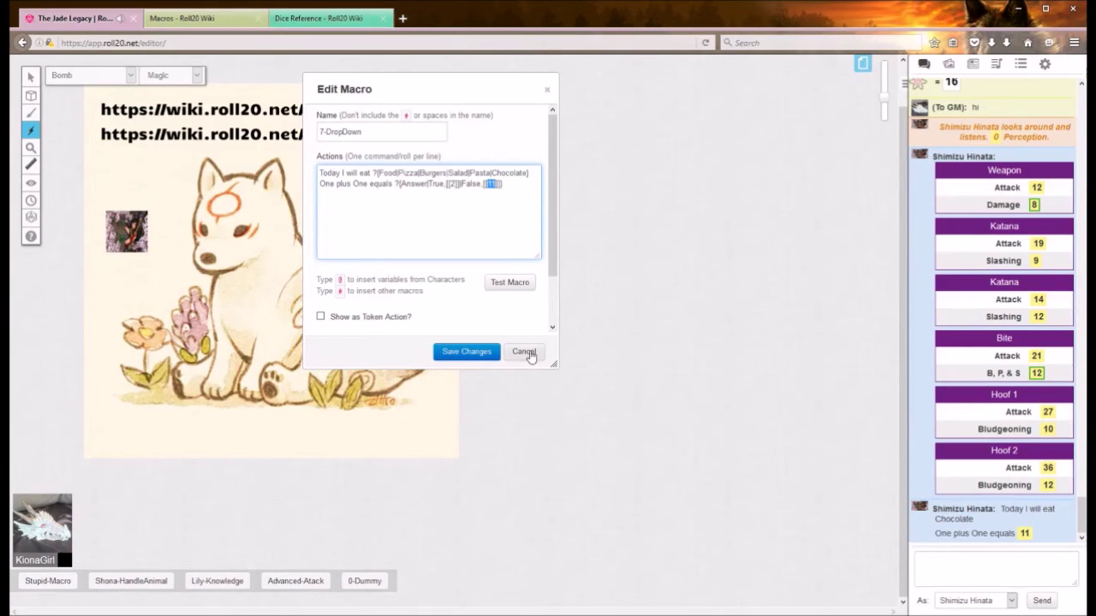
{"action": "left_click", "coordinate": [530, 356]}
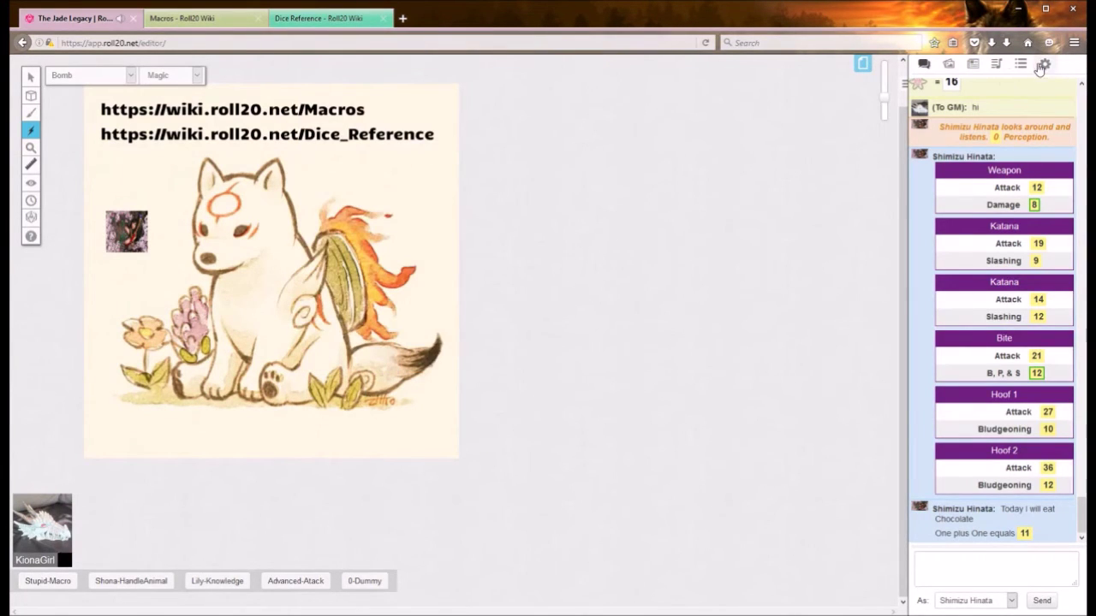
- Open the 5-Attack macro for editing and place the cursor before the Misc ATK prompt
{"action": "left_click", "coordinate": [1044, 64]}
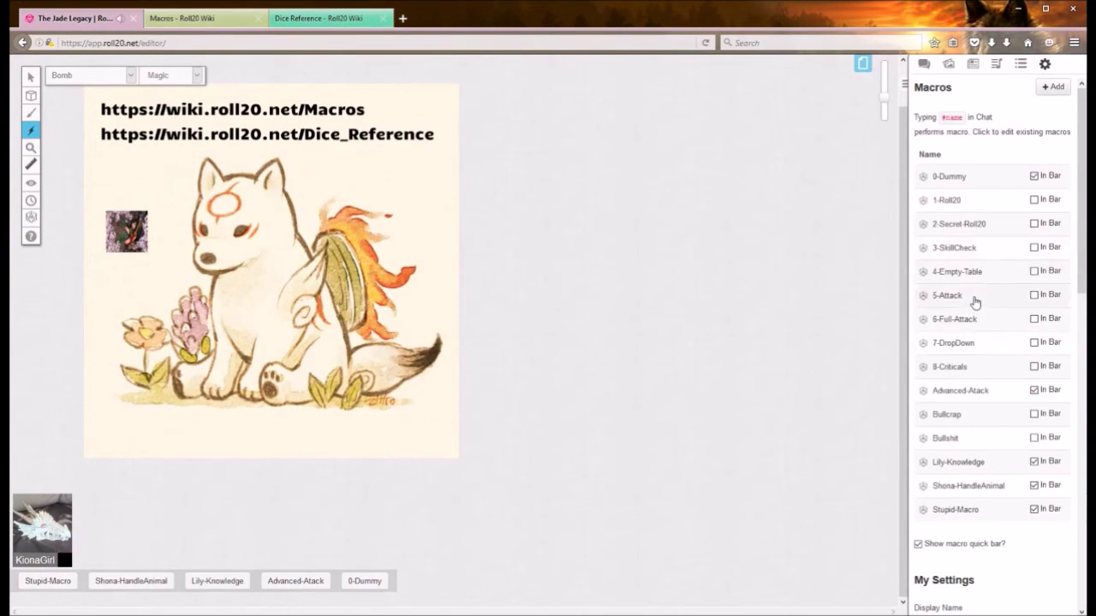
{"action": "left_click", "coordinate": [972, 297]}
{"action": "left_click_drag", "start_coordinate": [513, 88], "coordinate": [464, 91]}
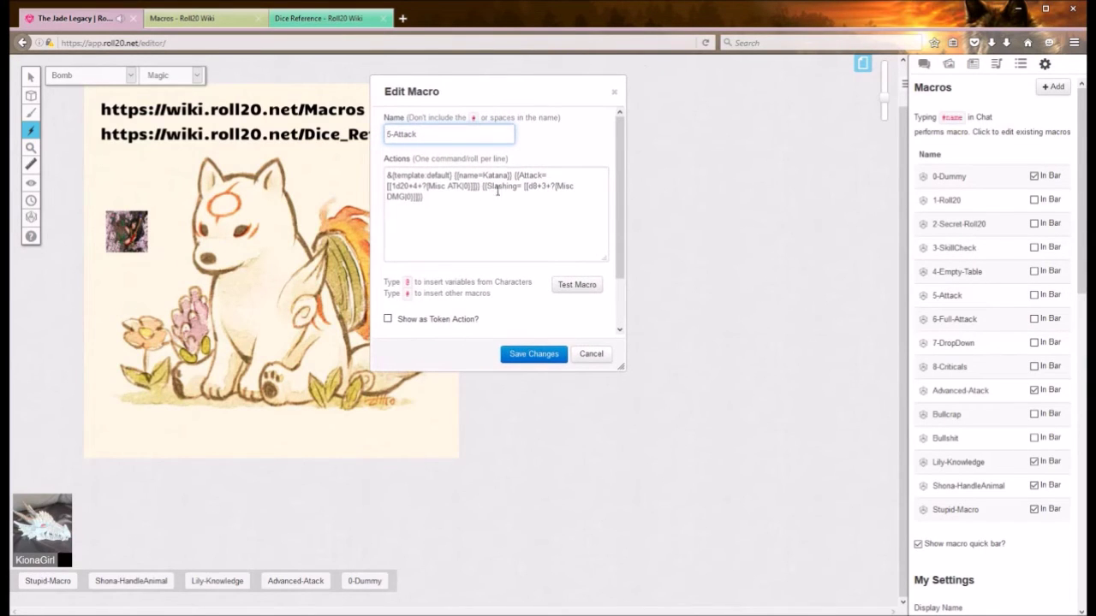
{"action": "left_click", "coordinate": [420, 186]}
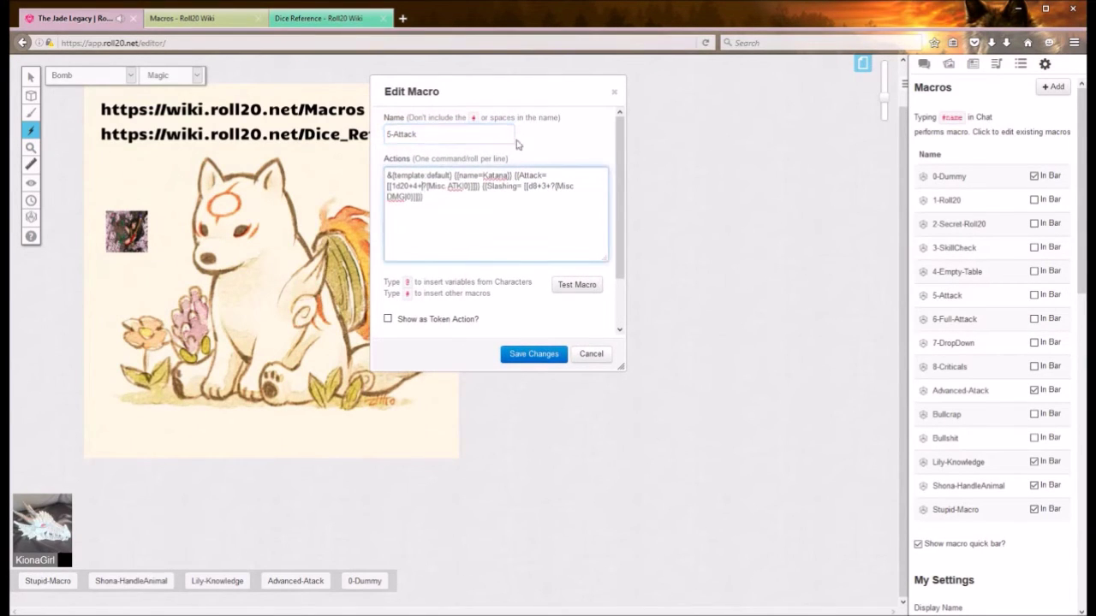
- Review the melee bonuses, Katana entry and feats on the major NPC's character sheet, keeping the macro alongside
{"action": "left_click", "coordinate": [973, 69]}
{"action": "left_click", "coordinate": [978, 183]}
{"action": "scroll", "coordinate": [395, 248], "scroll_direction": "down", "scroll_amount": 15}
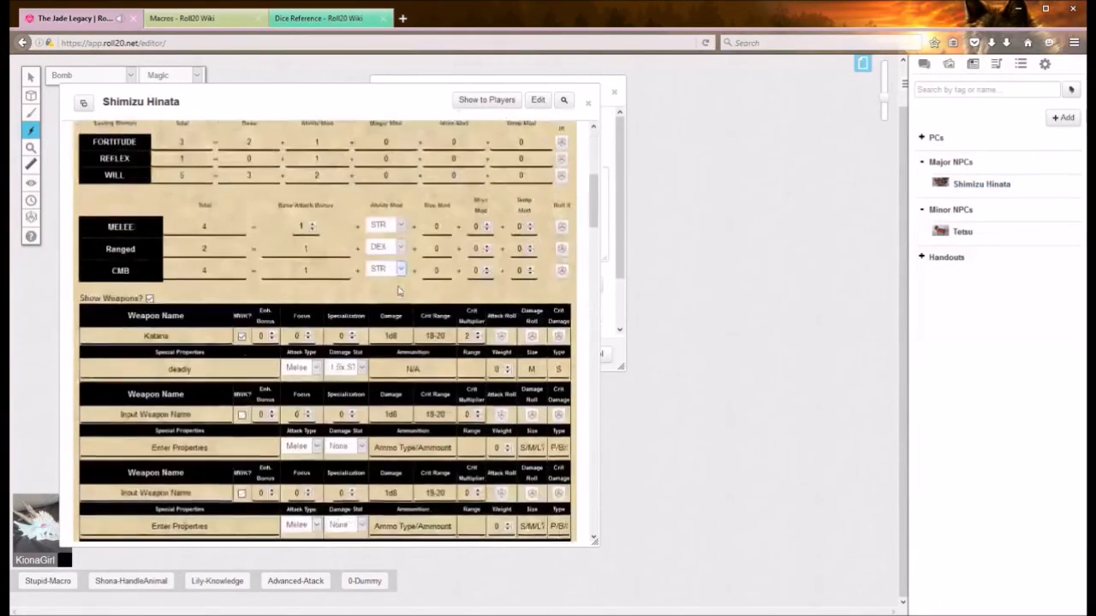
{"action": "triple_click", "coordinate": [391, 227]}
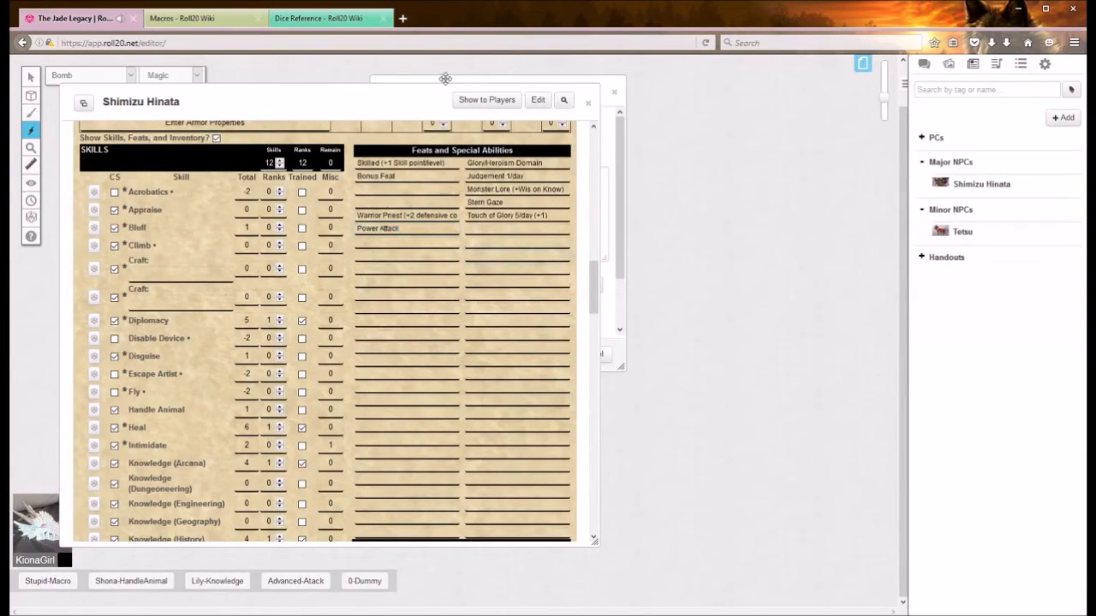
{"action": "left_click_drag", "start_coordinate": [441, 80], "coordinate": [597, 83]}
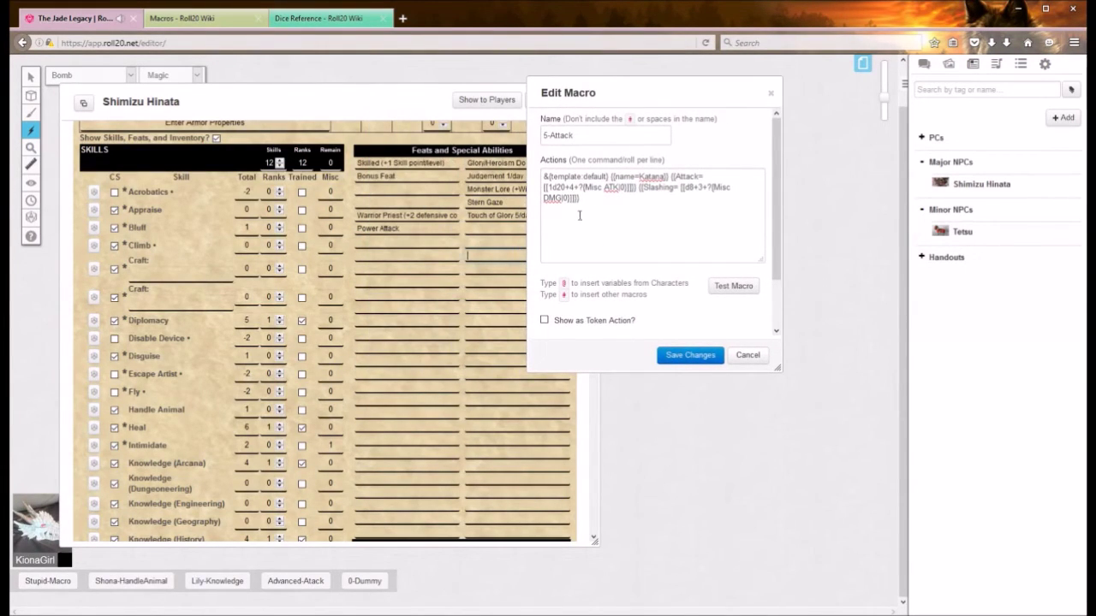
- Insert the query ?{Power Attack|Yes,[[-1]]|No,[[0]]}+ before the Misc ATK prompt in the 5-Attack macro's attack roll
{"action": "left_click", "coordinate": [580, 186]}
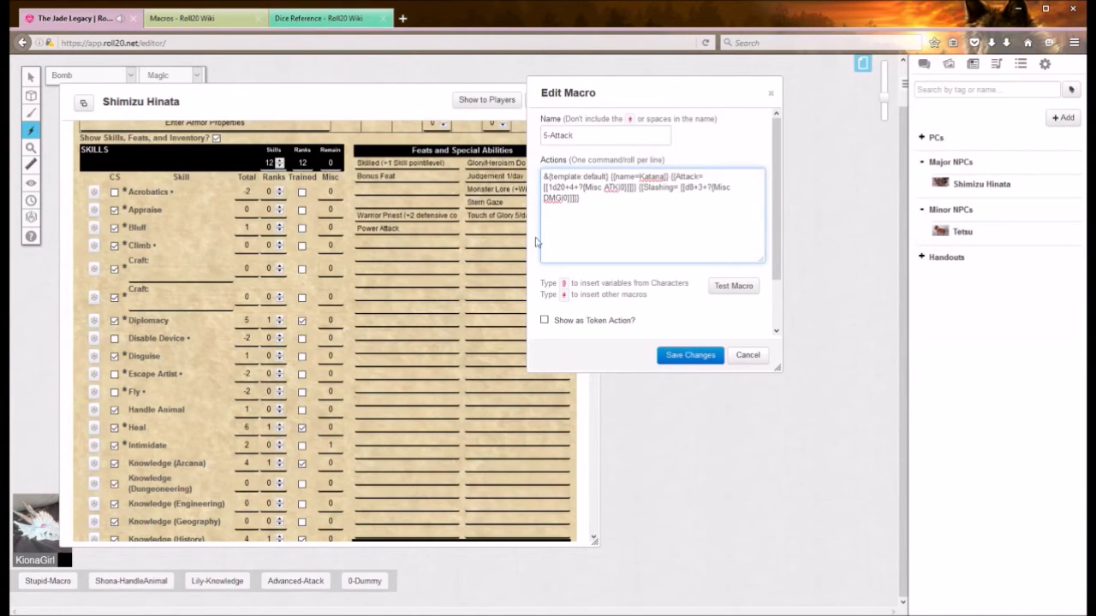
{"action": "scroll", "coordinate": [187, 380], "scroll_direction": "up", "scroll_amount": 15}
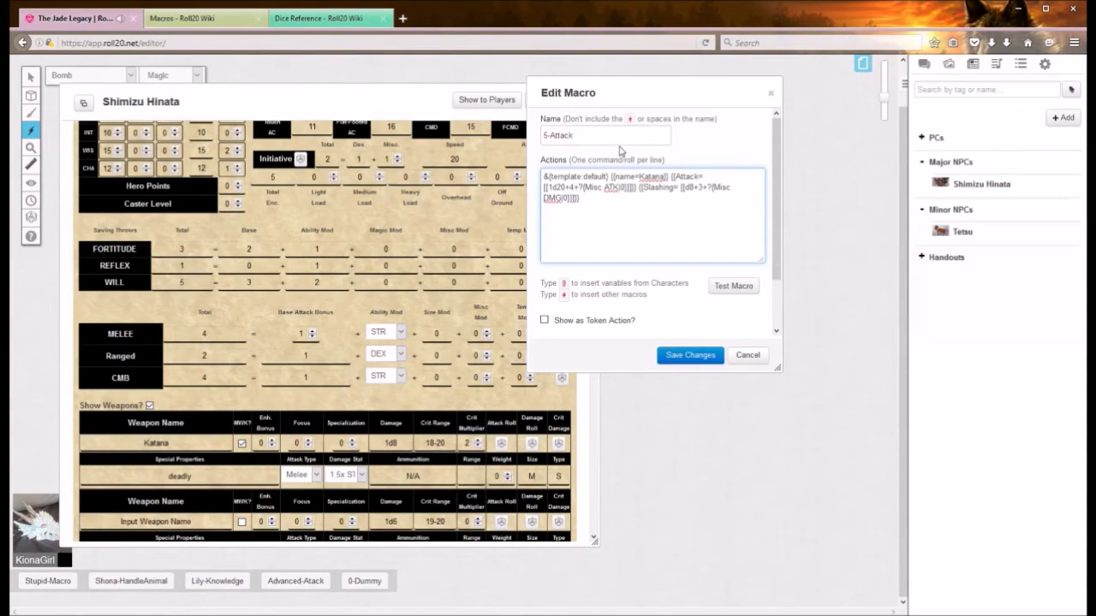
{"action": "type", "text": "?{"}
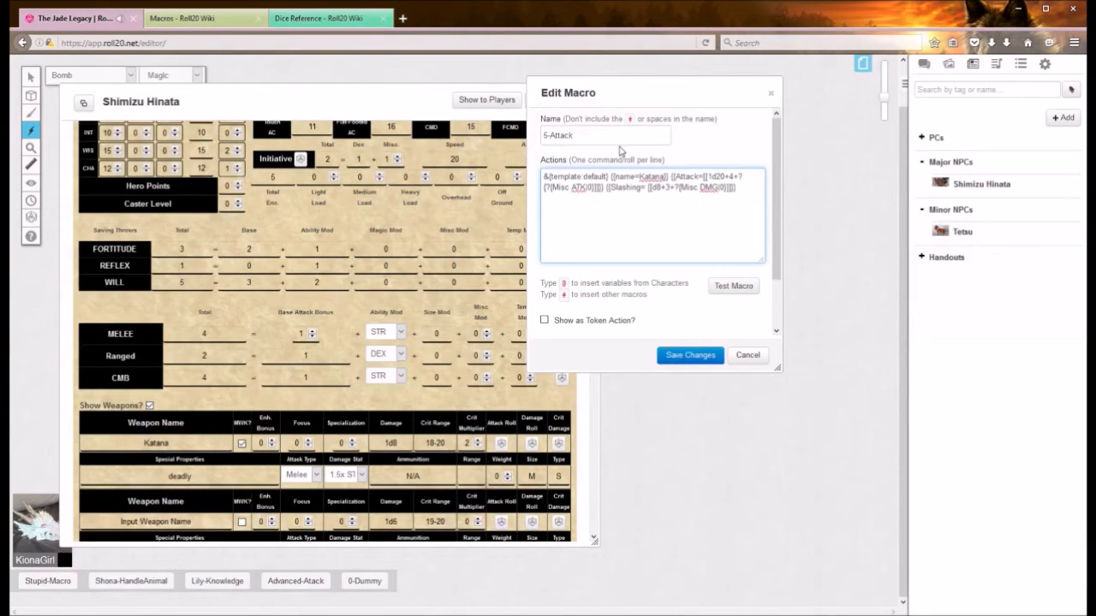
{"action": "type", "text": "Pow"}
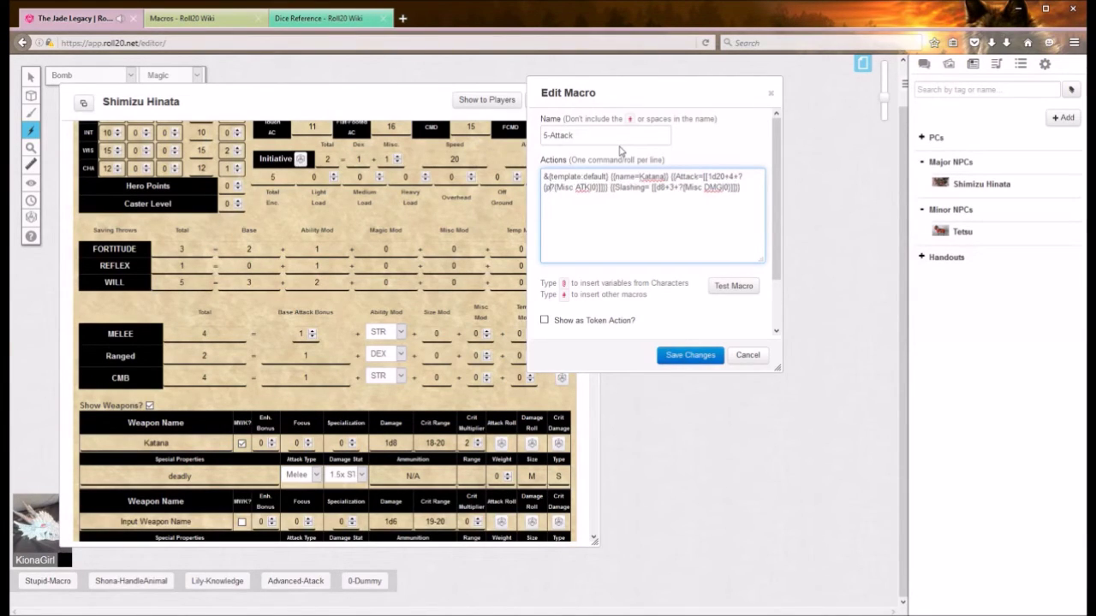
{"action": "type", "text": "er A"}
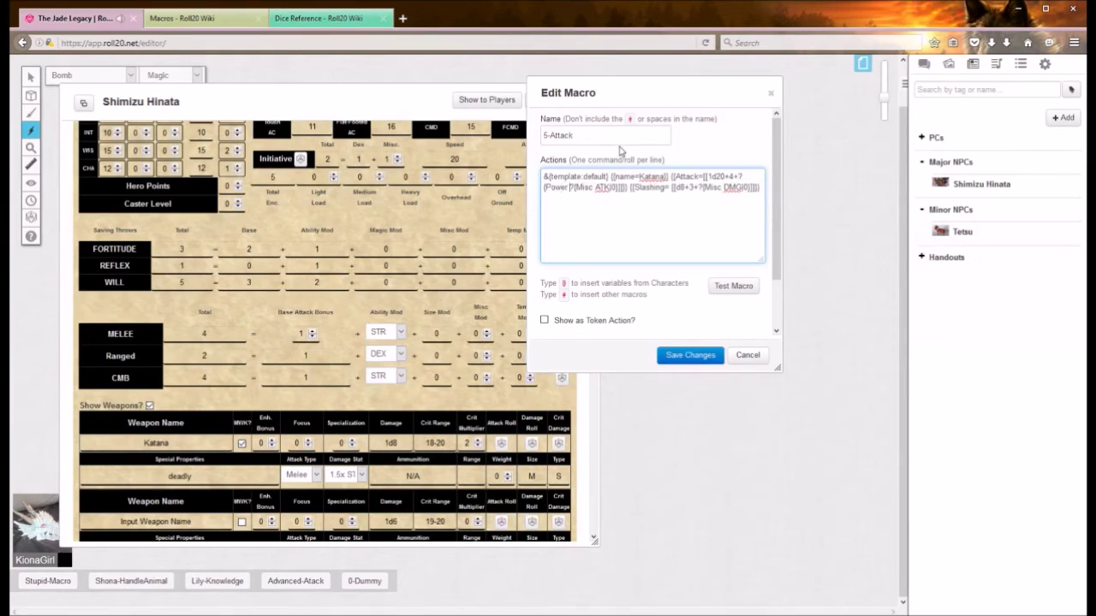
{"action": "type", "text": "ttack"}
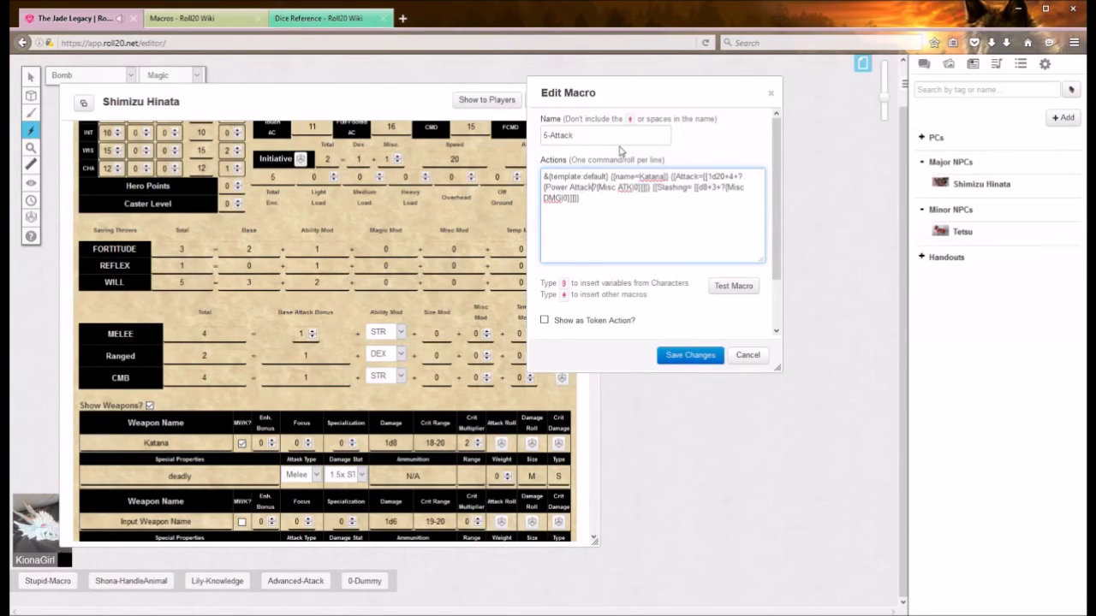
{"action": "type", "text": "|Yes,"}
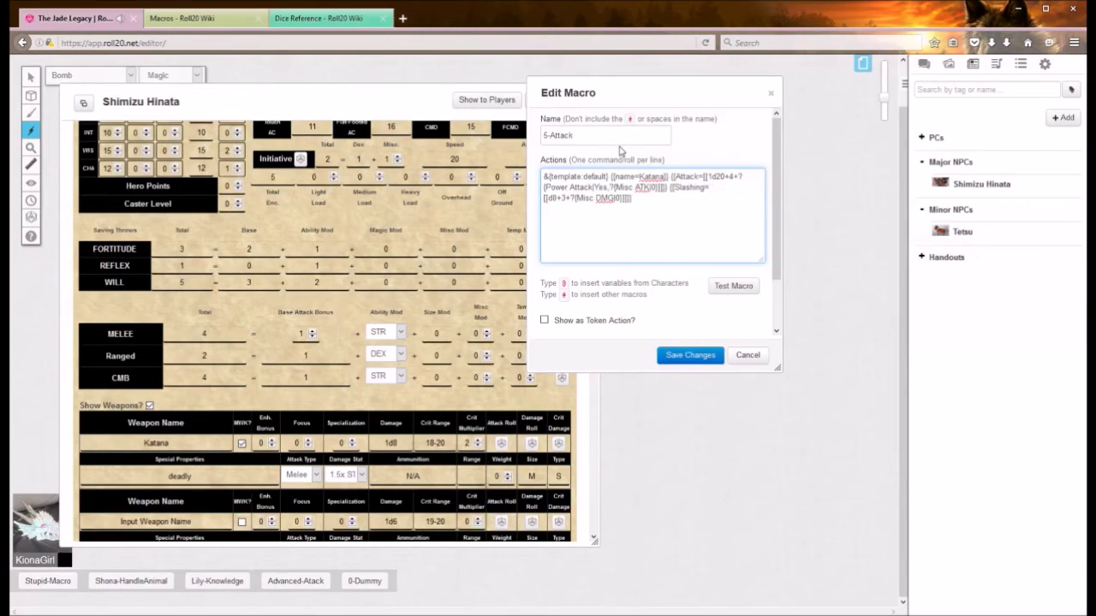
{"action": "type", "text": "[[-1]]|No,[[0]]"}
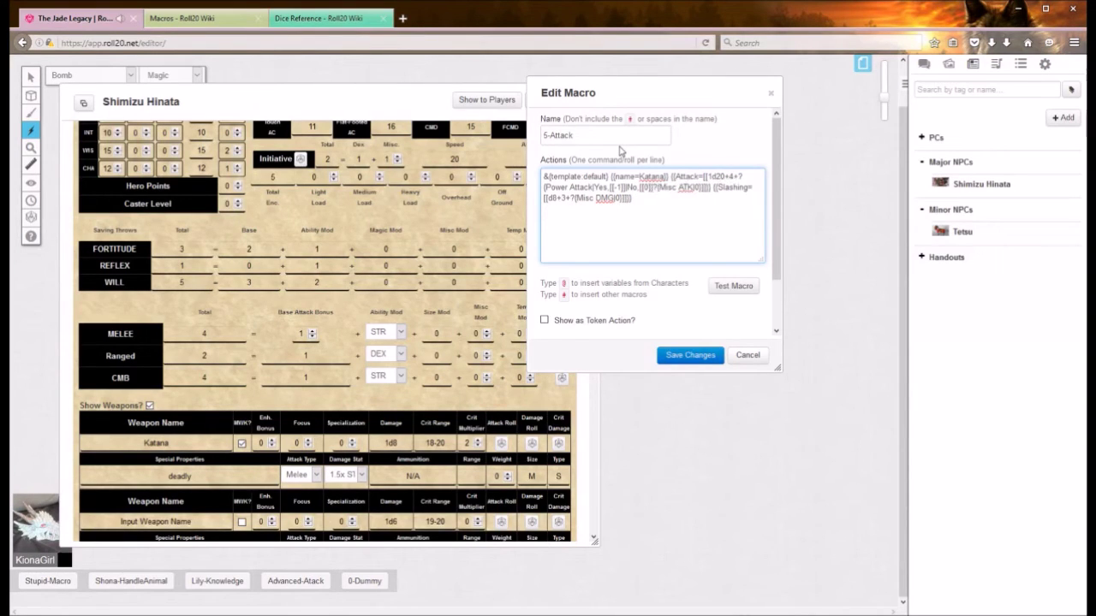
{"action": "type", "text": "}+"}
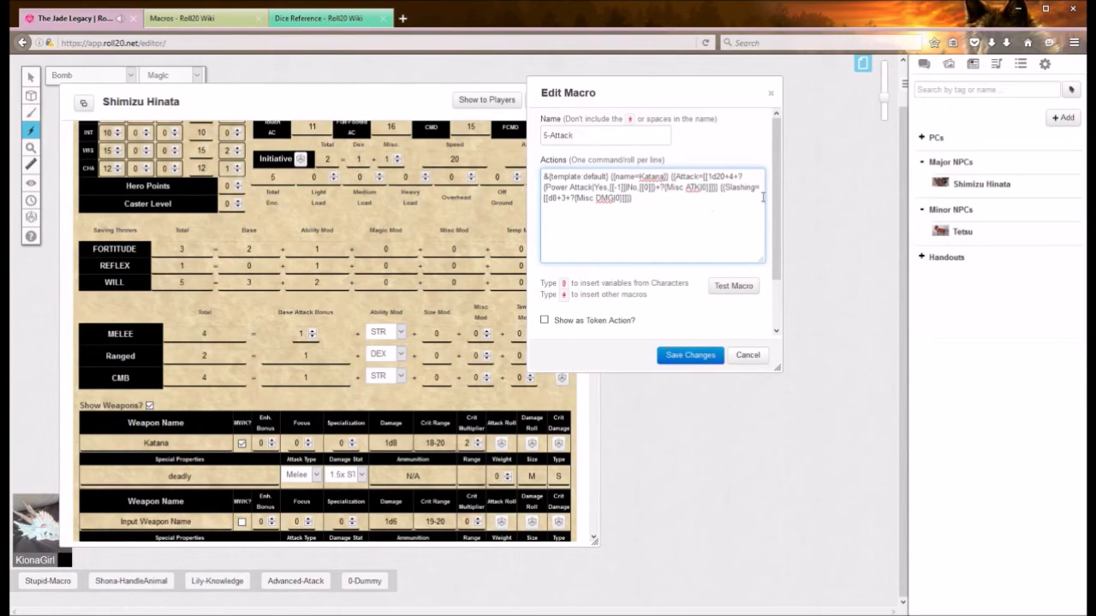
- Insert the query ?{Power Attack|Yes,[[2]]|No,[[0]]}+ before the Misc DMG prompt in the slashing damage roll
{"action": "left_click", "coordinate": [577, 197]}
{"action": "type", "text": "?{Power A"}
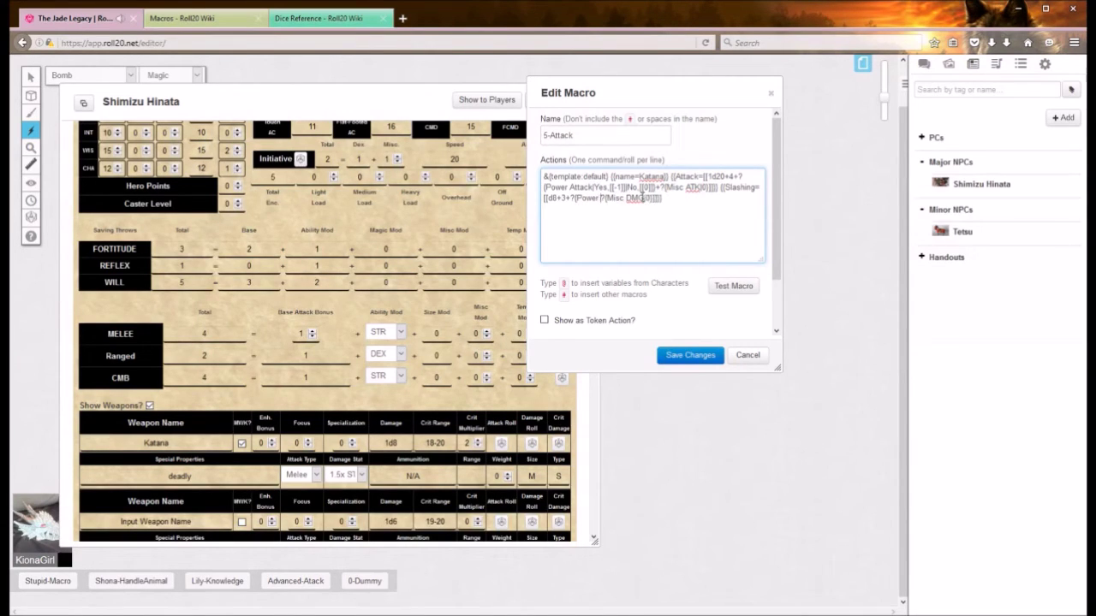
{"action": "type", "text": "ttack|Ye"}
{"action": "type", "text": "s,"}
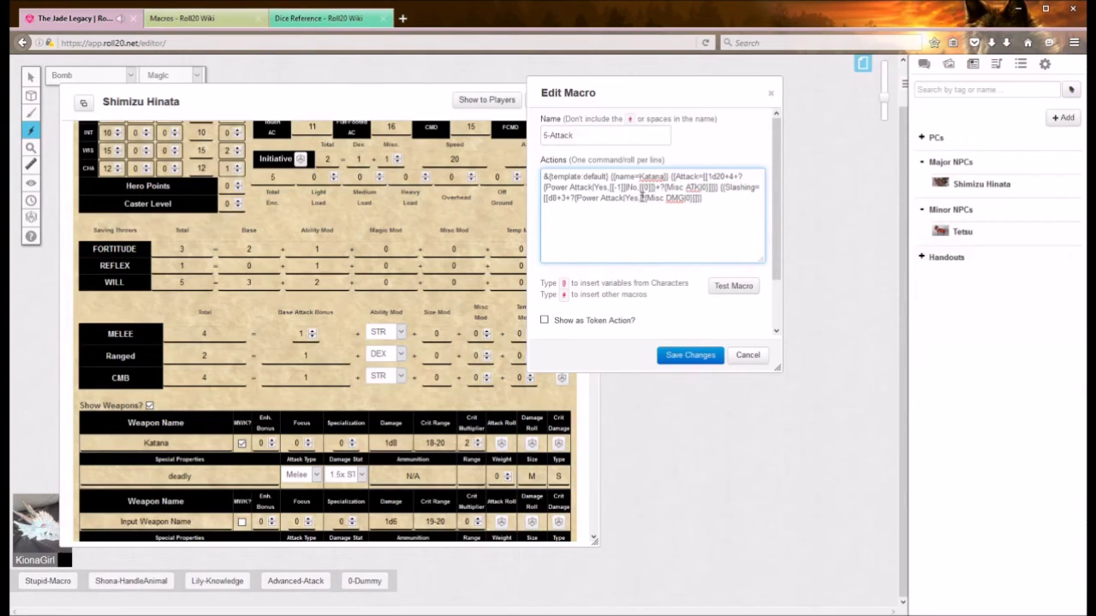
{"action": "type", "text": "[[2]]||No,["}
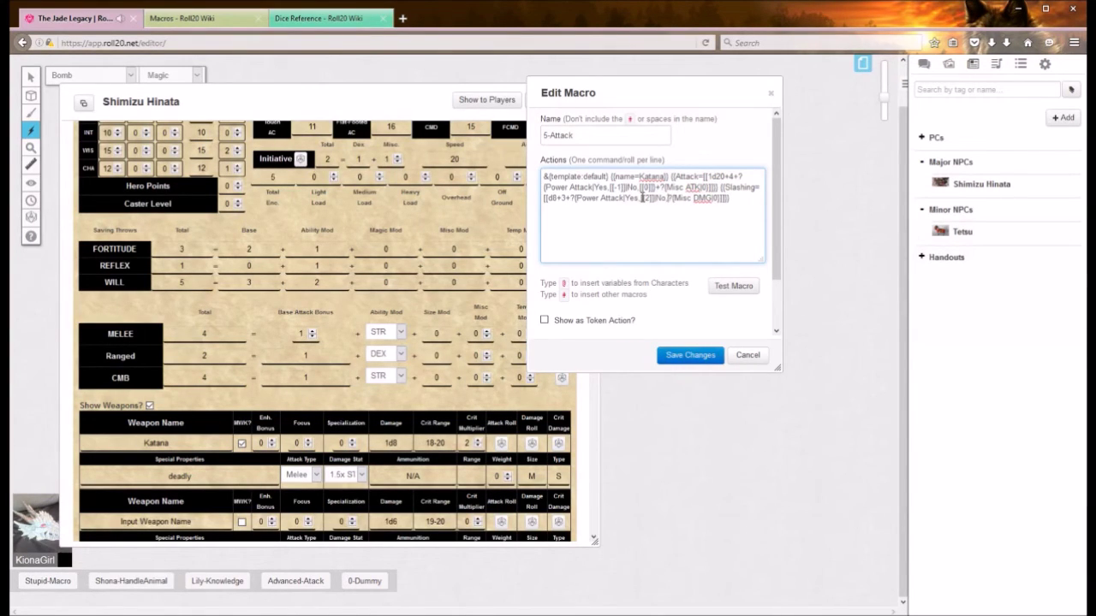
{"action": "type", "text": "["}
{"action": "type", "text": "0"}
{"action": "type", "text": "]]}+"}
{"action": "type", "text": "[["}
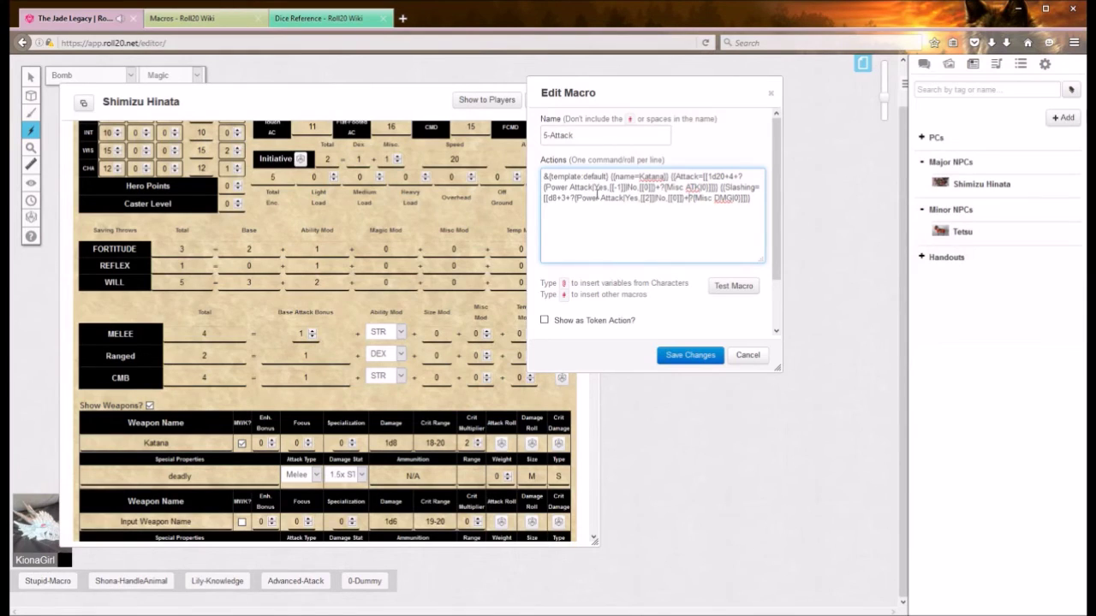
- Rename the attack roll's Power Attack query to Power ATK and the damage roll's query to Power DMG
{"action": "double_click", "coordinate": [577, 186]}
{"action": "double_click", "coordinate": [611, 199]}
{"action": "double_click", "coordinate": [574, 187]}
{"action": "type", "text": "ATK"}
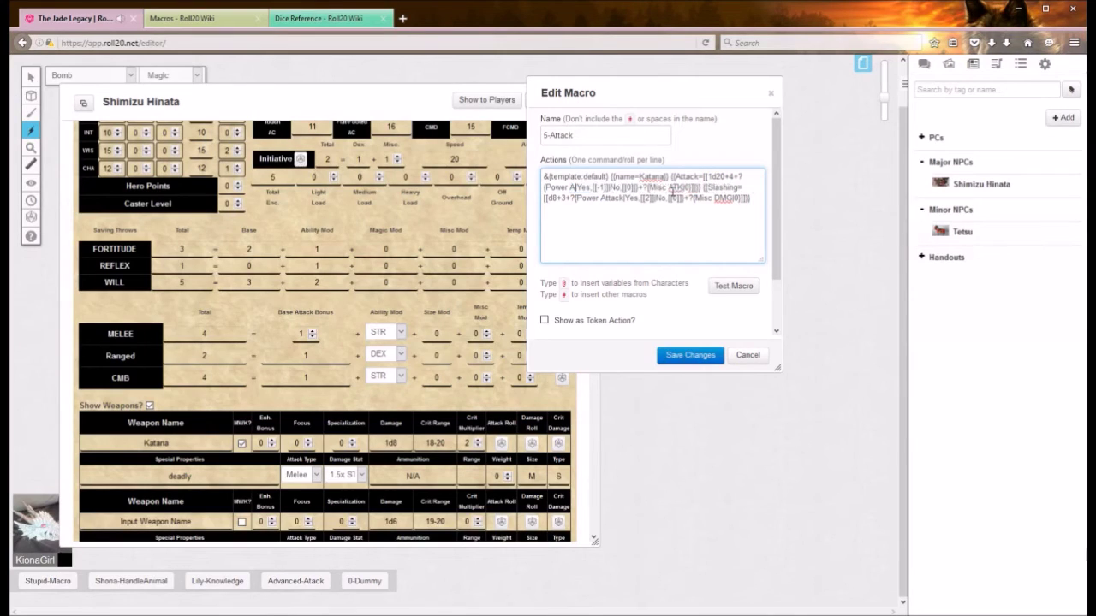
{"action": "double_click", "coordinate": [612, 199]}
{"action": "type", "text": "DMG"}
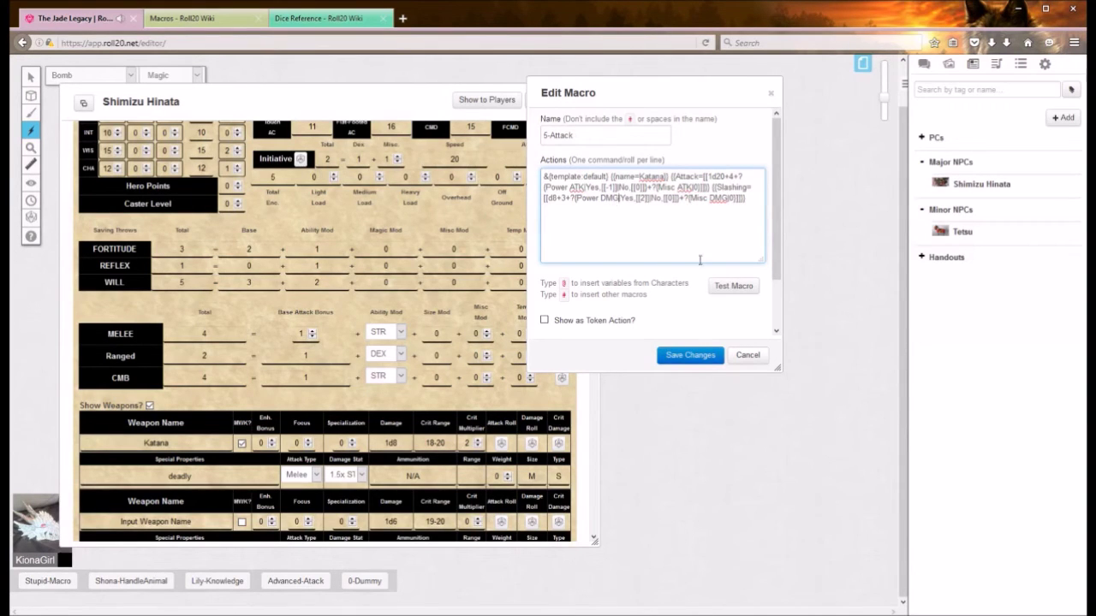
- Test the macro with Yes for Power ATK and Power DMG and 0 for both Misc prompts, and inspect the slashing roll's breakdown
{"action": "left_click", "coordinate": [734, 285]}
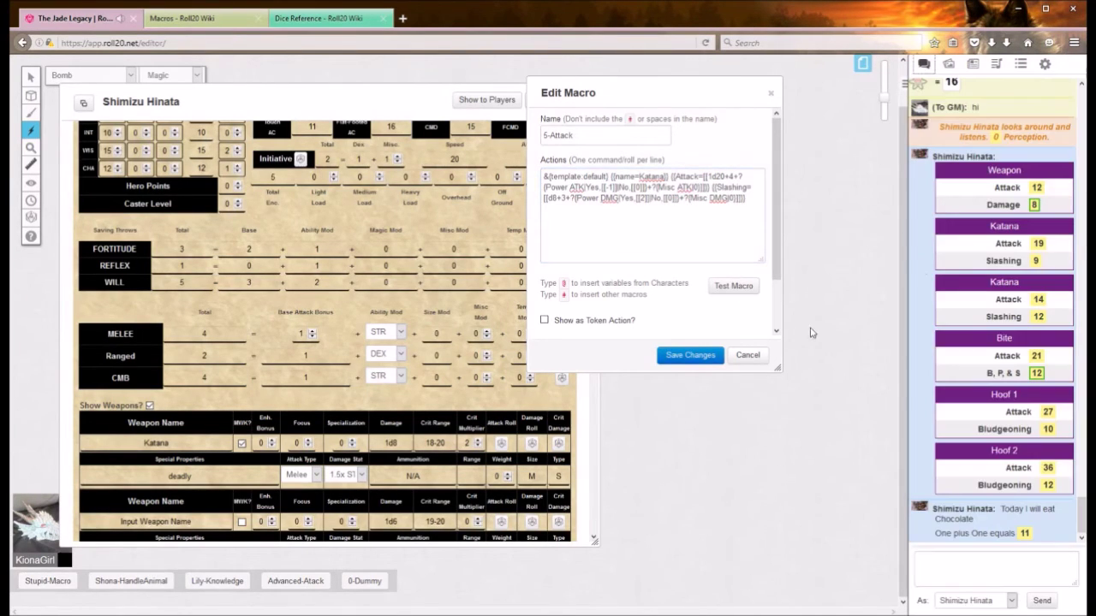
{"action": "left_click", "coordinate": [741, 291]}
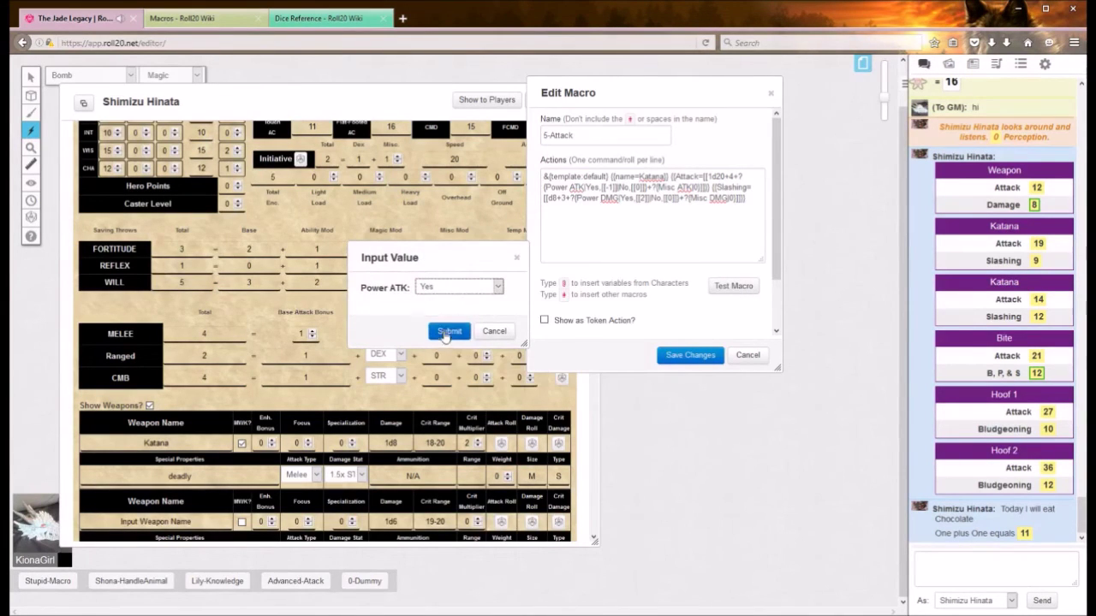
{"action": "left_click", "coordinate": [445, 334]}
{"action": "left_click", "coordinate": [558, 372]}
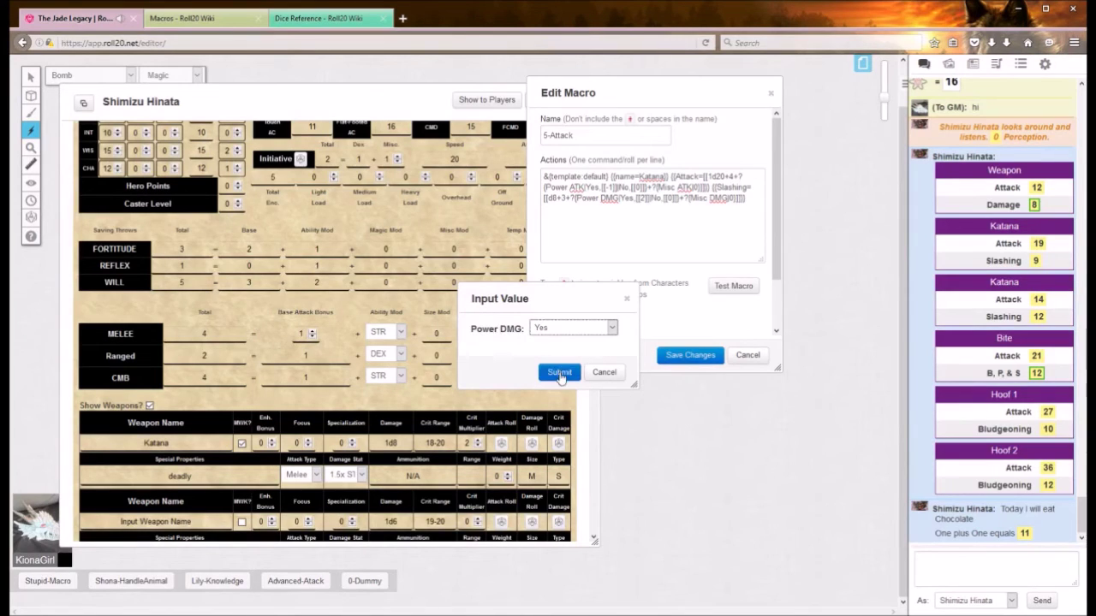
{"action": "left_click", "coordinate": [559, 373]}
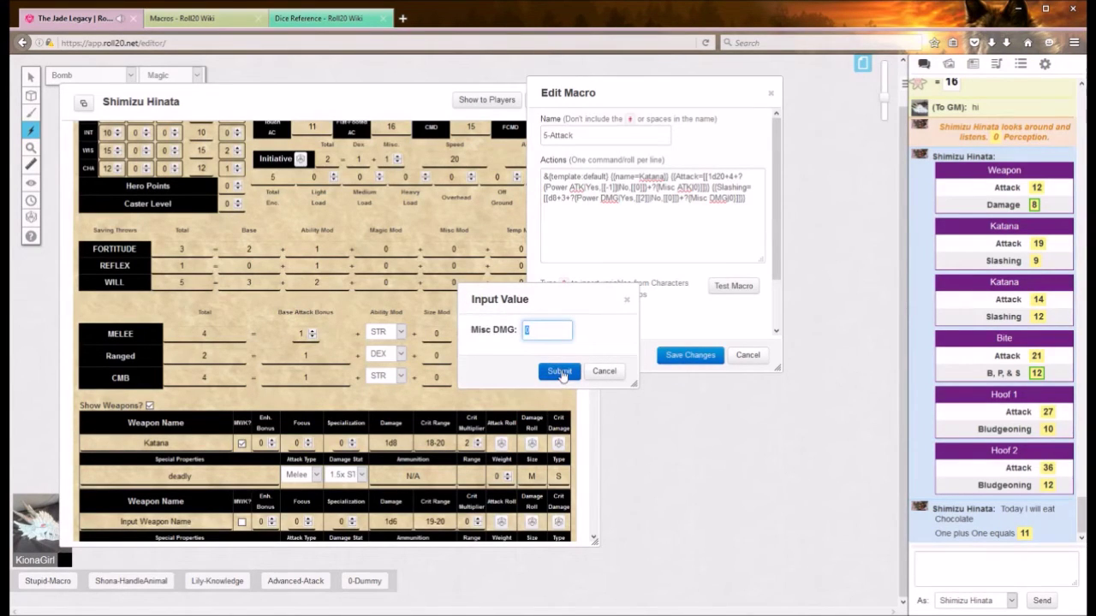
{"action": "left_click", "coordinate": [561, 373]}
{"action": "mouse_move", "coordinate": [1043, 512]}
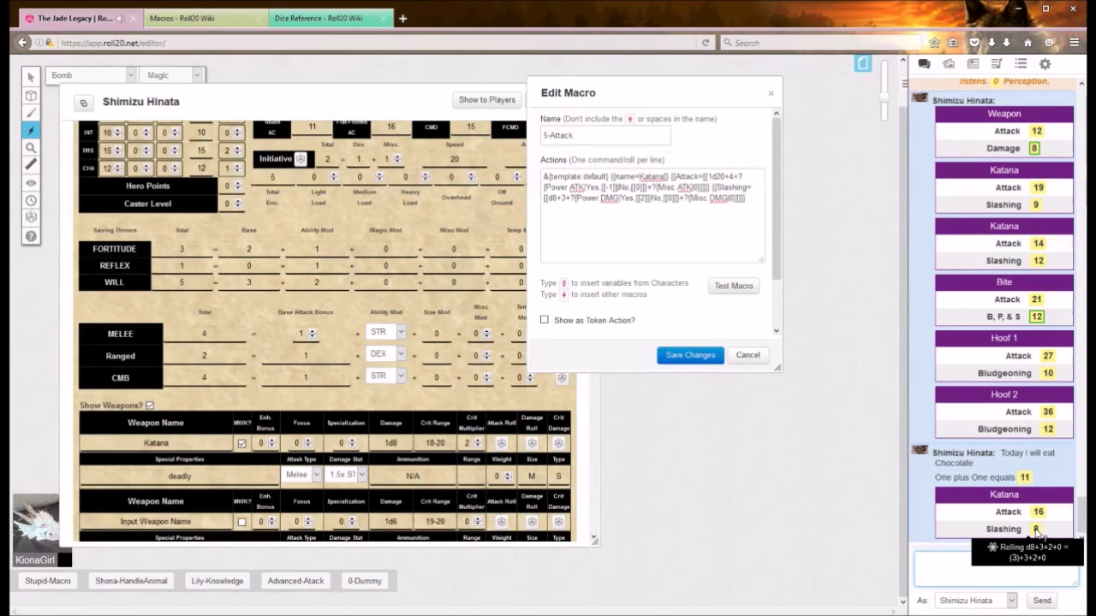
{"action": "left_click", "coordinate": [732, 293]}
{"action": "left_click", "coordinate": [587, 327]}
{"action": "left_click", "coordinate": [580, 354]}
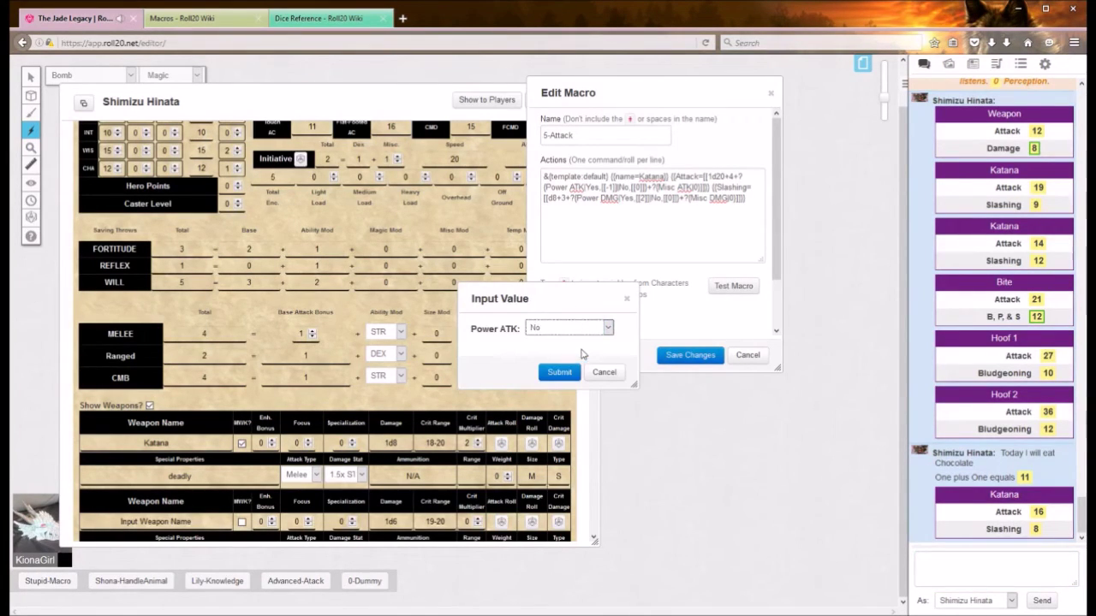
{"action": "left_click", "coordinate": [561, 375]}
{"action": "left_click", "coordinate": [558, 372]}
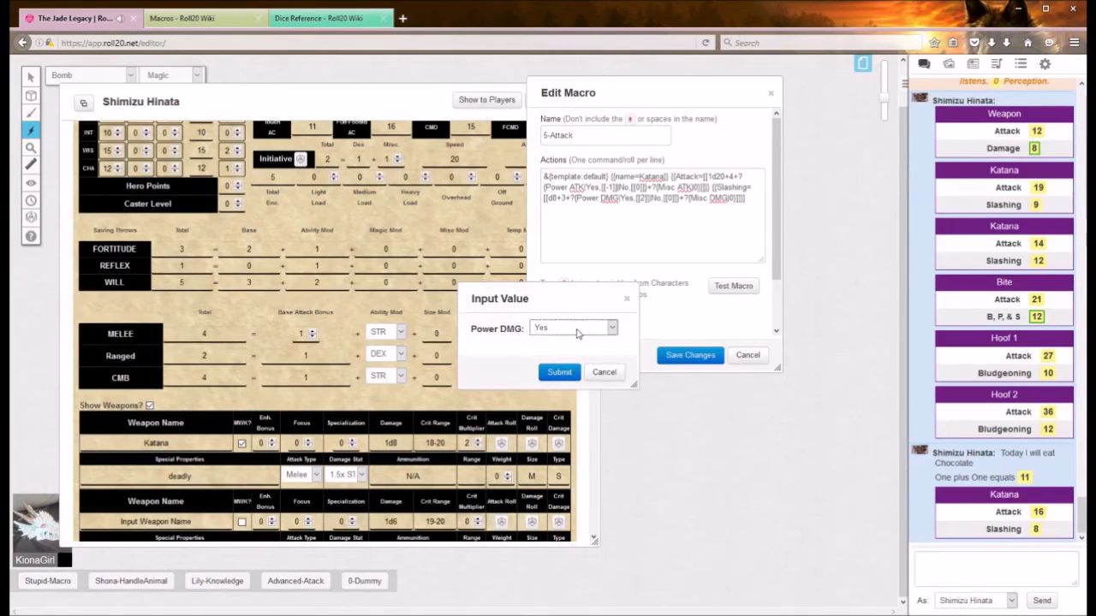
{"action": "left_click", "coordinate": [570, 371]}
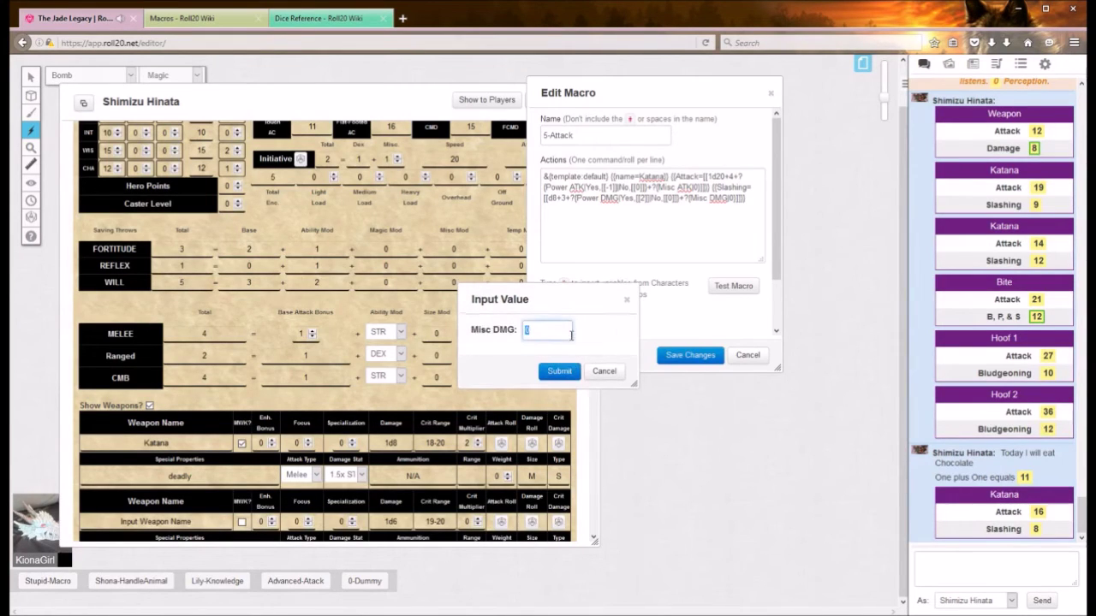
{"action": "left_click", "coordinate": [604, 371]}
- Test the macro again, submitting No for Power DMG and 0 for the Misc ATK and Misc DMG prompts
{"action": "left_click", "coordinate": [726, 289]}
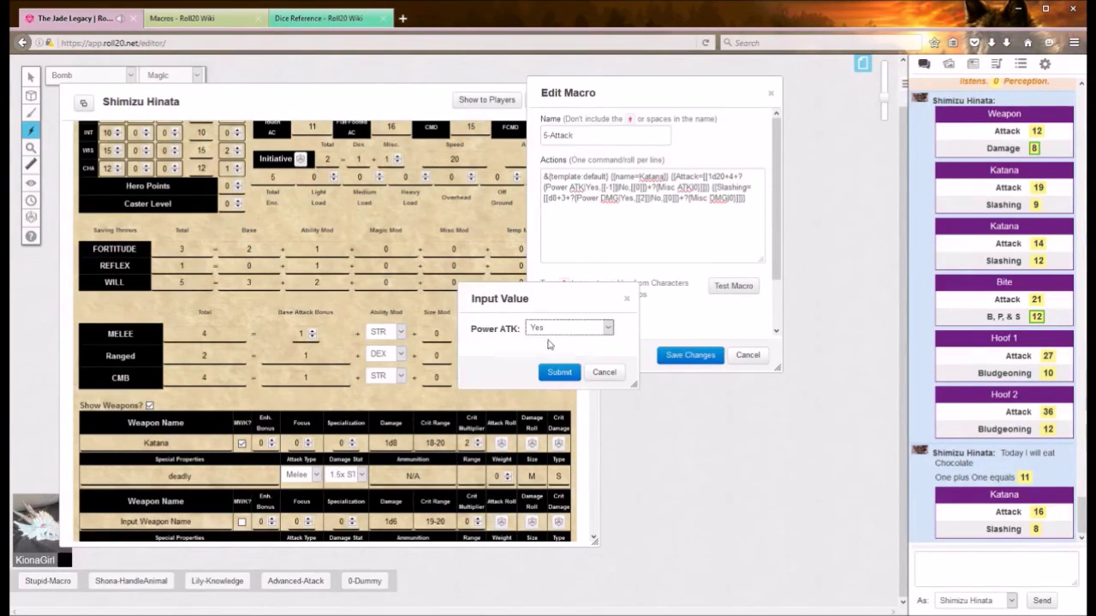
{"action": "left_click", "coordinate": [558, 373]}
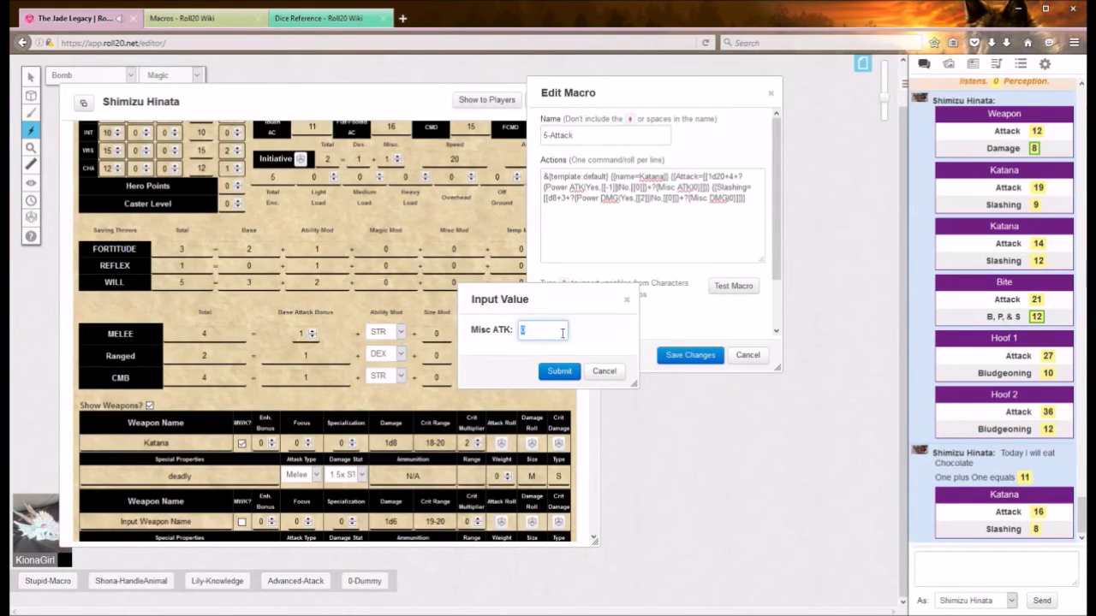
{"action": "left_click", "coordinate": [561, 370]}
{"action": "scroll", "coordinate": [567, 330], "scroll_direction": "down", "scroll_amount": 1}
{"action": "left_click", "coordinate": [560, 372]}
{"action": "left_click", "coordinate": [558, 372]}
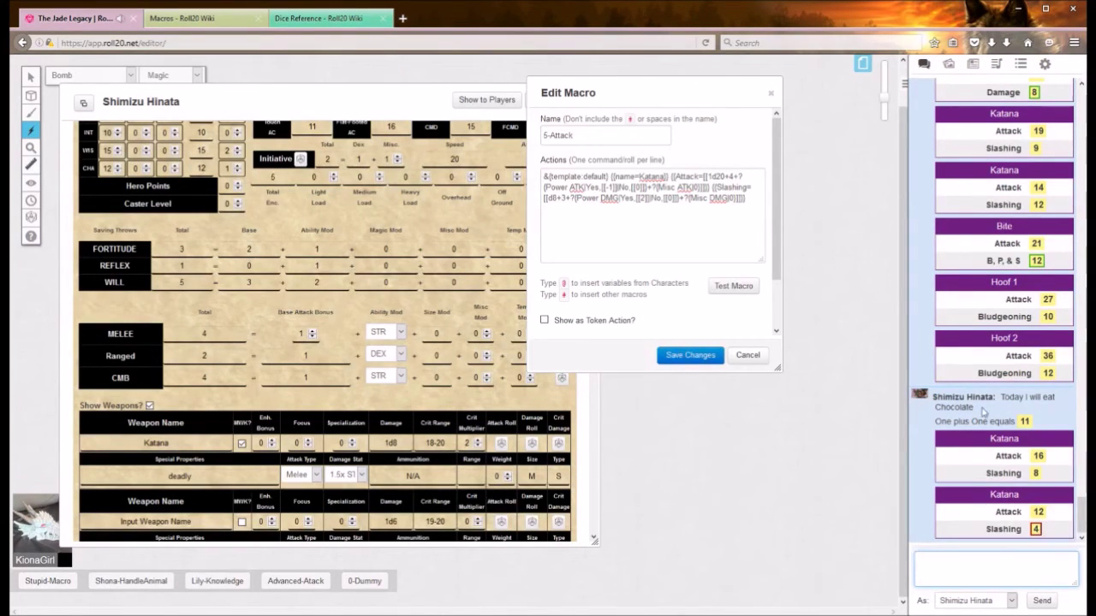
- Save the changes to the 5-Attack macro and close the major NPC's character sheet
{"action": "left_click", "coordinate": [676, 356]}
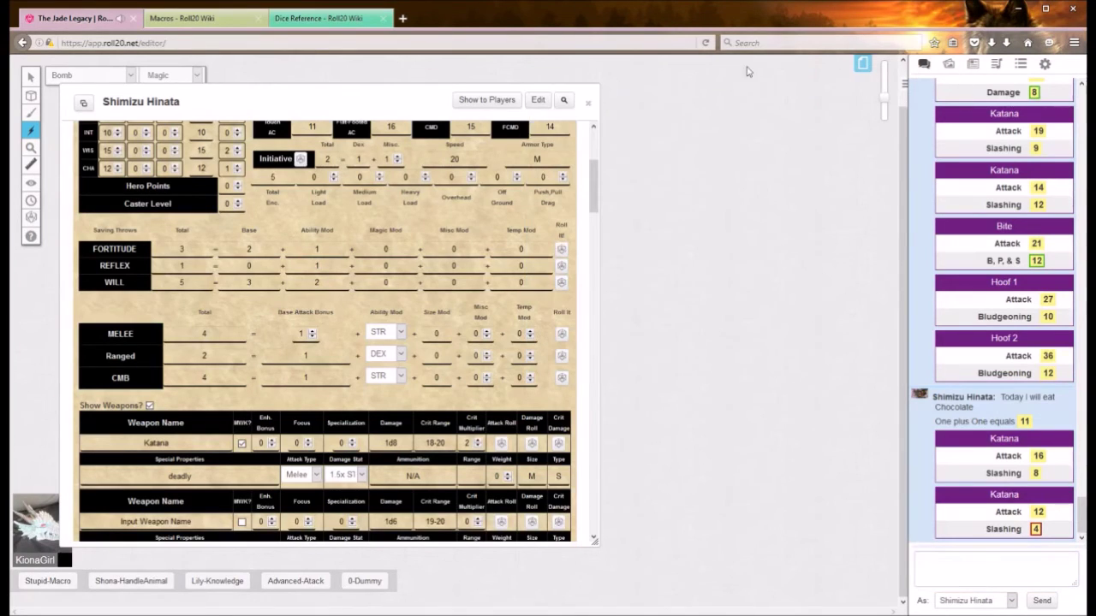
{"action": "left_click", "coordinate": [588, 102]}
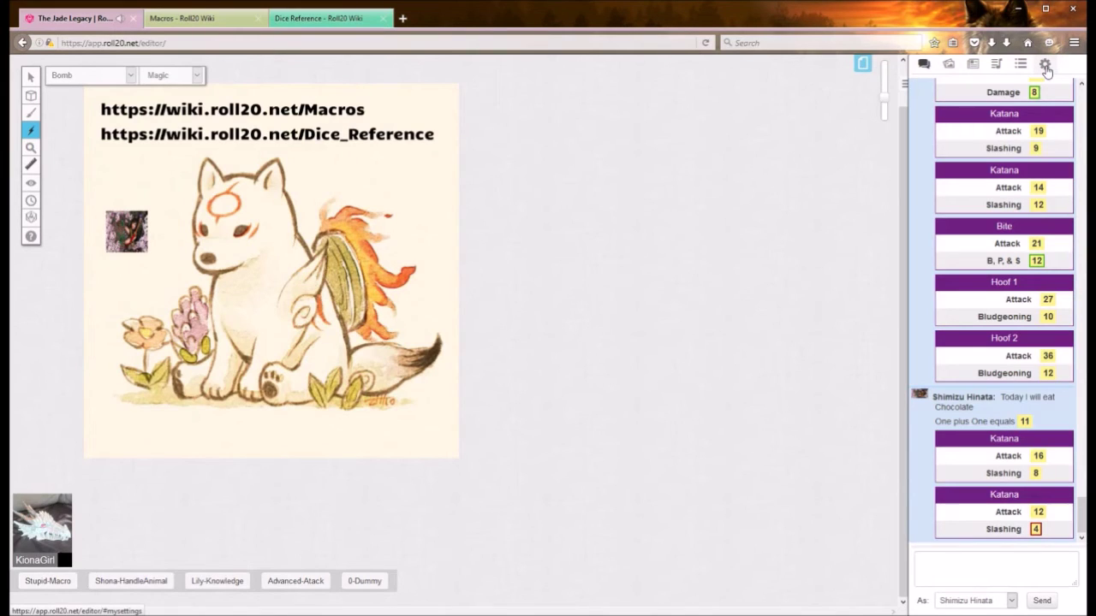
- Reopen the major NPC's character sheet from the journal and examine the Katana's critical range and multiplier
{"action": "left_click", "coordinate": [1045, 66]}
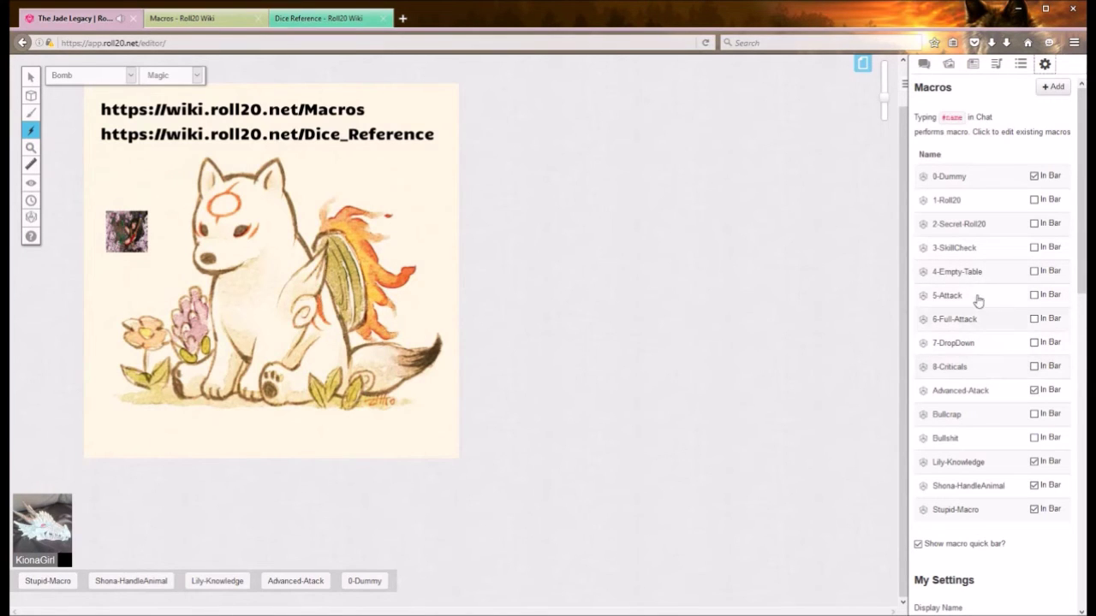
{"action": "left_click", "coordinate": [973, 63]}
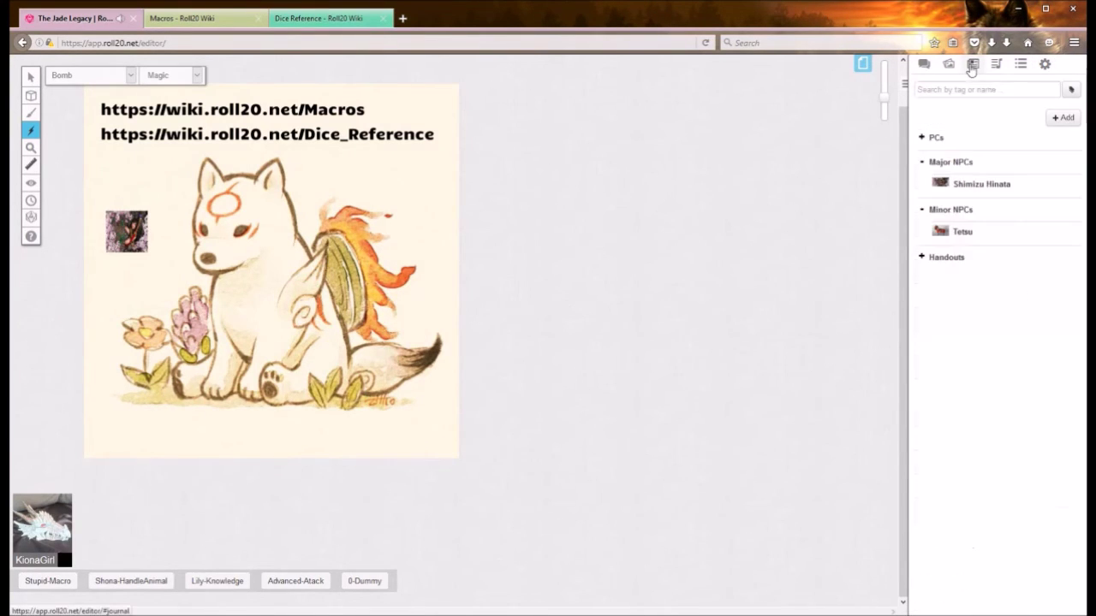
{"action": "left_click", "coordinate": [993, 185]}
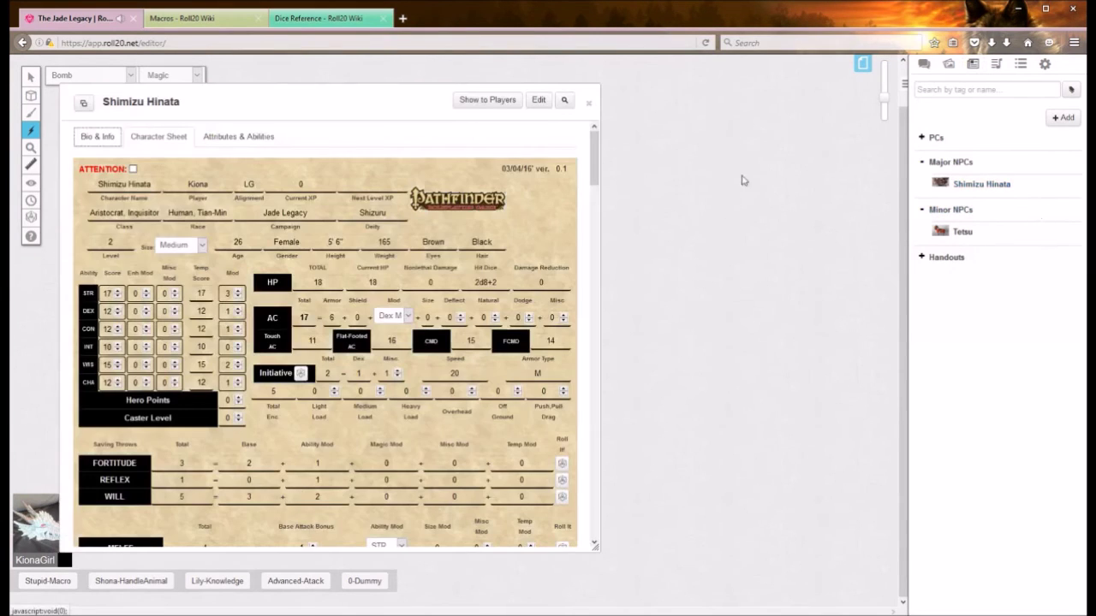
{"action": "scroll", "coordinate": [449, 245], "scroll_direction": "down", "scroll_amount": 5}
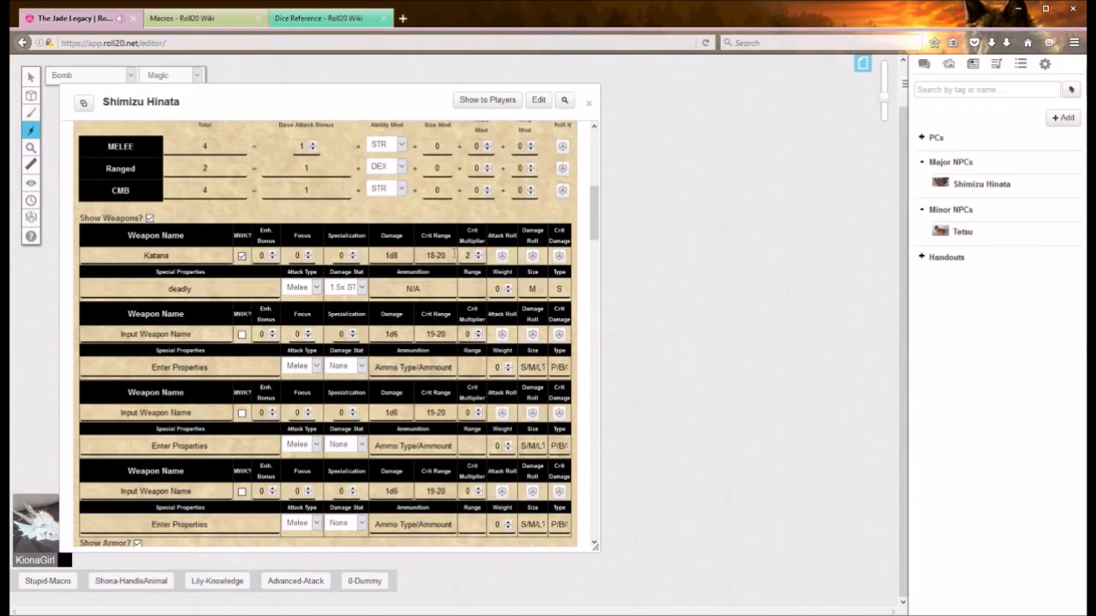
- Look back through the chat log's earlier rolls and inspect the breakdown of the 3d6 roll
{"action": "left_click", "coordinate": [924, 64]}
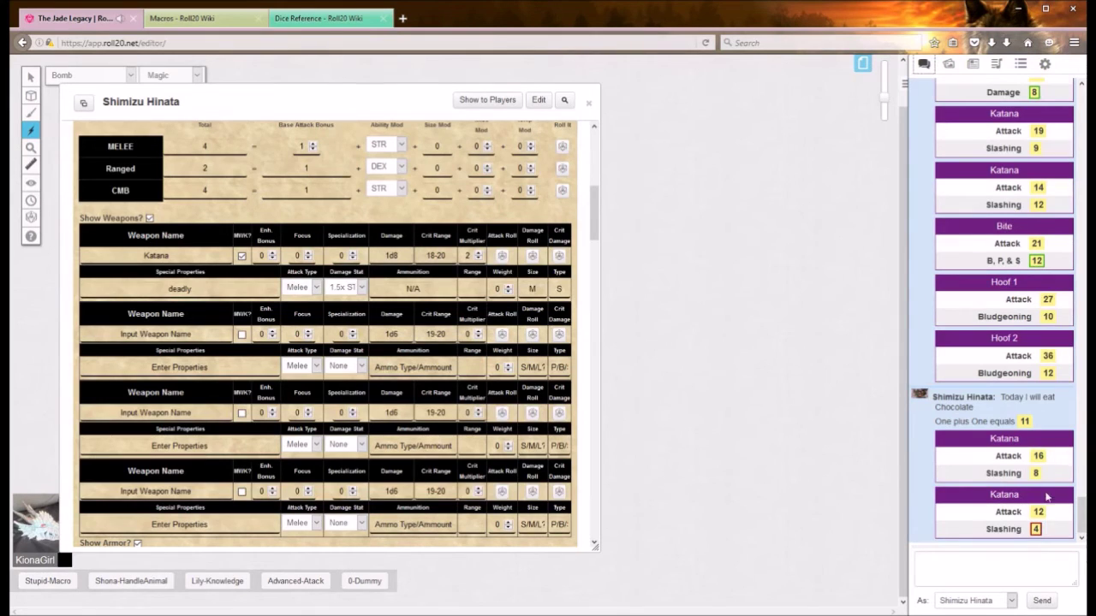
{"action": "scroll", "coordinate": [1057, 308], "scroll_direction": "up", "scroll_amount": 3}
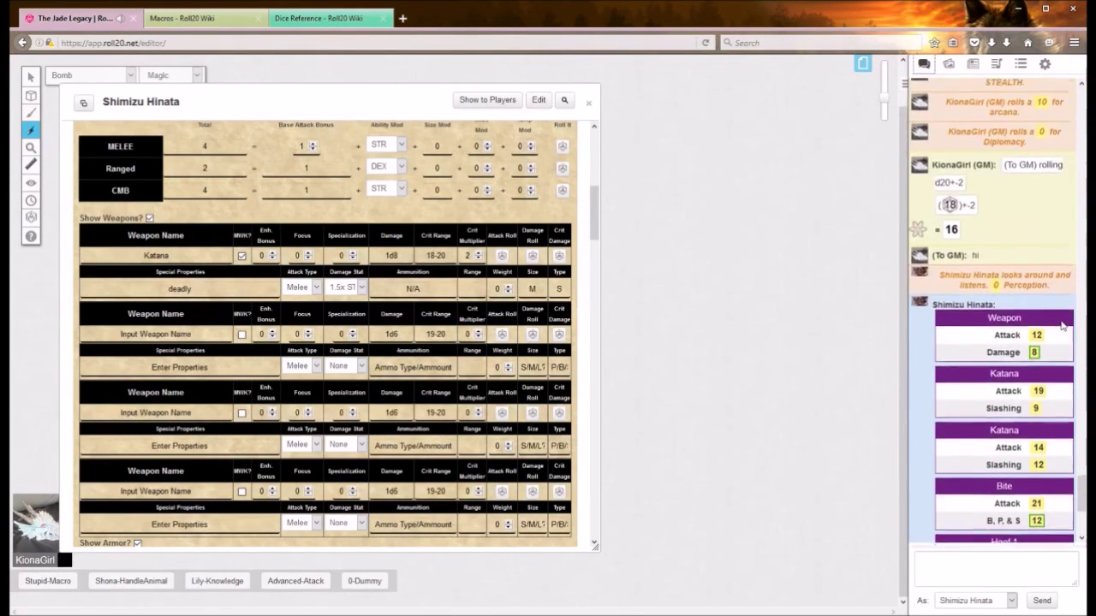
{"action": "scroll", "coordinate": [1060, 327], "scroll_direction": "up", "scroll_amount": 10}
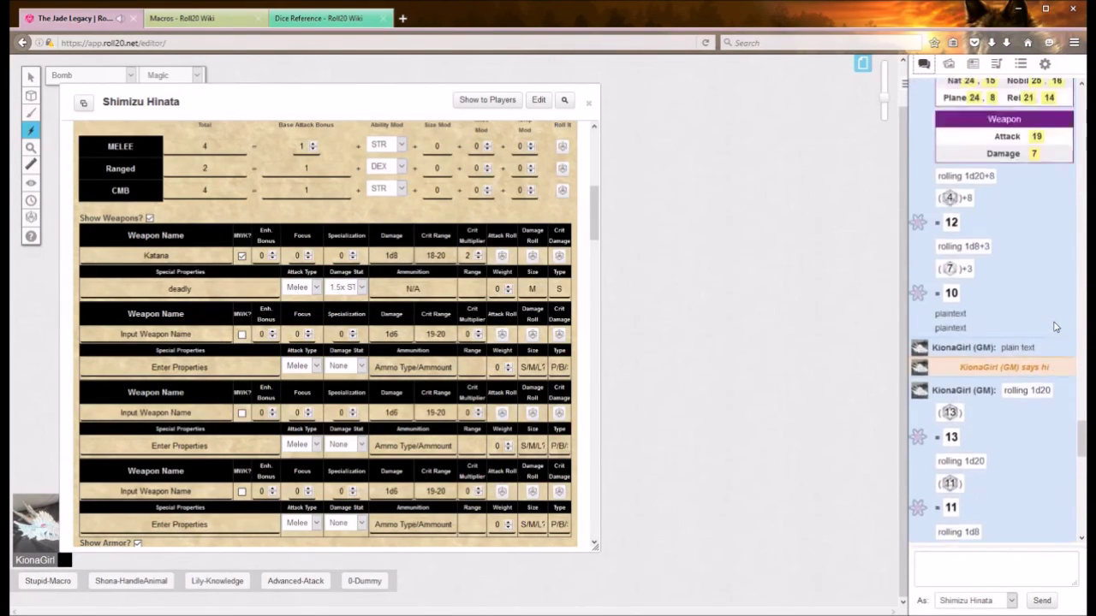
{"action": "scroll", "coordinate": [1055, 326], "scroll_direction": "up", "scroll_amount": 15}
{"action": "scroll", "coordinate": [1046, 333], "scroll_direction": "up", "scroll_amount": 3}
{"action": "scroll", "coordinate": [1046, 332], "scroll_direction": "down", "scroll_amount": 10}
{"action": "scroll", "coordinate": [1046, 332], "scroll_direction": "down", "scroll_amount": 10}
{"action": "scroll", "coordinate": [1033, 332], "scroll_direction": "down", "scroll_amount": 10}
{"action": "mouse_move", "coordinate": [943, 269]}
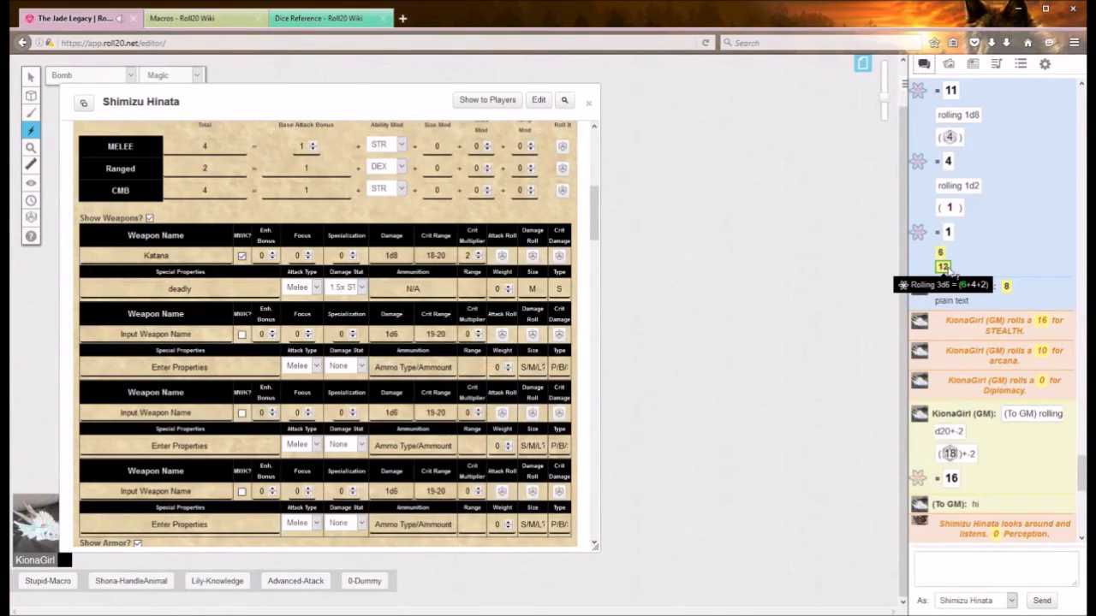
- Inspect the attack roll breakdowns of the earlier Katana, Hoof 1 and Hoof 2 results in the chat log
{"action": "scroll", "coordinate": [1043, 128], "scroll_direction": "down", "scroll_amount": 10}
{"action": "mouse_move", "coordinate": [1041, 129]}
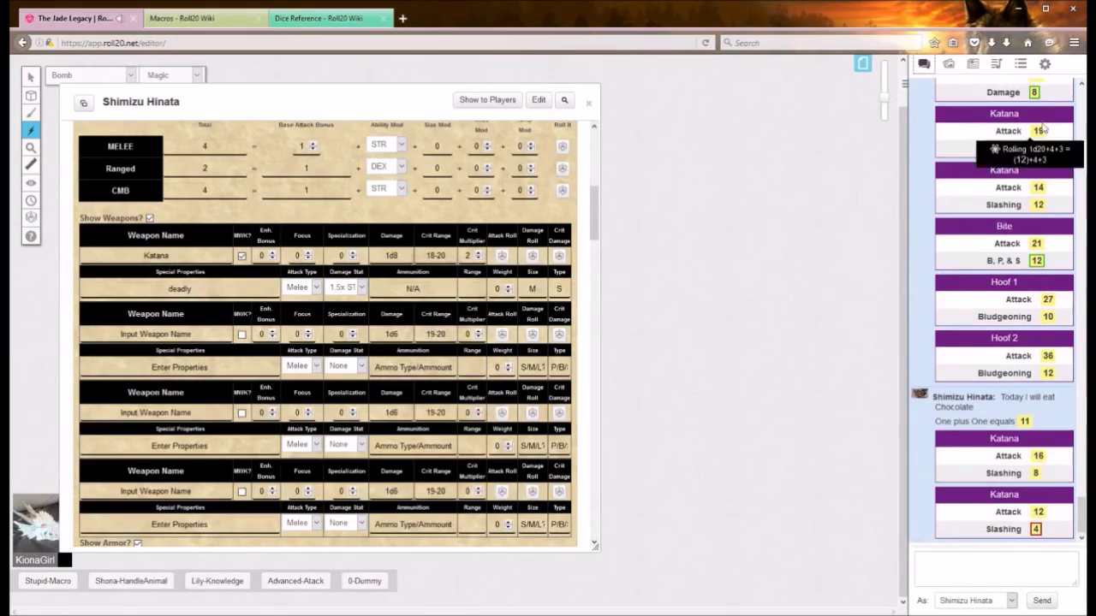
{"action": "scroll", "coordinate": [1042, 129], "scroll_direction": "up", "scroll_amount": 2}
{"action": "mouse_move", "coordinate": [1034, 174]}
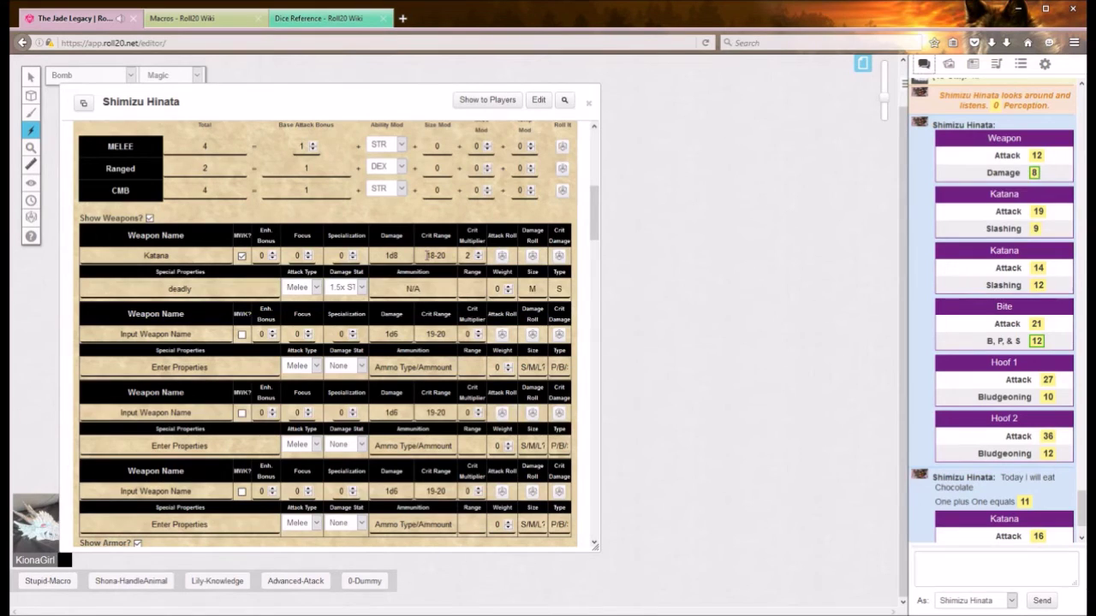
{"action": "mouse_move", "coordinate": [1053, 380]}
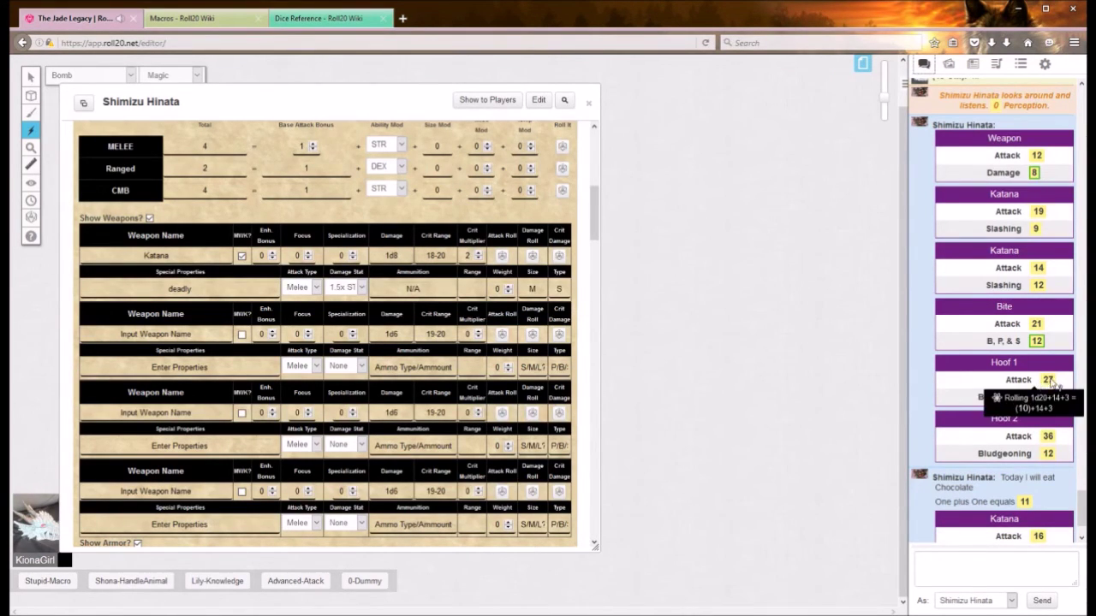
{"action": "mouse_move", "coordinate": [1048, 437]}
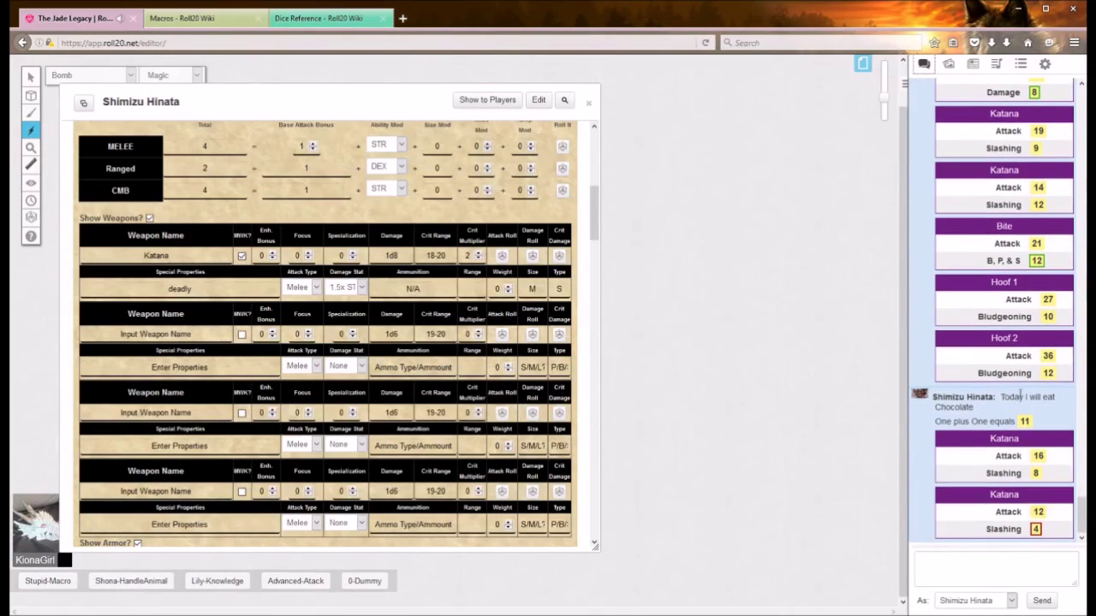
{"action": "mouse_move", "coordinate": [1051, 358]}
- Open the 8-Criticals macro, test its [[1d20cs>15]] roll several times, and close it without saving
{"action": "left_click", "coordinate": [1045, 64]}
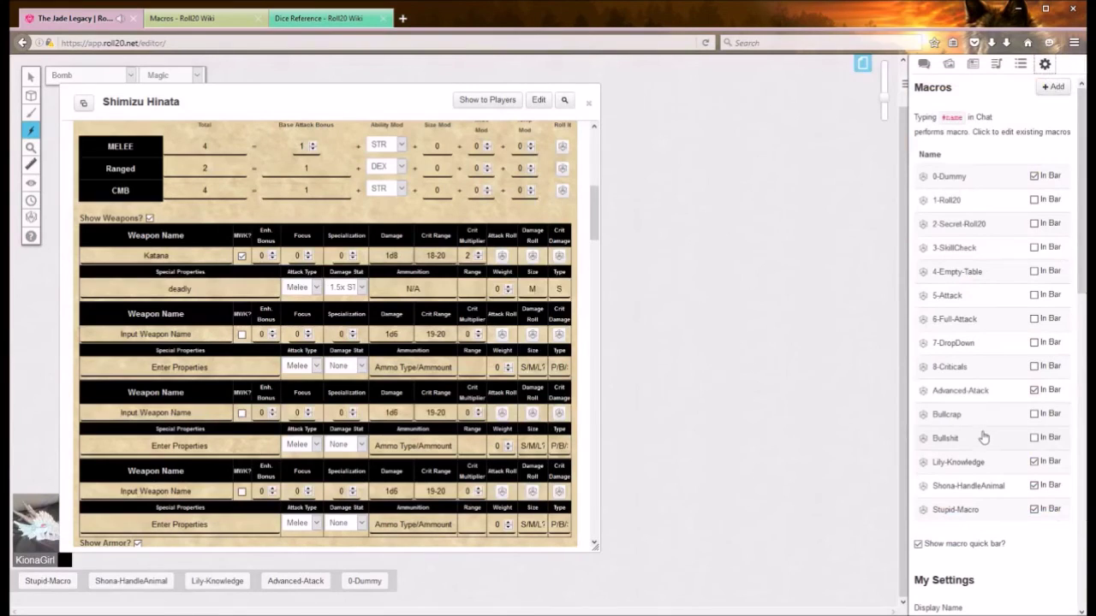
{"action": "left_click", "coordinate": [966, 368]}
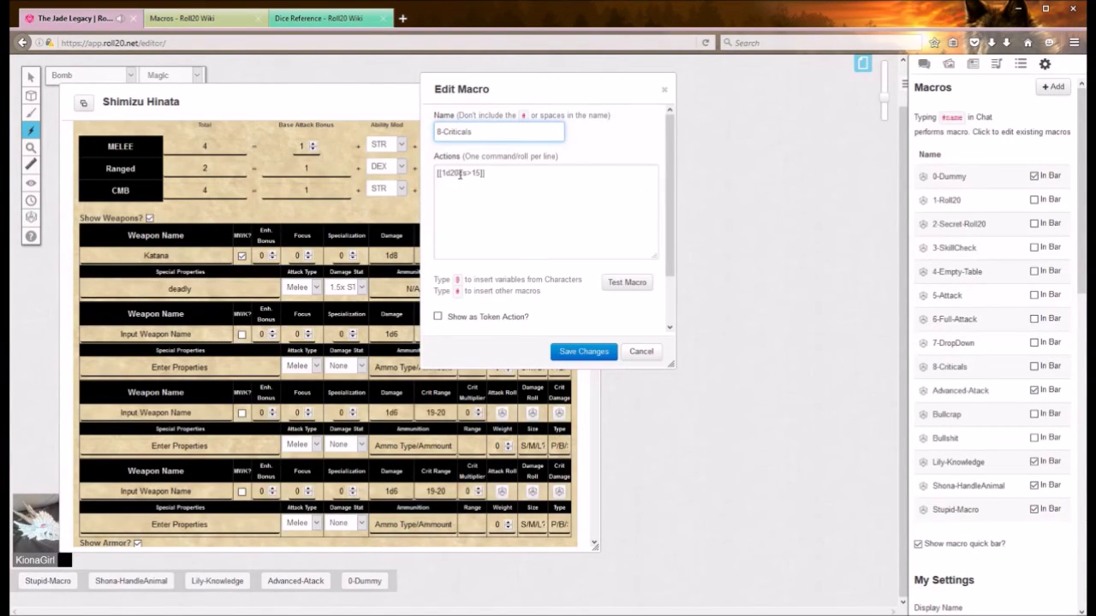
{"action": "double_click", "coordinate": [476, 174]}
{"action": "left_click", "coordinate": [462, 180]}
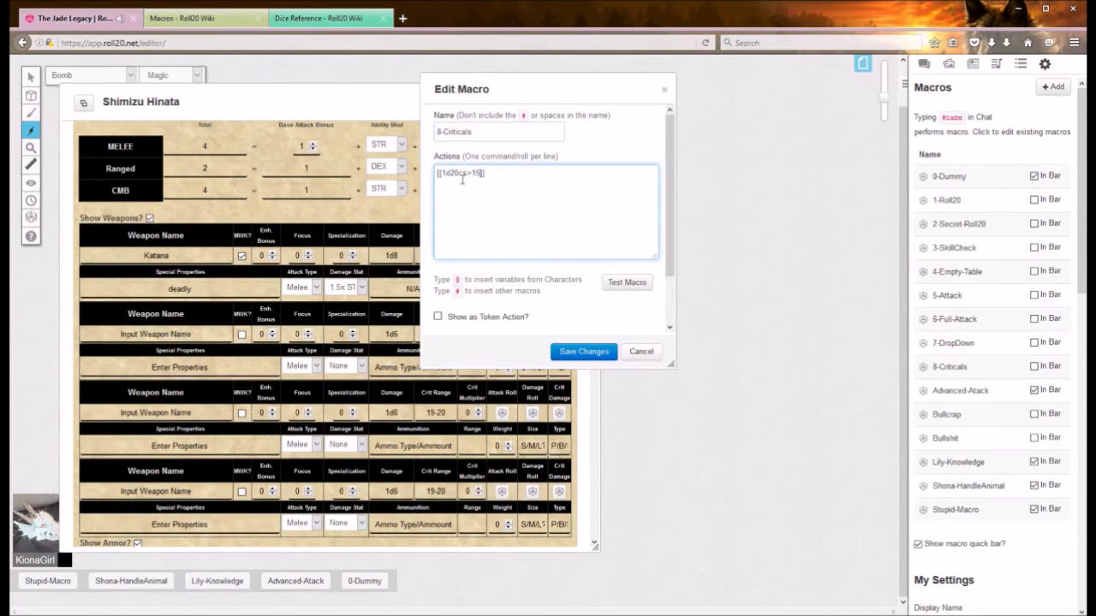
{"action": "left_click", "coordinate": [633, 283]}
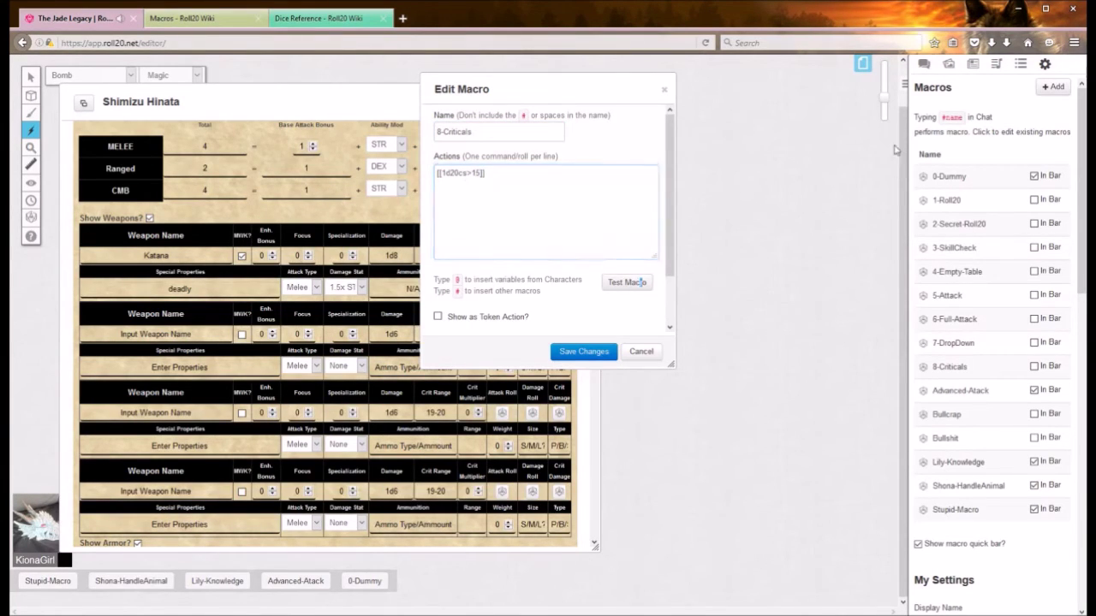
{"action": "left_click", "coordinate": [629, 288]}
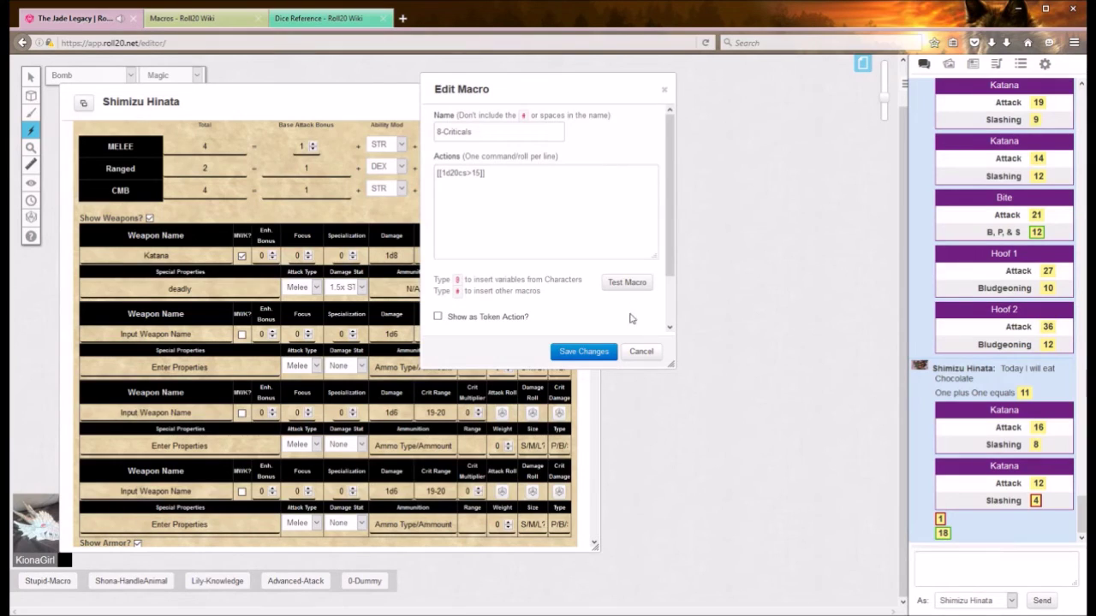
{"action": "left_click", "coordinate": [637, 290]}
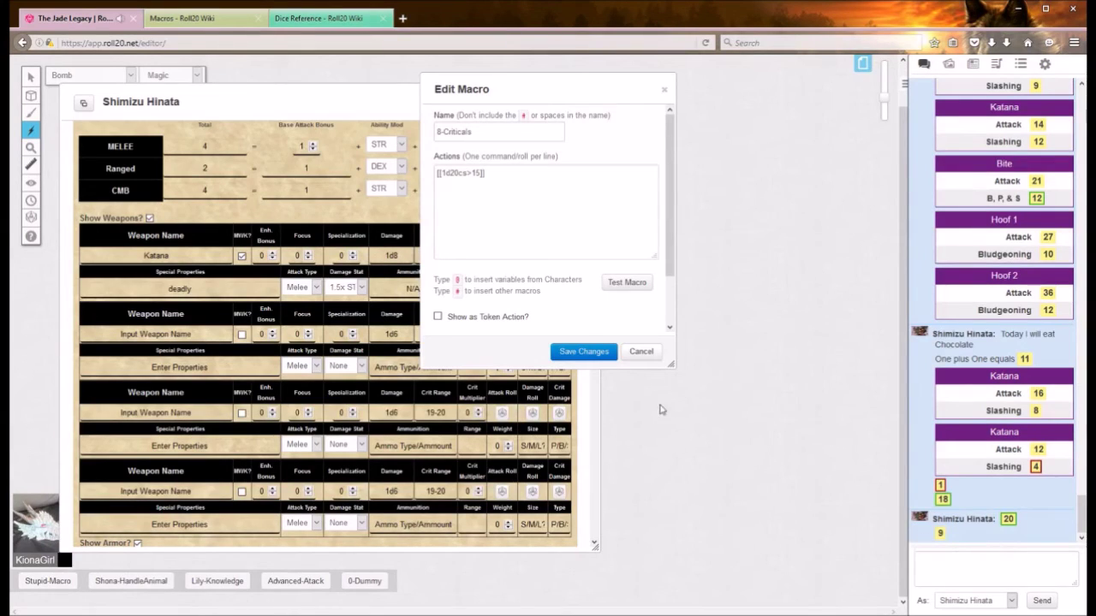
{"action": "left_click", "coordinate": [640, 353]}
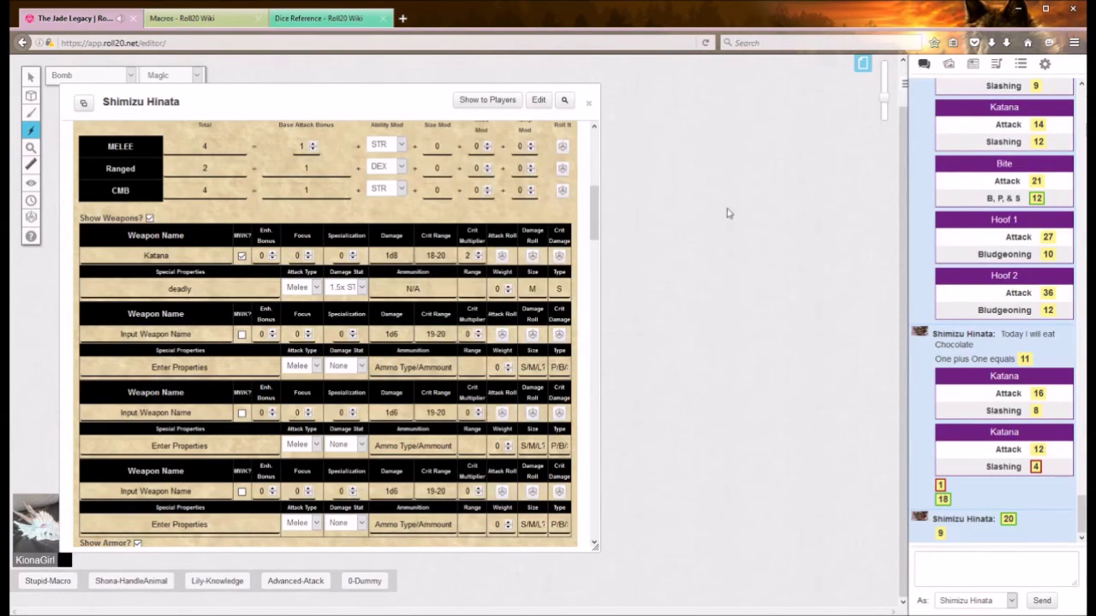
- In the 5-Attack macro, add >18 directly after 1d20 in the Attack roll and save the changes
{"action": "left_click", "coordinate": [1046, 67]}
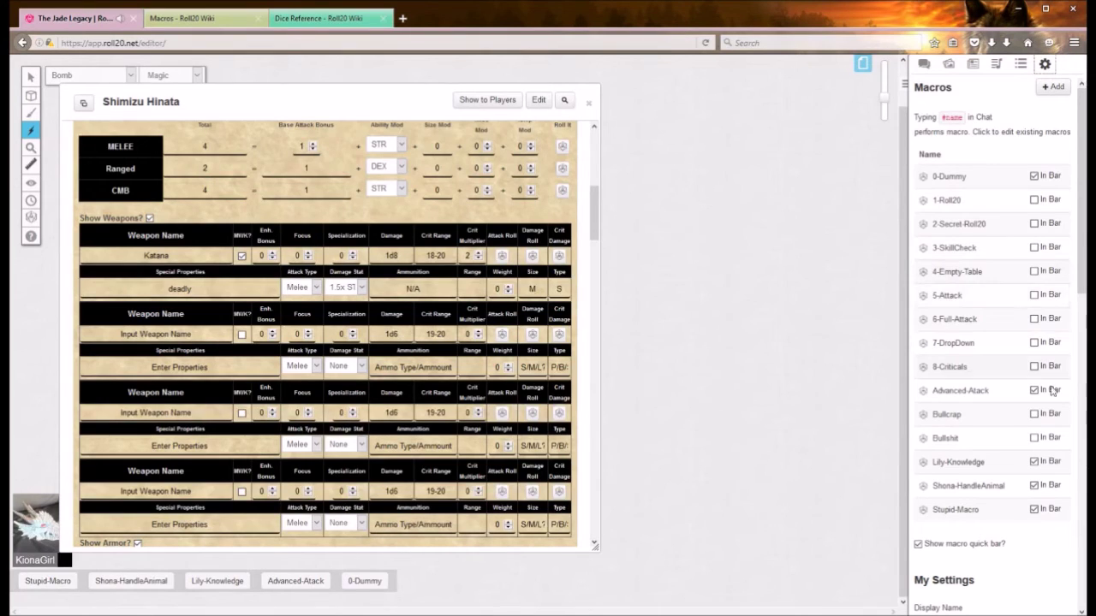
{"action": "left_click", "coordinate": [976, 297]}
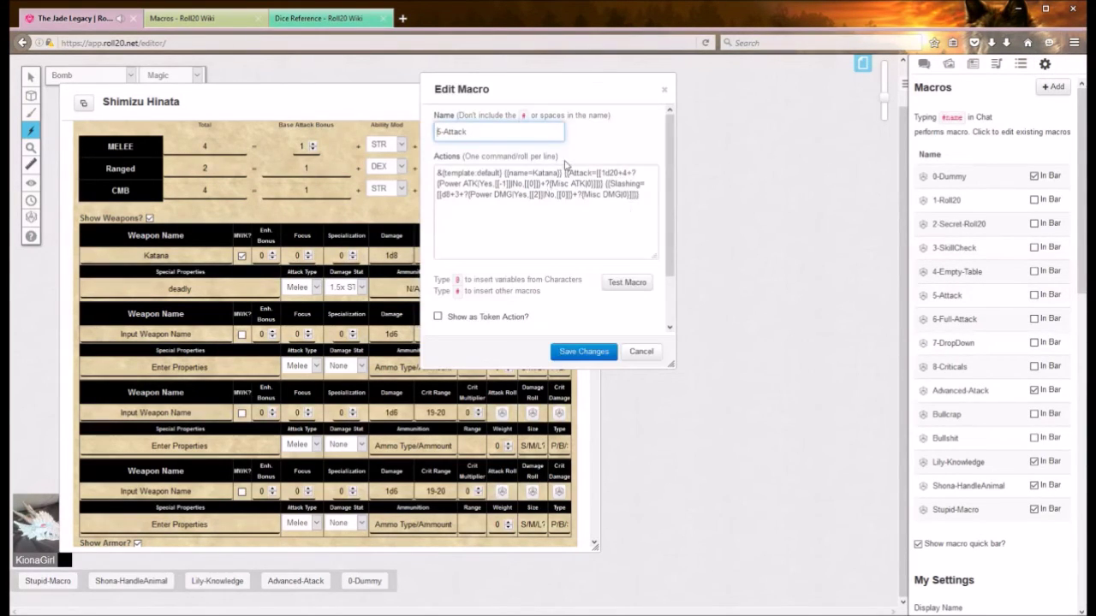
{"action": "left_click", "coordinate": [620, 173]}
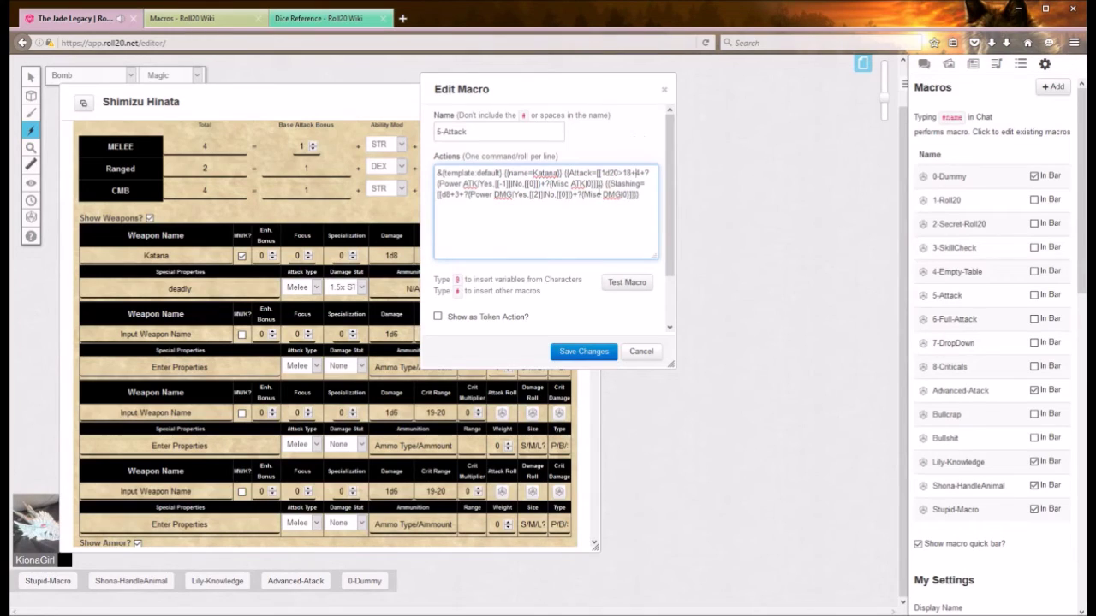
{"action": "double_click", "coordinate": [614, 173]}
{"action": "left_click", "coordinate": [595, 354]}
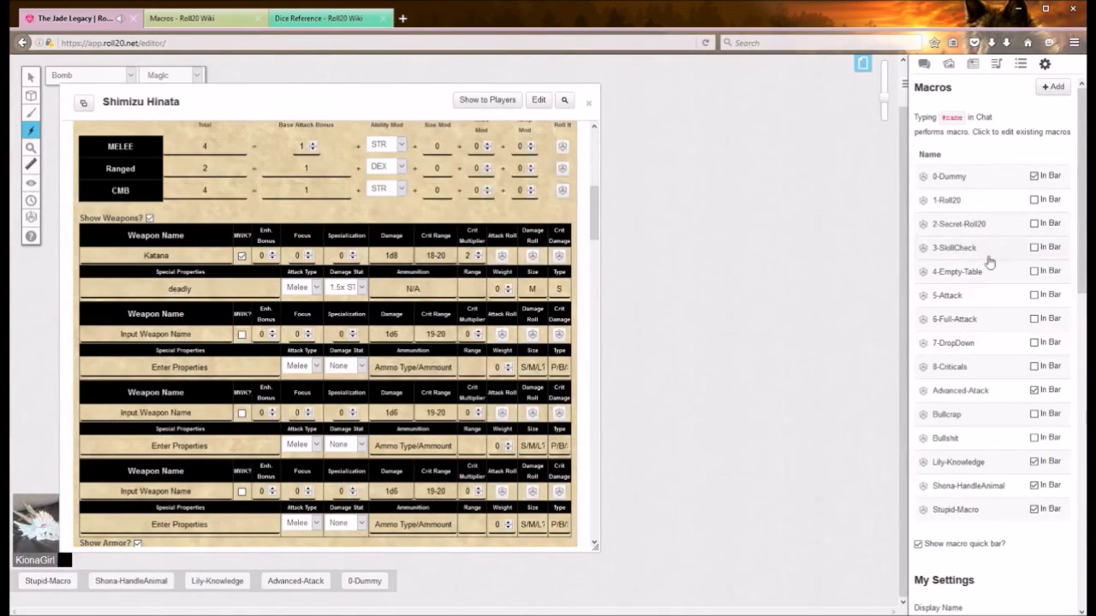
- Reopen the 5-Attack macro and test it with Yes for Power ATK and Power DMG and 0 for both Misc prompts
{"action": "left_click", "coordinate": [959, 297]}
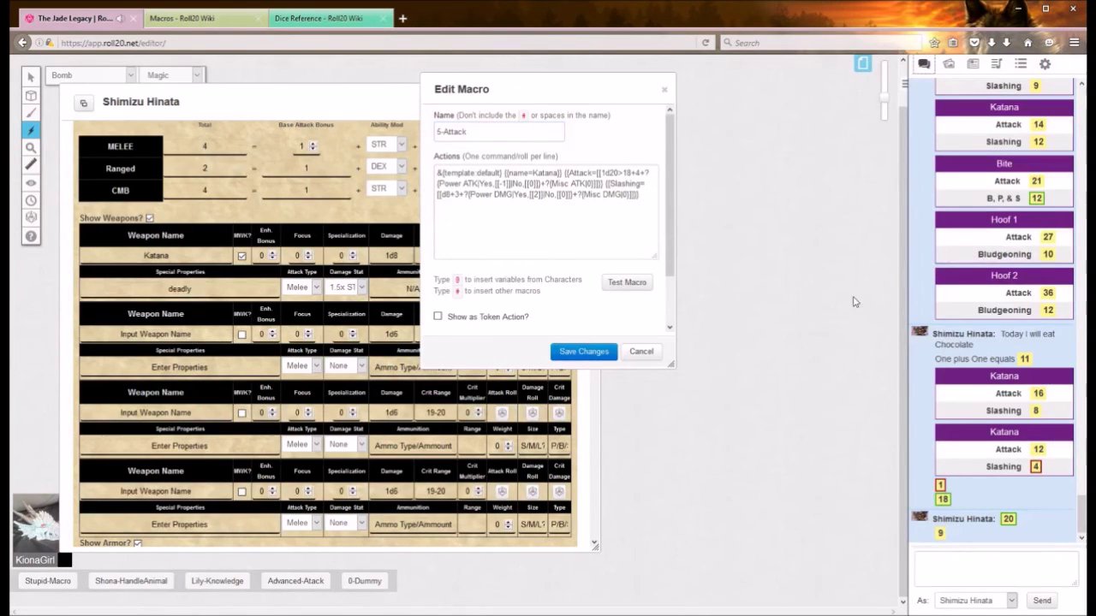
{"action": "left_click", "coordinate": [635, 285]}
{"action": "left_click", "coordinate": [562, 372]}
{"action": "left_click", "coordinate": [563, 373]}
{"action": "left_click", "coordinate": [564, 374]}
{"action": "left_click", "coordinate": [564, 374]}
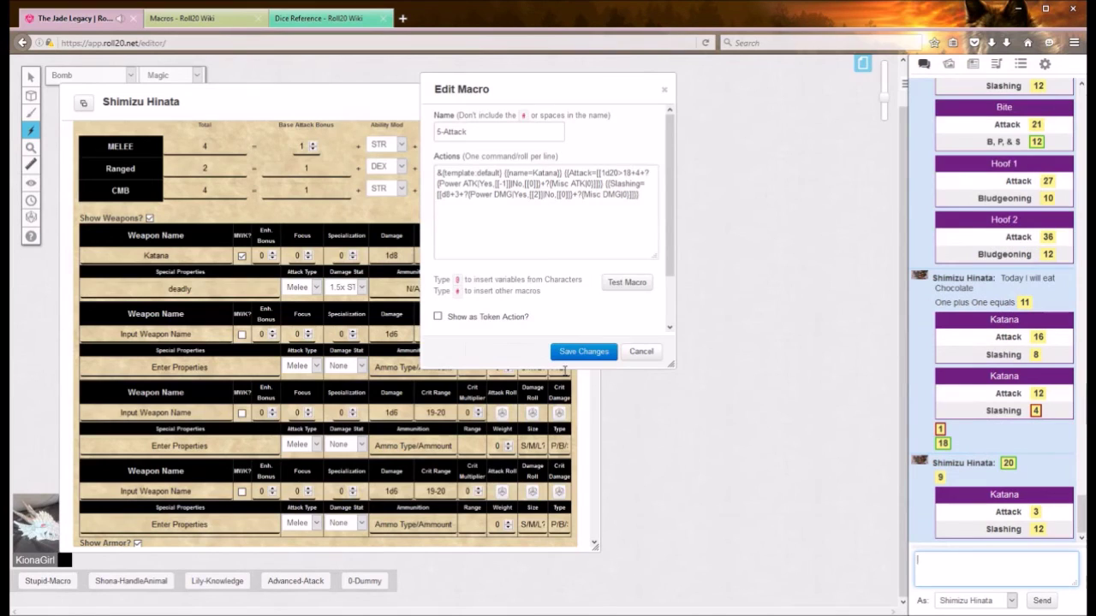
- Test the 5-Attack macro twice more, accepting the default Yes and 0 answers in every prompt
{"action": "left_click", "coordinate": [628, 282]}
{"action": "left_click", "coordinate": [560, 374]}
{"action": "left_click", "coordinate": [560, 374]}
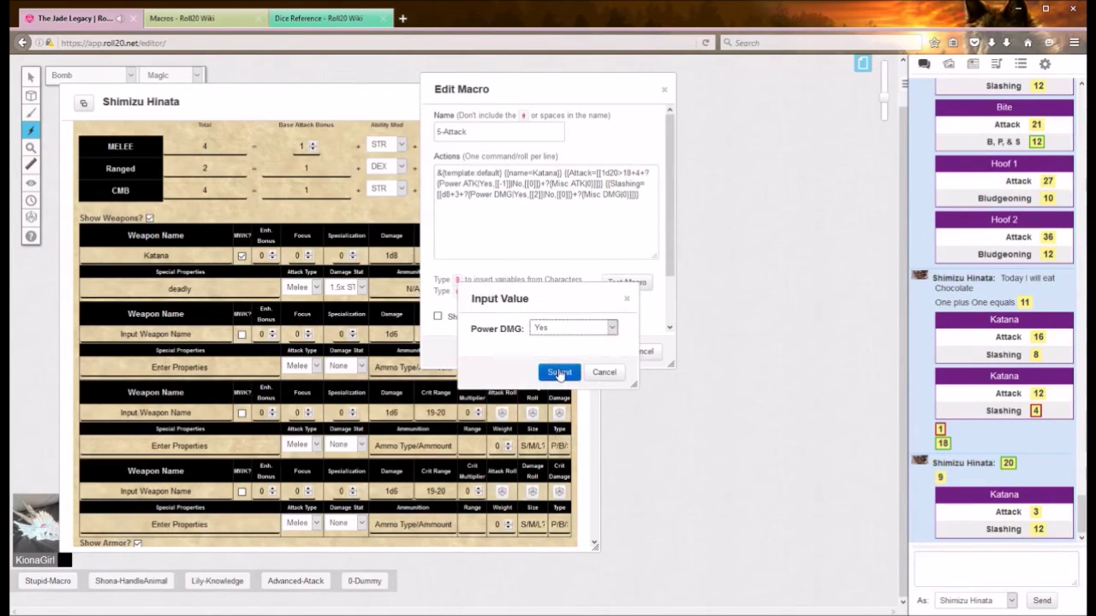
{"action": "left_click", "coordinate": [560, 374]}
{"action": "left_click", "coordinate": [560, 374]}
{"action": "left_click", "coordinate": [620, 289]}
{"action": "left_click", "coordinate": [562, 372]}
{"action": "left_click", "coordinate": [561, 373]}
{"action": "left_click", "coordinate": [562, 372]}
{"action": "left_click", "coordinate": [564, 372]}
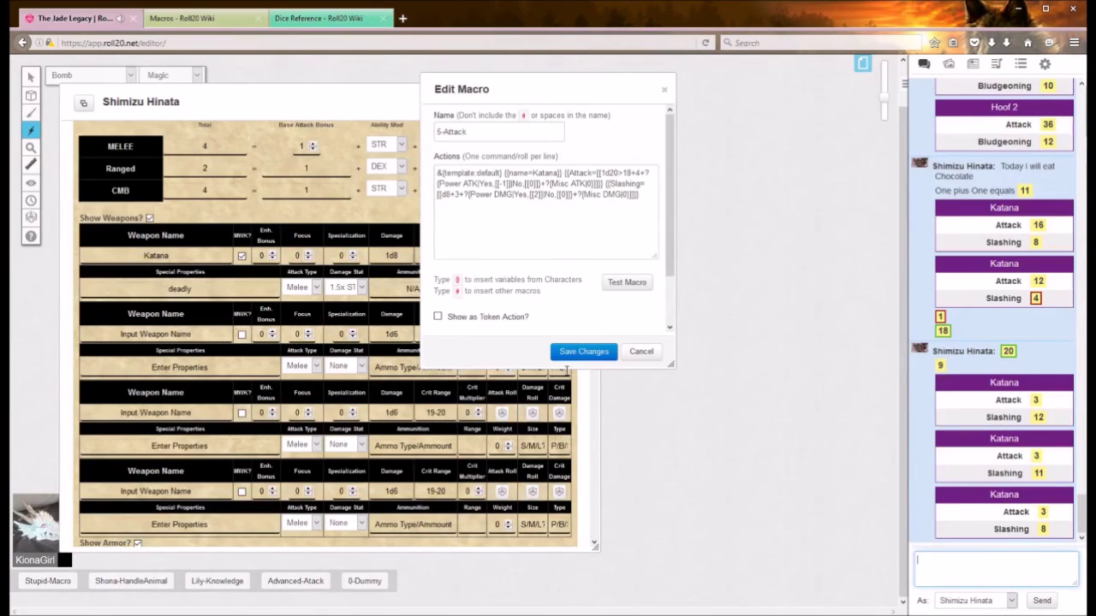
- Run one more 5-Attack test with the default answers and compare the breakdowns of the latest Katana attack rolls
{"action": "left_click", "coordinate": [626, 283]}
{"action": "left_click", "coordinate": [558, 374]}
{"action": "left_click", "coordinate": [558, 373]}
{"action": "left_click", "coordinate": [558, 373]}
{"action": "left_click", "coordinate": [558, 373]}
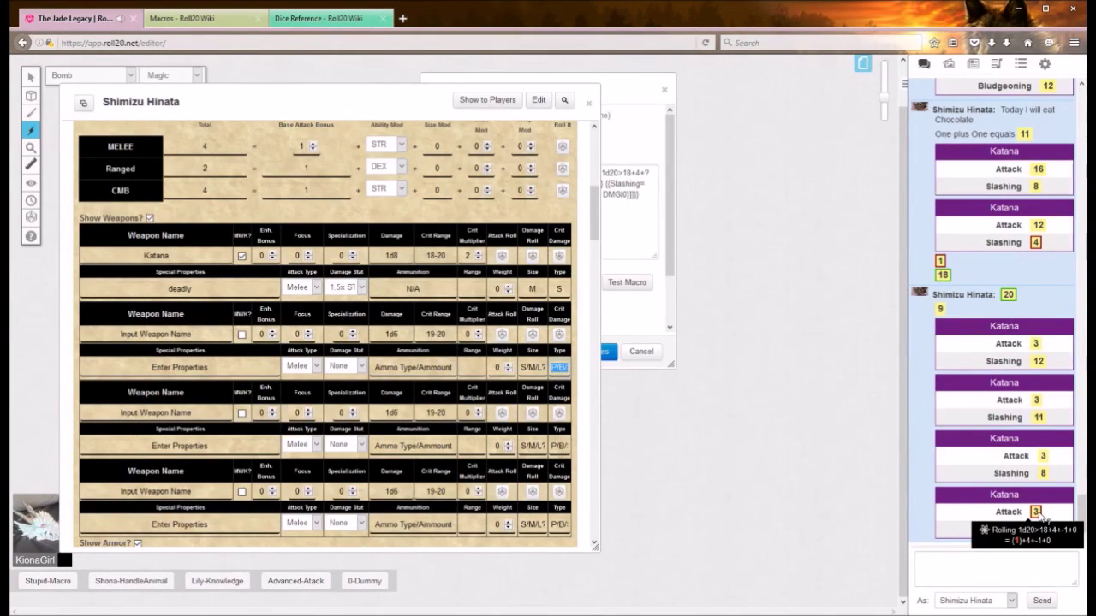
{"action": "mouse_move", "coordinate": [1044, 458]}
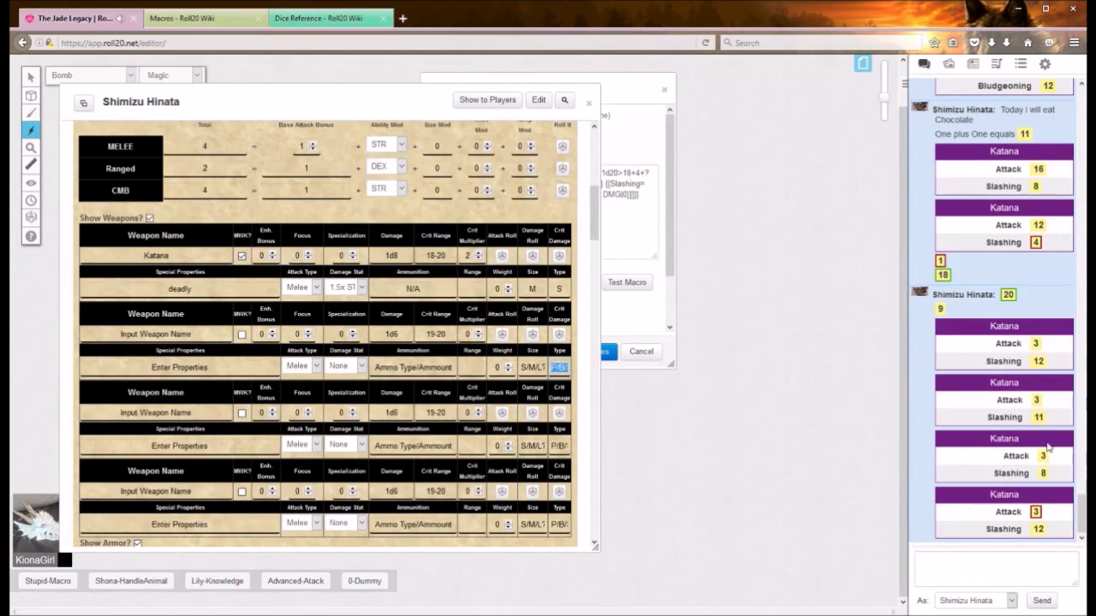
{"action": "mouse_move", "coordinate": [1035, 344]}
- Insert cs after 1d20 so the 5-Attack macro's Attack roll reads 1d20cs>18+4, and save the changes
{"action": "left_click", "coordinate": [617, 92]}
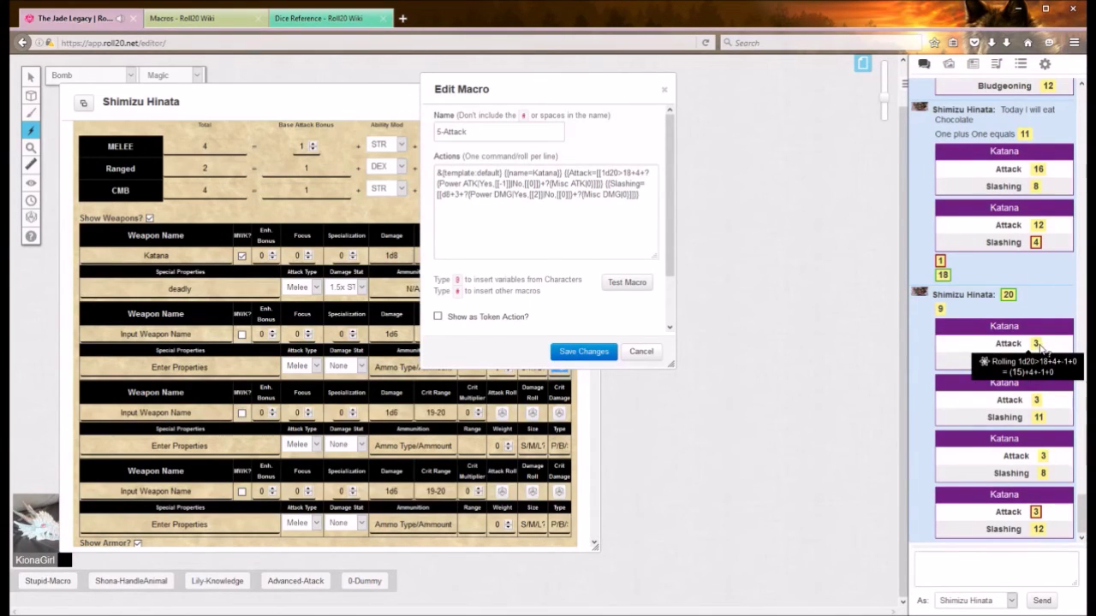
{"action": "left_click", "coordinate": [618, 173]}
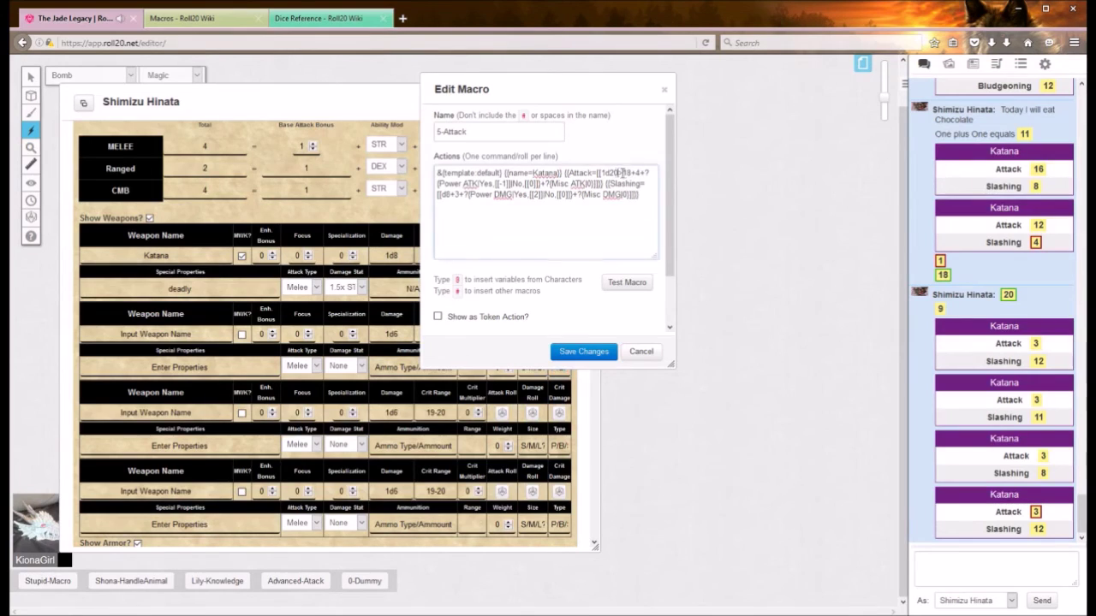
{"action": "type", "text": "CS"}
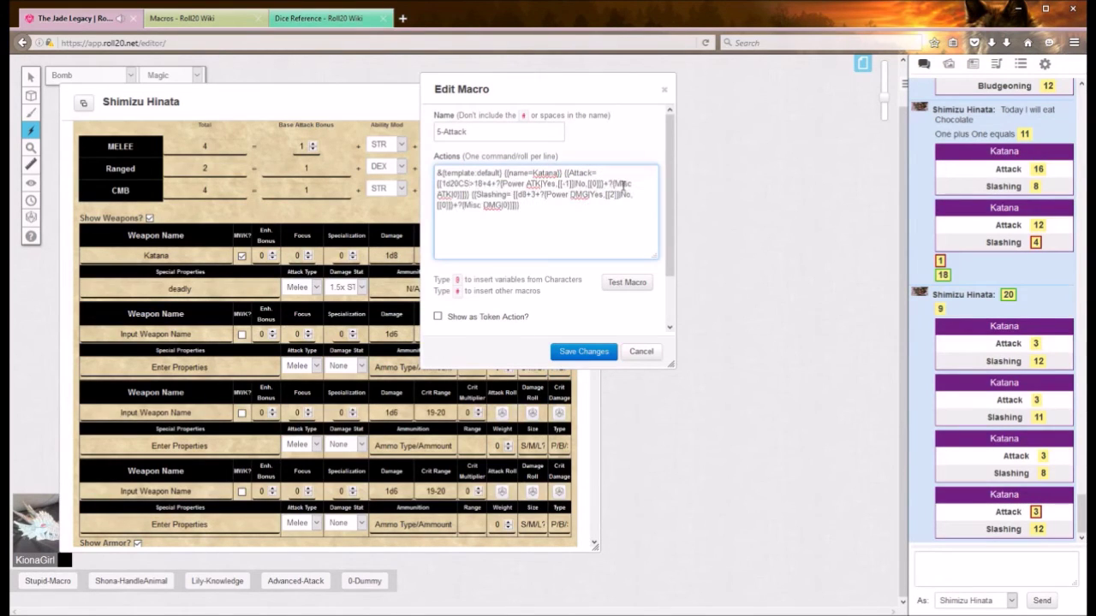
{"action": "key", "text": "BackSpace"}
{"action": "key", "text": "BackSpace"}
{"action": "type", "text": "cs"}
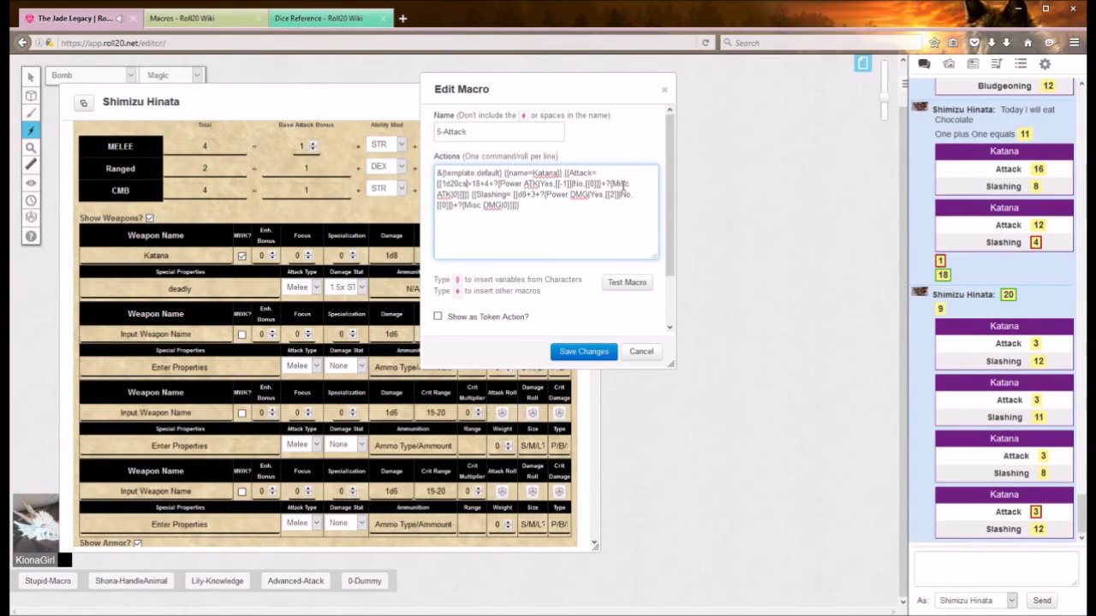
{"action": "left_click", "coordinate": [572, 351]}
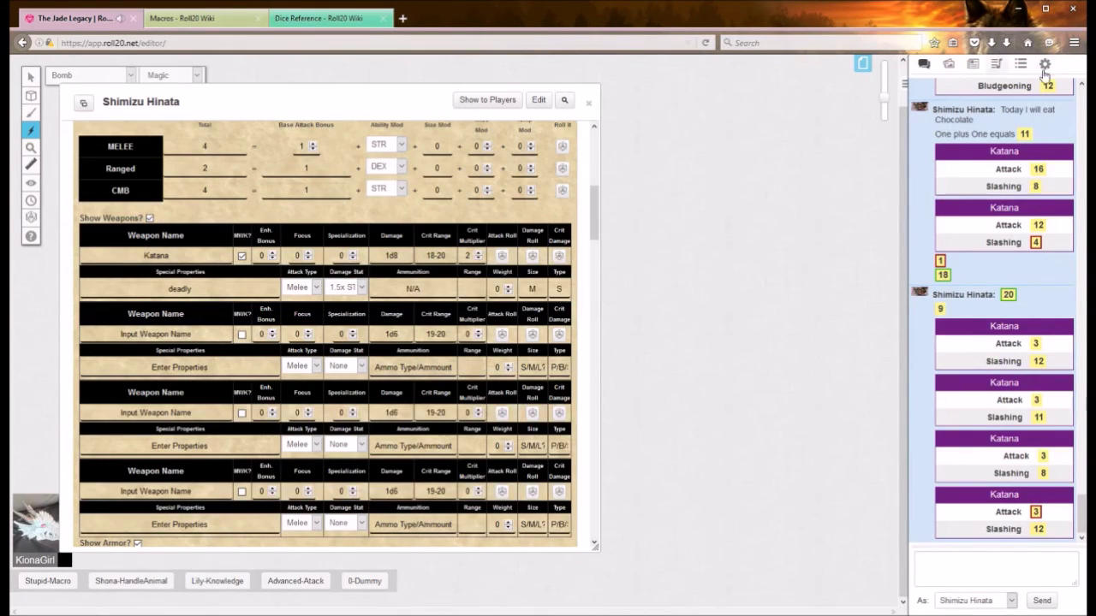
- Reopen the 5-Attack macro, test the 1d20cs>18 roll with the default prompt answers, and inspect the attack breakdown
{"action": "left_click", "coordinate": [1044, 64]}
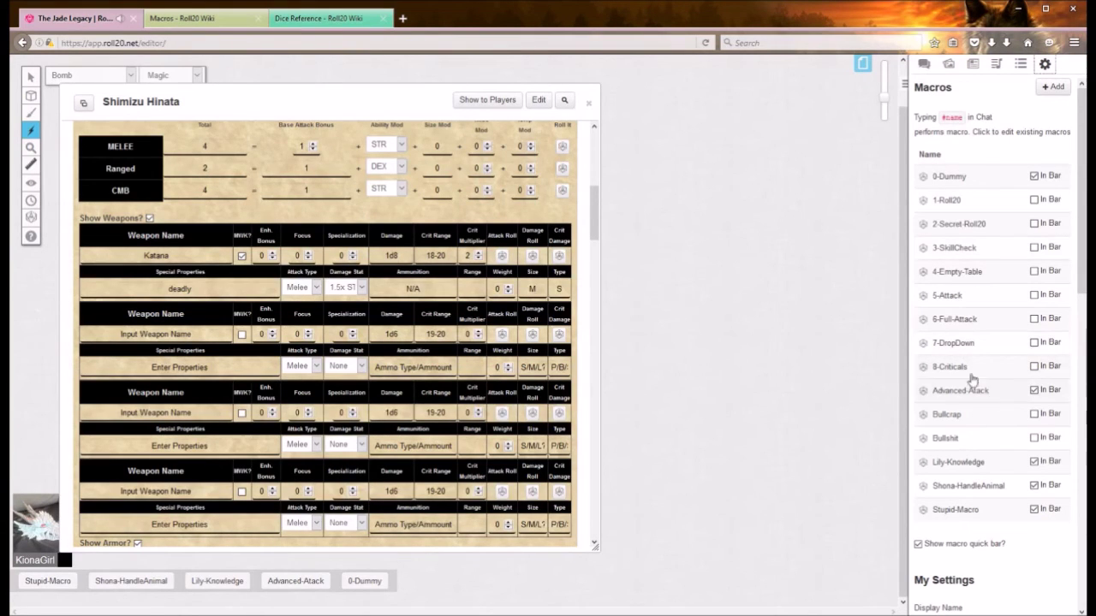
{"action": "left_click", "coordinate": [960, 298]}
{"action": "left_click", "coordinate": [923, 65]}
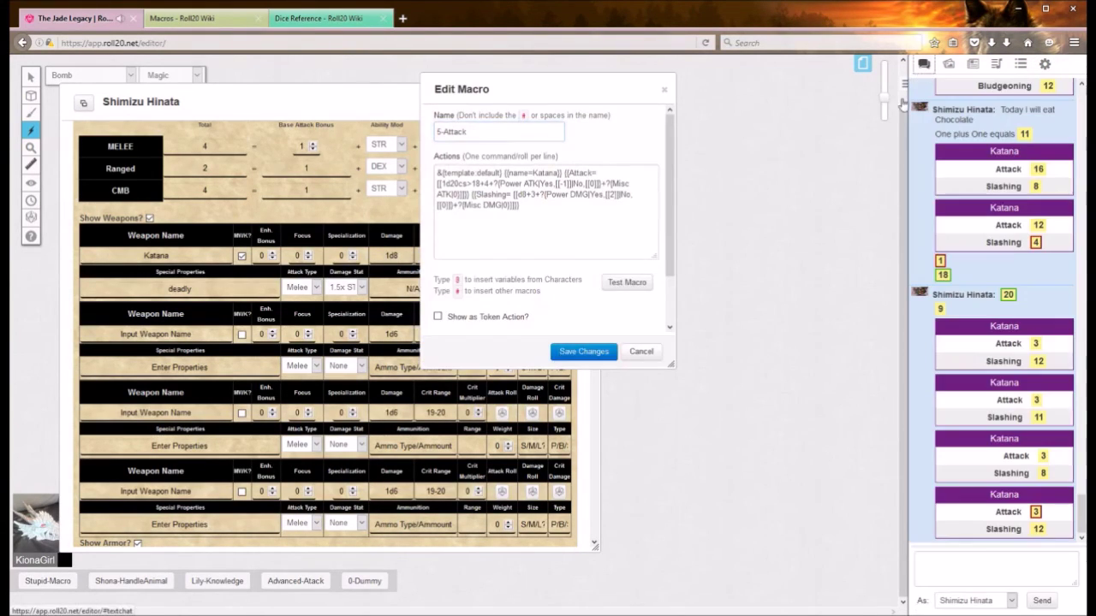
{"action": "left_click", "coordinate": [627, 281]}
{"action": "left_click", "coordinate": [558, 372]}
{"action": "left_click", "coordinate": [560, 373]}
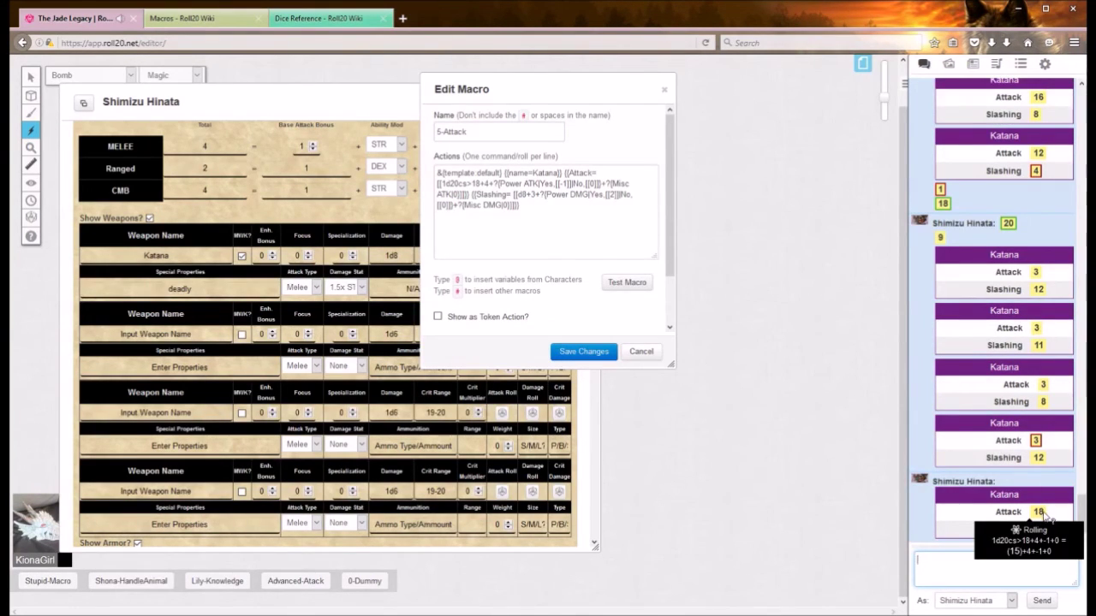
- Repeat the 1d20cs>18 test with the default prompt answers and inspect the newest Katana attack roll's breakdown
{"action": "left_click", "coordinate": [613, 283]}
{"action": "left_click", "coordinate": [557, 369]}
{"action": "left_click", "coordinate": [557, 370]}
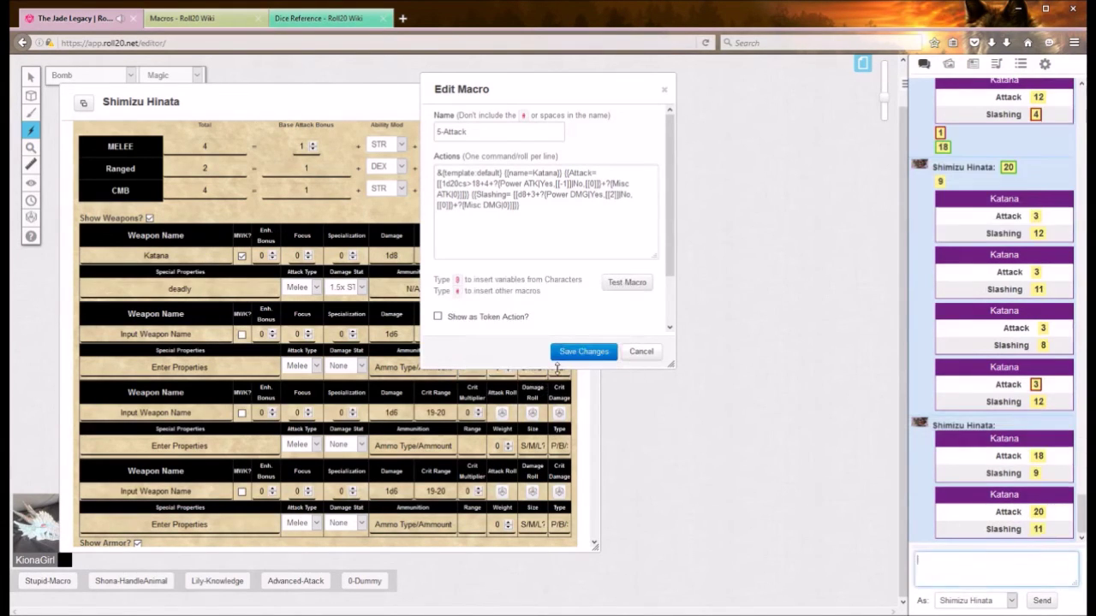
{"action": "mouse_move", "coordinate": [1043, 514]}
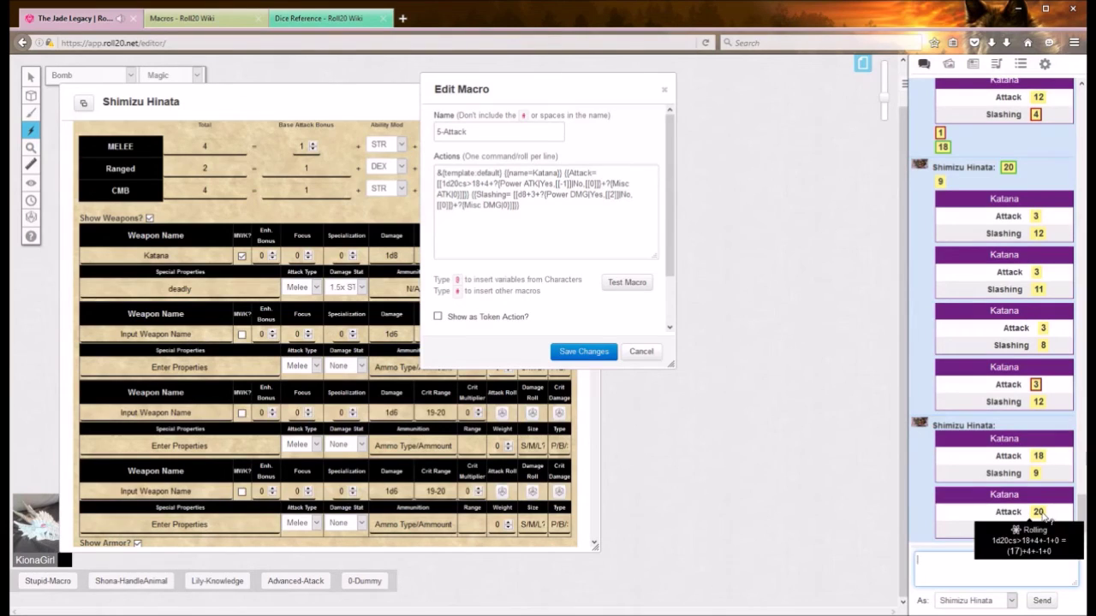
- Run the 5-Attack macro test five more times with the default prompt answers, and save the macro
{"action": "left_click", "coordinate": [626, 284]}
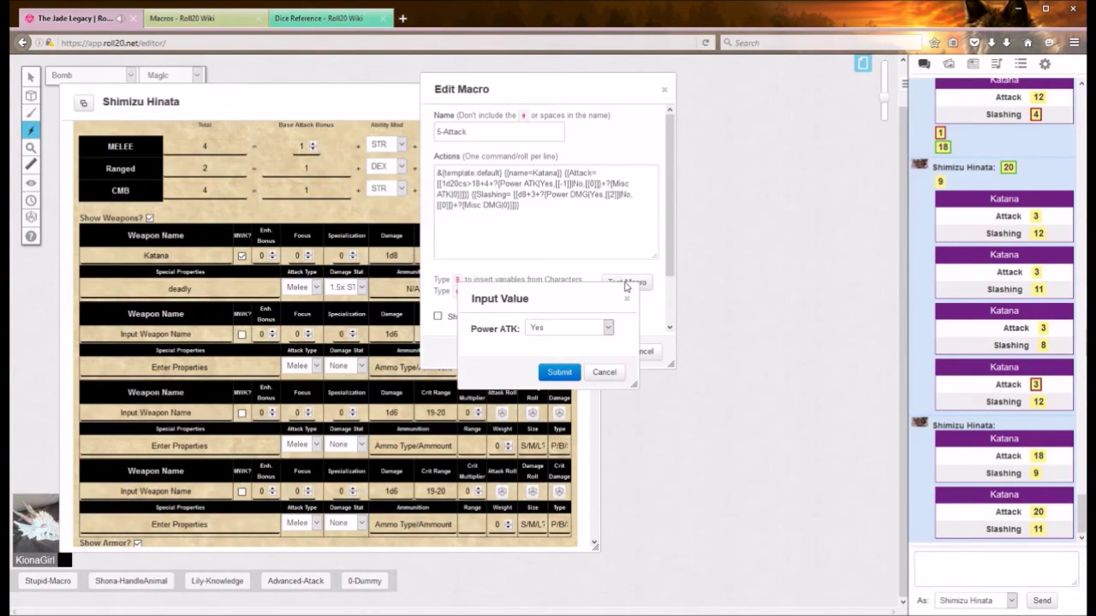
{"action": "left_click", "coordinate": [559, 371]}
{"action": "left_click", "coordinate": [559, 372]}
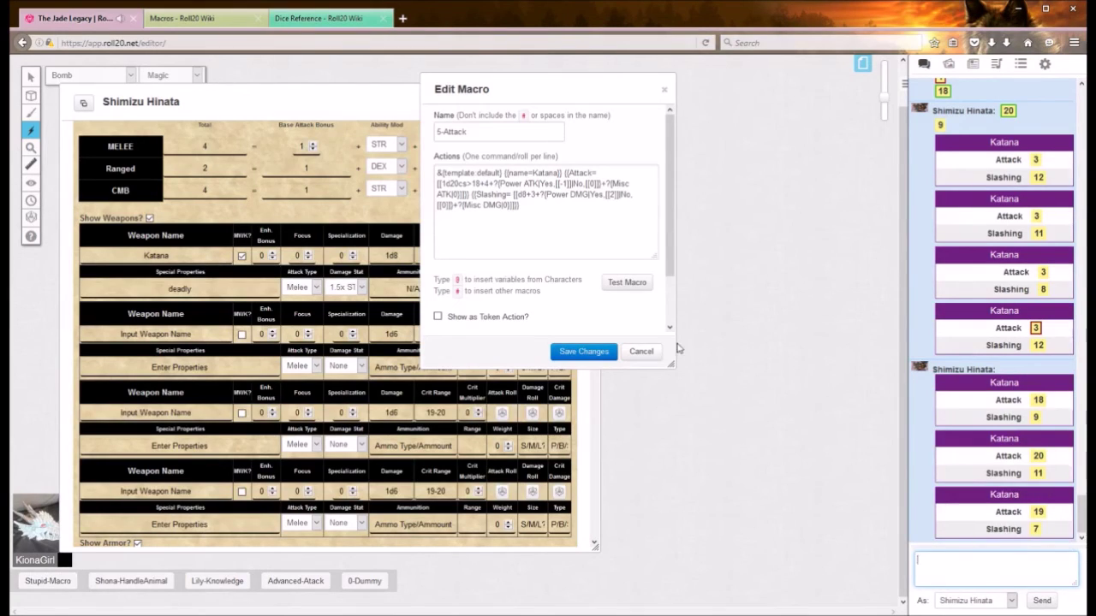
{"action": "left_click", "coordinate": [625, 284]}
{"action": "left_click", "coordinate": [560, 372]}
{"action": "left_click", "coordinate": [560, 372]}
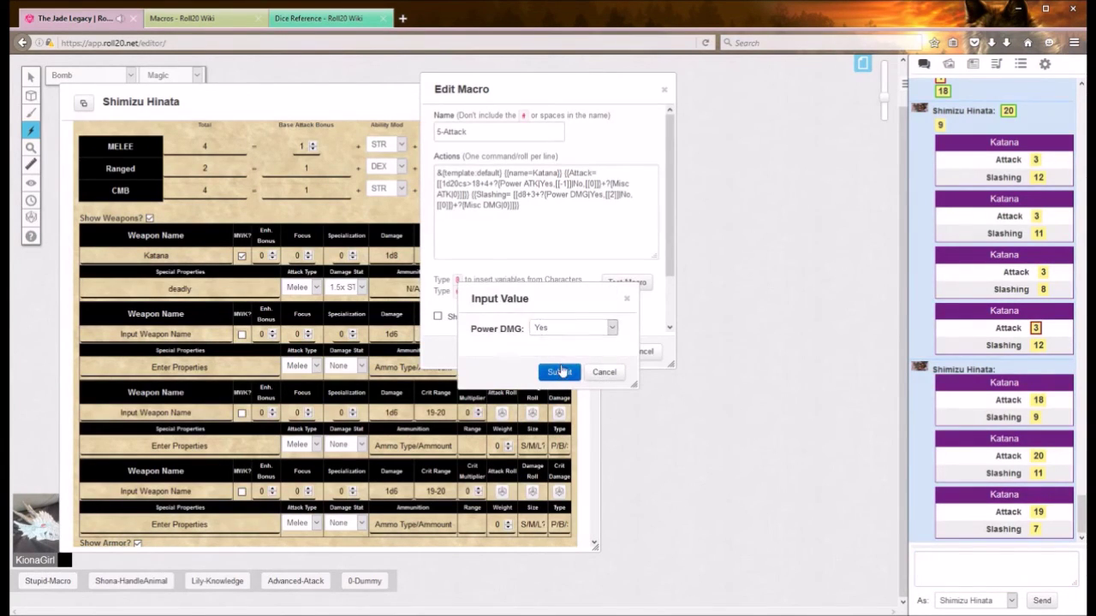
{"action": "left_click", "coordinate": [559, 371]}
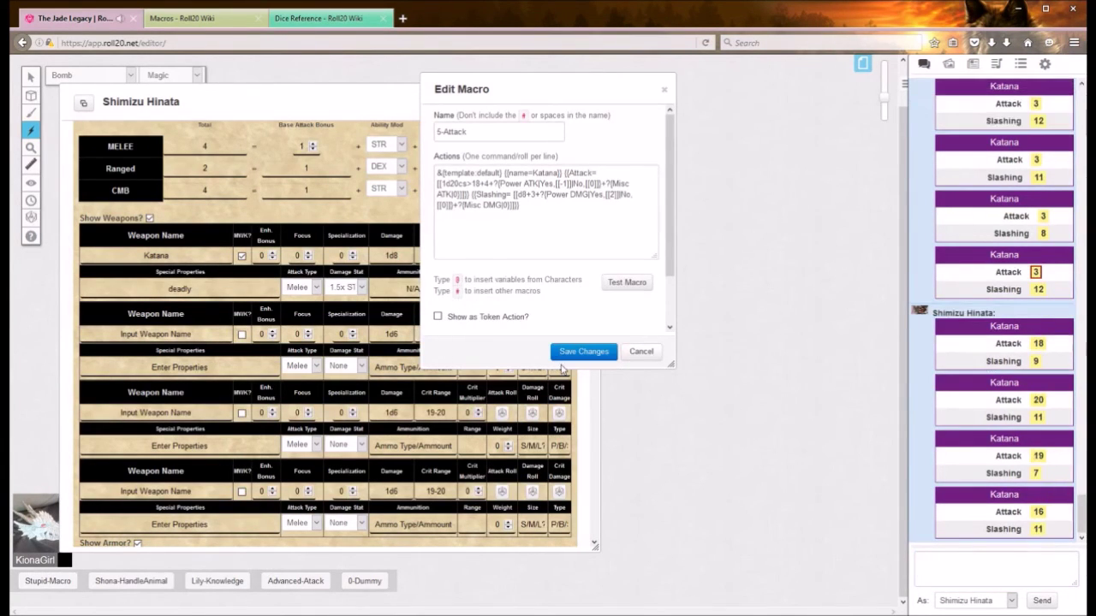
{"action": "left_click", "coordinate": [618, 288]}
{"action": "left_click", "coordinate": [559, 372]}
{"action": "left_click", "coordinate": [559, 372]}
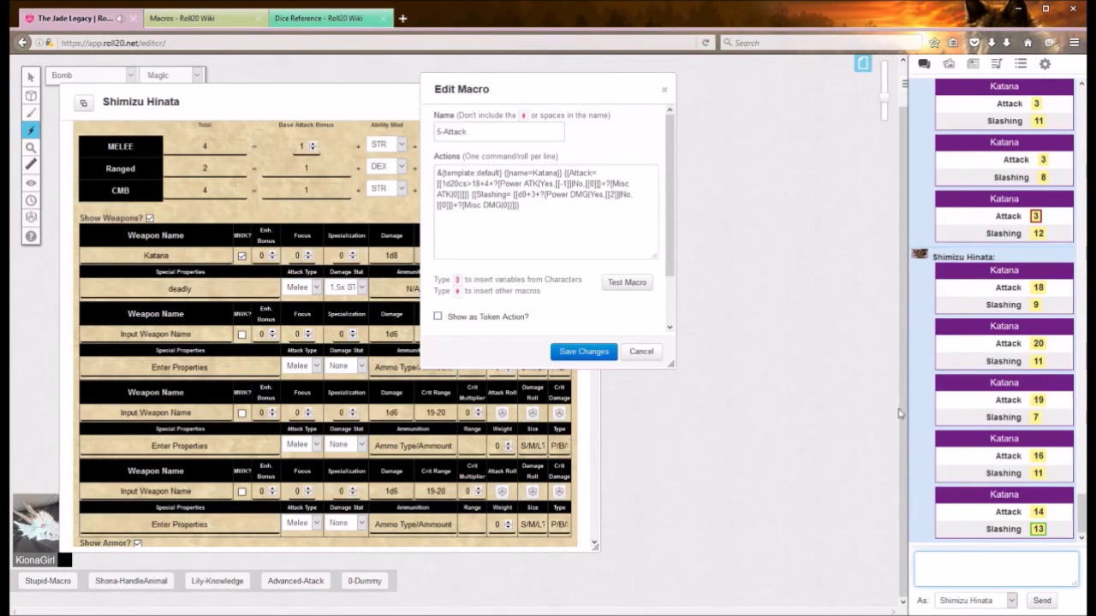
{"action": "left_click", "coordinate": [626, 283]}
{"action": "left_click", "coordinate": [560, 371]}
{"action": "left_click", "coordinate": [559, 371]}
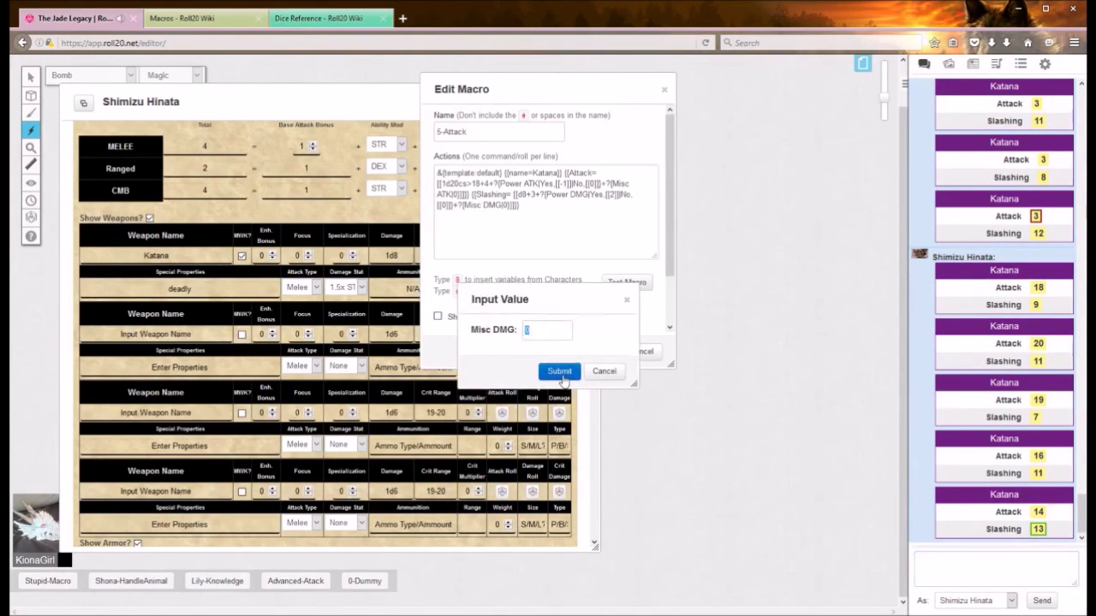
{"action": "left_click", "coordinate": [560, 371]}
{"action": "left_click", "coordinate": [626, 282]}
{"action": "left_click", "coordinate": [552, 371]}
{"action": "left_click", "coordinate": [542, 374]}
{"action": "left_click", "coordinate": [543, 375]}
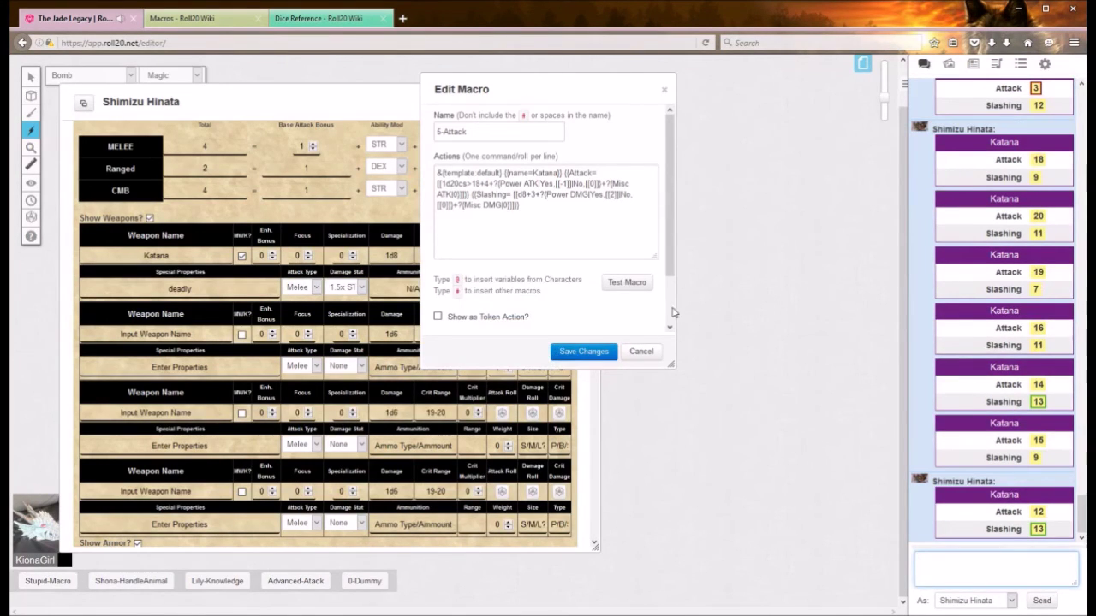
{"action": "left_click", "coordinate": [583, 351]}
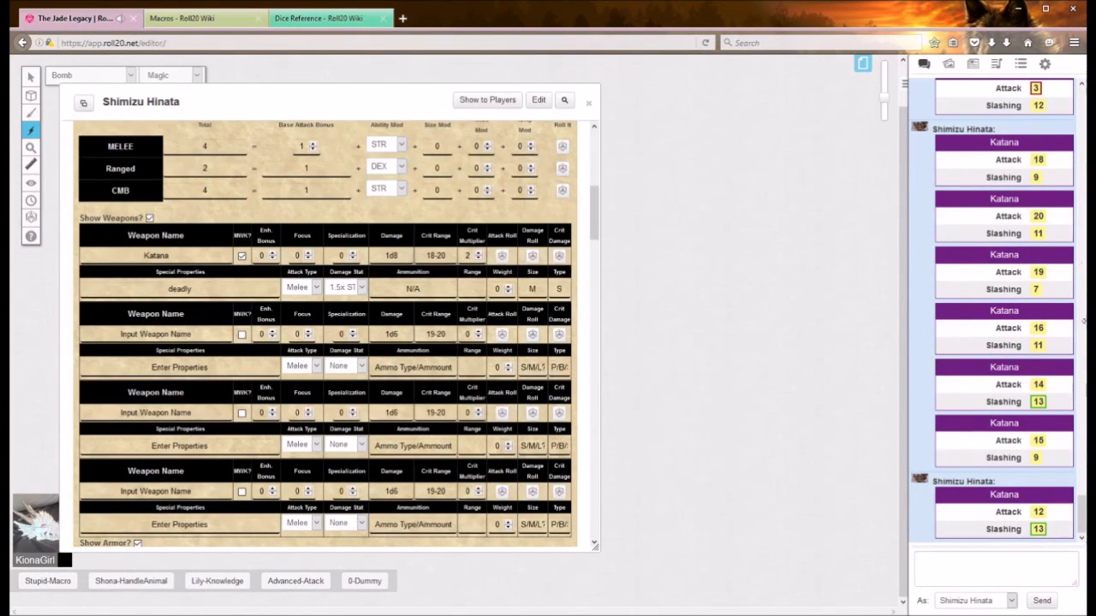
- Compare the breakdown of the first 1d20cs>18 Katana attack with those of the earlier 1d20cs>15 rolls in chat
{"action": "scroll", "coordinate": [1031, 222], "scroll_direction": "up", "scroll_amount": 2}
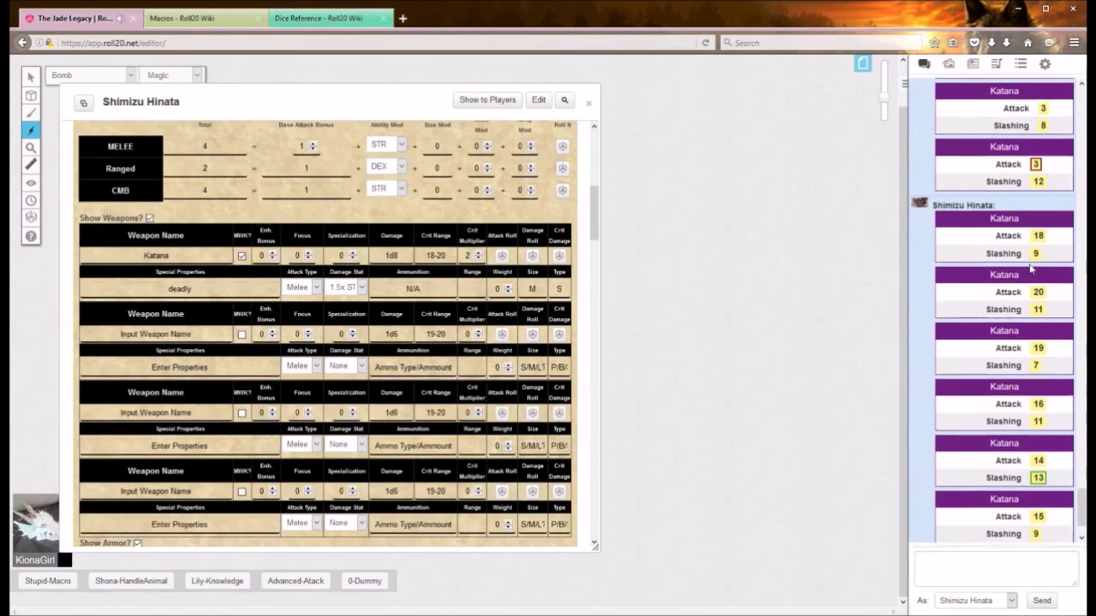
{"action": "mouse_move", "coordinate": [1039, 187]}
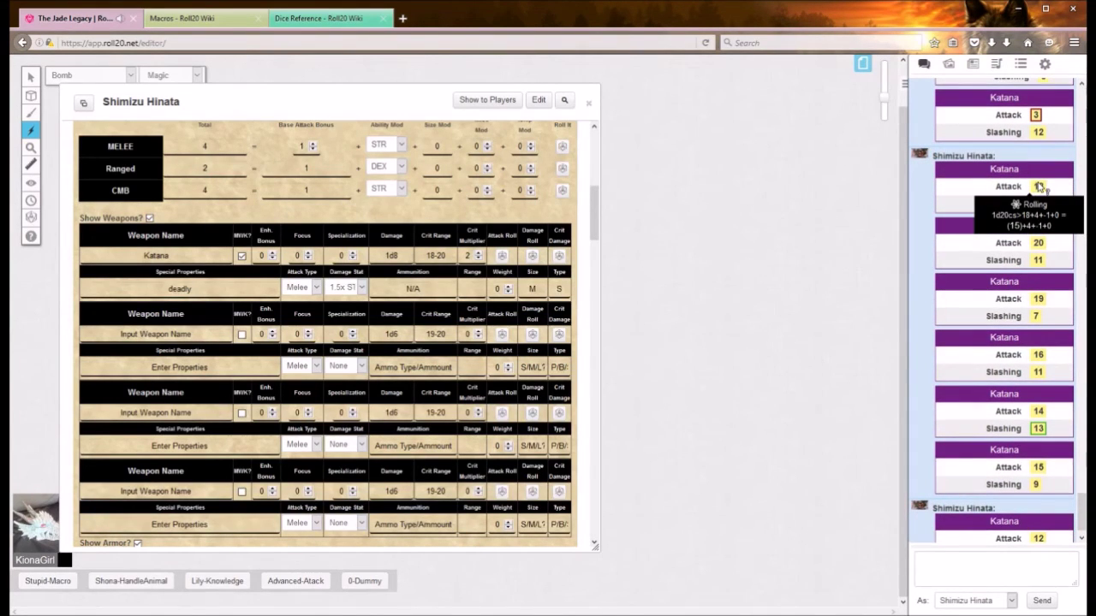
{"action": "scroll", "coordinate": [1040, 192], "scroll_direction": "up", "scroll_amount": 6}
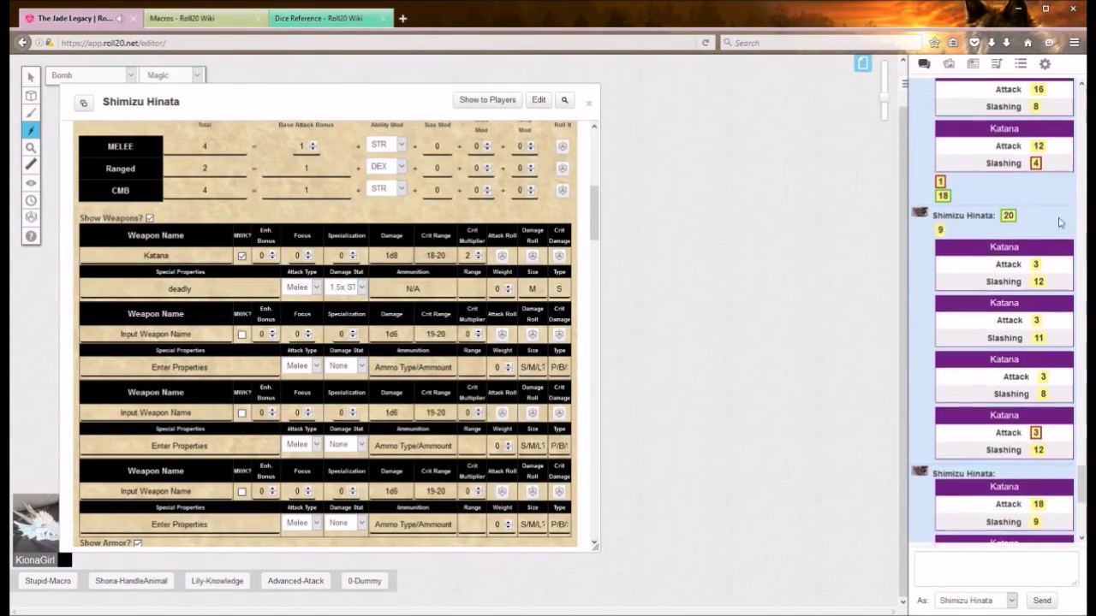
{"action": "scroll", "coordinate": [1048, 229], "scroll_direction": "up", "scroll_amount": 1}
{"action": "mouse_move", "coordinate": [1011, 246]}
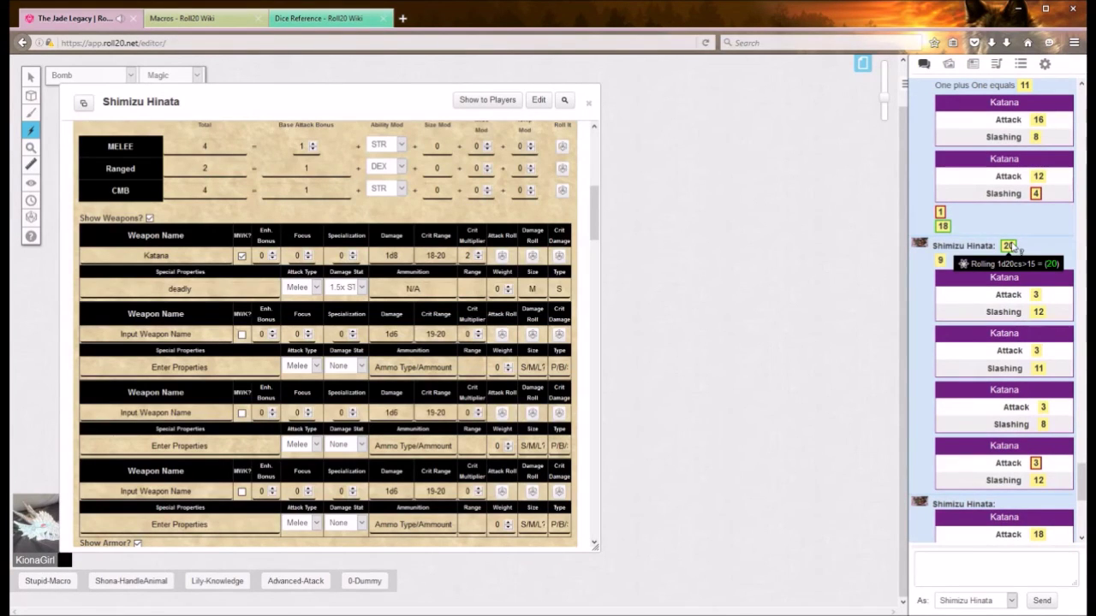
{"action": "mouse_move", "coordinate": [942, 214]}
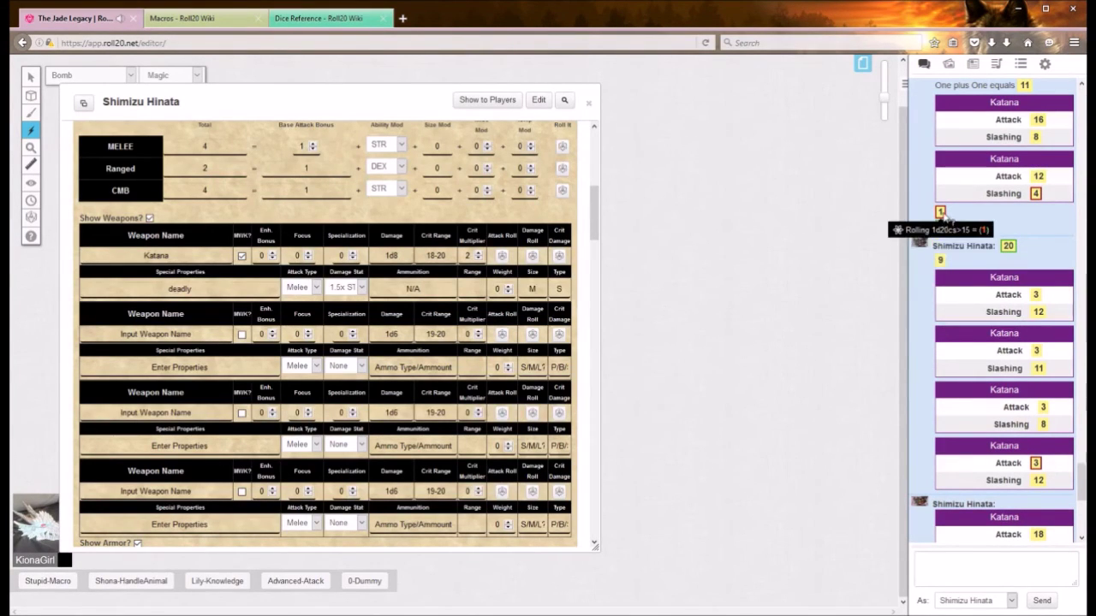
{"action": "scroll", "coordinate": [1014, 274], "scroll_direction": "down", "scroll_amount": 5}
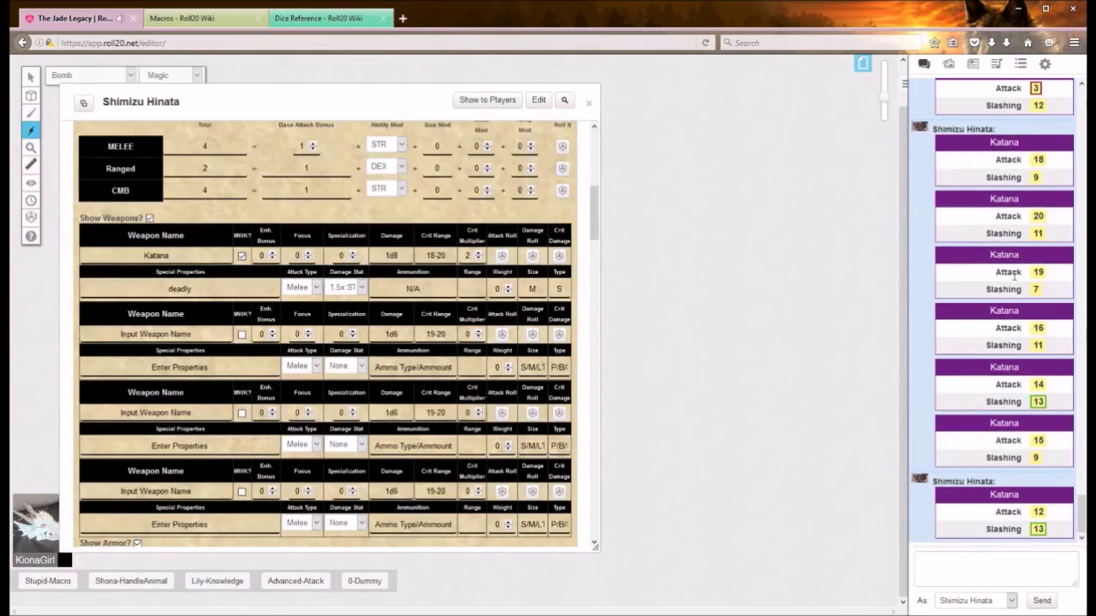
- Run the macro from chat with #5-Attack, accept the default prompt answers, and inspect the new attack roll's breakdown
{"action": "left_click", "coordinate": [1045, 64]}
{"action": "left_click", "coordinate": [924, 65]}
{"action": "left_click", "coordinate": [1004, 572]}
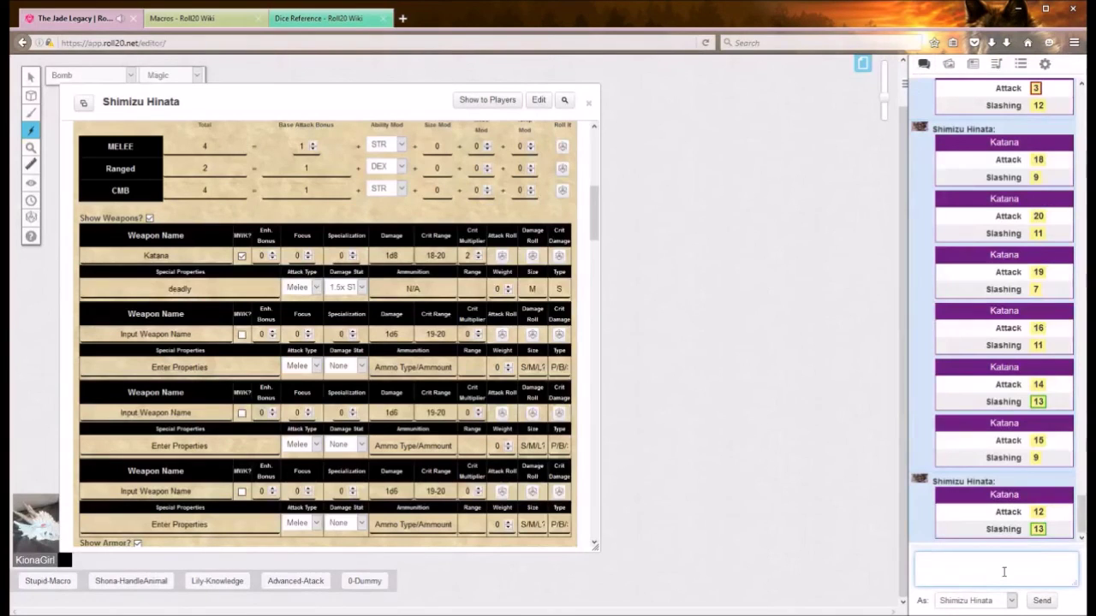
{"action": "type", "text": "#5"}
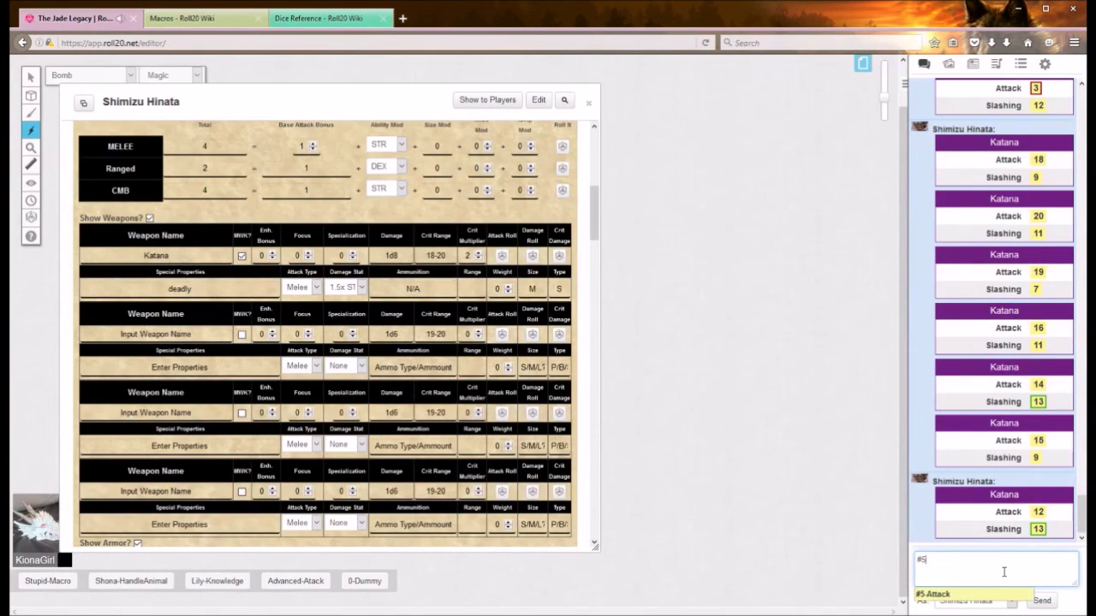
{"action": "left_click", "coordinate": [944, 595]}
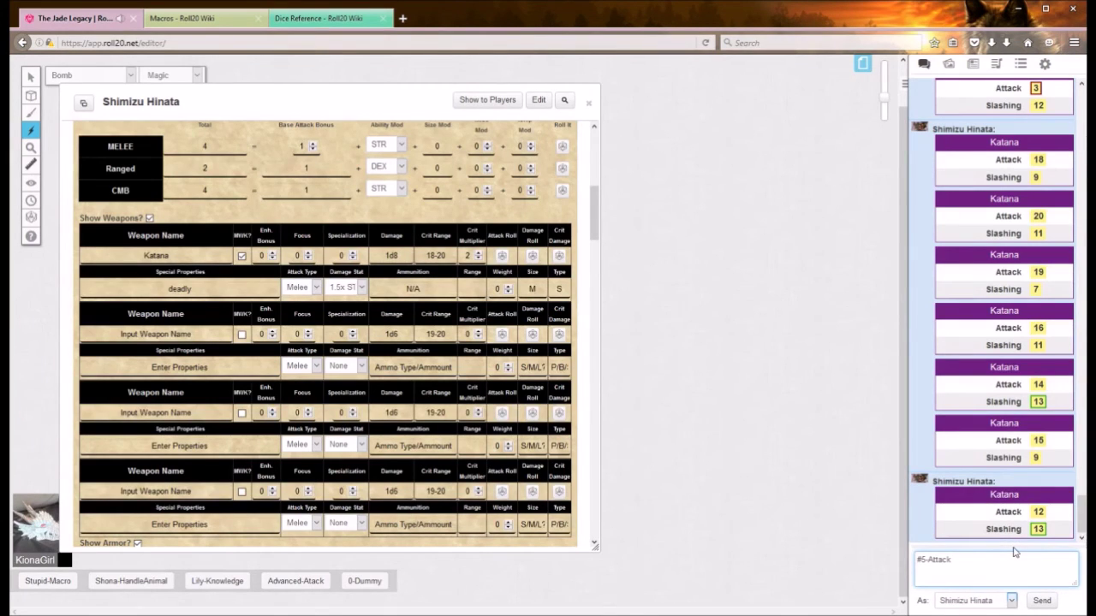
{"action": "left_click", "coordinate": [1030, 598]}
{"action": "left_click", "coordinate": [559, 372]}
{"action": "left_click", "coordinate": [559, 372]}
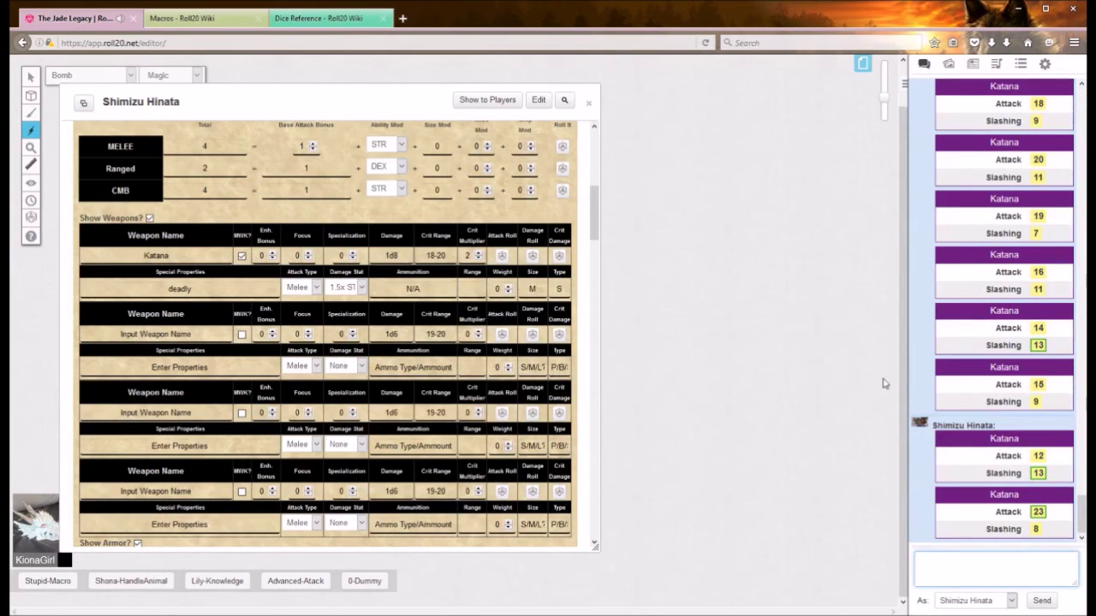
{"action": "mouse_move", "coordinate": [1044, 519]}
- Try to call macros from chat with the name prefixes #shon and #sk
{"action": "type", "text": "Shona-pe"}
{"action": "key", "text": "BackSpace"}
{"action": "key", "text": "BackSpace"}
{"action": "key", "text": "BackSpace"}
{"action": "key", "text": "BackSpace"}
{"action": "key", "text": "BackSpace"}
{"action": "key", "text": "BackSpace"}
{"action": "key", "text": "BackSpace"}
{"action": "key", "text": "BackSpace"}
{"action": "type", "text": "#shon"}
{"action": "type", "text": "#"}
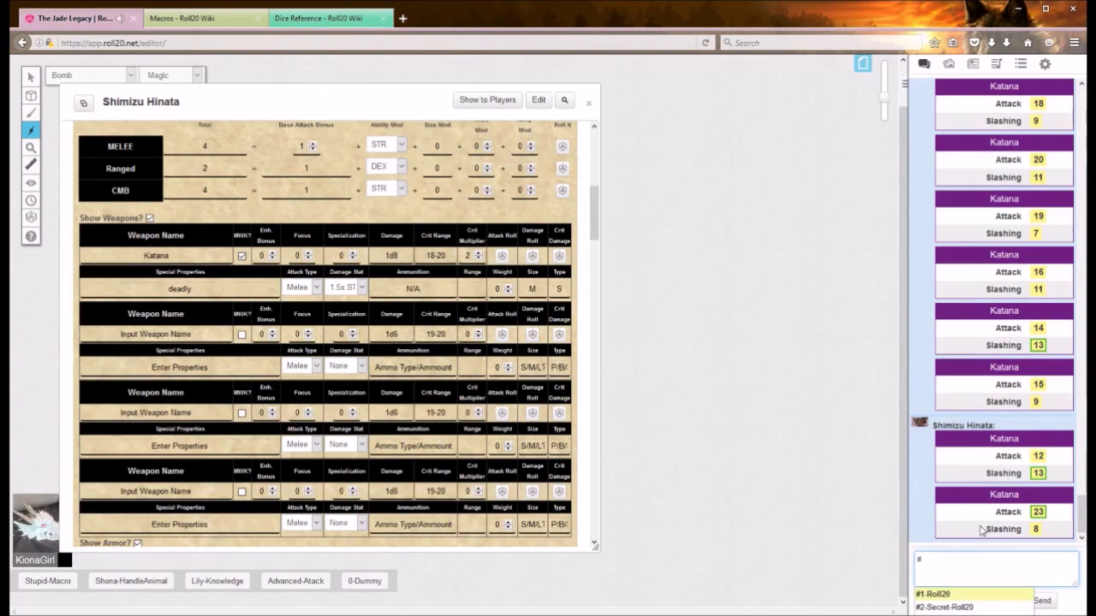
{"action": "type", "text": "sk"}
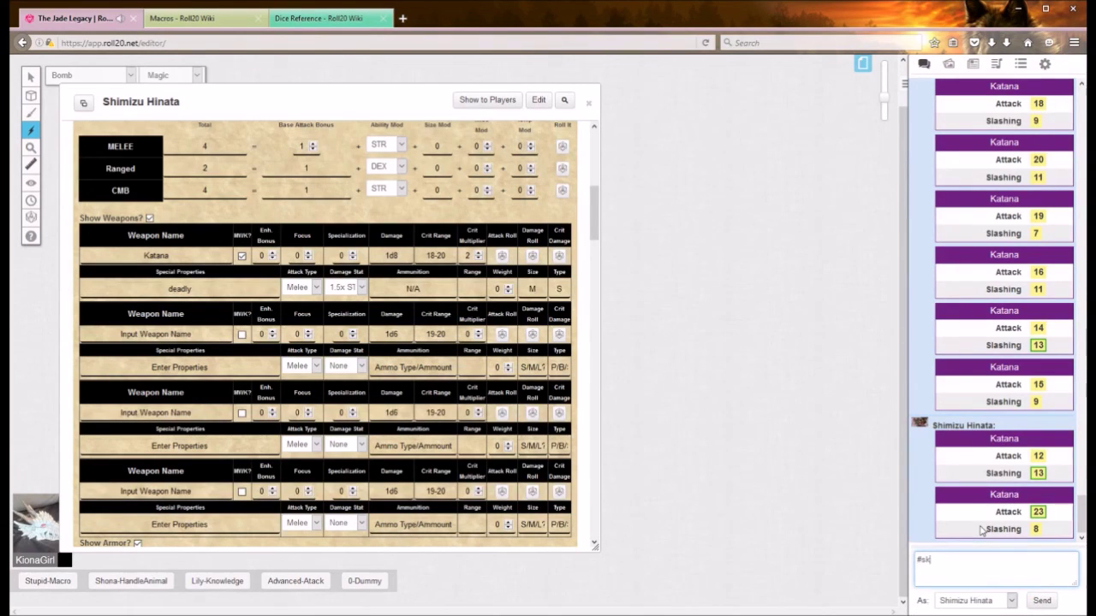
{"action": "key", "text": "Return"}
- Close the character sheet and colour the Shona-HandleAnimal quick-bar macro dark green (#274e13)
{"action": "left_click", "coordinate": [1044, 66]}
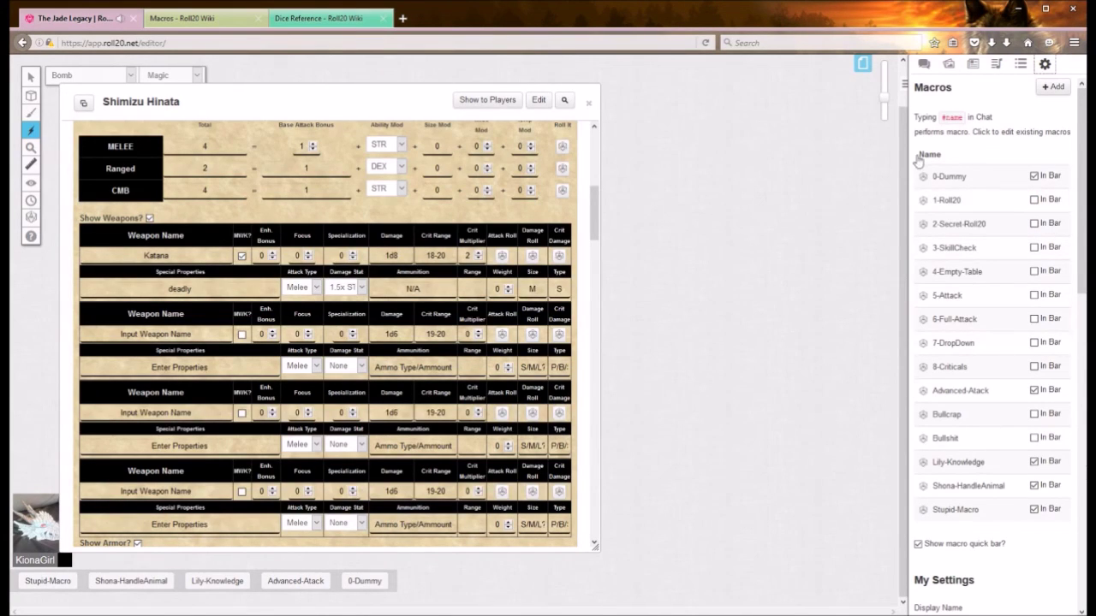
{"action": "left_click", "coordinate": [597, 101]}
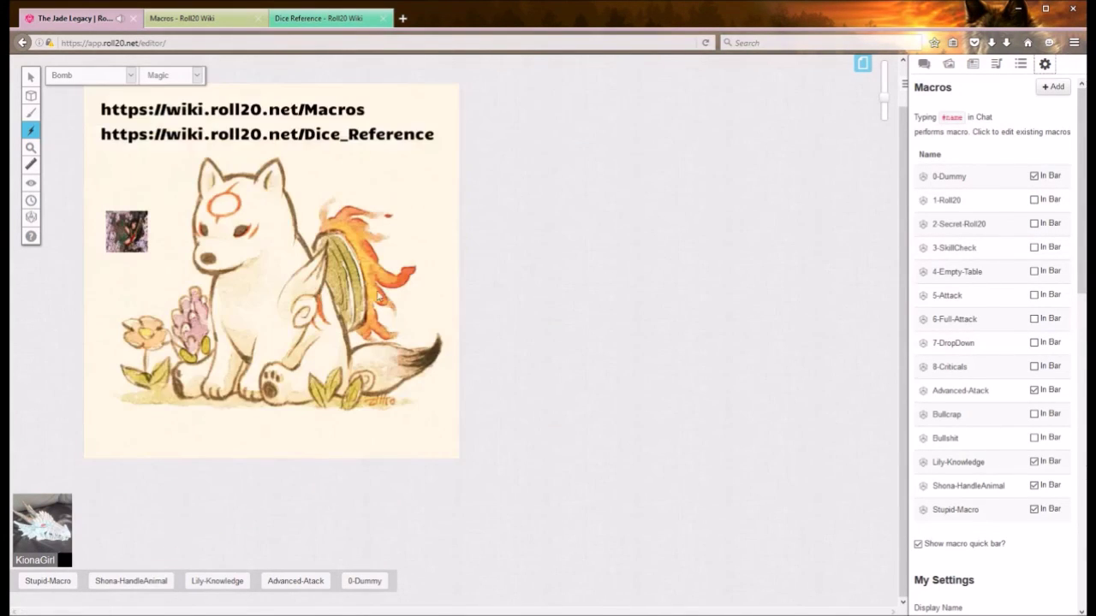
{"action": "right_click", "coordinate": [150, 583]}
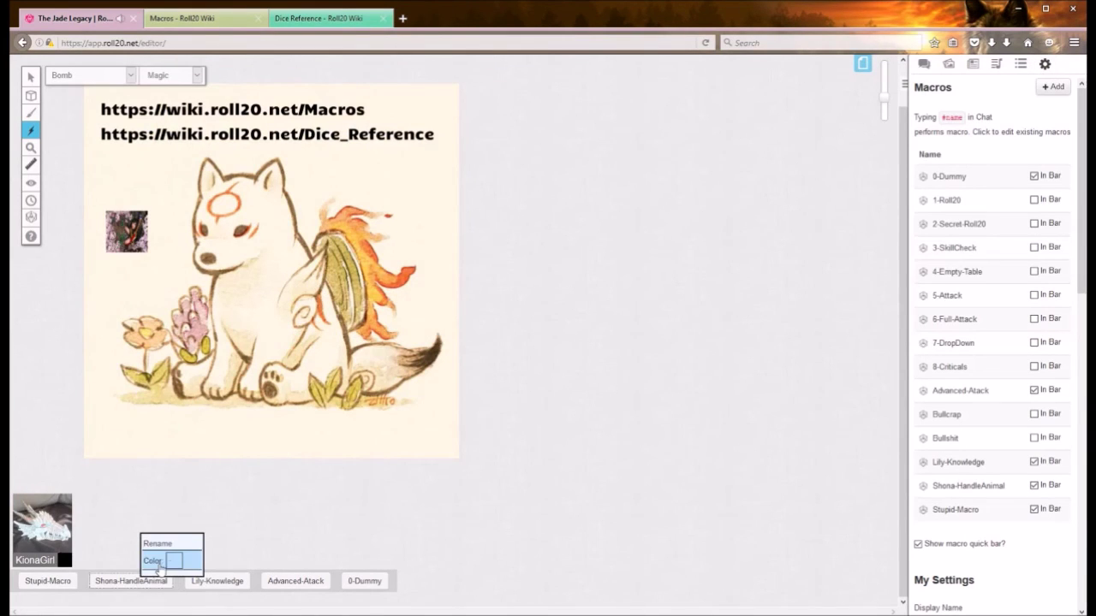
{"action": "right_click", "coordinate": [116, 584]}
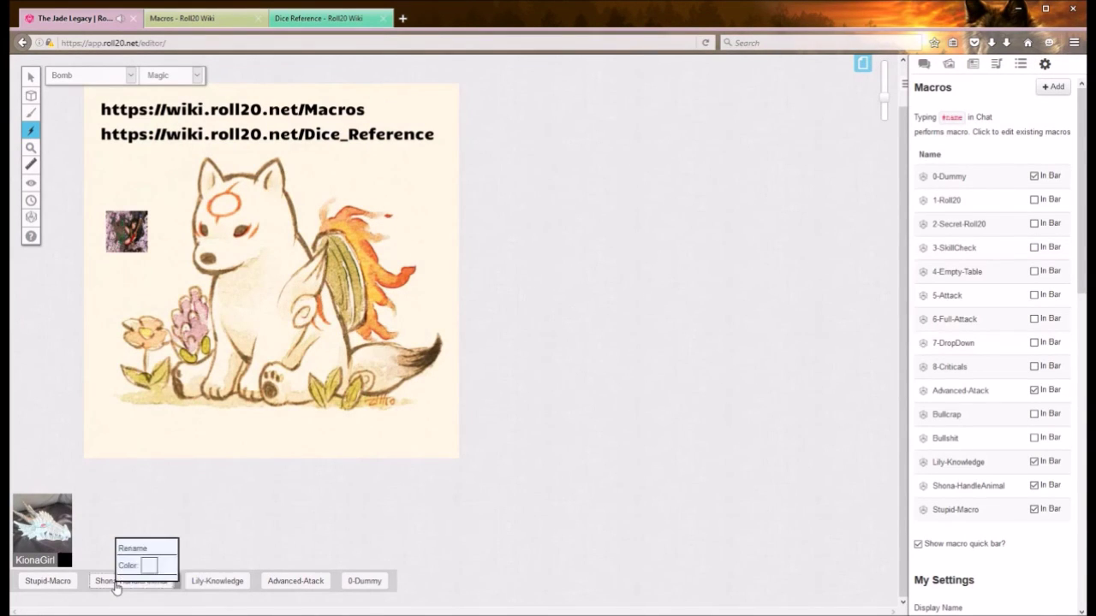
{"action": "left_click", "coordinate": [151, 566]}
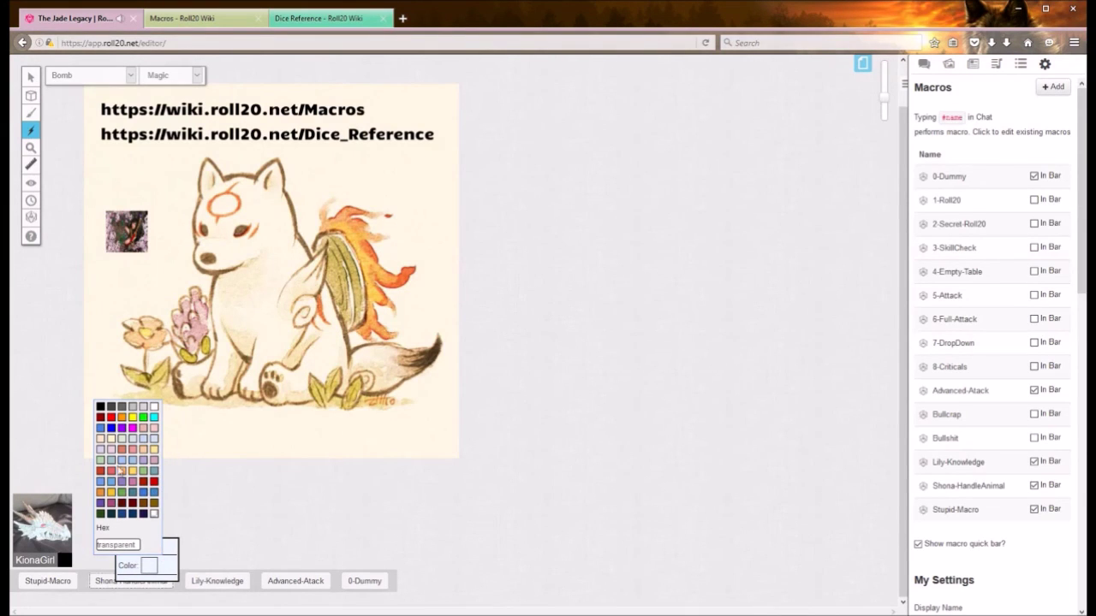
{"action": "left_click", "coordinate": [101, 516]}
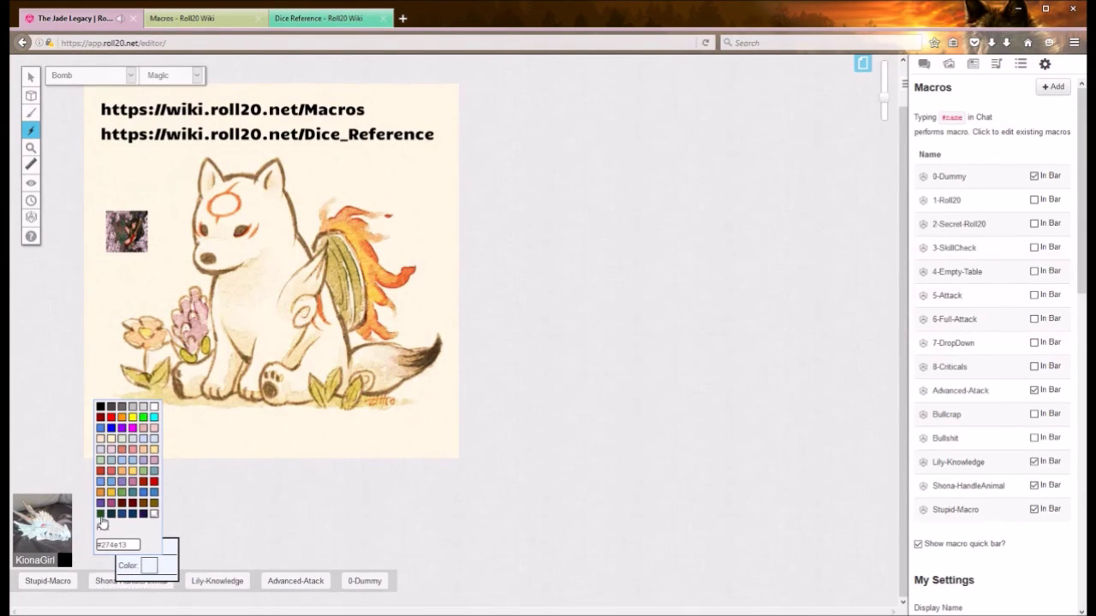
{"action": "left_click", "coordinate": [102, 519]}
- Colour the Lily-Knowledge quick-bar macro black and the Advanced-Atack macro red
{"action": "right_click", "coordinate": [209, 583]}
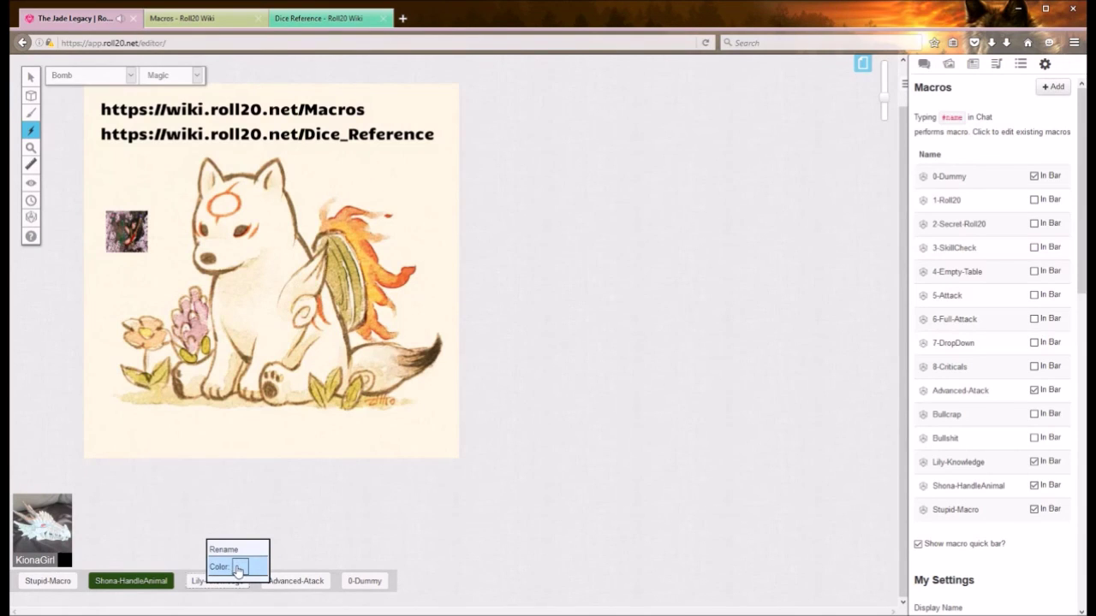
{"action": "left_click", "coordinate": [238, 569]}
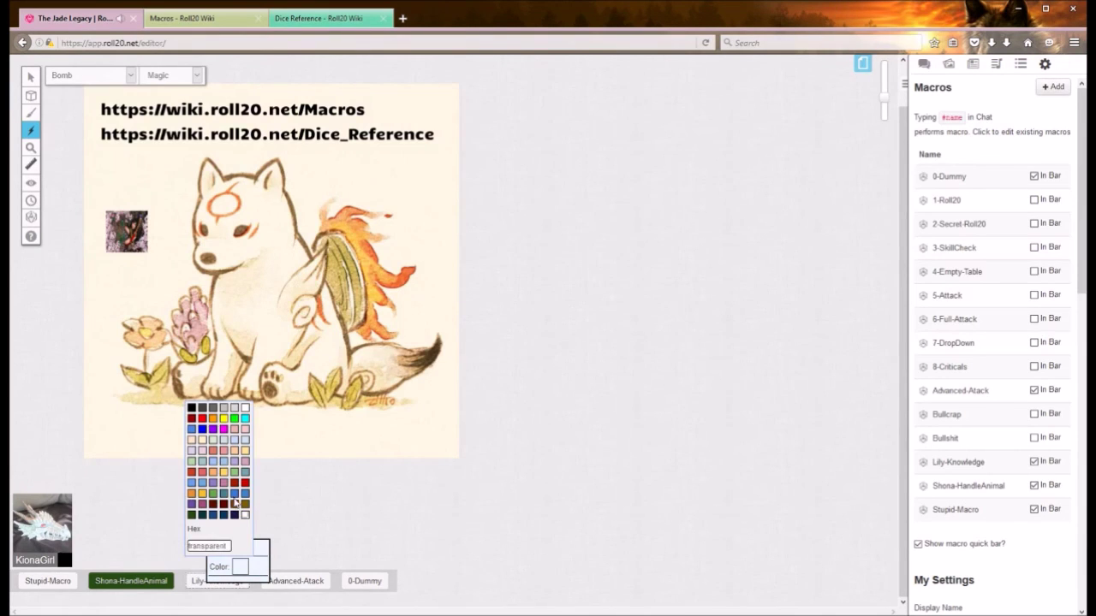
{"action": "left_click", "coordinate": [191, 411]}
{"action": "right_click", "coordinate": [289, 582]}
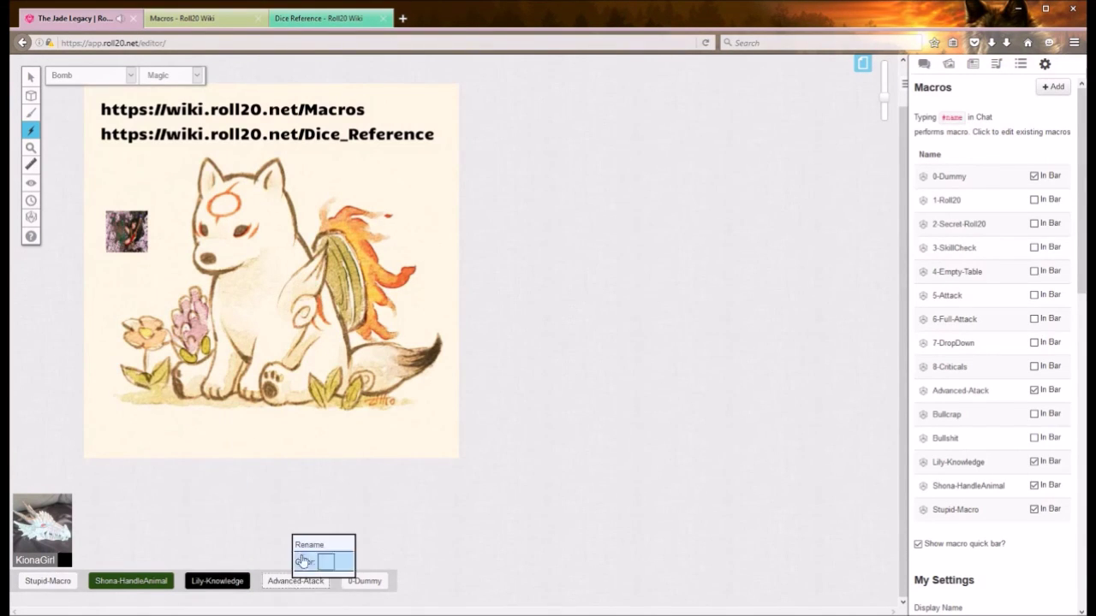
{"action": "left_click", "coordinate": [325, 562]}
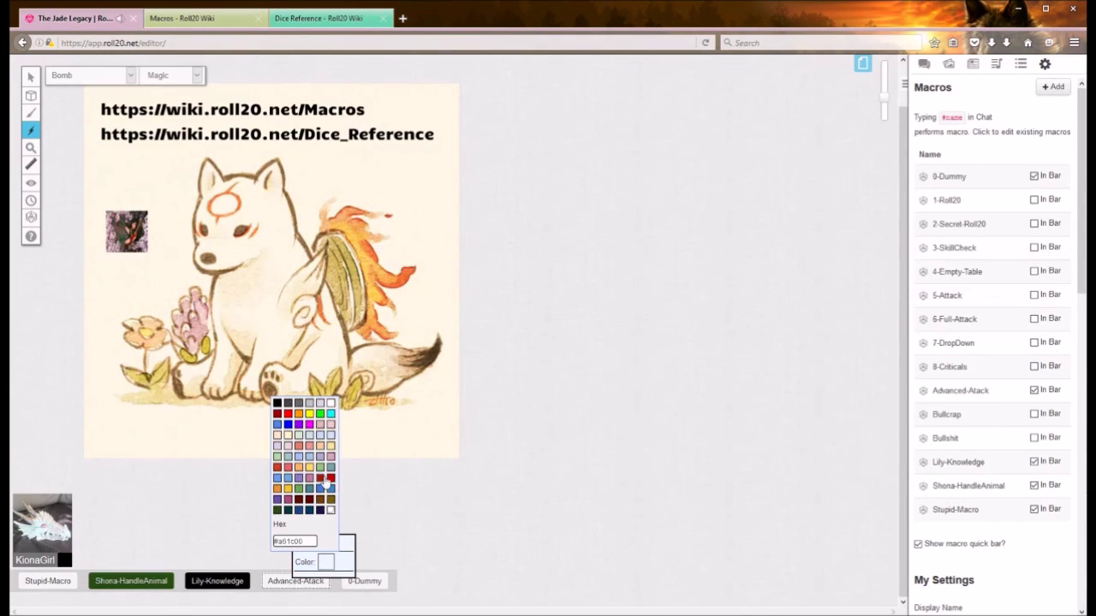
{"action": "left_click", "coordinate": [330, 479]}
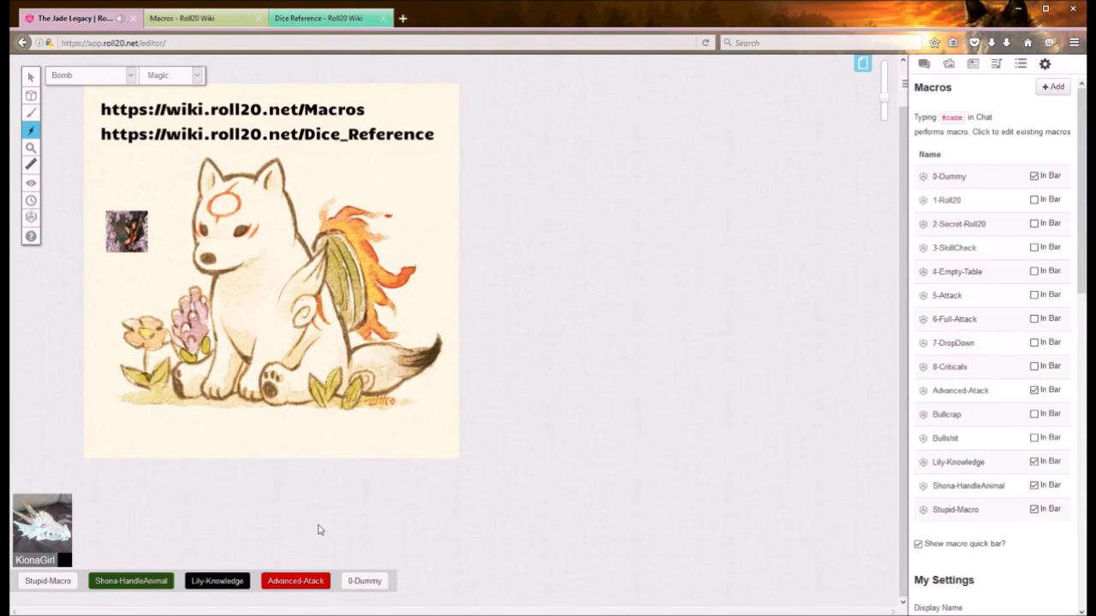
- View the 1-Roll20 macro without changing it, and add 1-Roll20, 2-Secret-Roll20, 6-Full-Attack and 5-Attack to the macro quick bar
{"action": "left_click", "coordinate": [956, 206]}
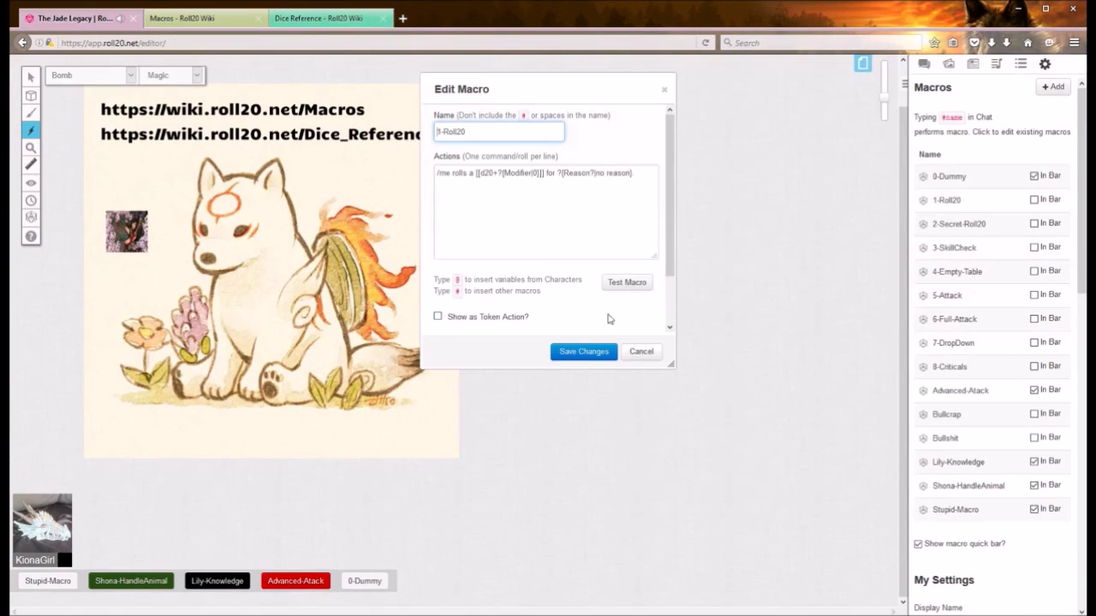
{"action": "left_click", "coordinate": [641, 352]}
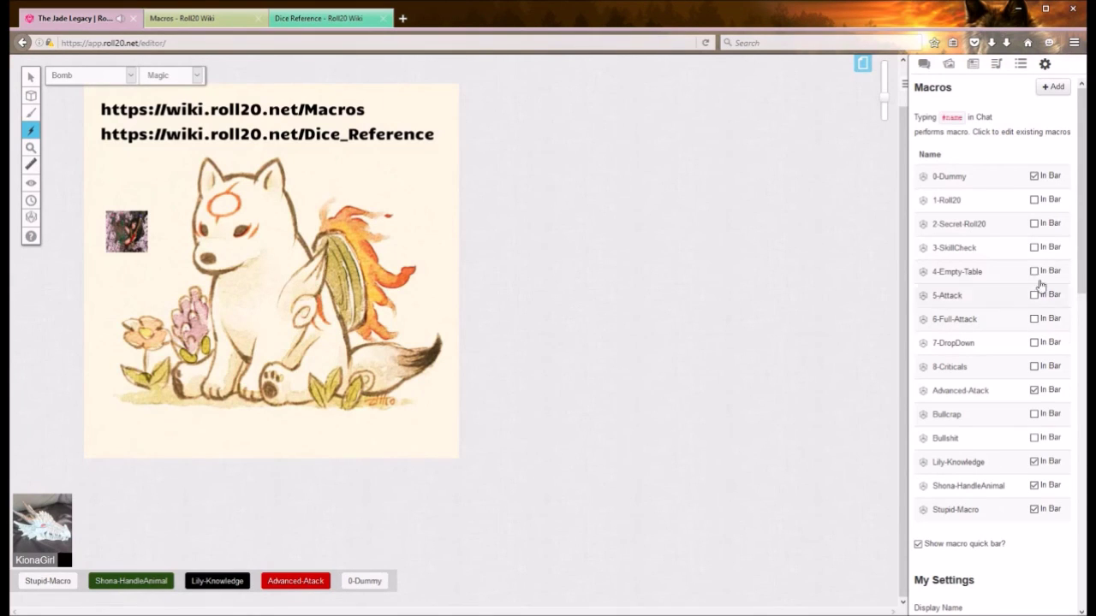
{"action": "left_click", "coordinate": [1034, 200]}
{"action": "left_click", "coordinate": [1034, 224]}
{"action": "left_click", "coordinate": [1034, 319]}
{"action": "left_click", "coordinate": [1034, 296]}
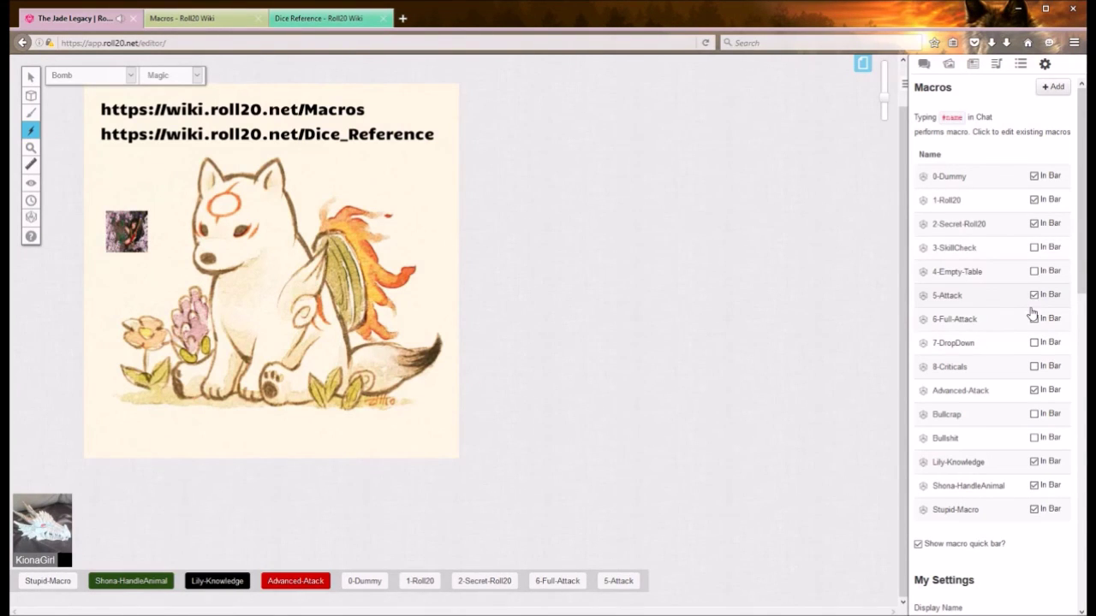
- View the 1-Roll20 macro without changing it, and remove every macro from the quick bar
{"action": "left_click", "coordinate": [1007, 199]}
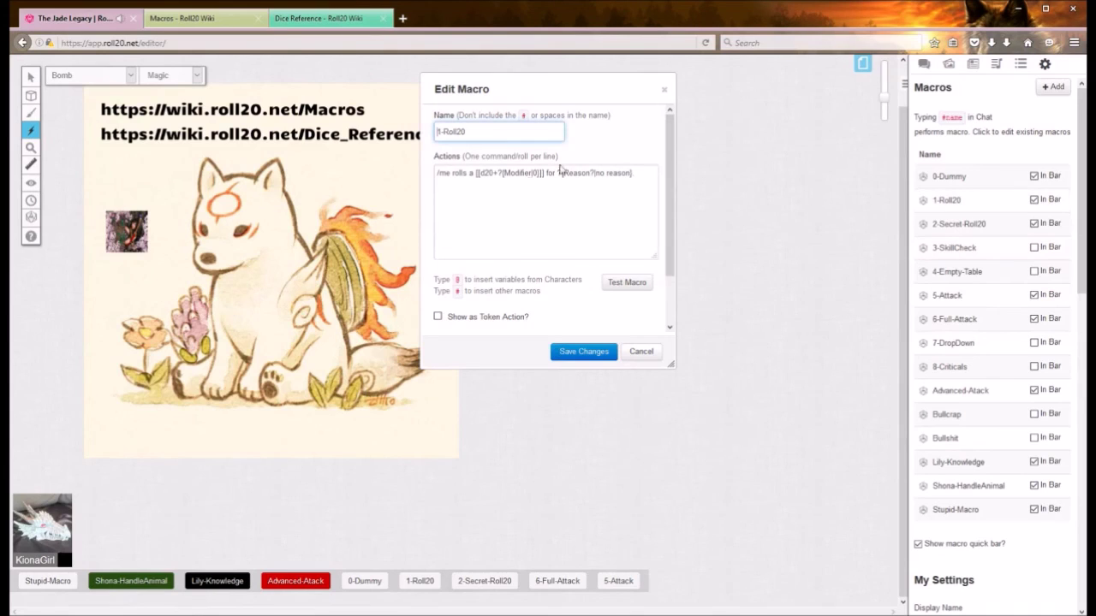
{"action": "left_click", "coordinate": [640, 352]}
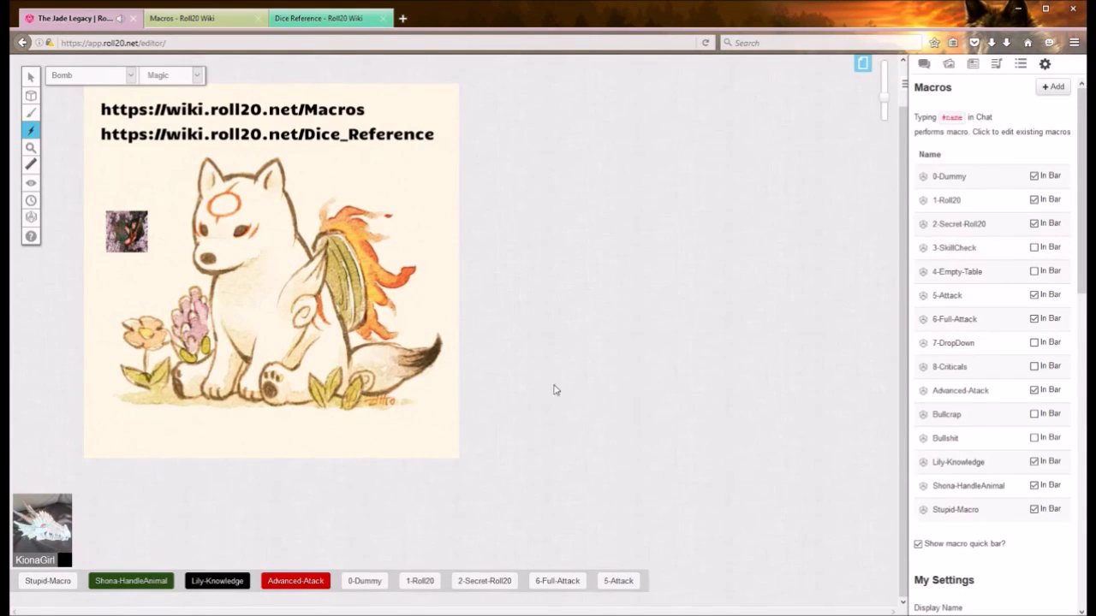
{"action": "left_click", "coordinate": [1033, 318]}
{"action": "left_click", "coordinate": [1033, 294]}
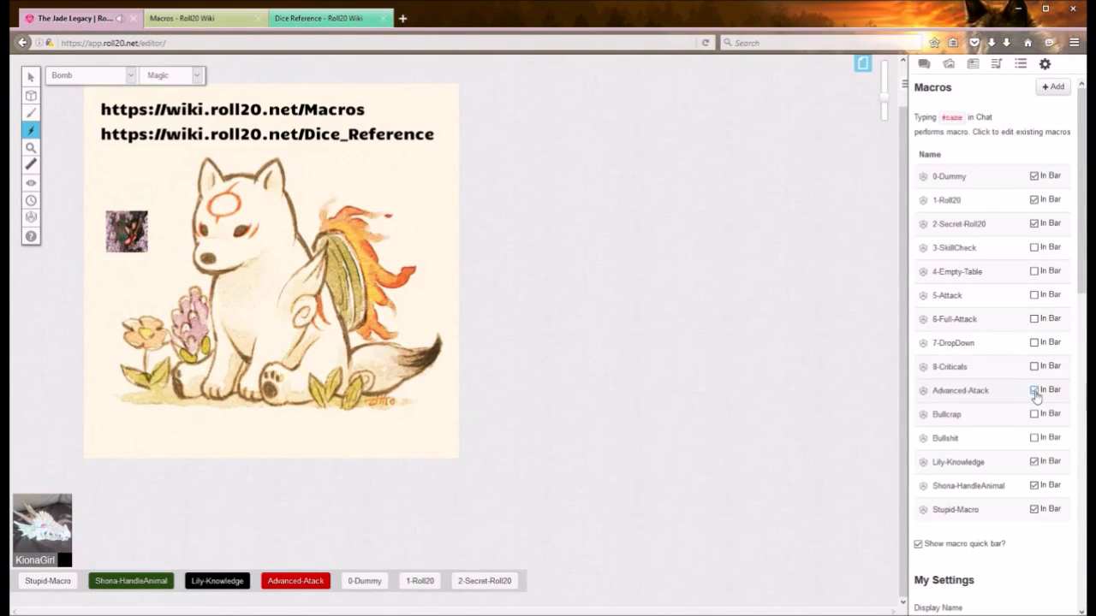
{"action": "left_click", "coordinate": [1034, 390]}
{"action": "left_click", "coordinate": [1034, 461]}
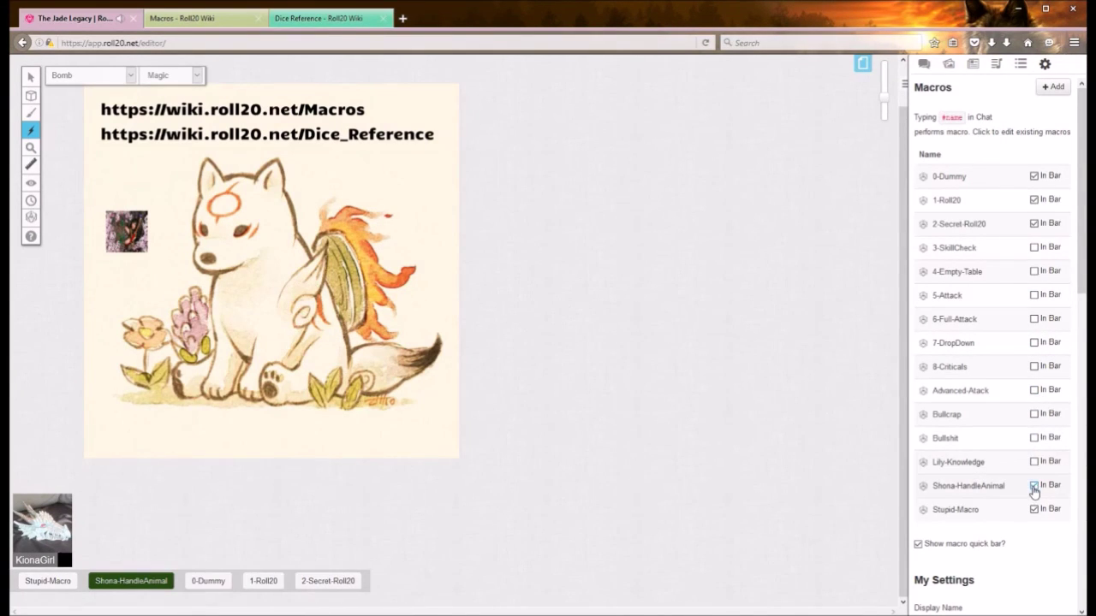
{"action": "left_click", "coordinate": [1033, 486]}
{"action": "left_click", "coordinate": [1033, 509]}
{"action": "left_click", "coordinate": [1033, 224]}
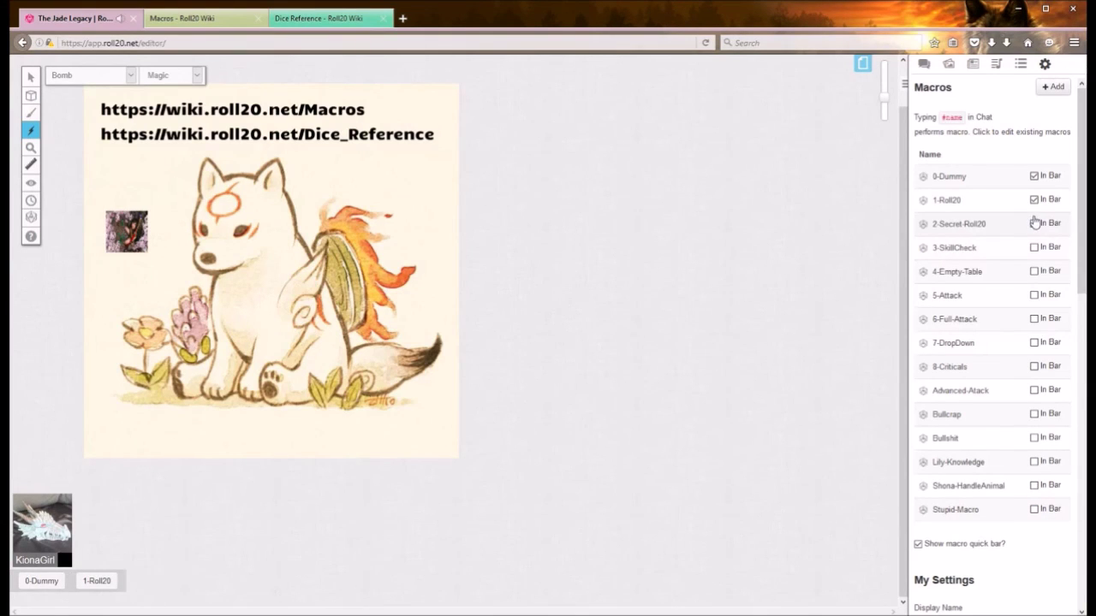
{"action": "left_click", "coordinate": [1033, 200]}
{"action": "left_click", "coordinate": [1033, 176]}
- Add 1-Roll20, 2-Secret-Roll20, 5-Attack, 6-Full-Attack and 3-SkillCheck to the emptied macro quick bar, in that order
{"action": "left_click", "coordinate": [1034, 200]}
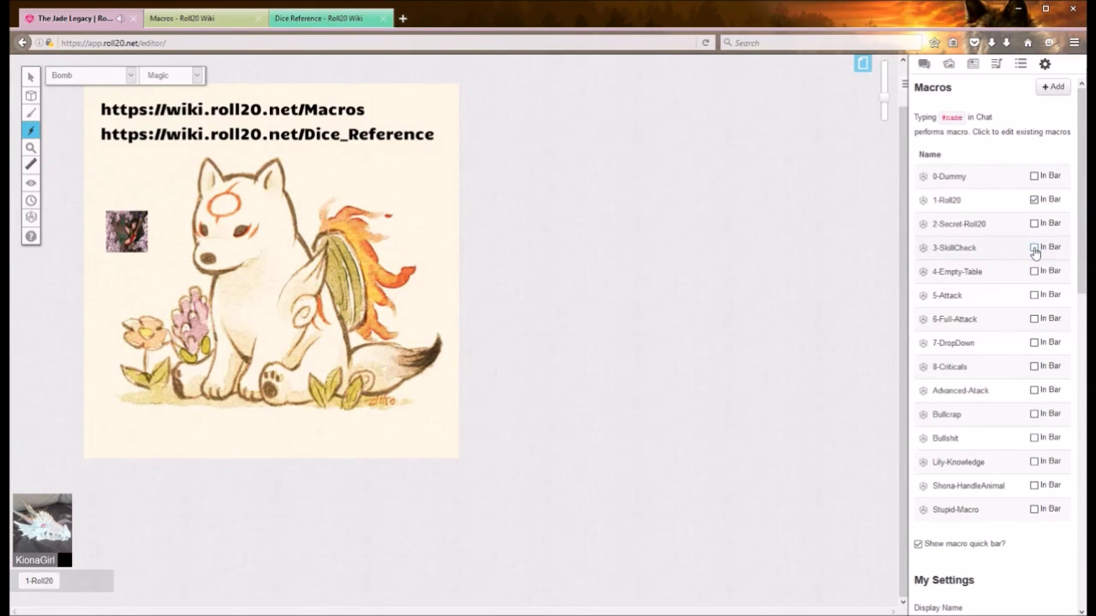
{"action": "left_click", "coordinate": [1034, 224]}
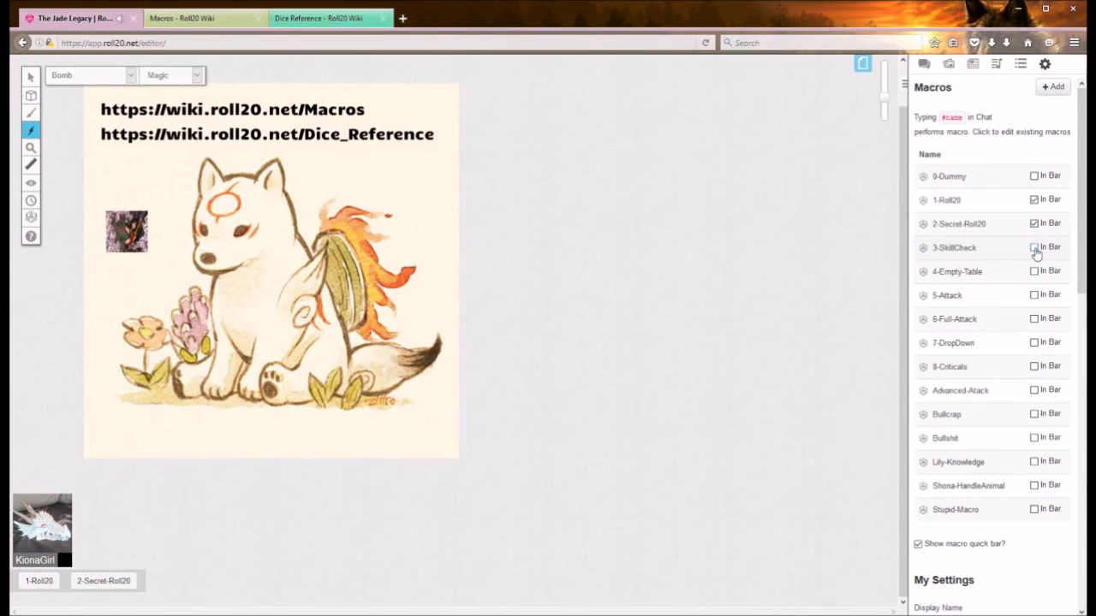
{"action": "left_click", "coordinate": [1034, 294]}
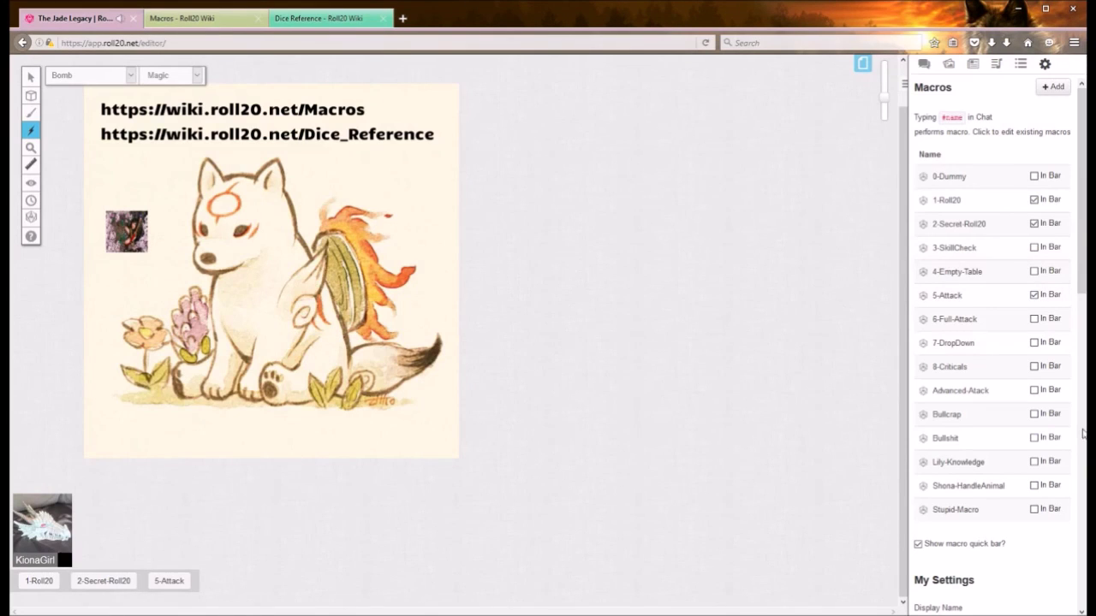
{"action": "left_click", "coordinate": [1034, 319]}
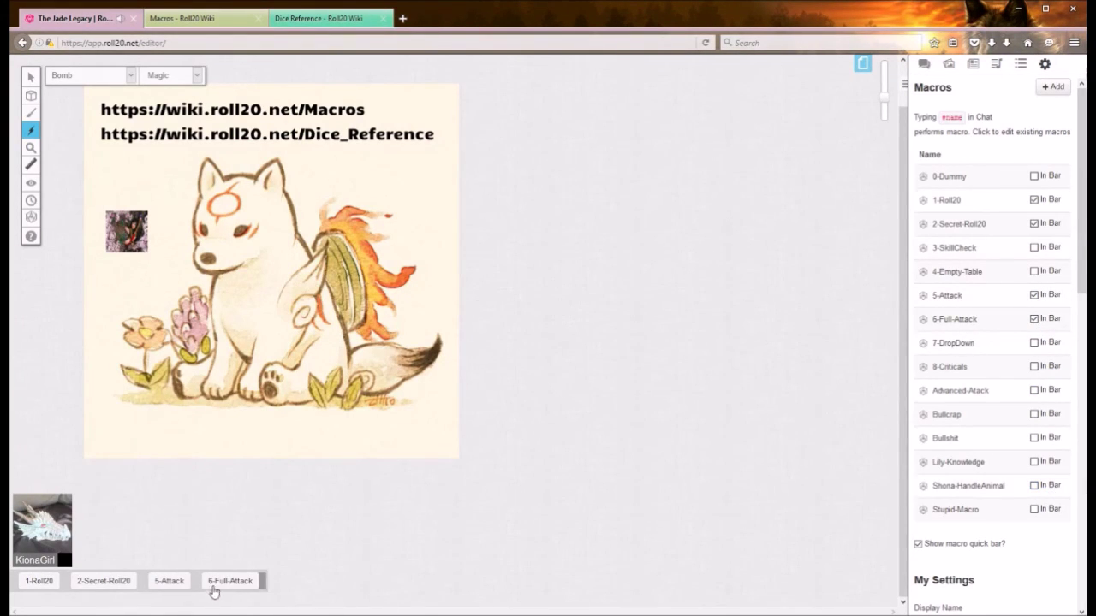
{"action": "left_click", "coordinate": [1034, 248]}
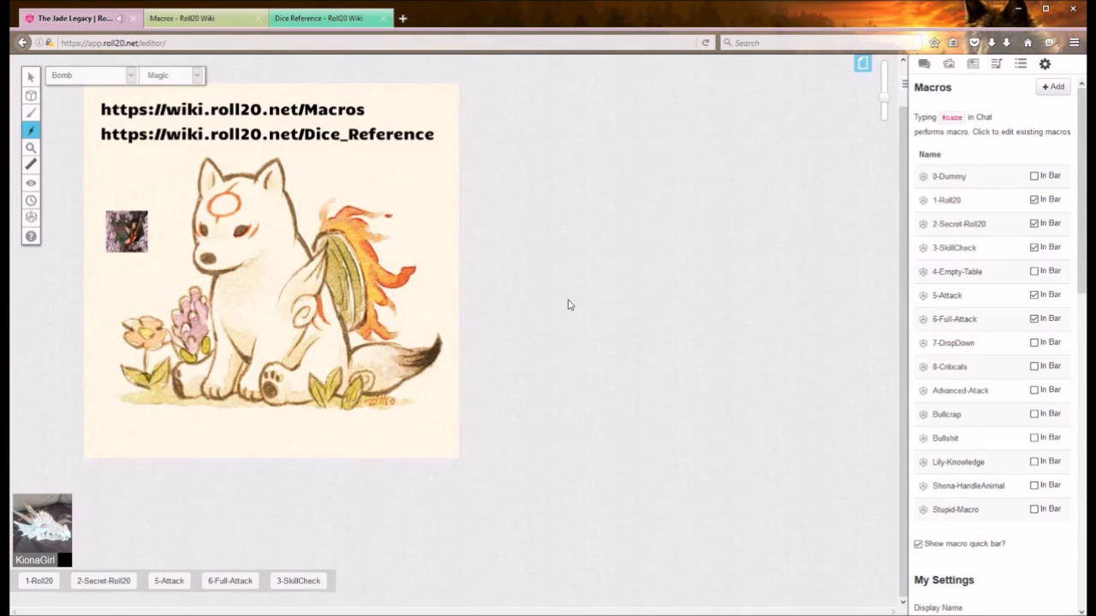
- Look through the Macros and Dice Reference pages of the Roll20 Wiki, and return to the game
{"action": "left_click", "coordinate": [163, 13]}
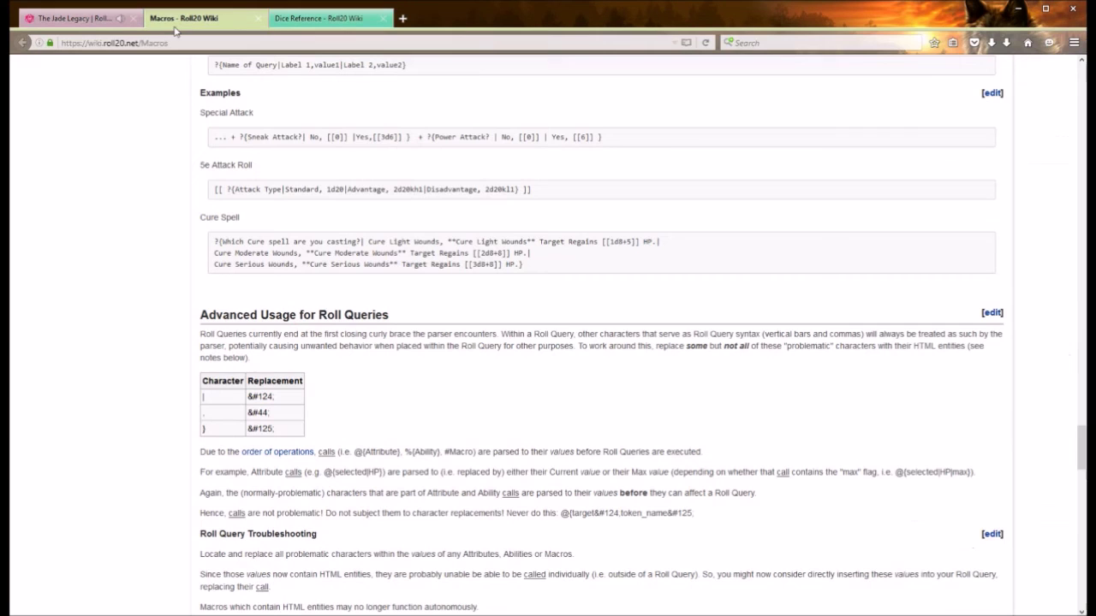
{"action": "scroll", "coordinate": [553, 288], "scroll_direction": "down", "scroll_amount": 10}
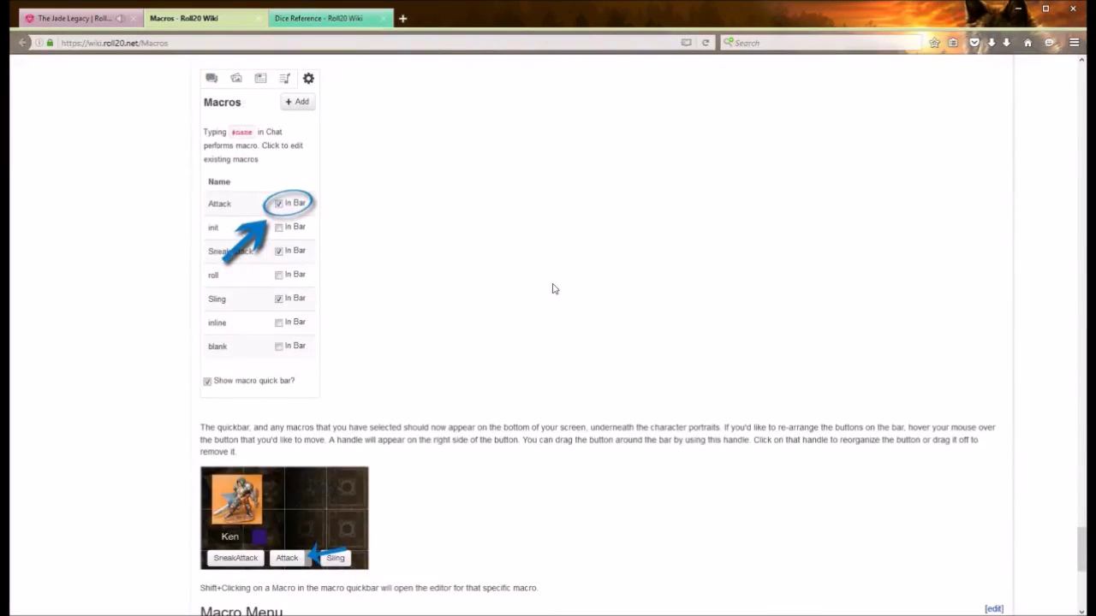
{"action": "scroll", "coordinate": [547, 286], "scroll_direction": "up", "scroll_amount": 6}
{"action": "scroll", "coordinate": [546, 283], "scroll_direction": "up", "scroll_amount": 10}
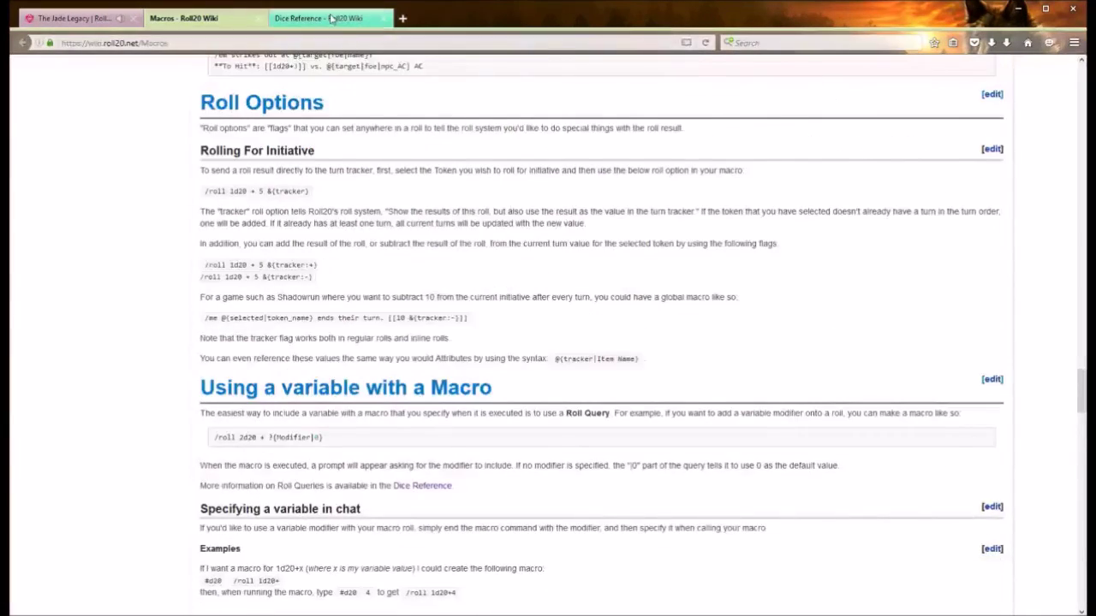
{"action": "left_click", "coordinate": [329, 18]}
{"action": "scroll", "coordinate": [619, 303], "scroll_direction": "down", "scroll_amount": 4}
{"action": "scroll", "coordinate": [619, 303], "scroll_direction": "up", "scroll_amount": 4}
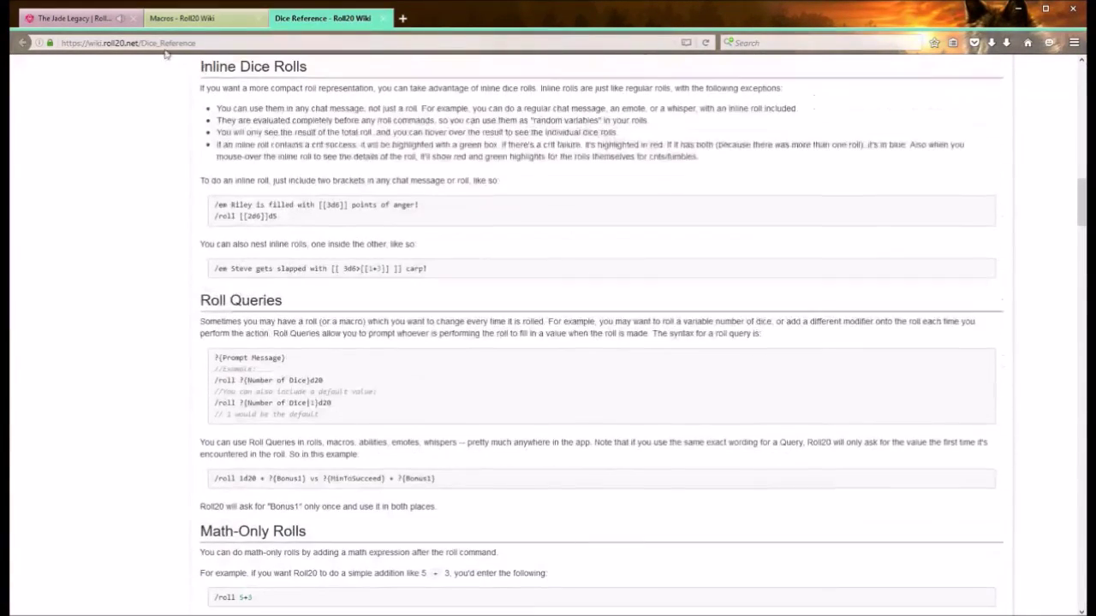
{"action": "left_click", "coordinate": [81, 18]}
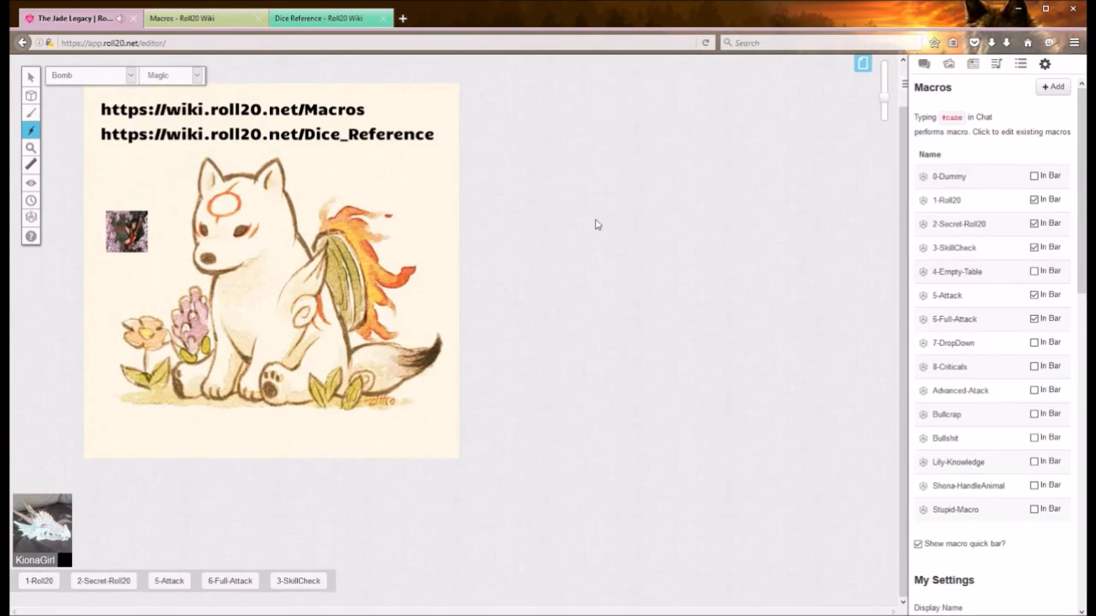
- Set off a series of Magic Bomb effects all over the wolf picture on the map
{"action": "left_click", "coordinate": [170, 172]}
{"action": "left_click", "coordinate": [342, 180]}
{"action": "left_click", "coordinate": [404, 262]}
{"action": "left_click", "coordinate": [238, 328]}
{"action": "left_click", "coordinate": [294, 190]}
{"action": "left_click", "coordinate": [169, 160]}
{"action": "left_click", "coordinate": [264, 235]}
{"action": "left_click", "coordinate": [280, 169]}
{"action": "left_click", "coordinate": [354, 171]}
{"action": "left_click", "coordinate": [251, 327]}
{"action": "left_click", "coordinate": [202, 303]}
{"action": "left_click", "coordinate": [137, 285]}
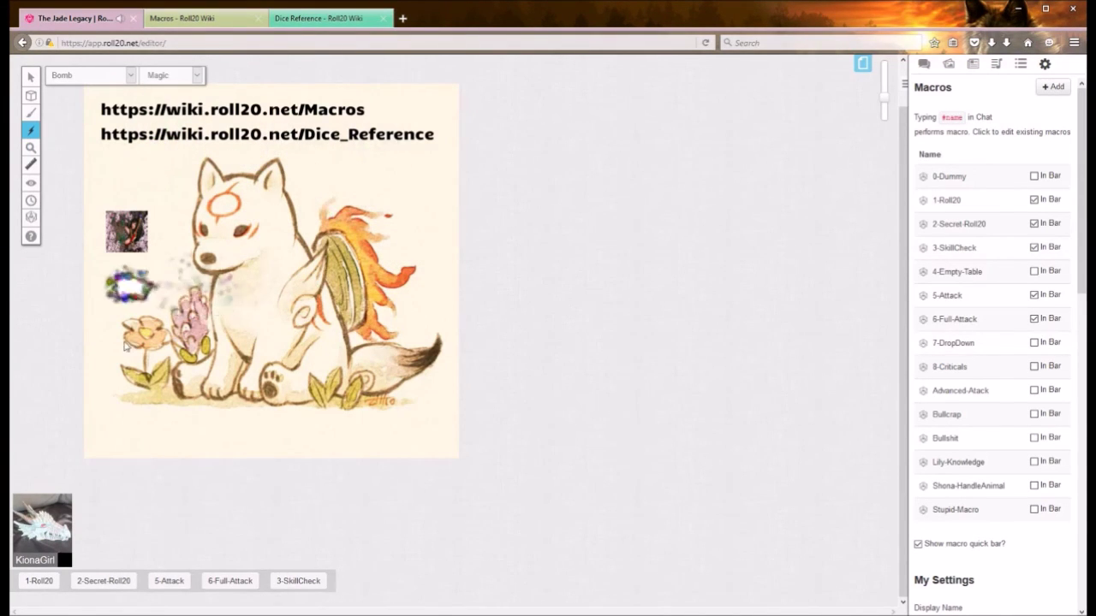
{"action": "left_click", "coordinate": [121, 376]}
{"action": "left_click", "coordinate": [250, 339]}
{"action": "left_click", "coordinate": [419, 316]}
{"action": "left_click", "coordinate": [414, 398]}
{"action": "left_click", "coordinate": [423, 360]}
{"action": "left_click", "coordinate": [405, 263]}
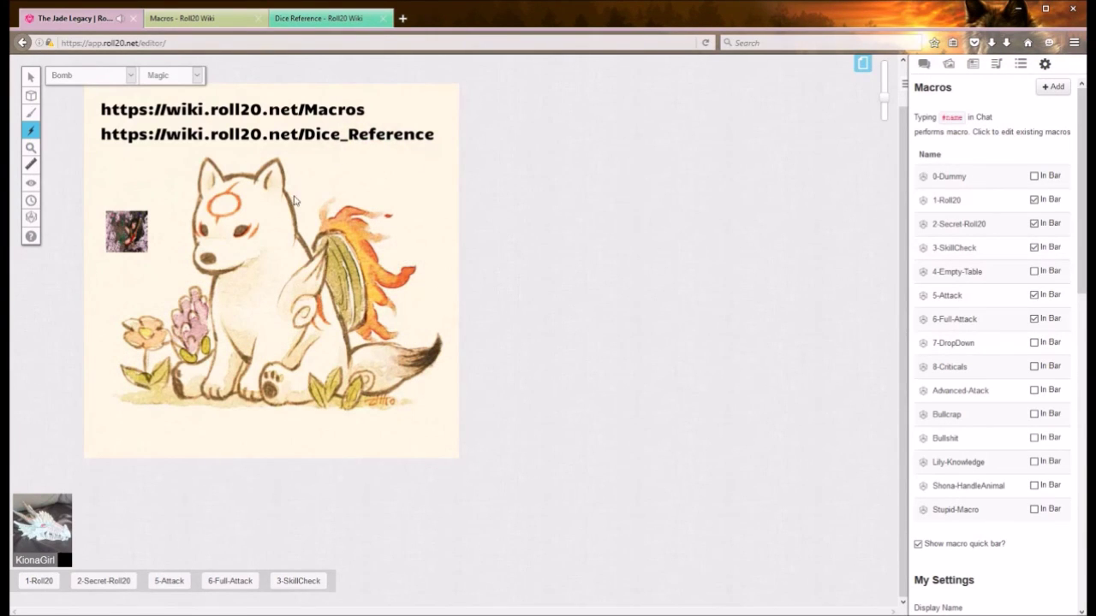